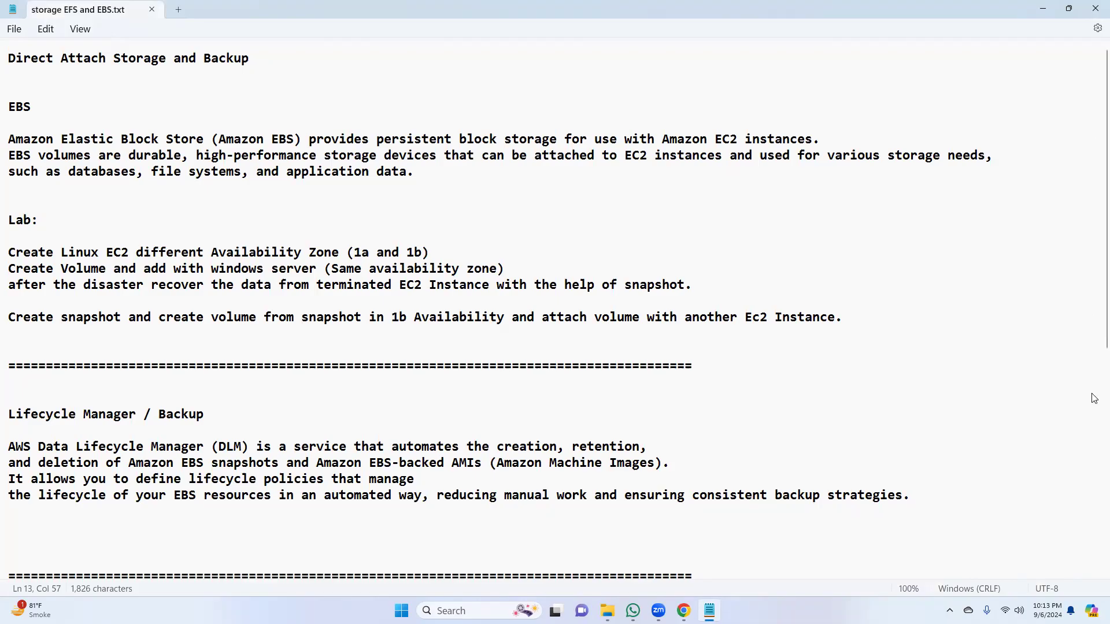
Step: Review the EBS and EFS sections and the first EBS lab task in the storage notes
triple_click(14, 107)
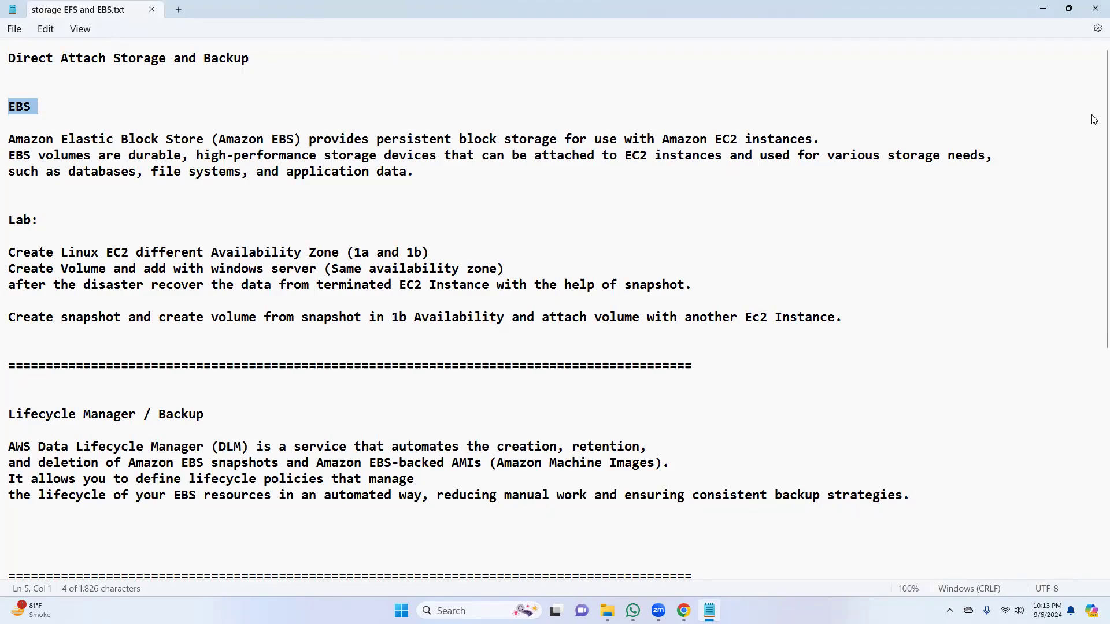
left_click_drag(1095, 120, 1094, 318)
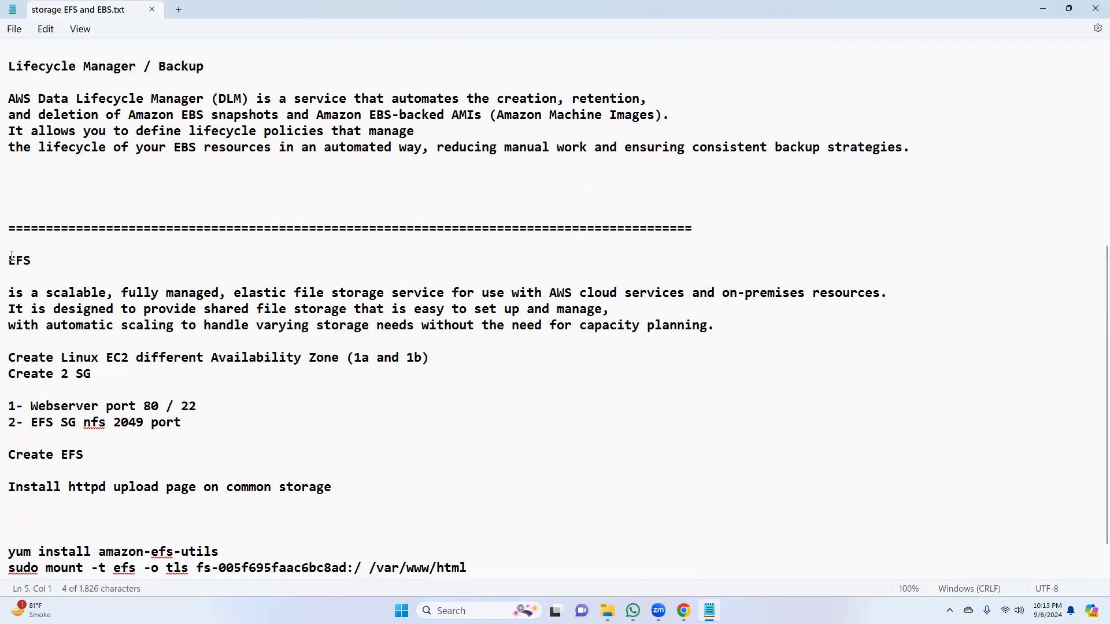
left_click_drag(10, 258, 37, 264)
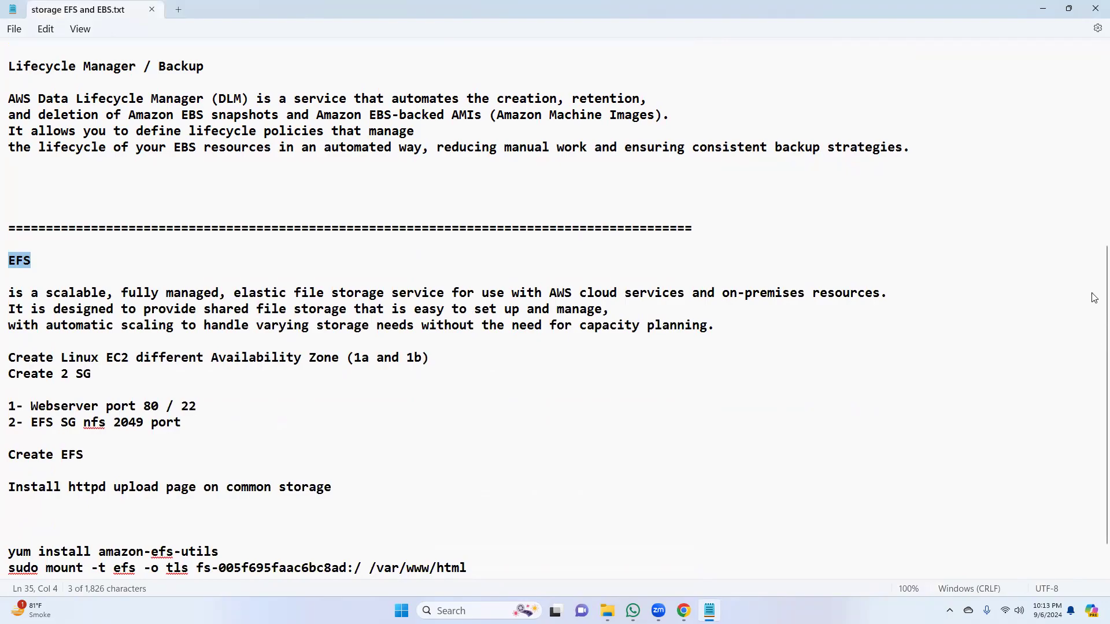
scroll(841, 125, "up", 5)
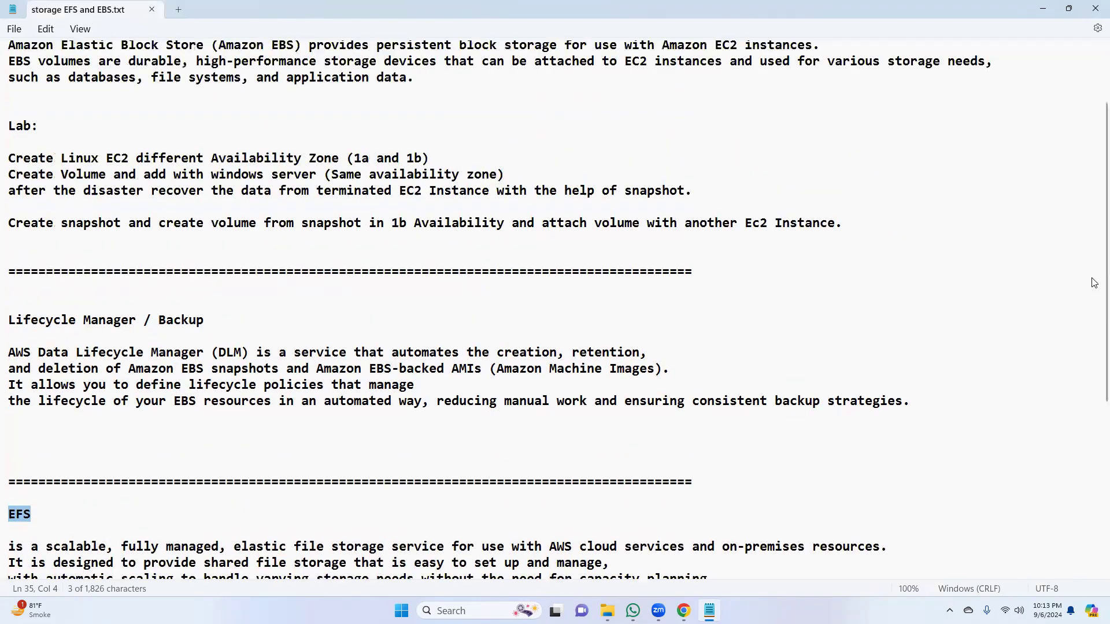
scroll(147, 69, "up", 2)
double_click(18, 106)
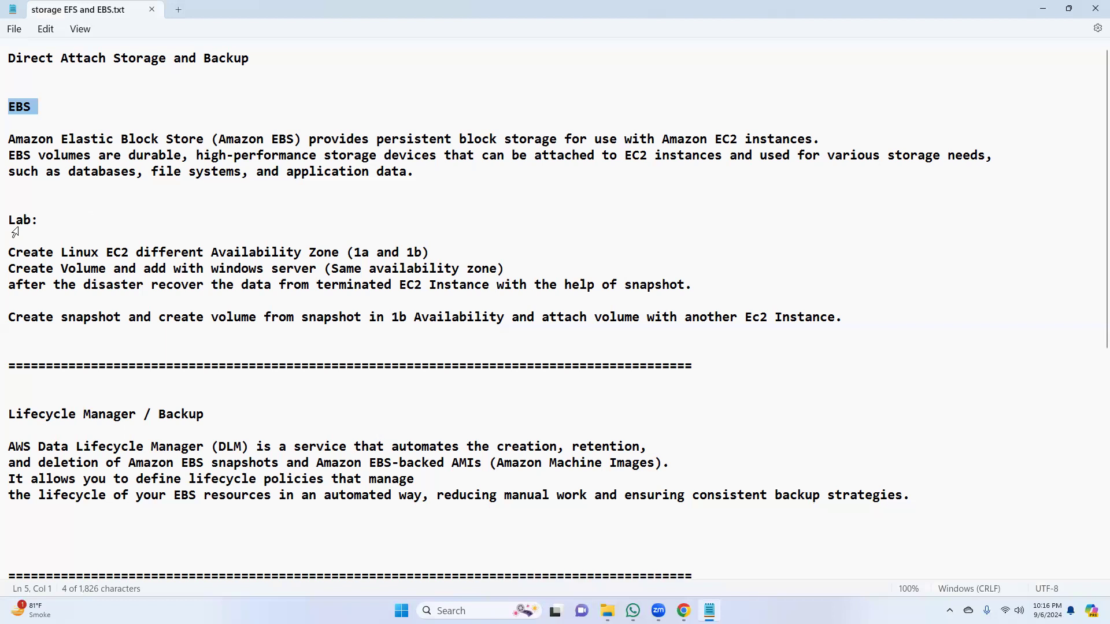
triple_click(14, 255)
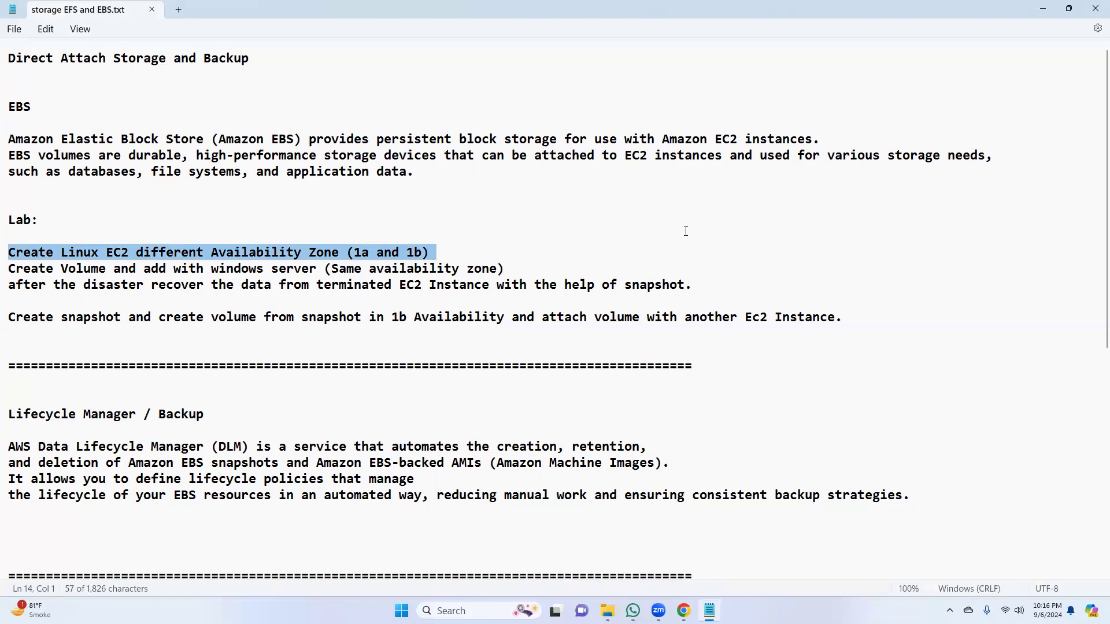
left_click(368, 255)
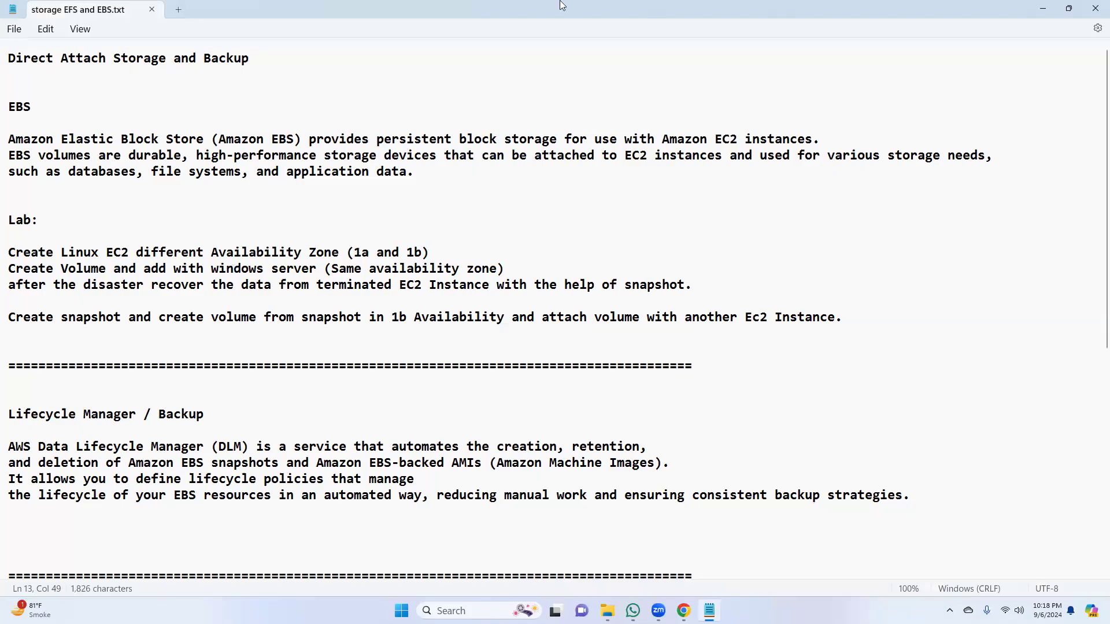
Step: Minimize the notes, switch to the EC2 console in Chrome, and start a new instance launch named Winserver1a
left_click(1042, 9)
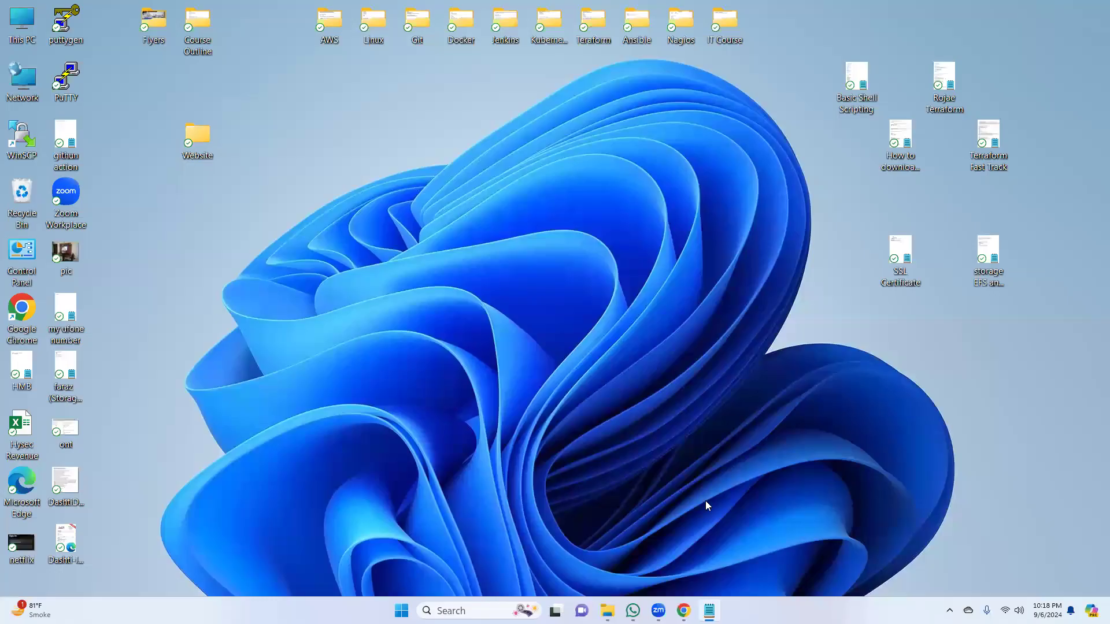
left_click(684, 611)
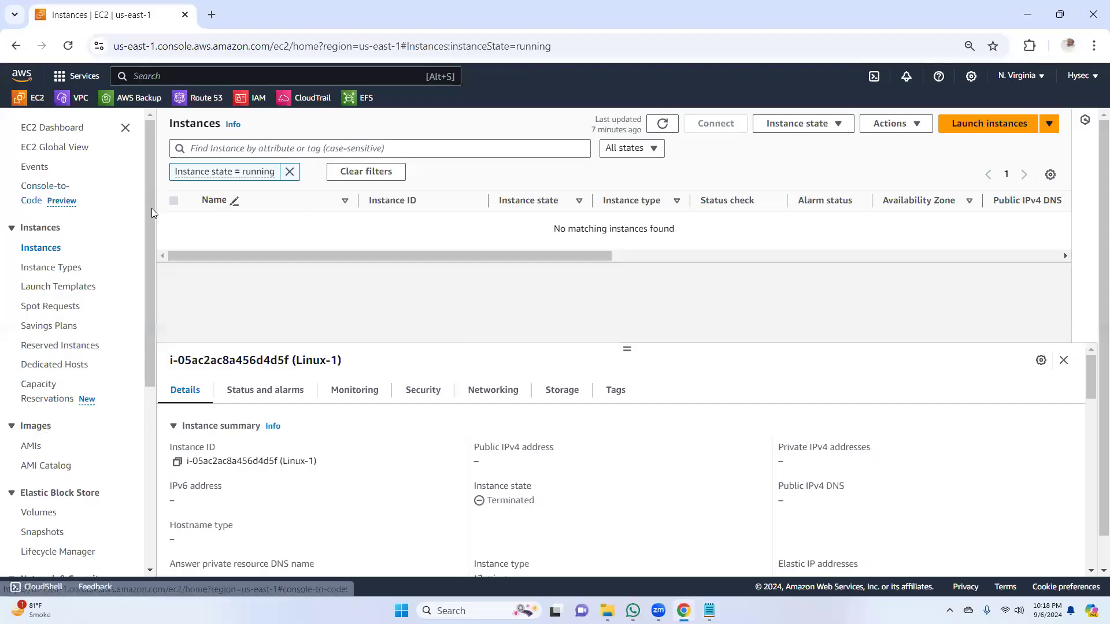
left_click(992, 133)
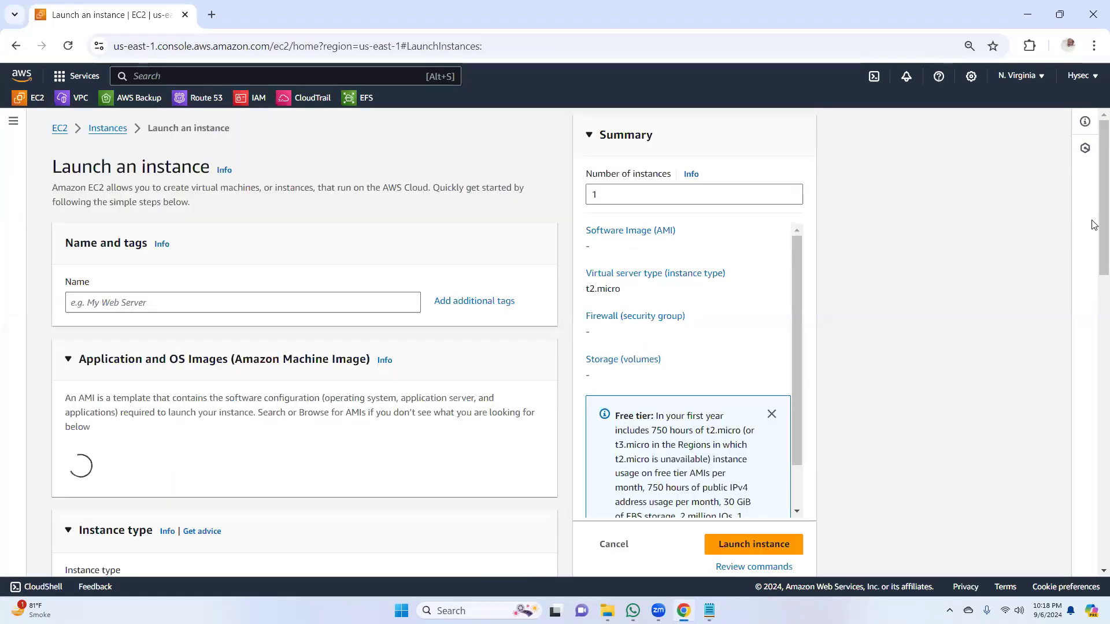
left_click(264, 304)
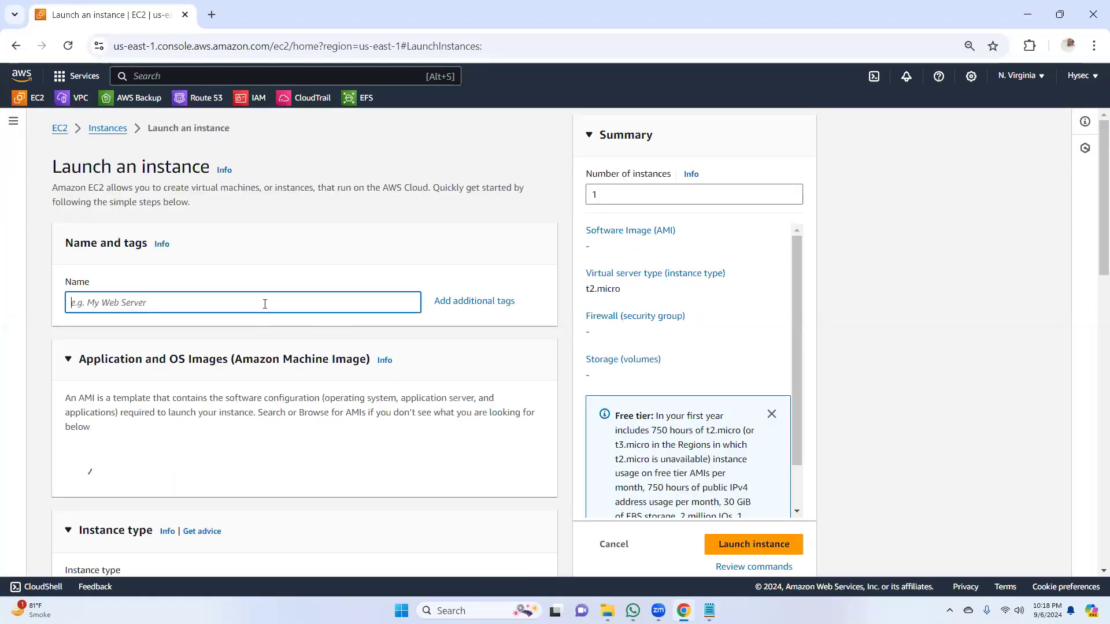
type("Wi")
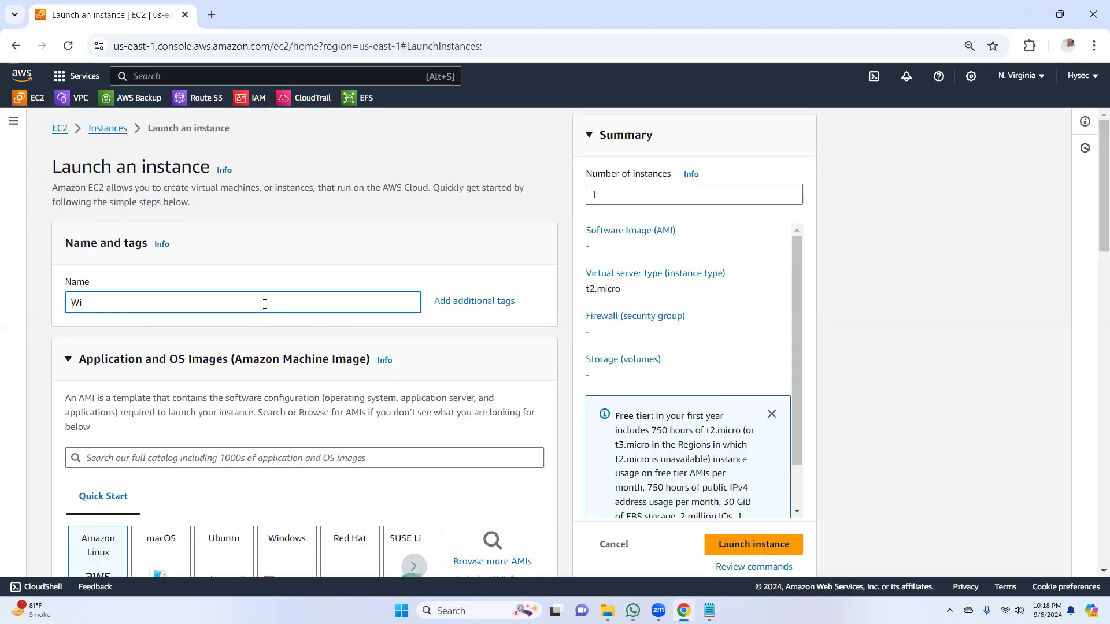
type("n")
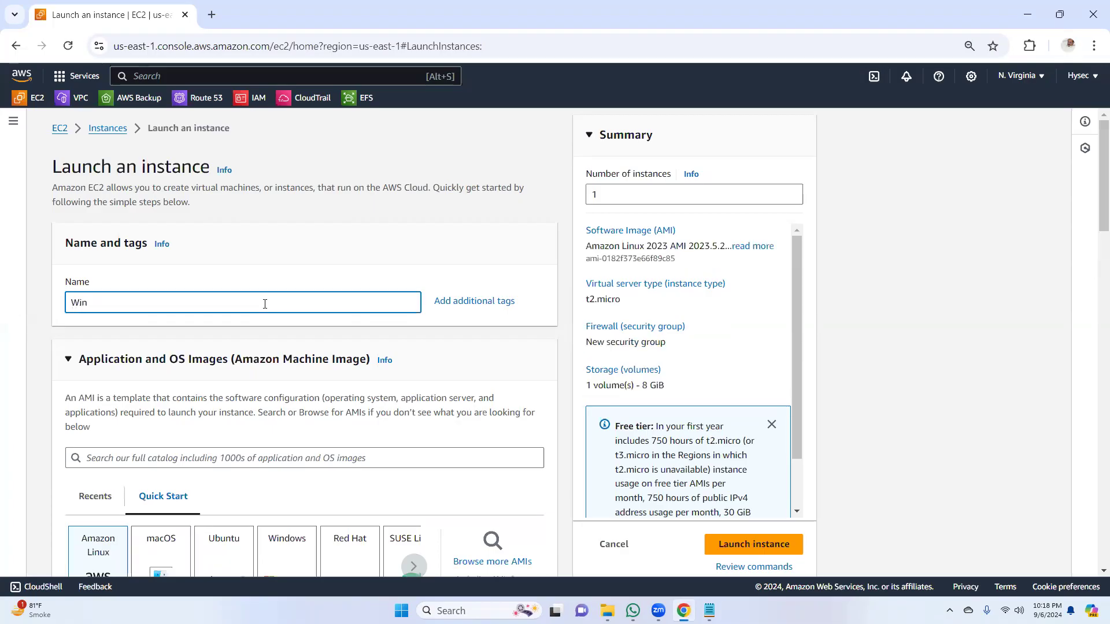
type("server1")
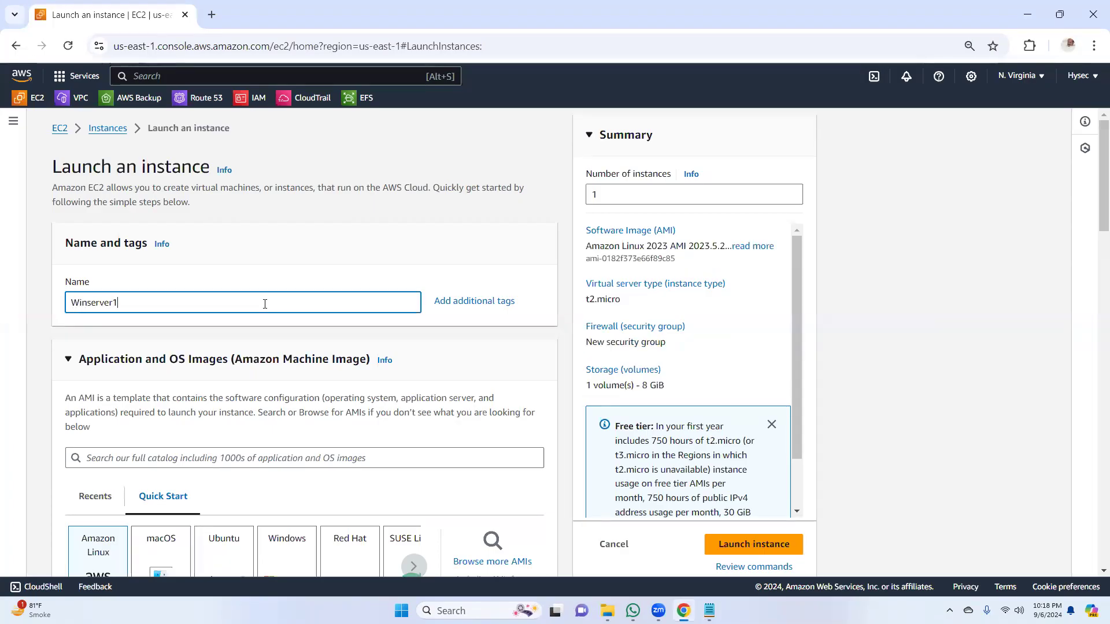
type("a")
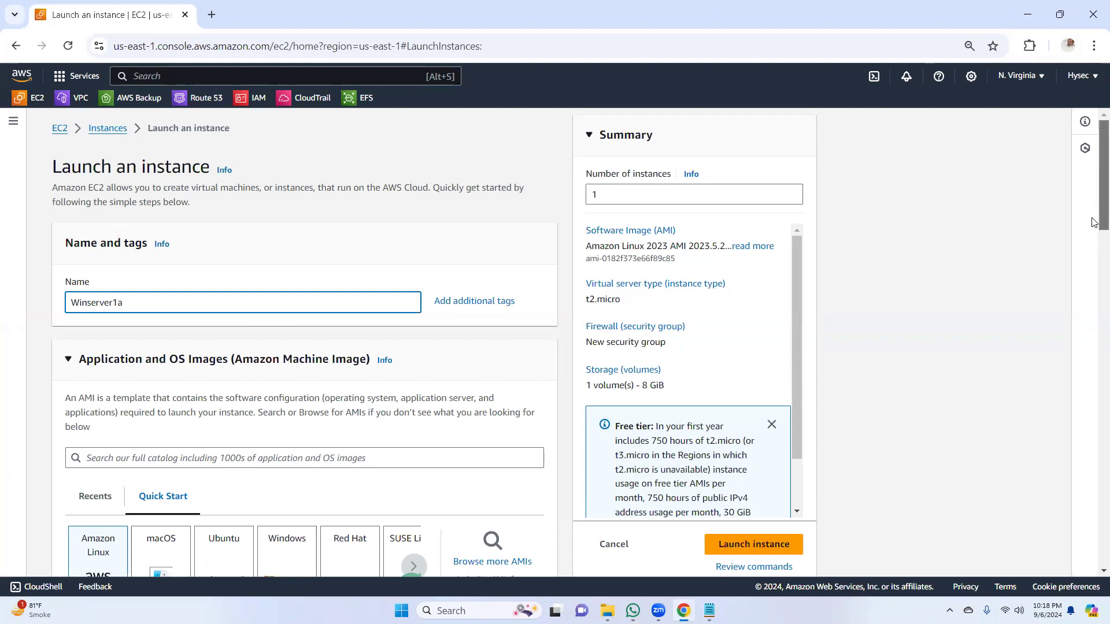
Step: Choose the Microsoft Windows Server 2022 Base image and the hyseckey key pair for the instance
left_click_drag(1094, 209, 1094, 267)
left_click(287, 324)
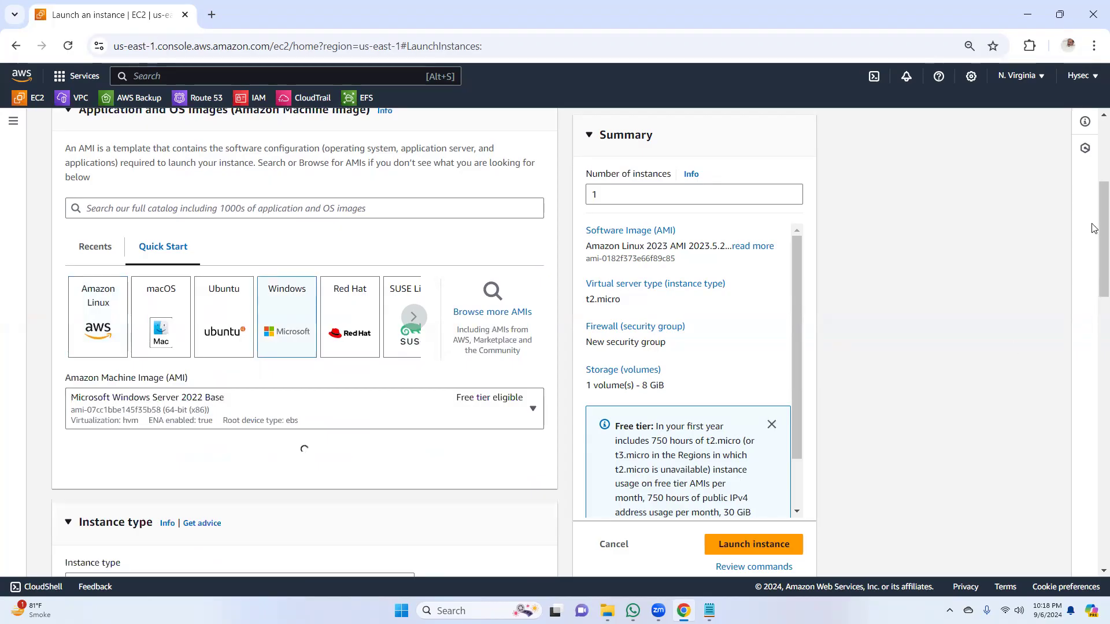
left_click_drag(1094, 228, 1094, 371)
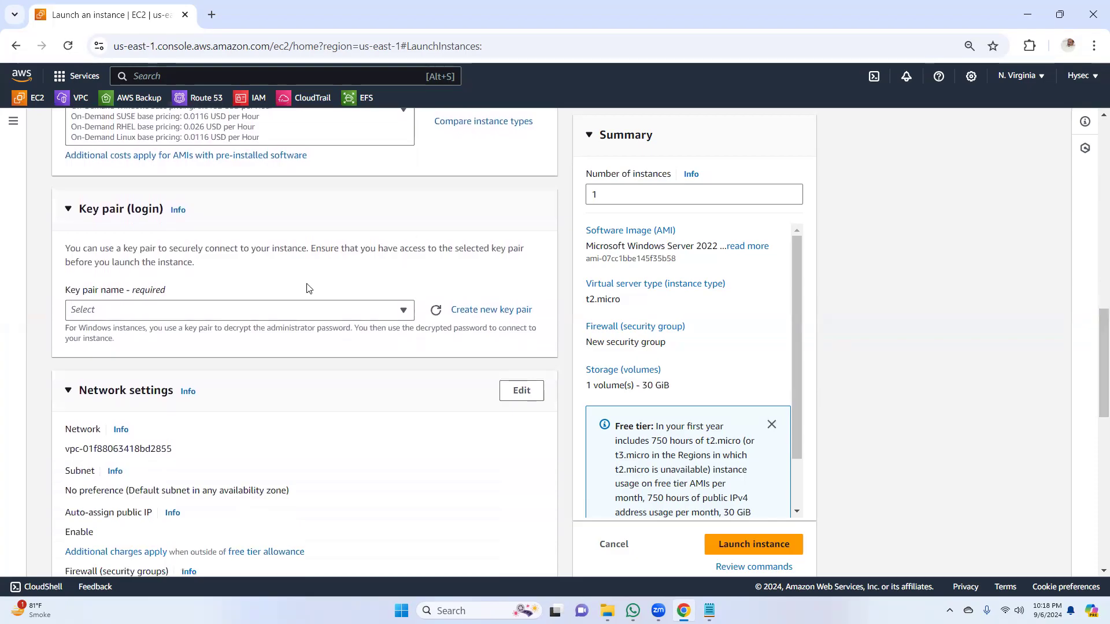
left_click(407, 312)
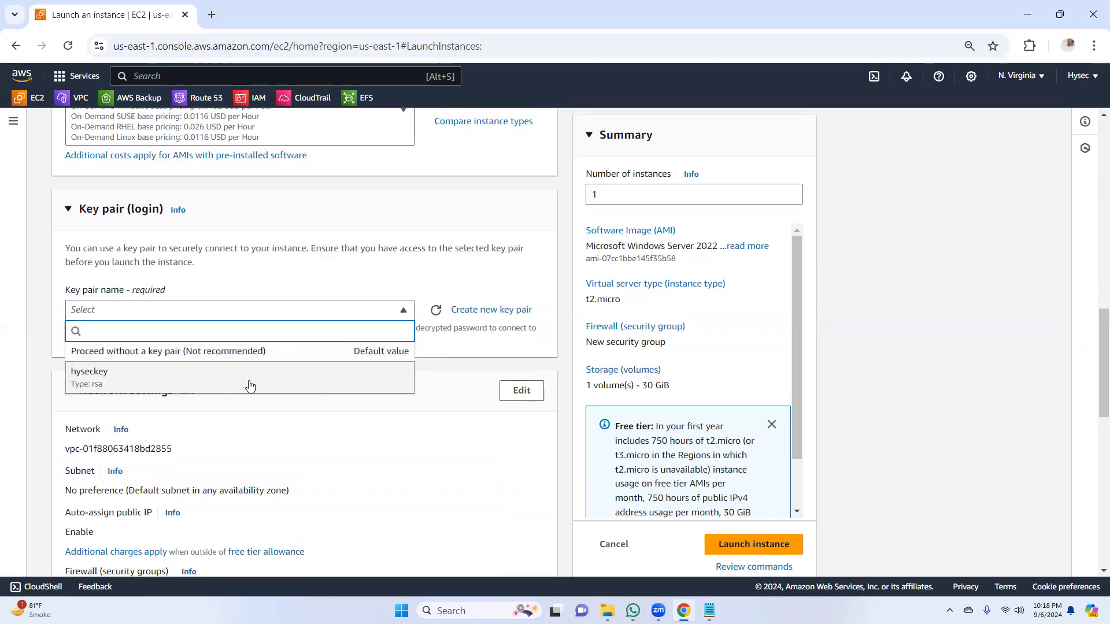
left_click(250, 386)
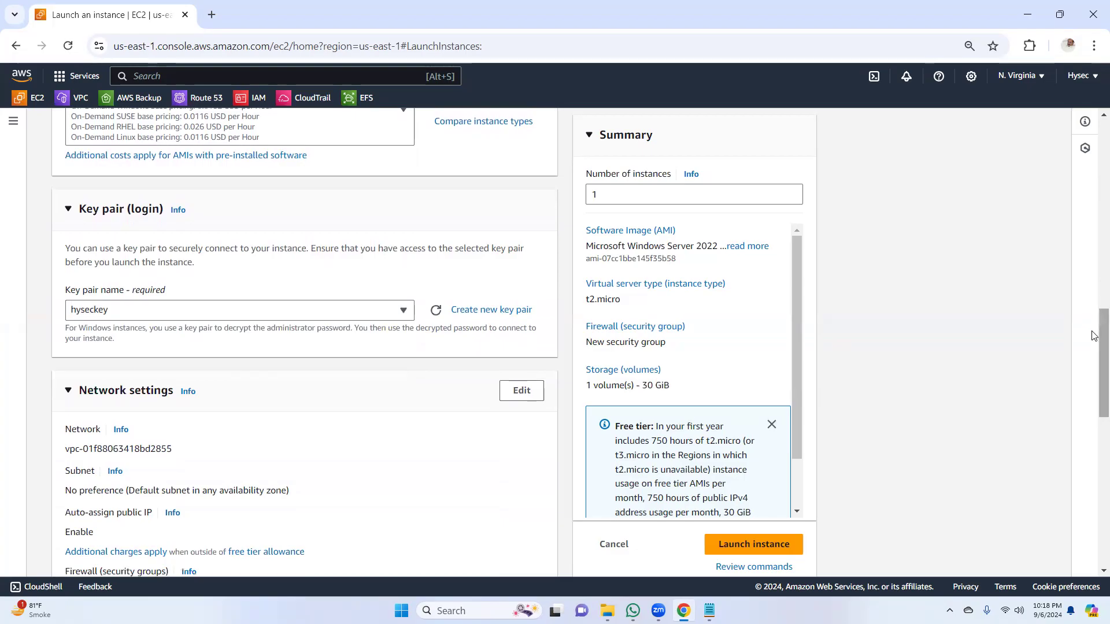
Step: Edit the network settings to place the instance in the default VPC's us-east-1a subnet
scroll(1094, 358, "down", 2)
scroll(1094, 367, "down", 1)
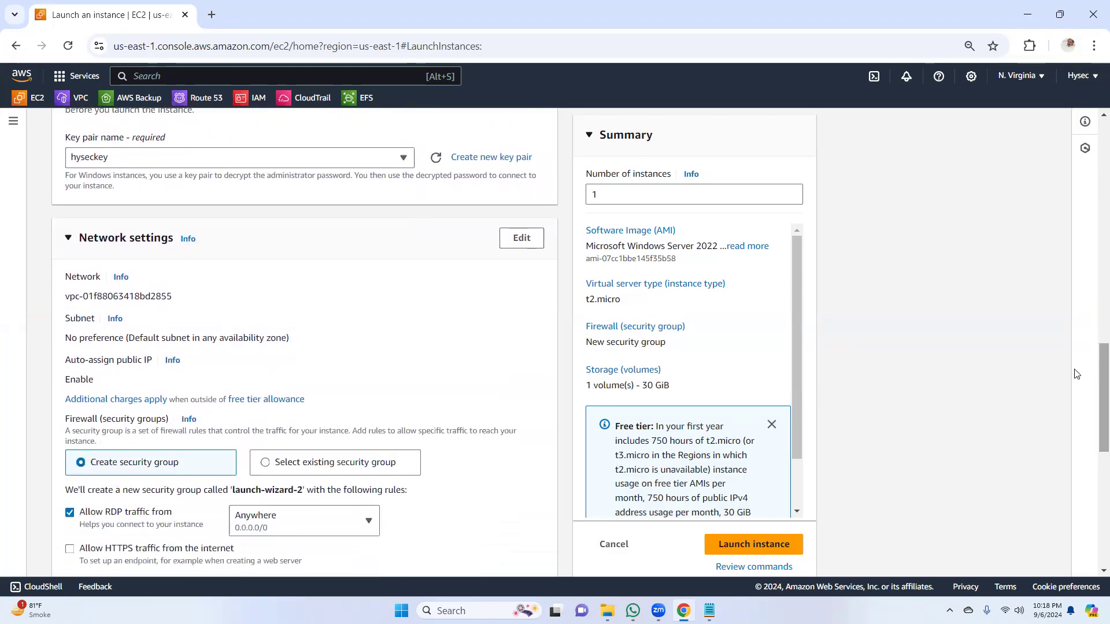
left_click(521, 238)
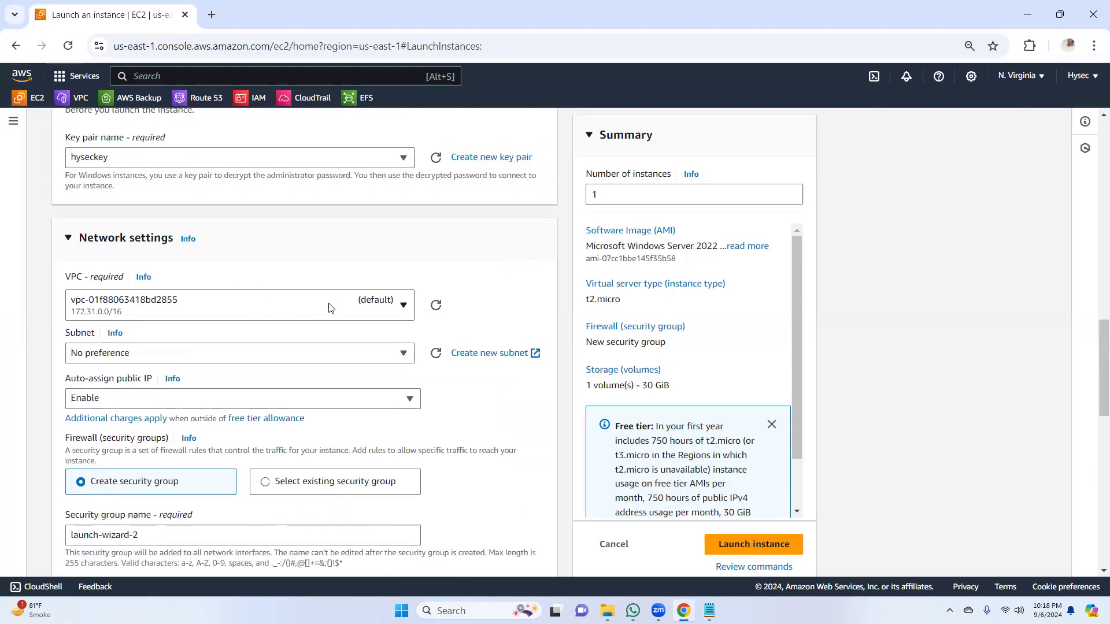
left_click(293, 356)
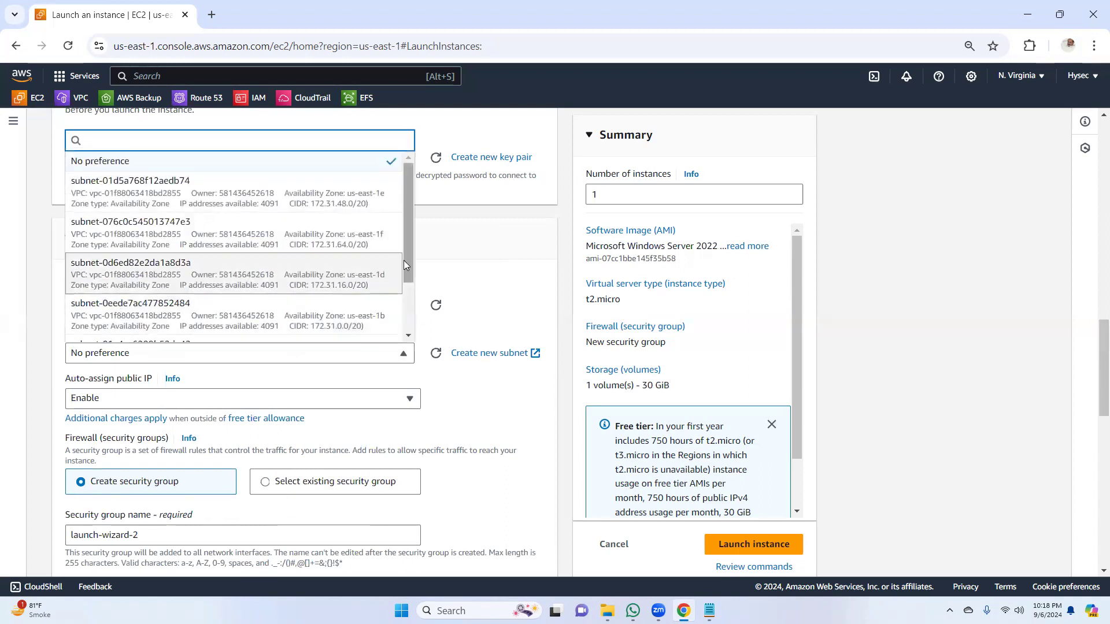
left_click_drag(405, 247, 400, 304)
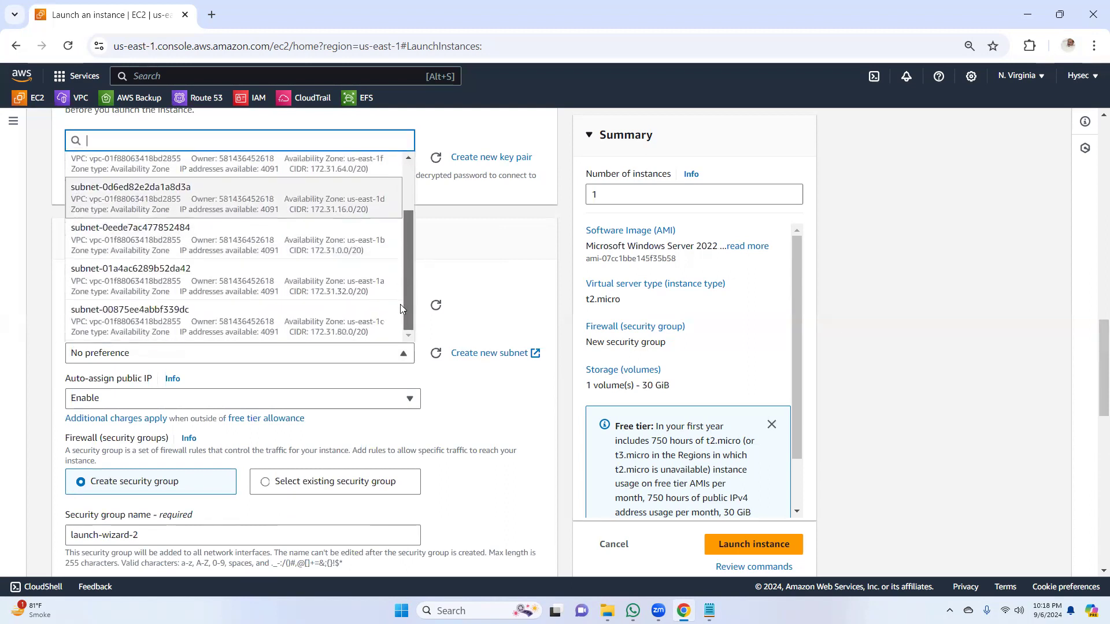
left_click(319, 287)
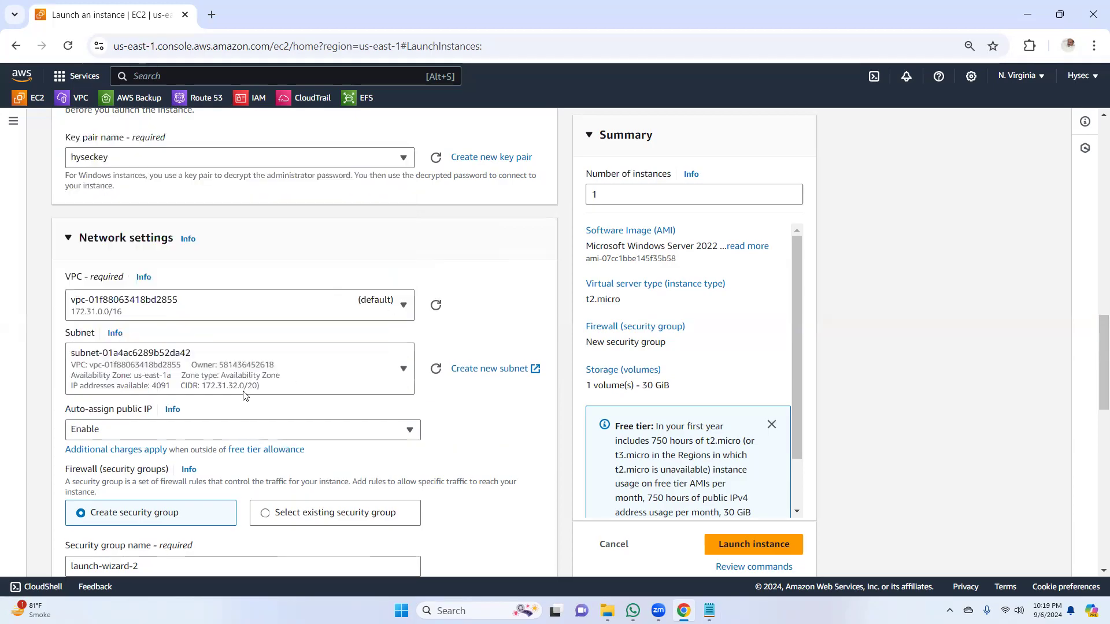
Step: Check the security group settings with the RDP inbound rule and launch the Winserver1a instance
left_click_drag(1095, 344, 1094, 389)
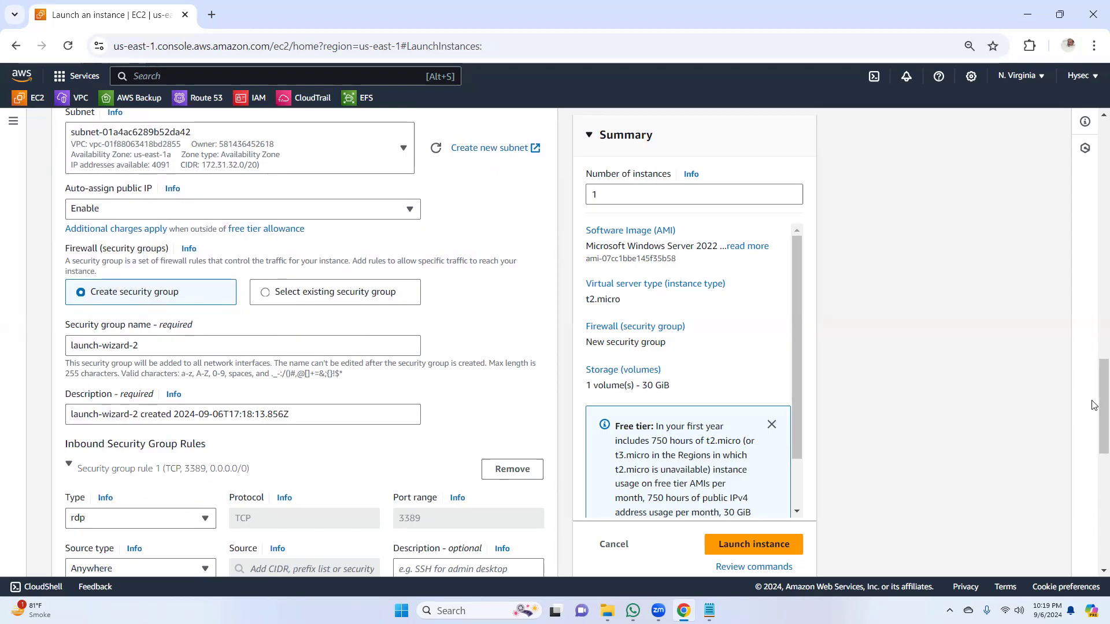
scroll(1095, 446, "down", 2)
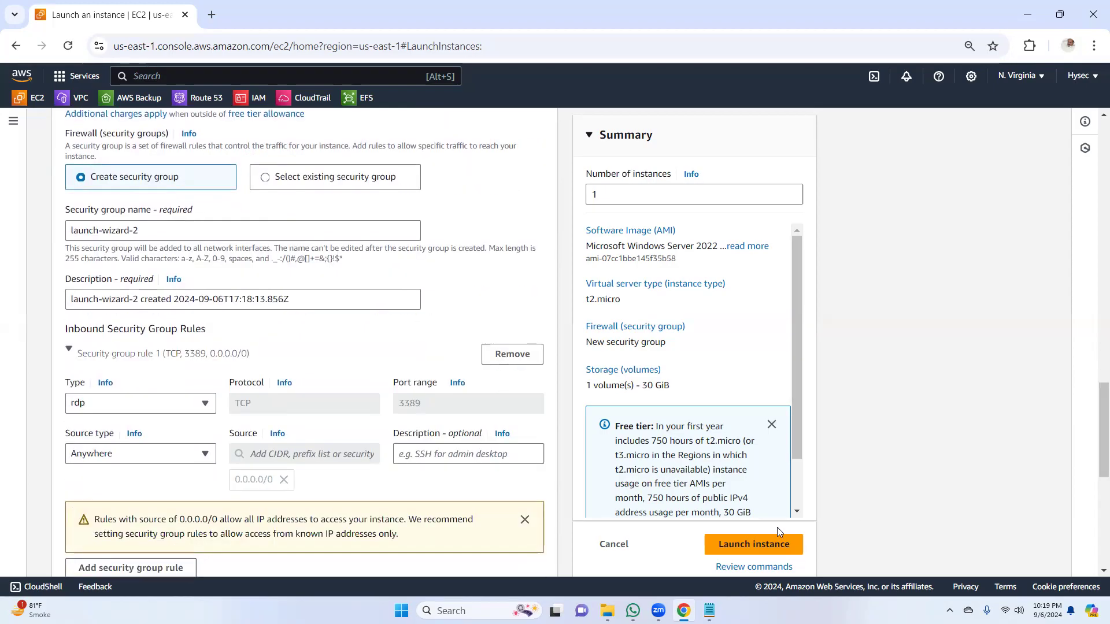
left_click(749, 546)
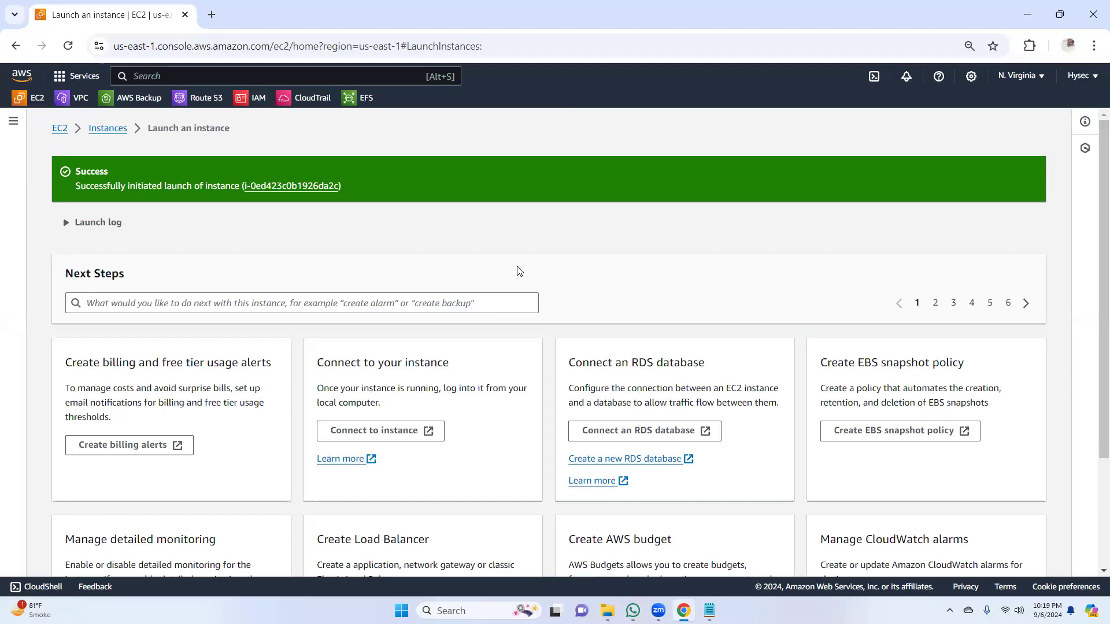
Step: Switch to the storage notes in Notepad and check the availability zones listed for the lab's EC2 instances
left_click(708, 611)
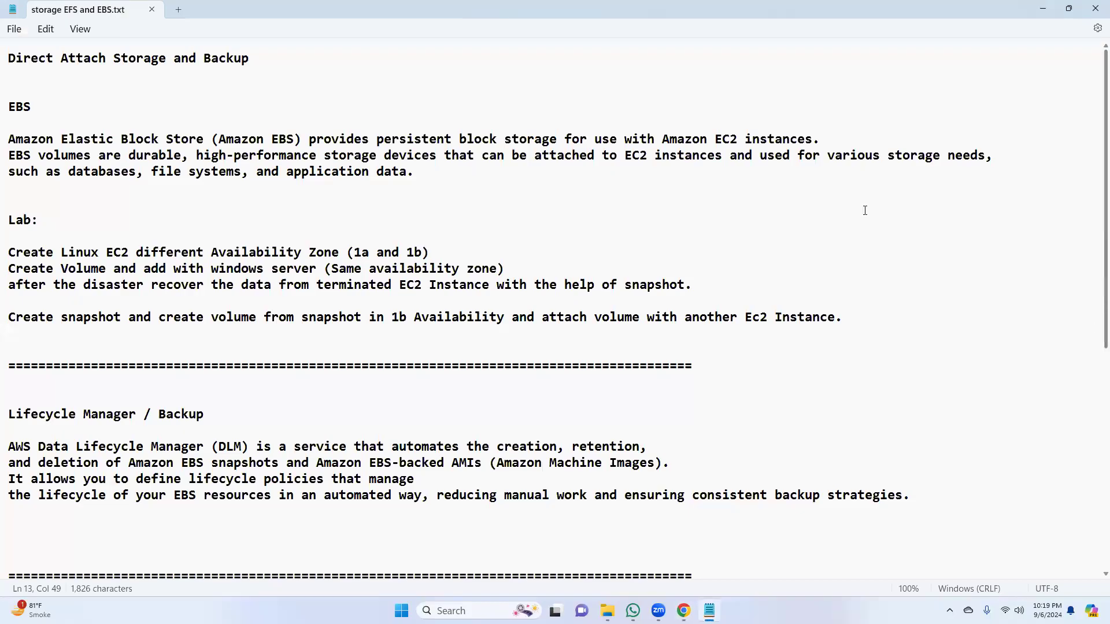
double_click(362, 254)
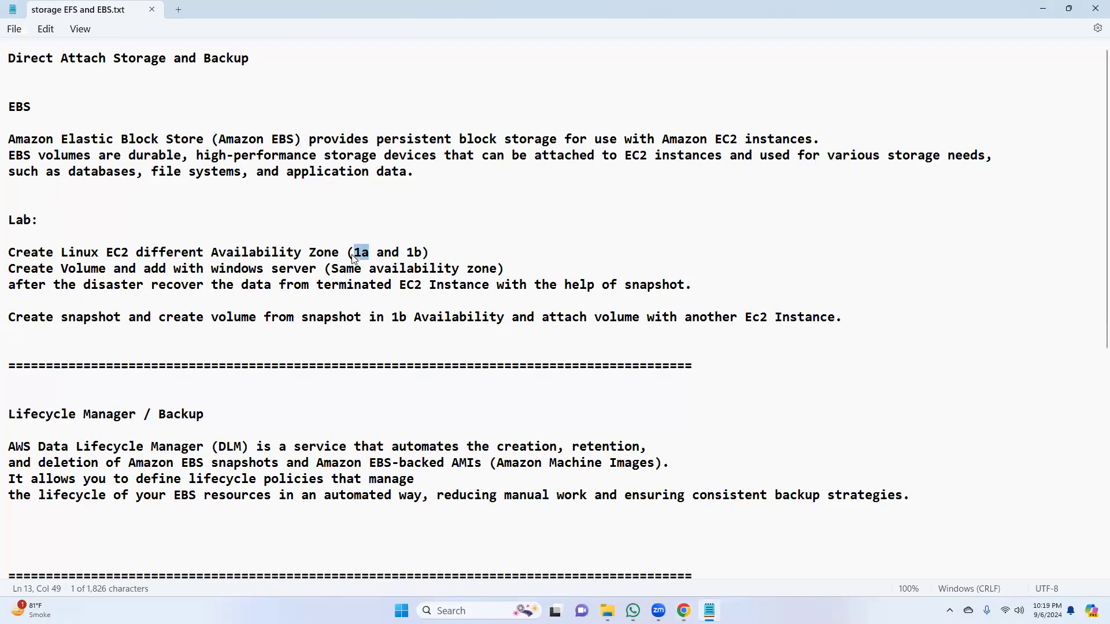
double_click(415, 254)
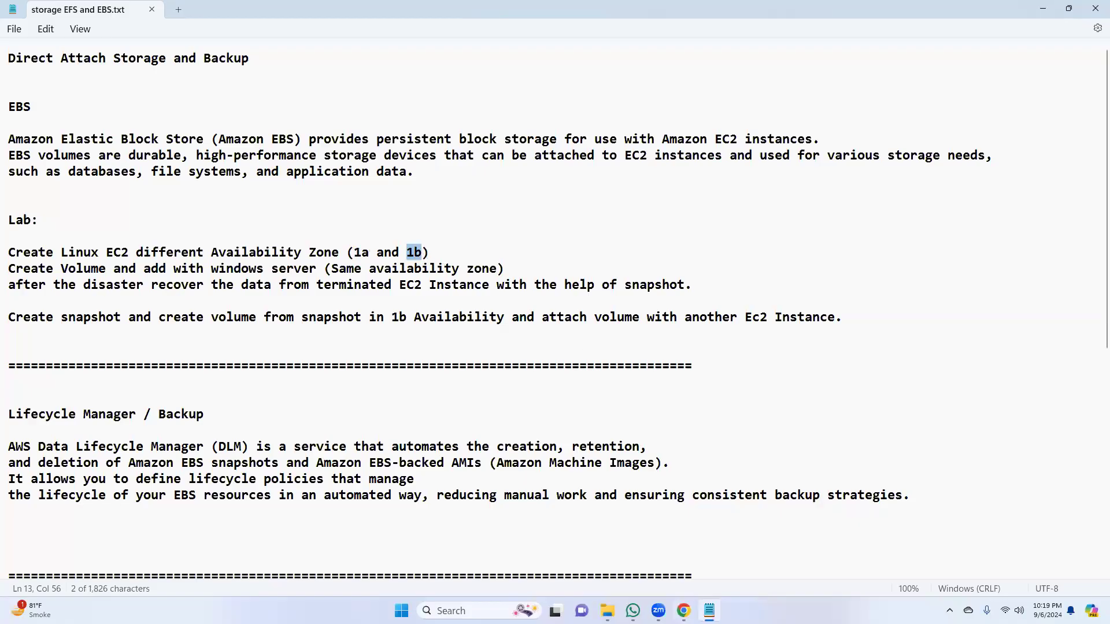
Step: Switch back to the EC2 console in Chrome and start launching another instance named Winserver1b
key("alt+Tab")
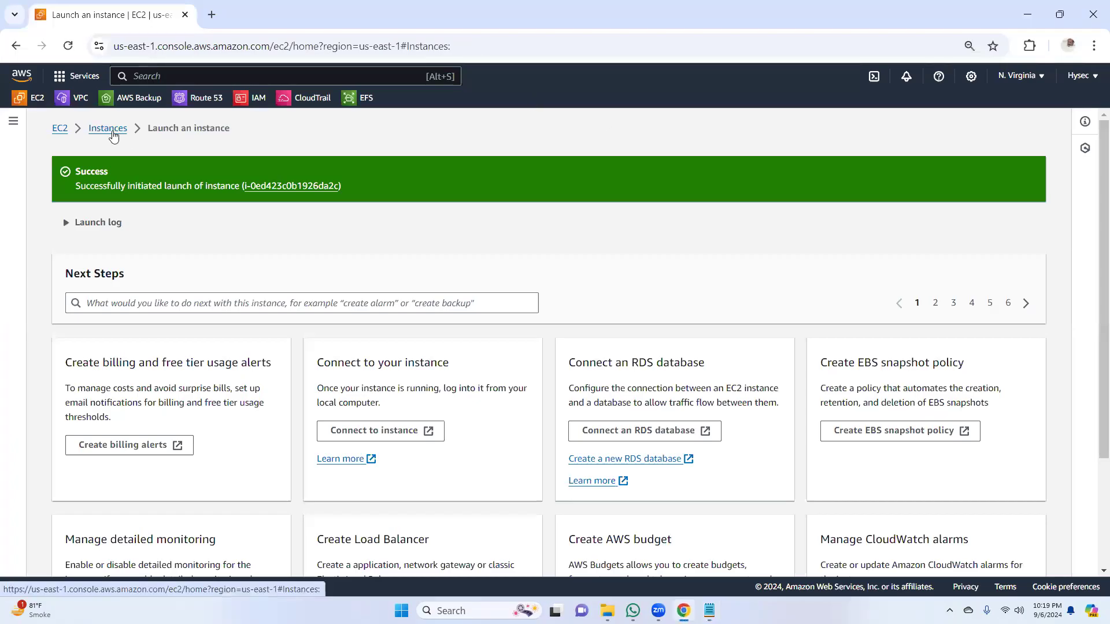
left_click(107, 128)
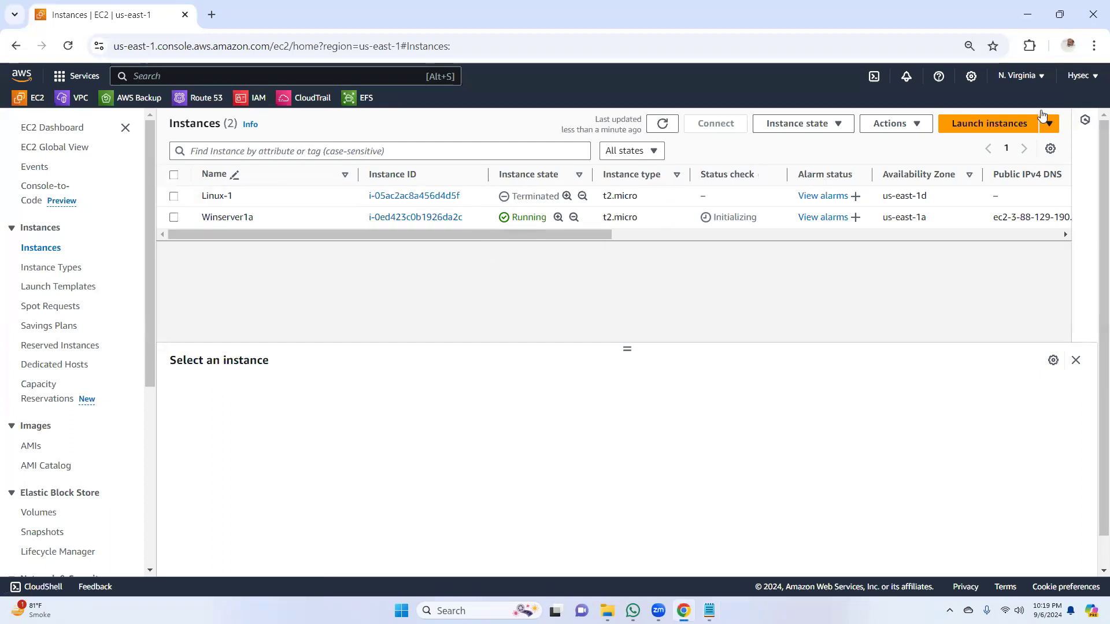
left_click(989, 124)
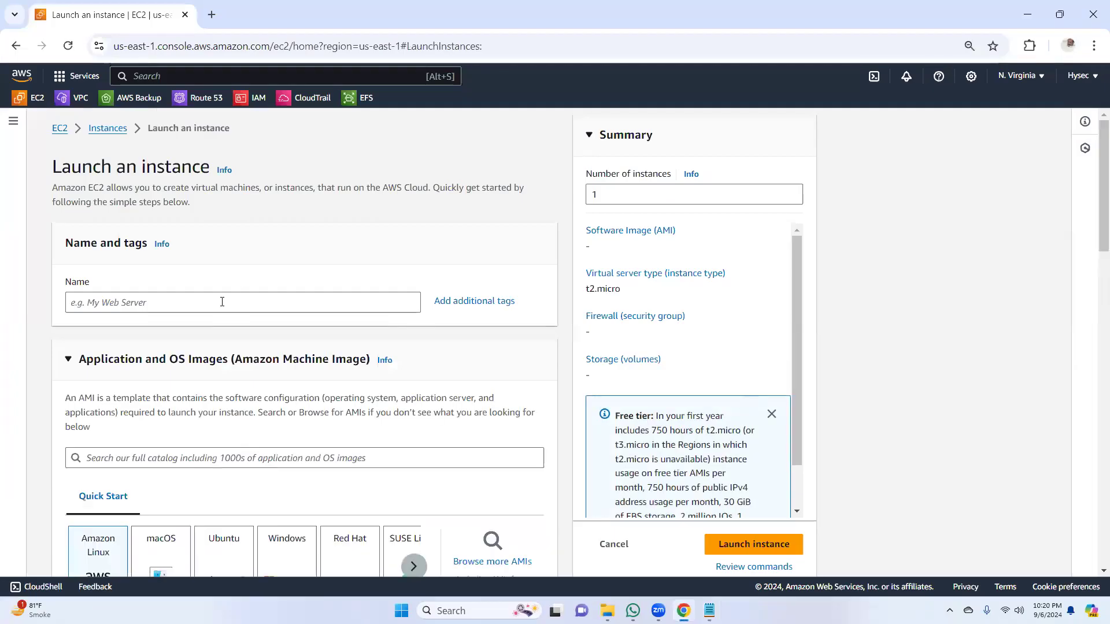
left_click(222, 302)
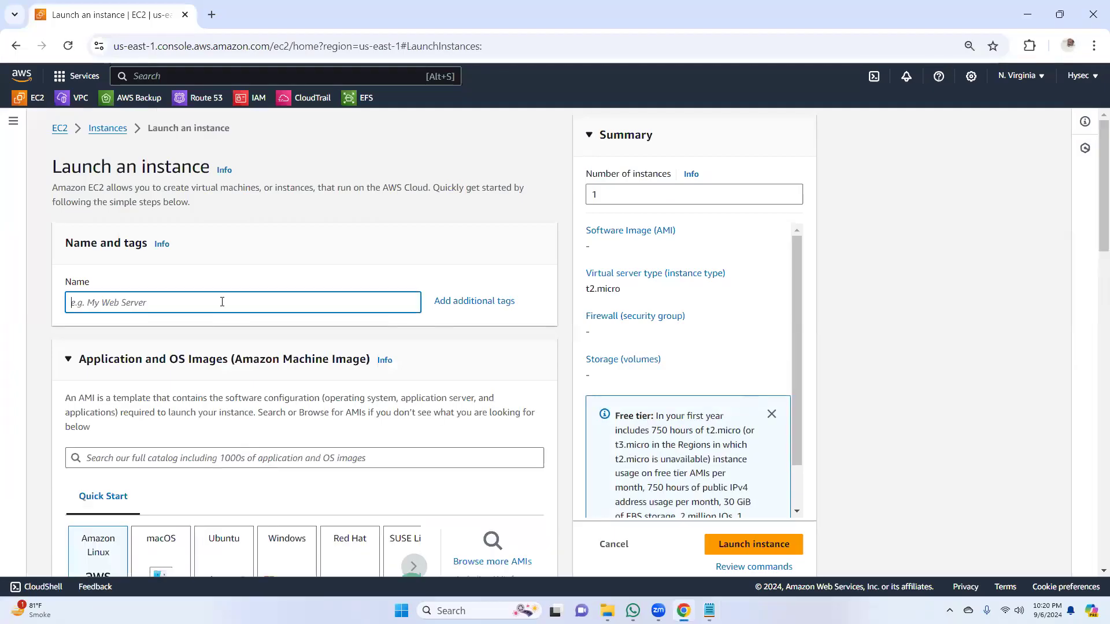
type("Win")
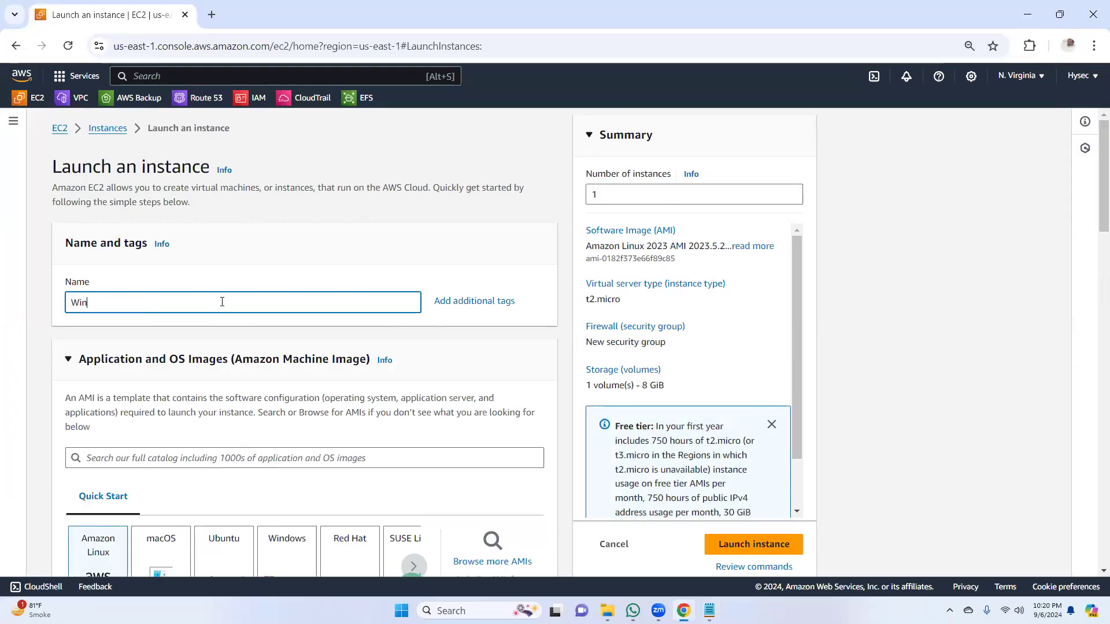
type("serve")
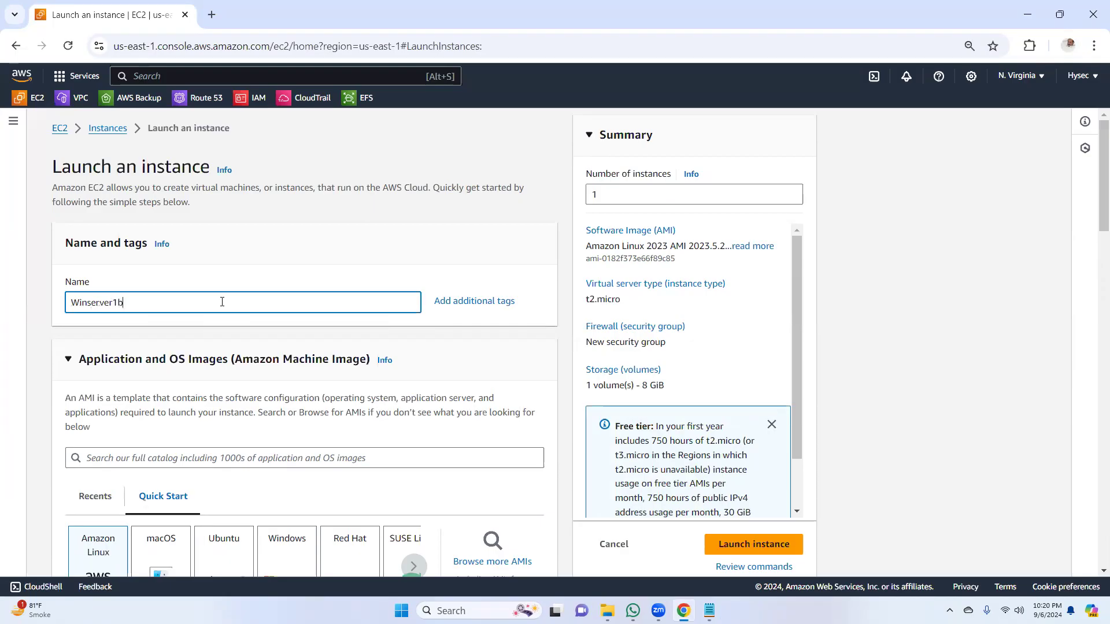
type("r1b")
Step: Choose the Microsoft Windows Server 2022 Base image and the hyseckey key pair for Winserver1b
scroll(1094, 284, "down", 5)
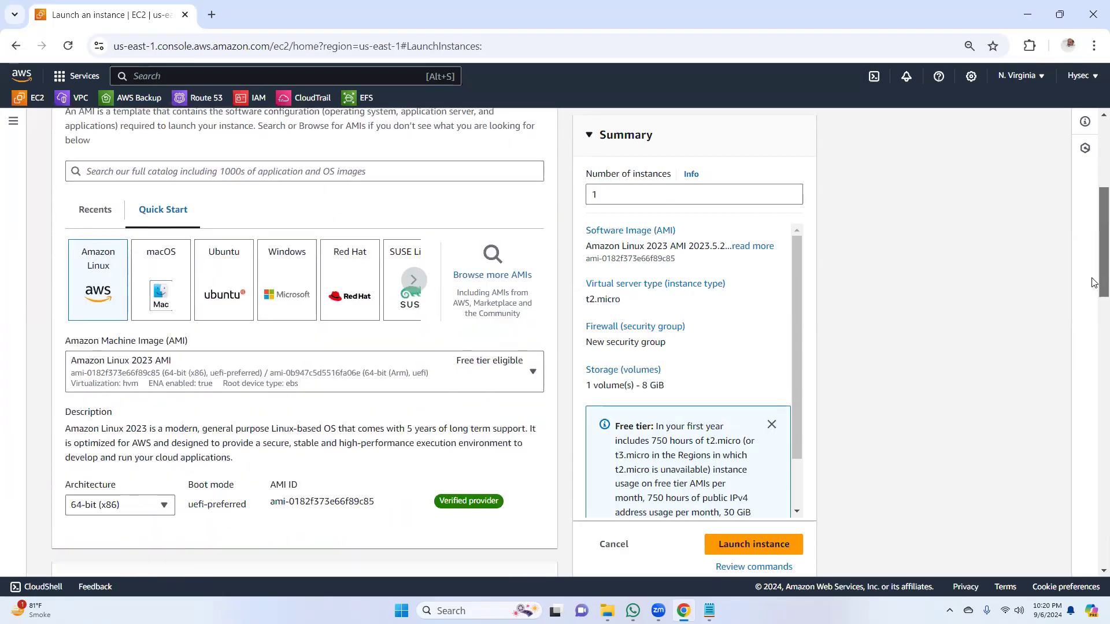
scroll(1094, 283, "down", 1)
left_click(301, 206)
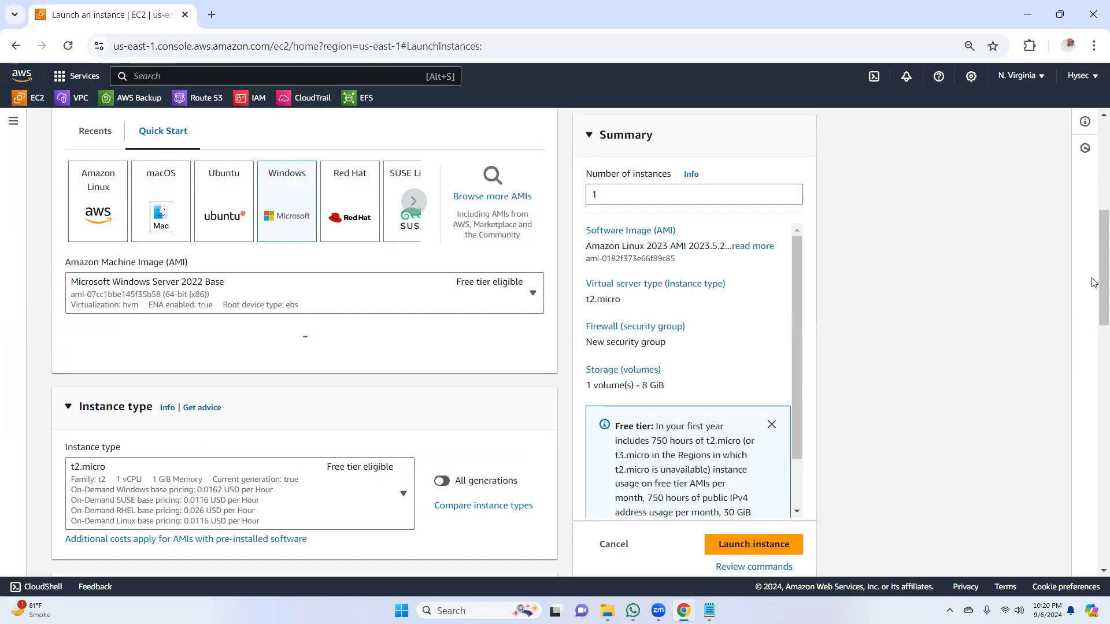
scroll(1094, 257, "down", 2)
left_click_drag(1095, 258, 1094, 320)
left_click(355, 361)
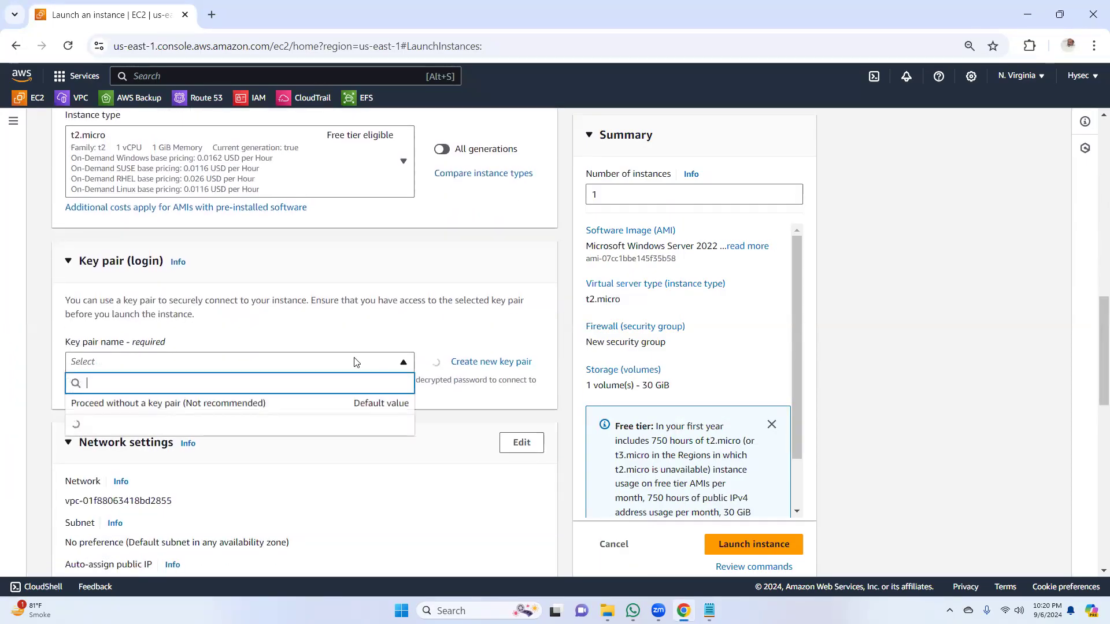
left_click(251, 429)
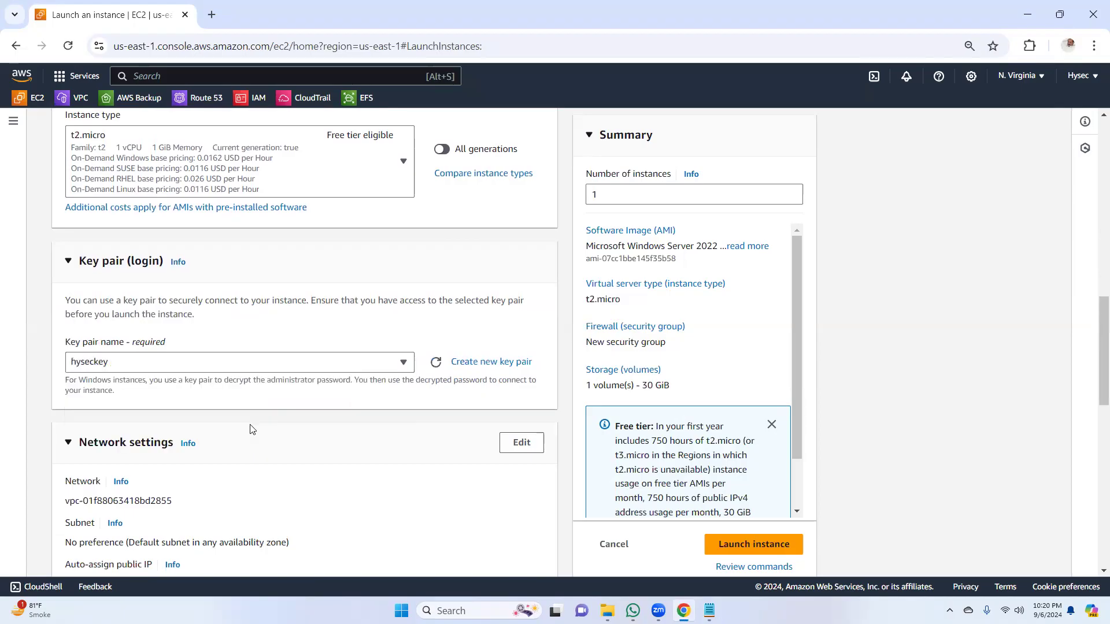
Step: Place Winserver1b in the default VPC's us-east-1b subnet through the network settings and launch the instance
left_click_drag(1094, 305, 1094, 387)
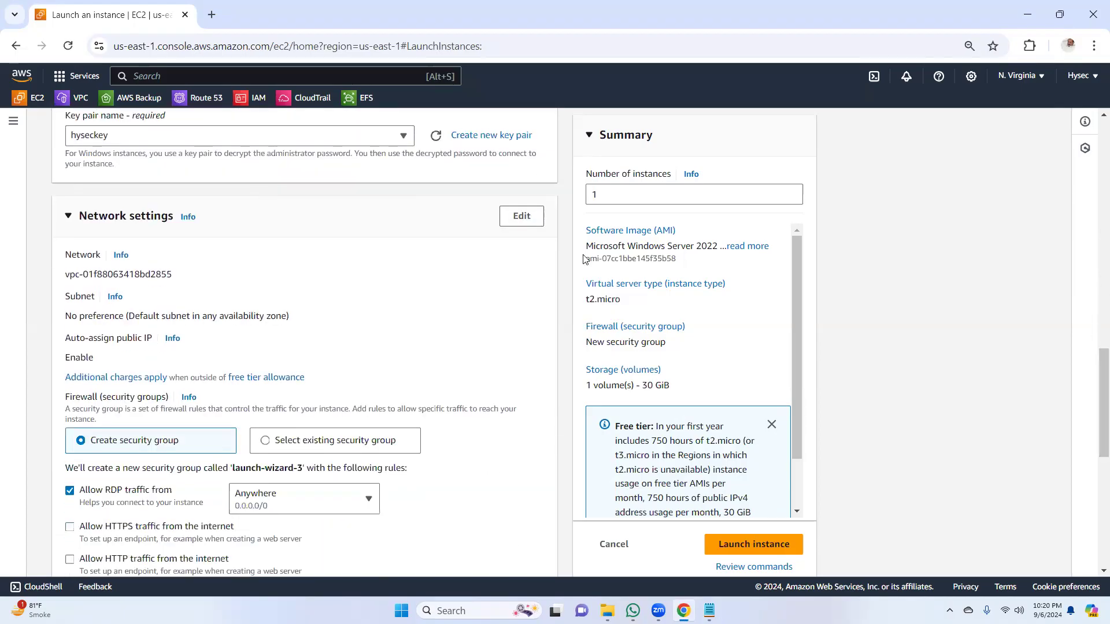
left_click(525, 223)
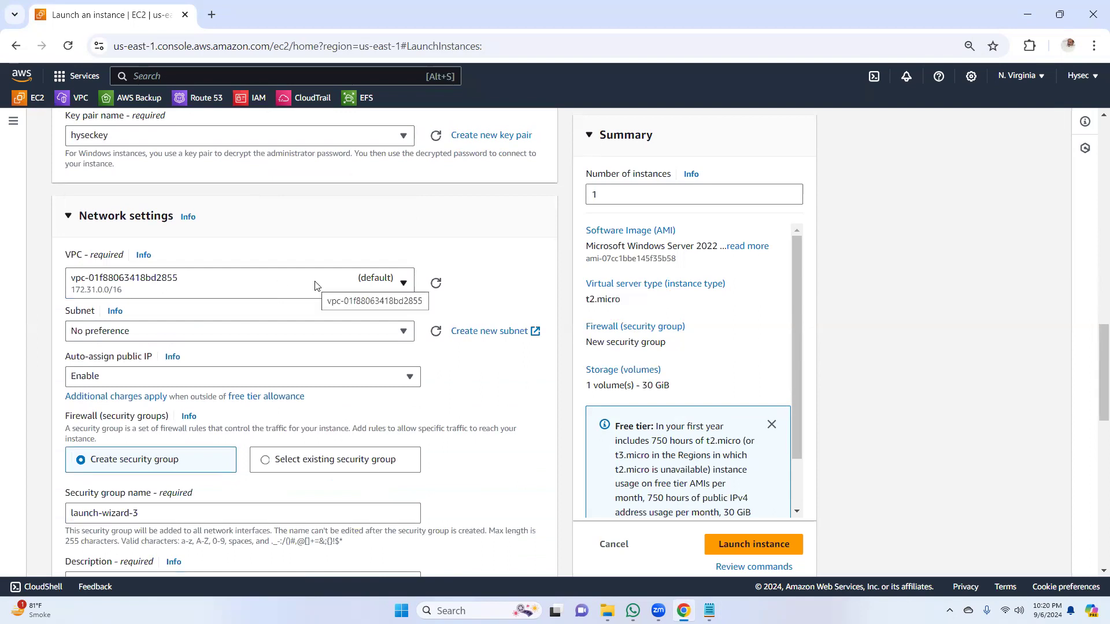
left_click(264, 337)
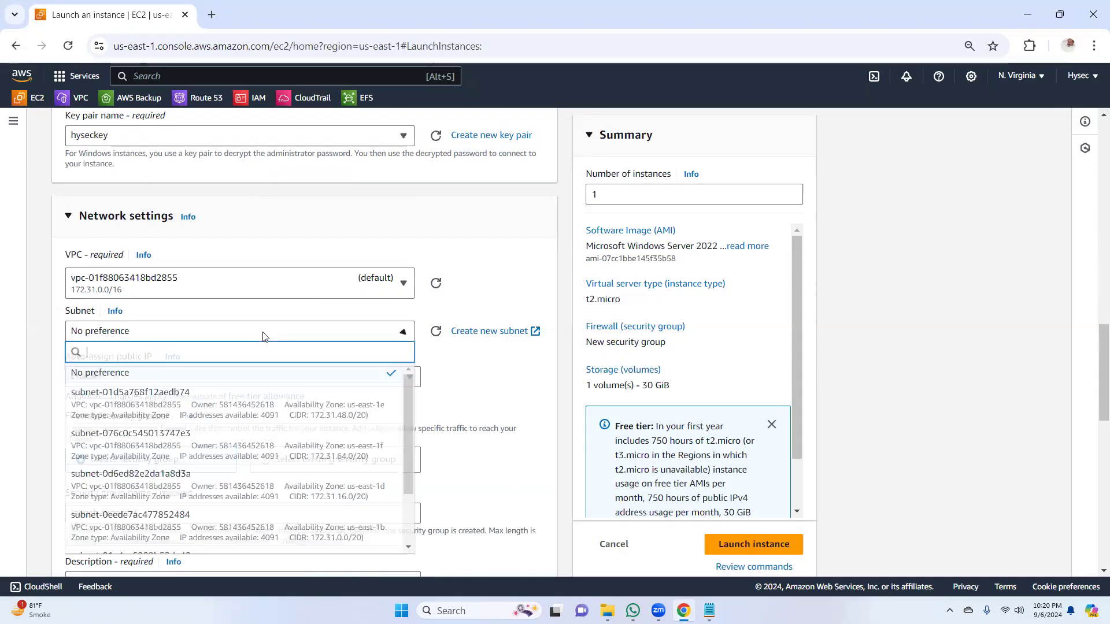
left_click_drag(409, 391, 412, 429)
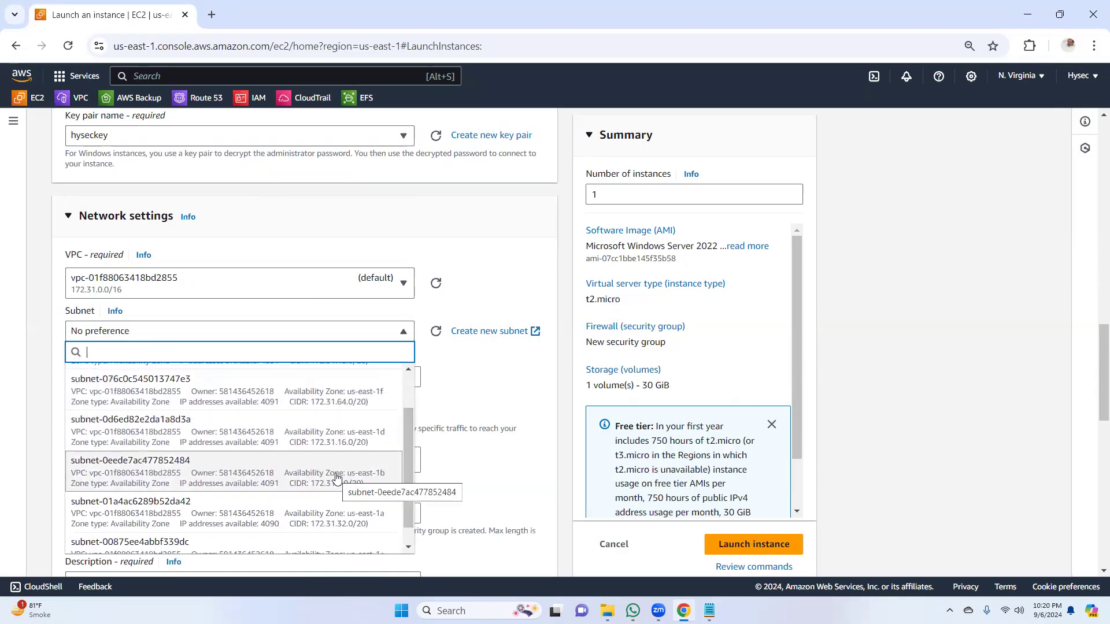
left_click(302, 481)
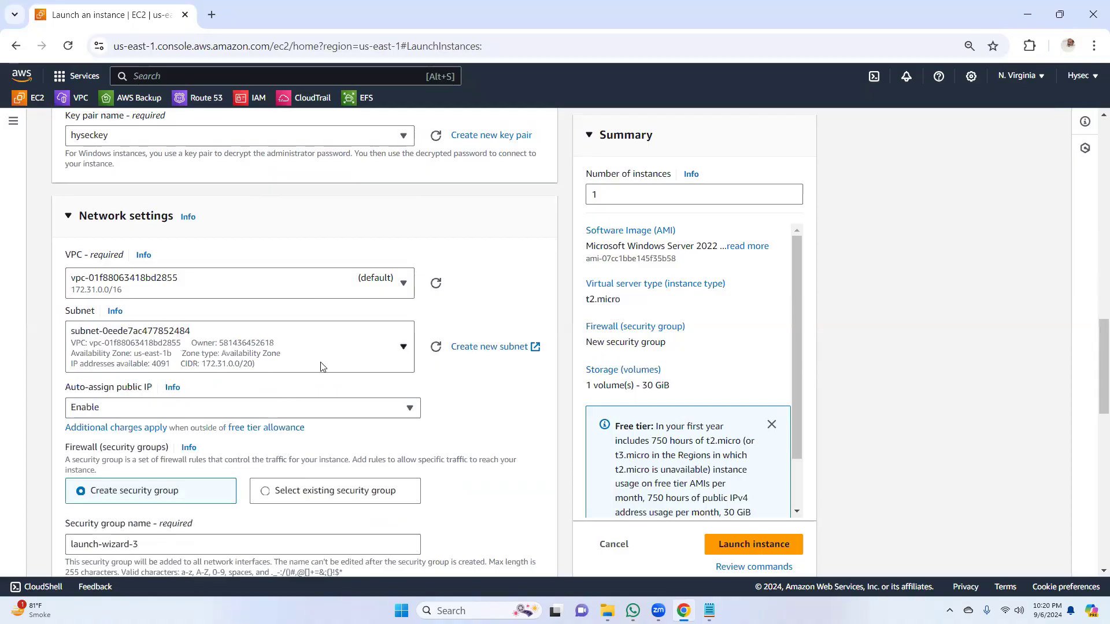
left_click_drag(1094, 373, 1095, 466)
left_click(751, 548)
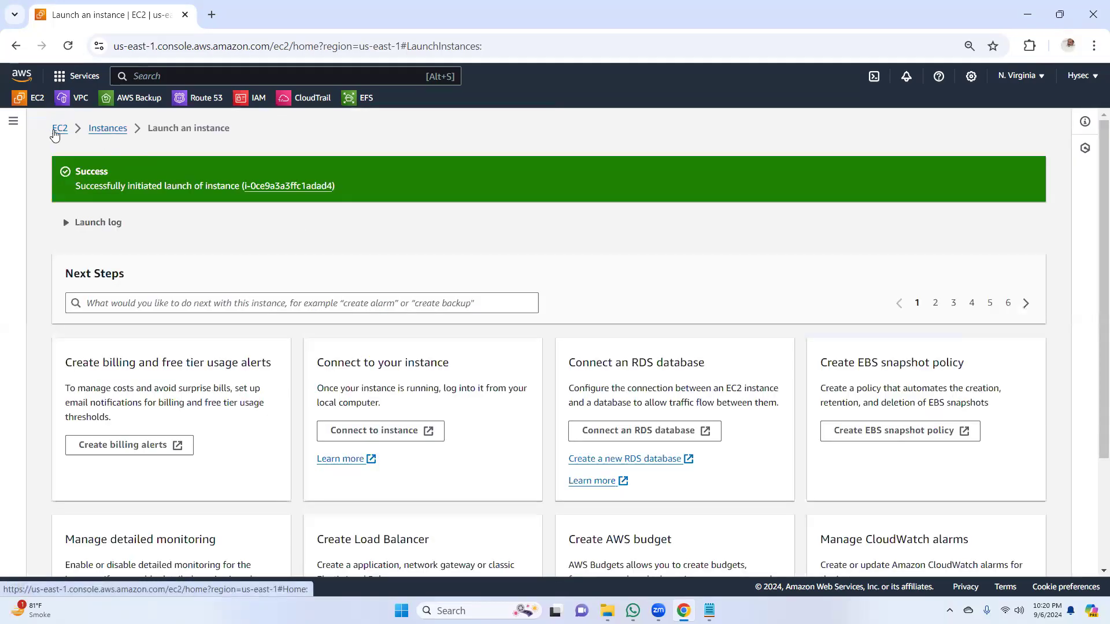
Step: Check the state and availability zone of both Windows servers in the instances list, refreshing it and filtering by running instances
left_click(59, 129)
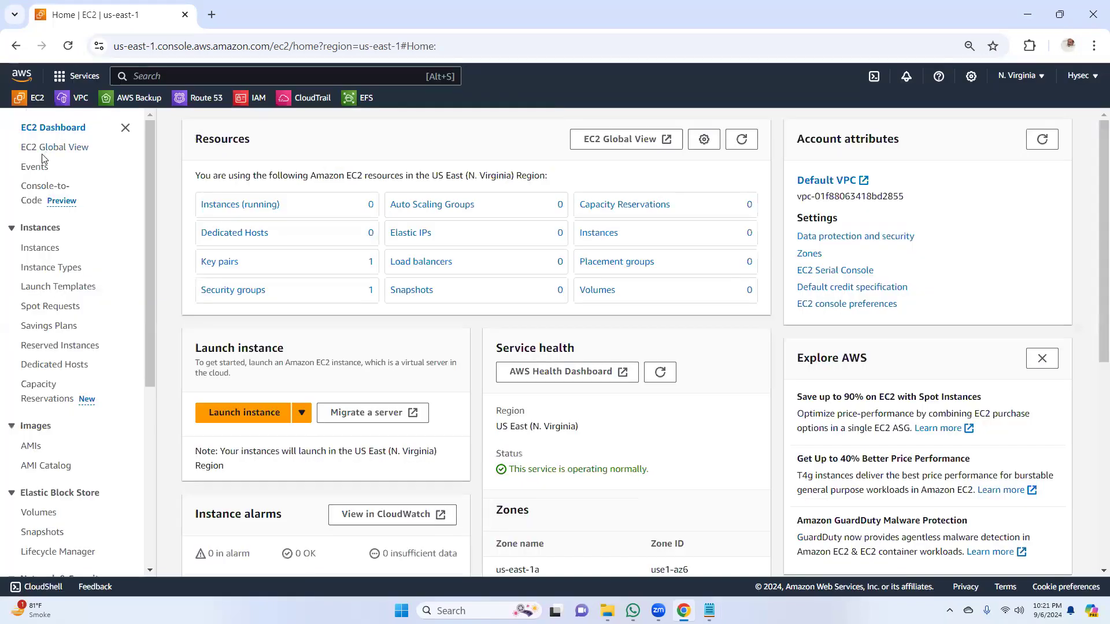
left_click(224, 205)
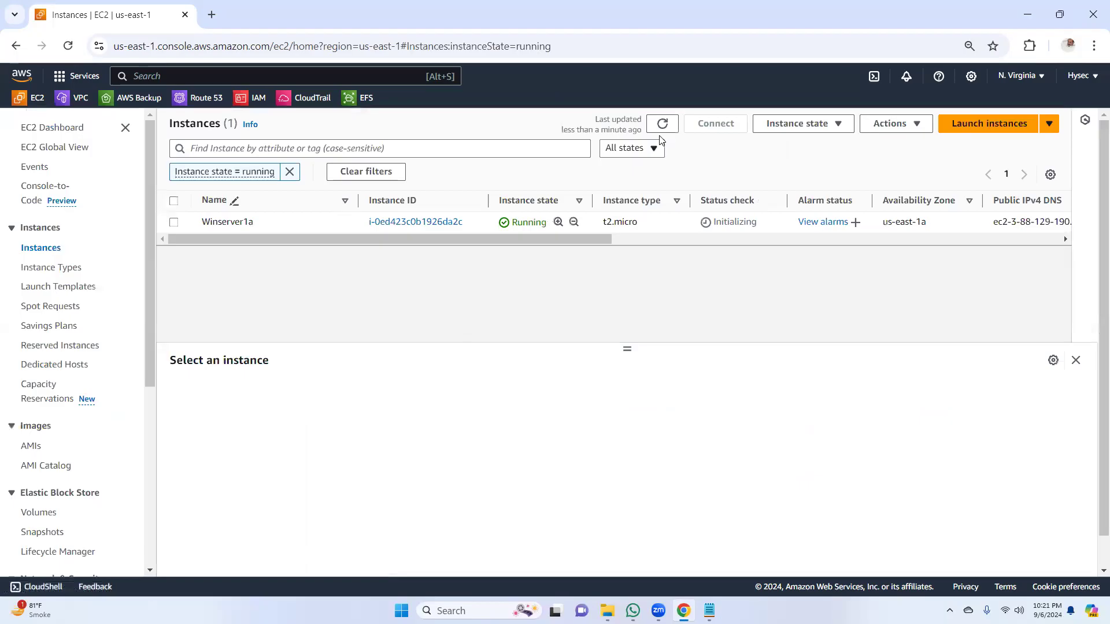
left_click(663, 124)
left_click(664, 124)
left_click(44, 249)
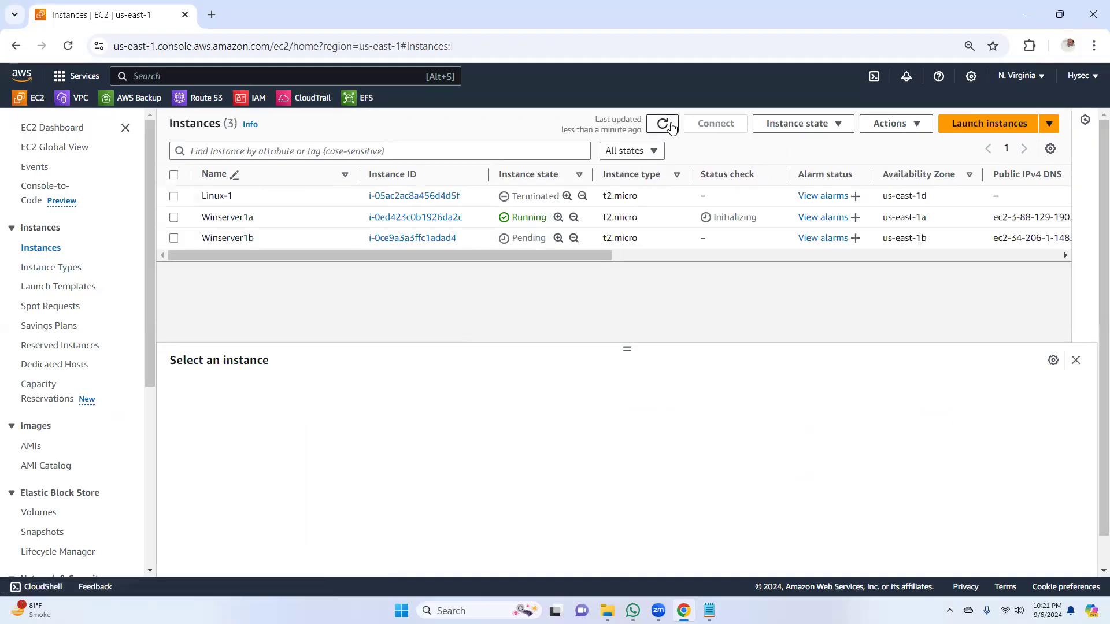
left_click(664, 124)
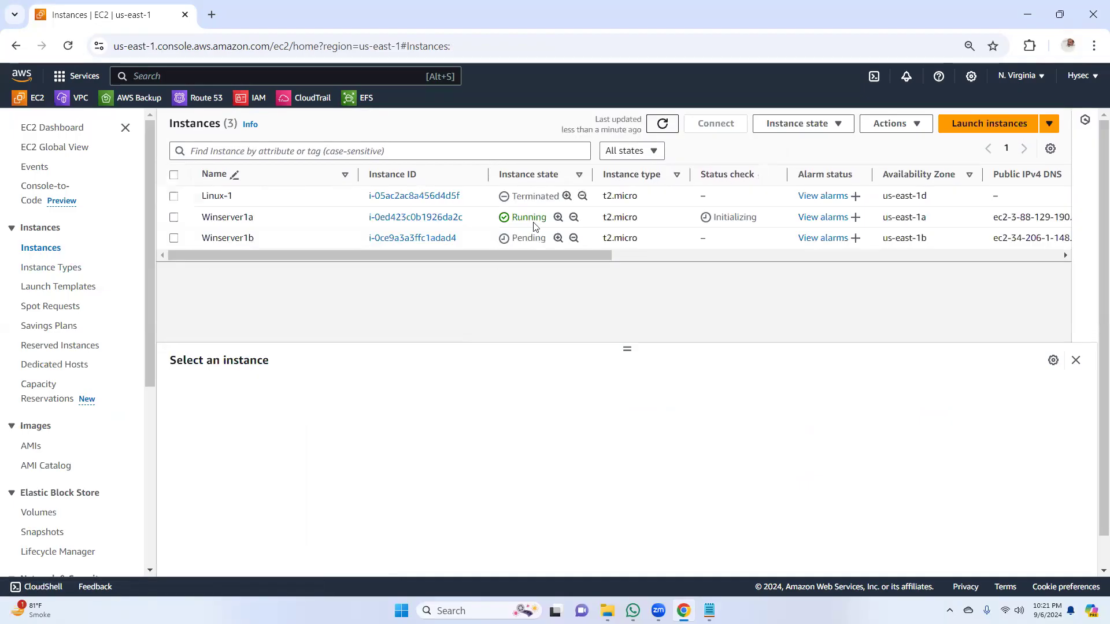
left_click(663, 125)
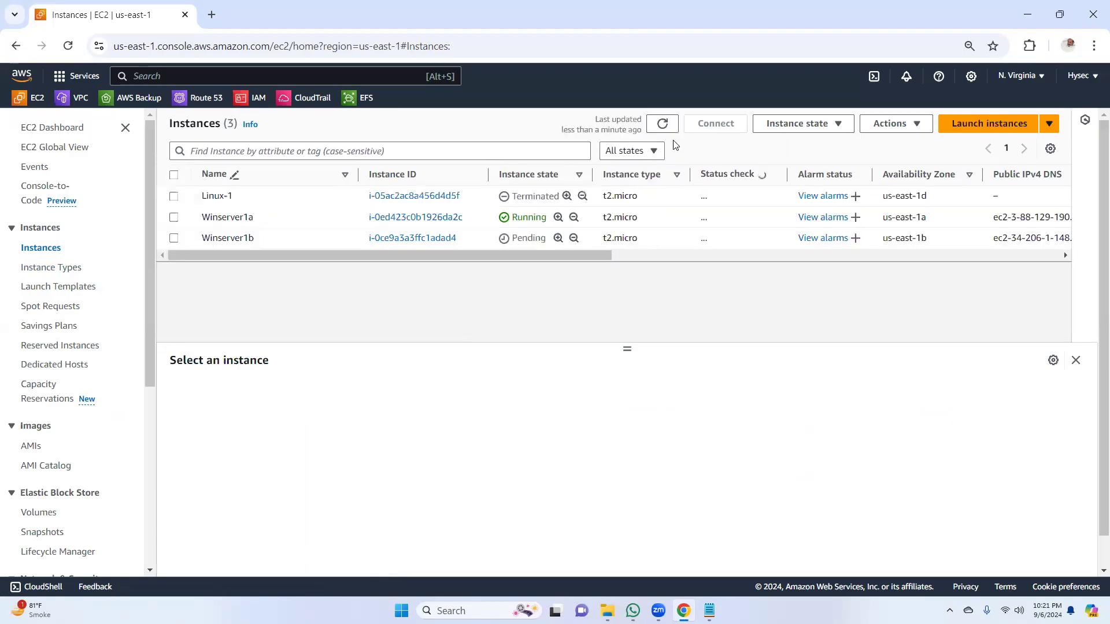
left_click(69, 130)
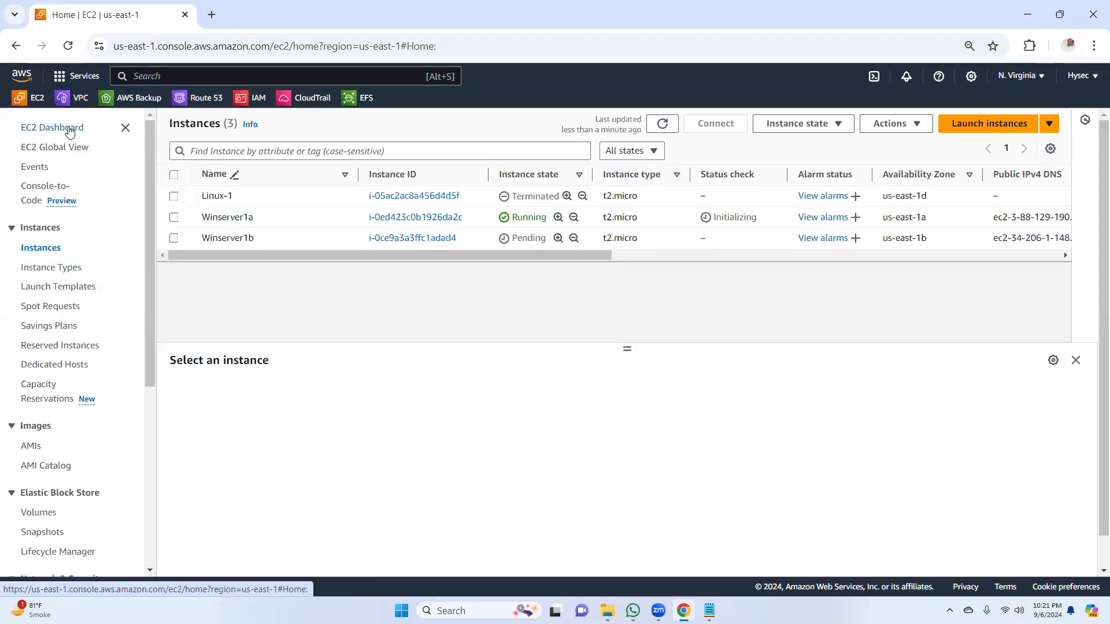
left_click(258, 206)
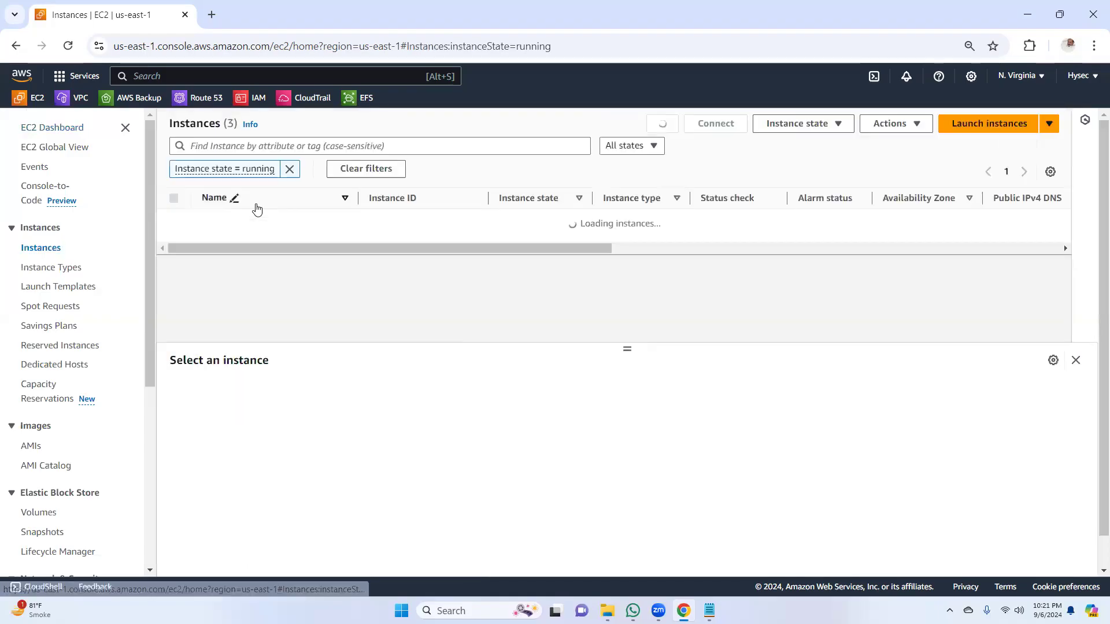
left_click(662, 124)
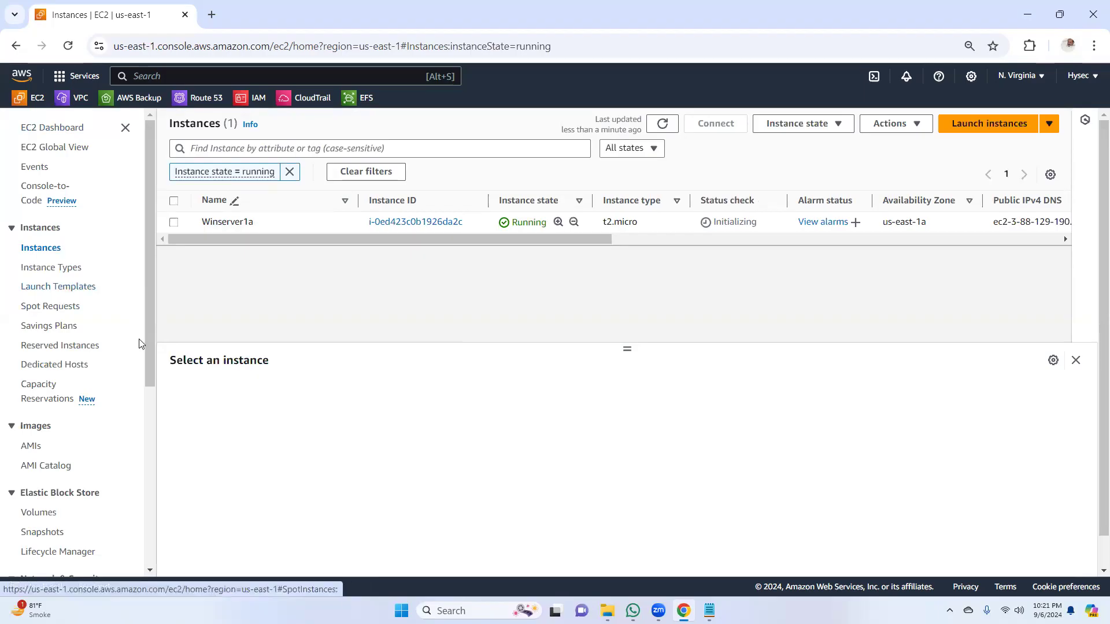
Step: Open the Elastic Block Store volumes list and examine the sizes and availability zones of the instances' volumes
scroll(151, 315, "down", 2)
left_click(41, 384)
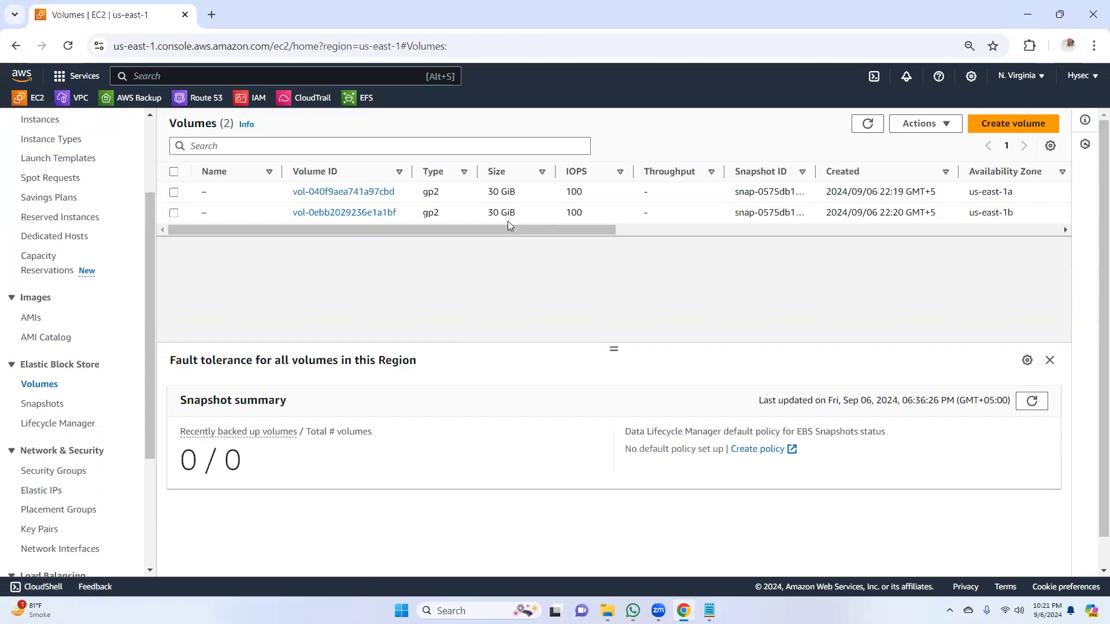
left_click_drag(473, 232, 352, 264)
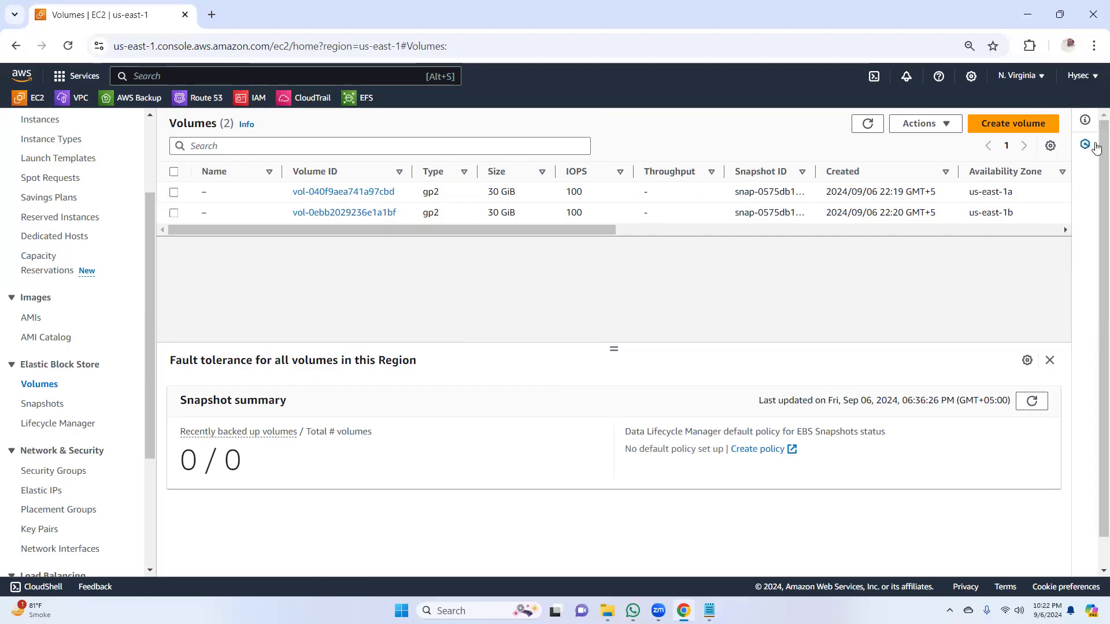
Step: Start creating a new General Purpose SSD (gp3) volume and set its size to 10 GiB
left_click(1013, 123)
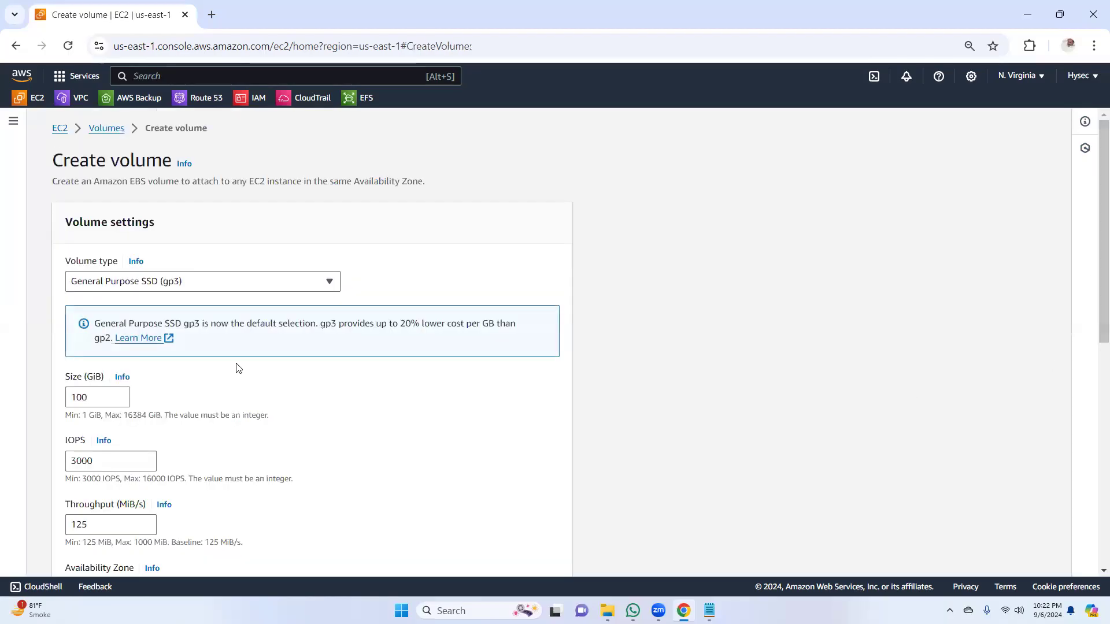
scroll(1093, 324, "down", 3)
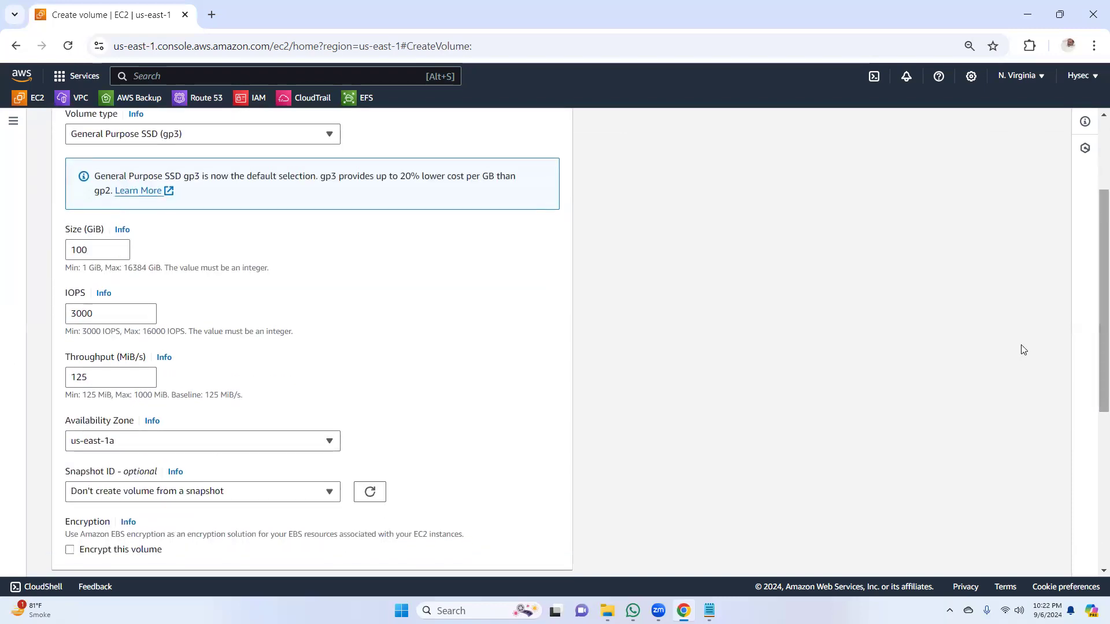
left_click(114, 250)
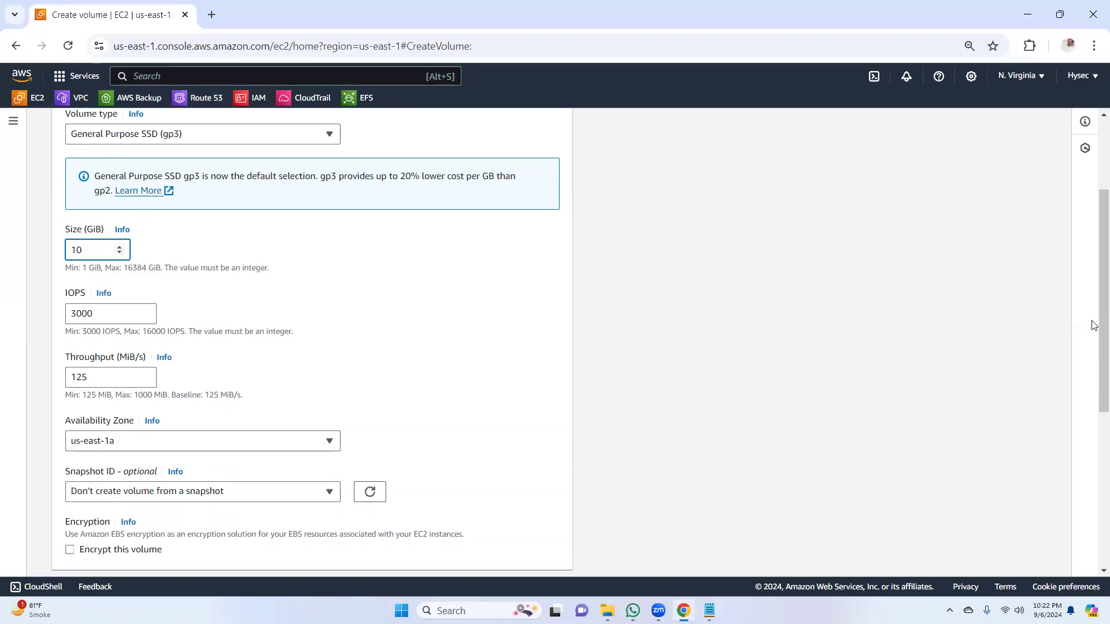
scroll(1093, 324, "down", 2)
scroll(1094, 332, "up", 5)
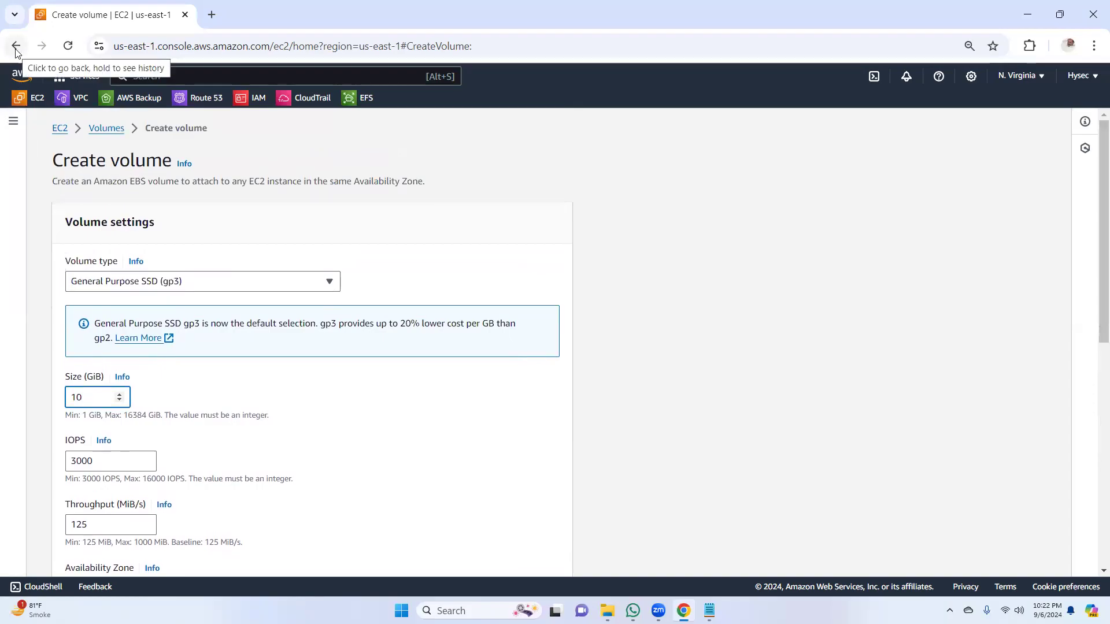
scroll(1094, 324, "down", 4)
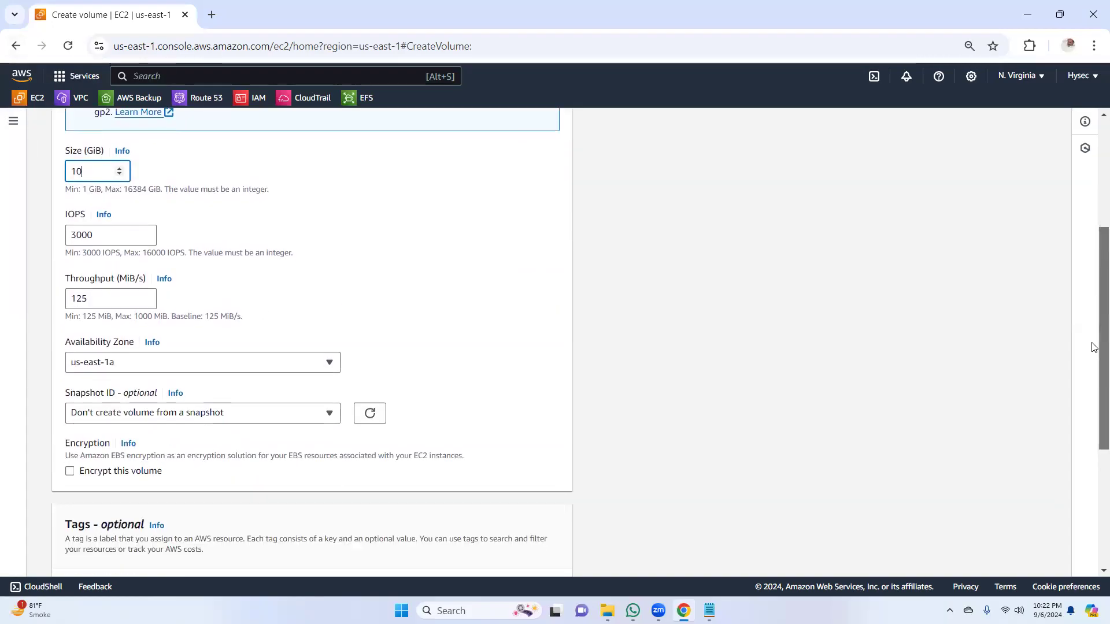
Step: Keep us-east-1a as the new volume's availability zone and create the volume
left_click(130, 370)
left_click(130, 370)
scroll(1092, 405, "down", 2)
scroll(1092, 437, "down", 2)
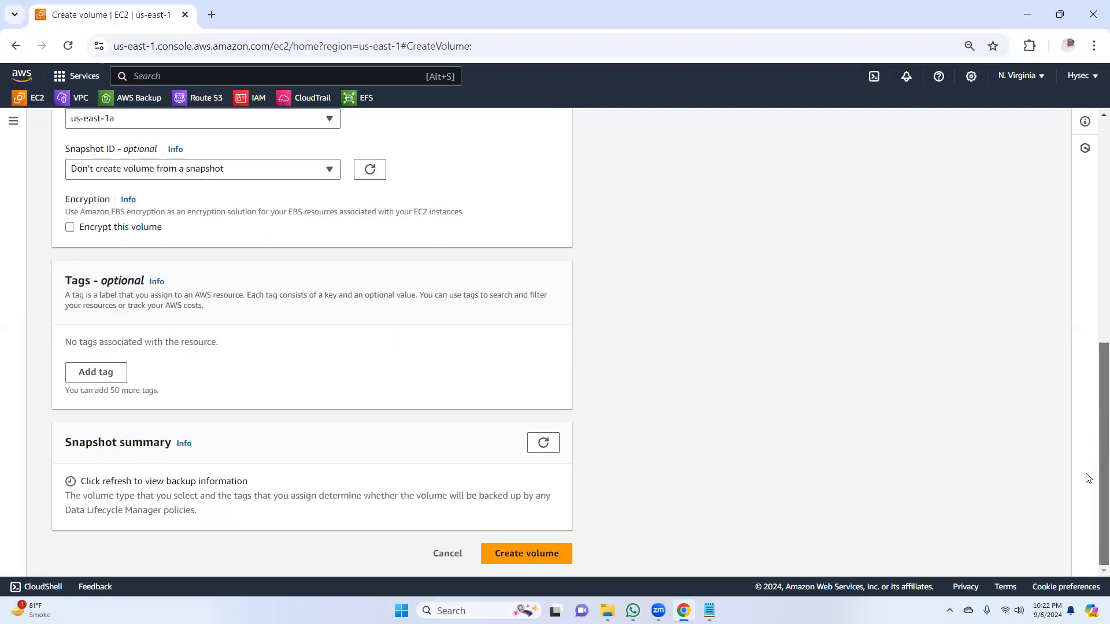
left_click(522, 554)
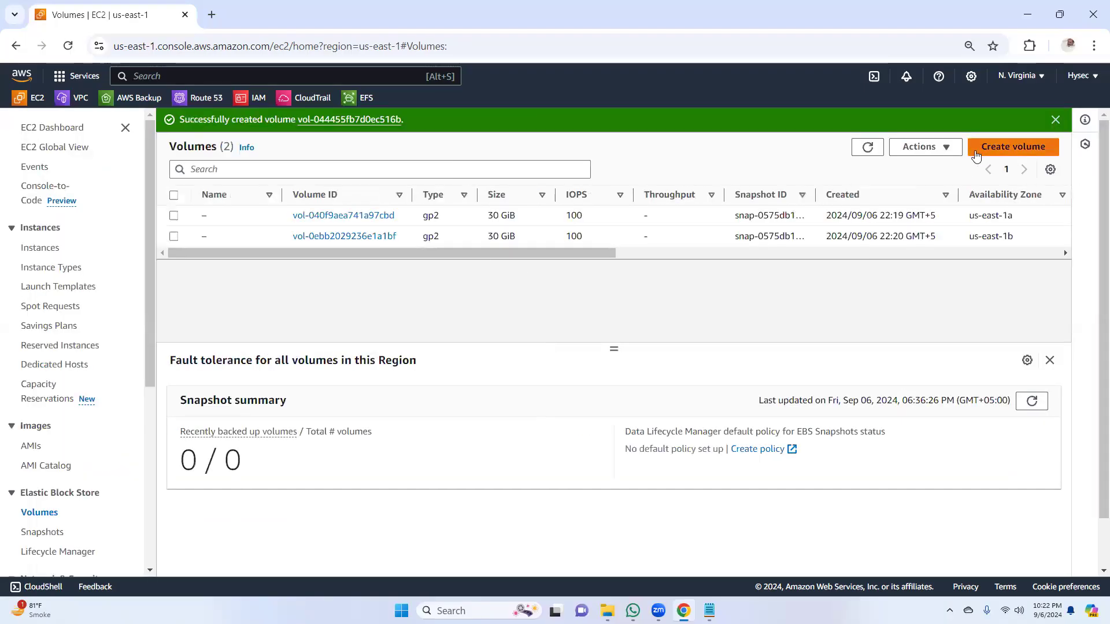
Step: Refresh the volumes list and select the new 10 GiB gp3 volume
left_click(868, 147)
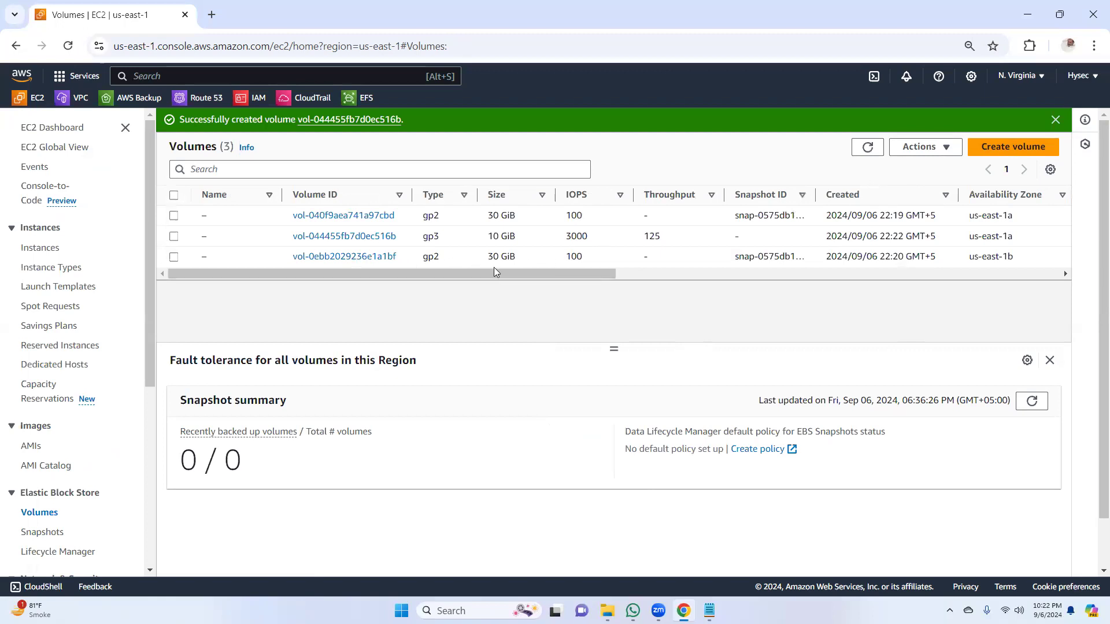
left_click_drag(479, 243, 523, 237)
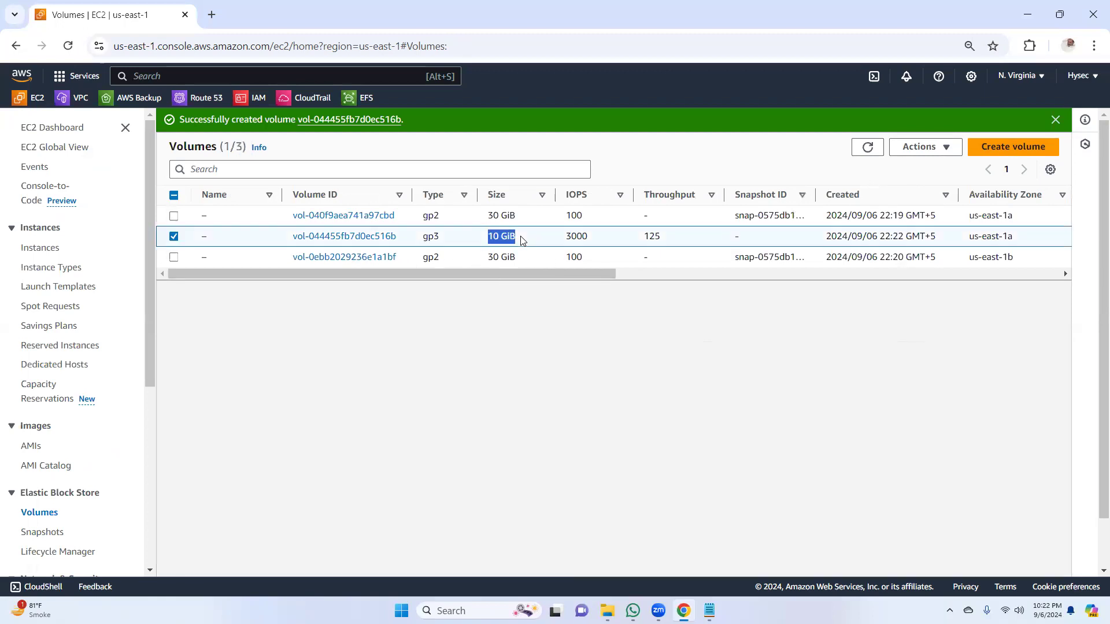
Step: Attach the new 10 GiB gp3 volume to the Winserver1a instance with the device name xvdc
left_click_drag(513, 277, 717, 276)
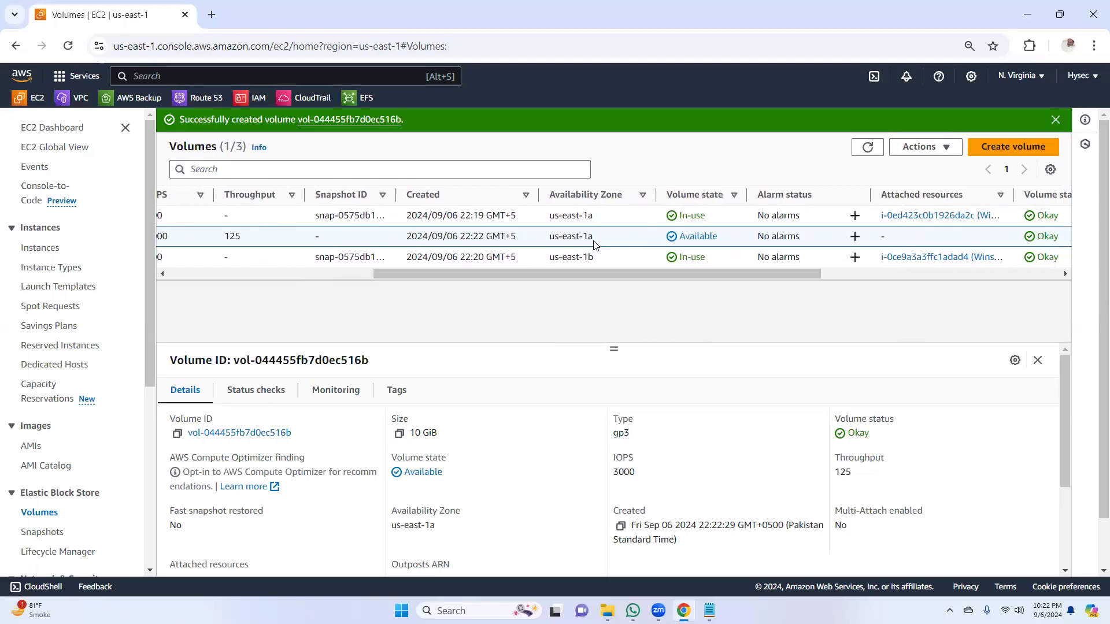
left_click_drag(576, 275, 260, 277)
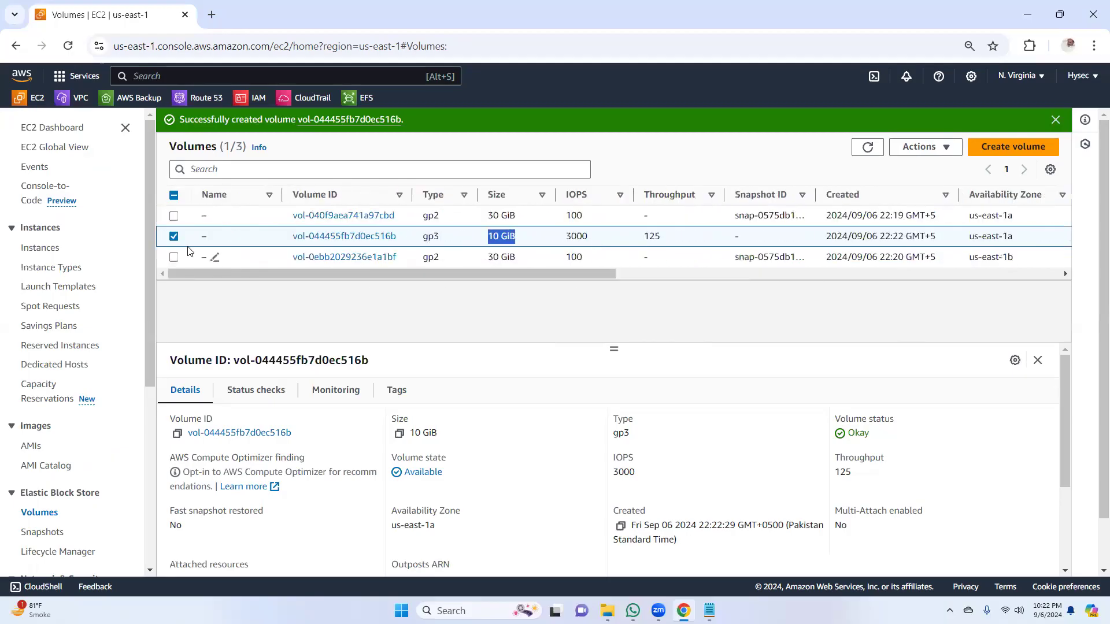
left_click(947, 148)
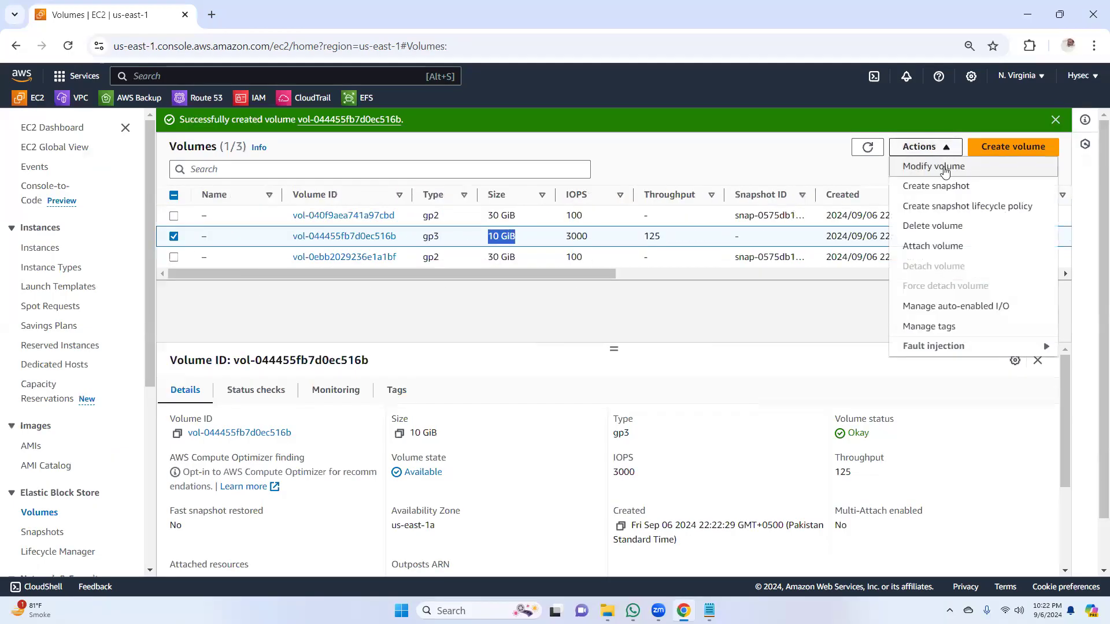
left_click(934, 245)
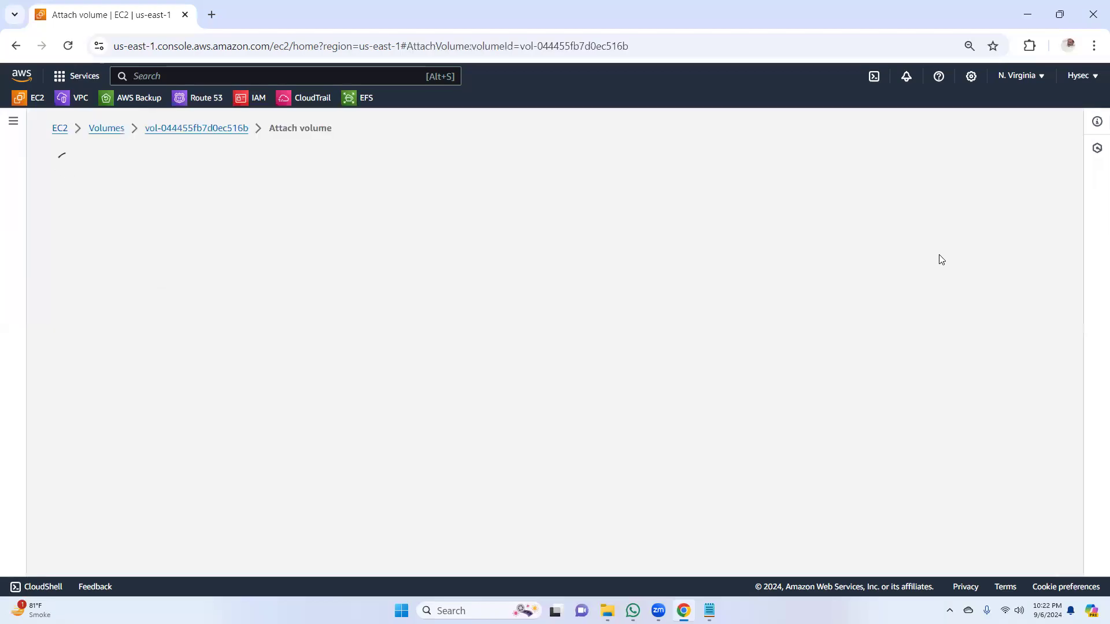
left_click(234, 370)
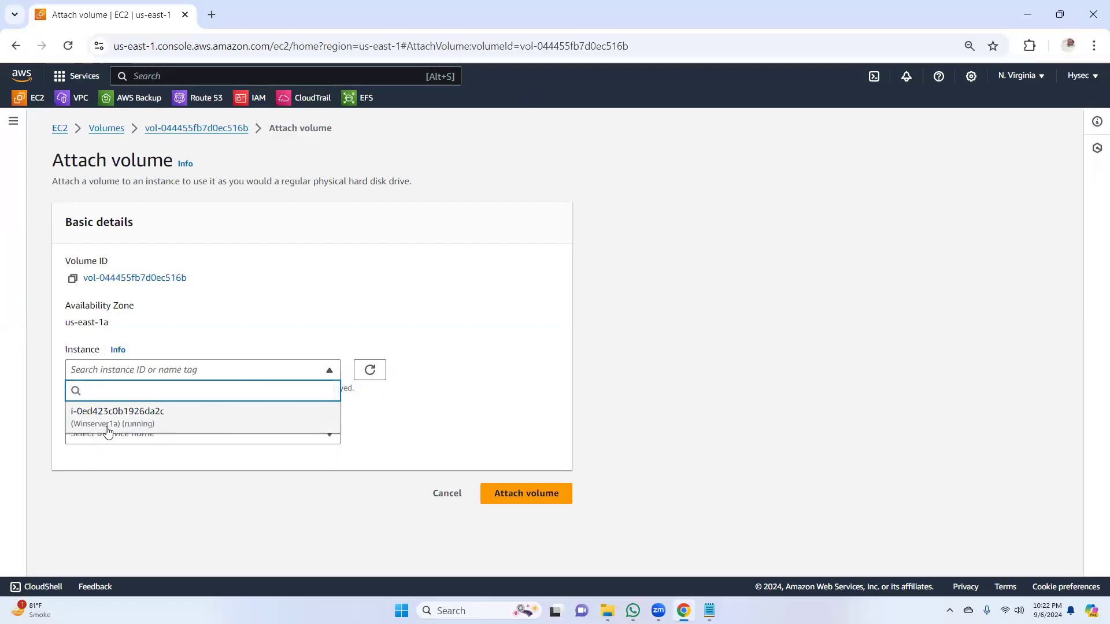
left_click(185, 417)
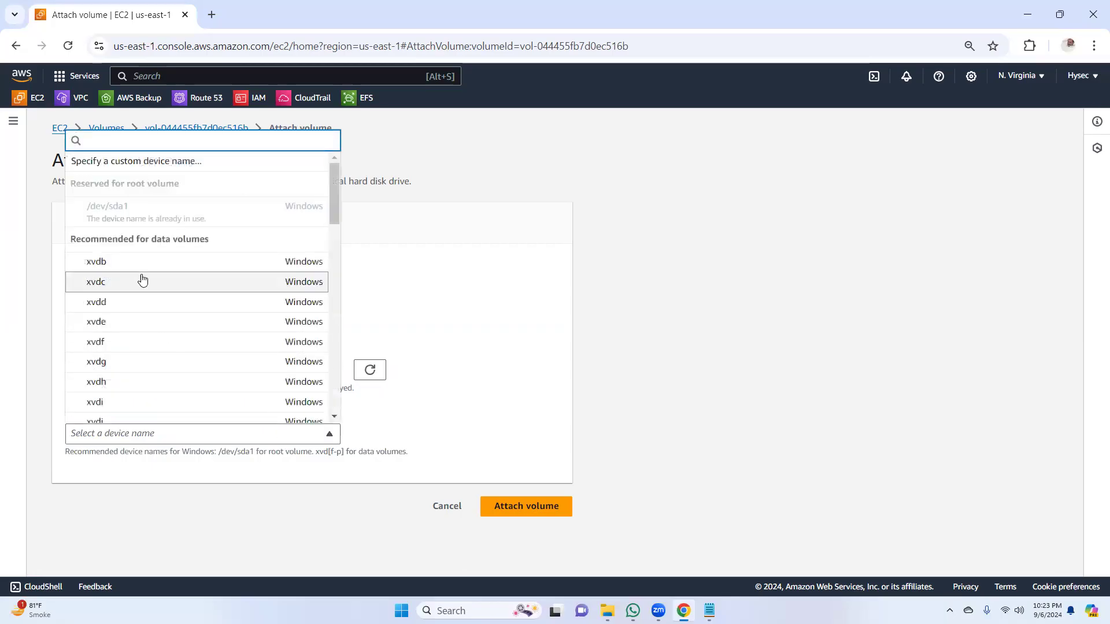
left_click(141, 288)
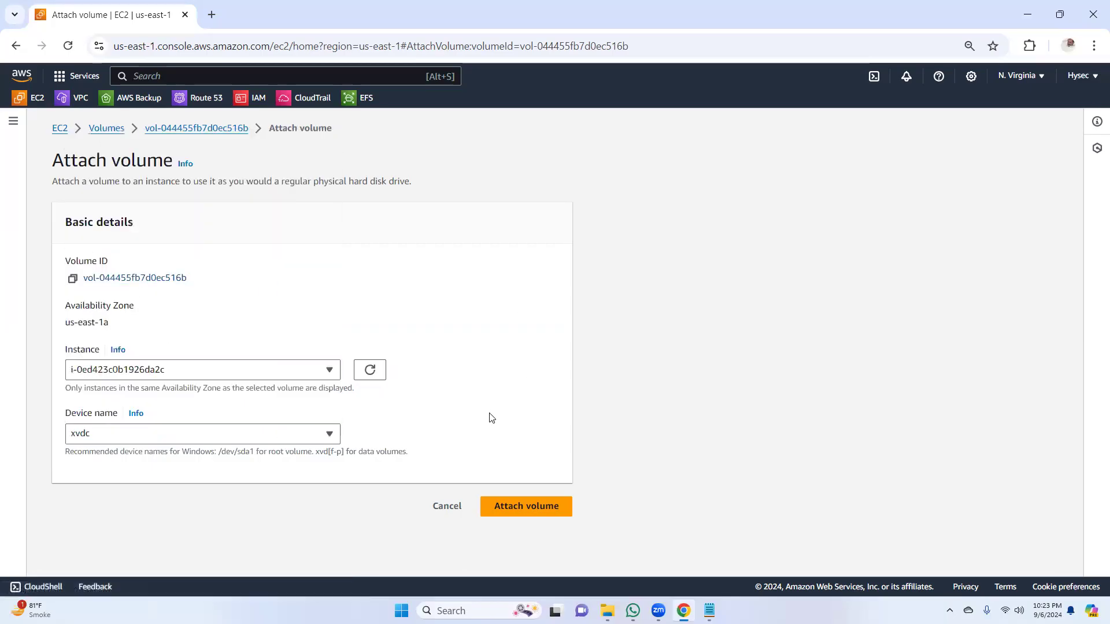
left_click(522, 508)
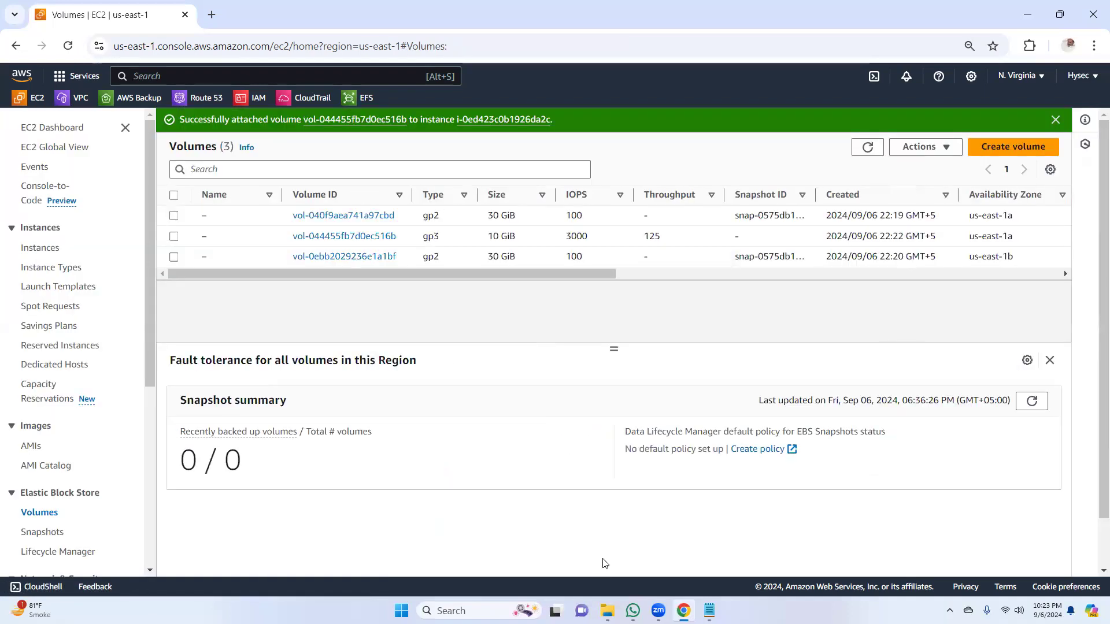
Step: Open the list of running EC2 instances and refresh it
left_click(57, 128)
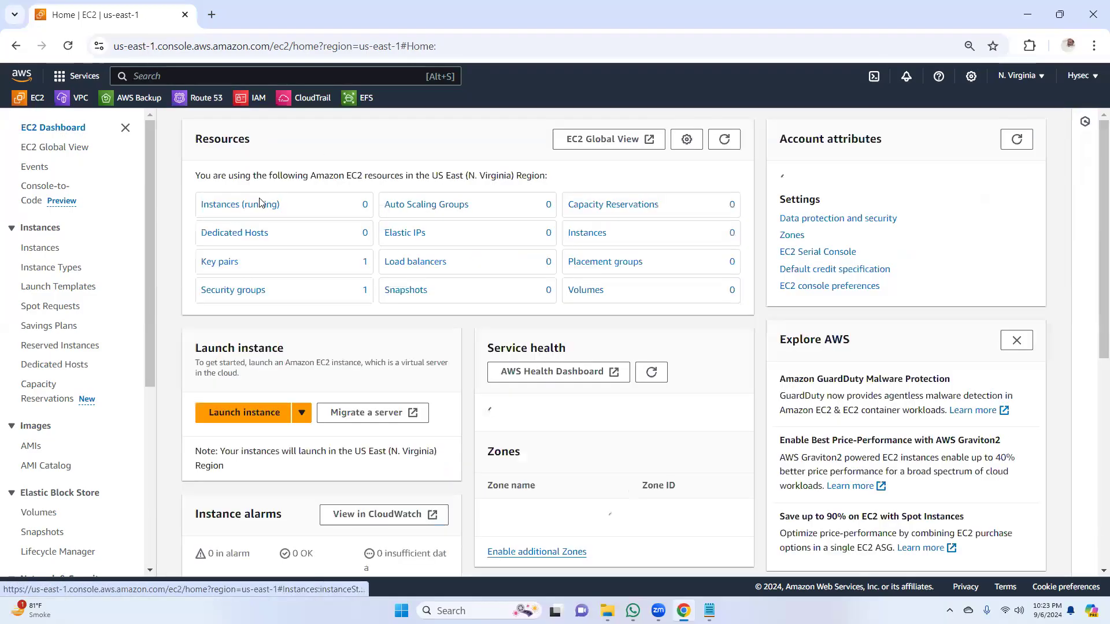
left_click(247, 213)
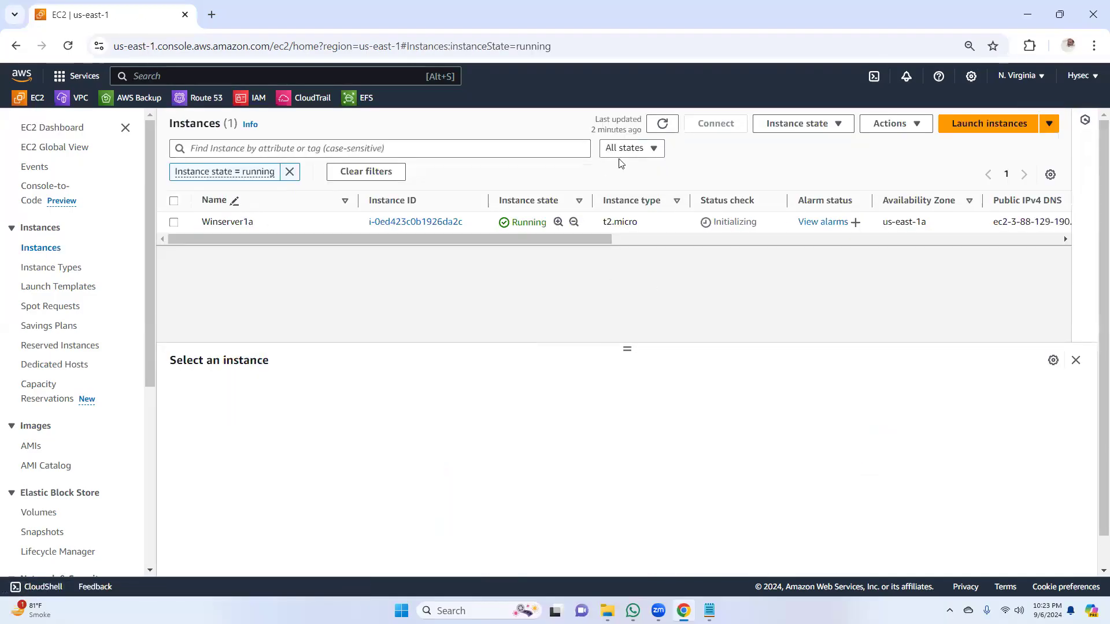
left_click(663, 124)
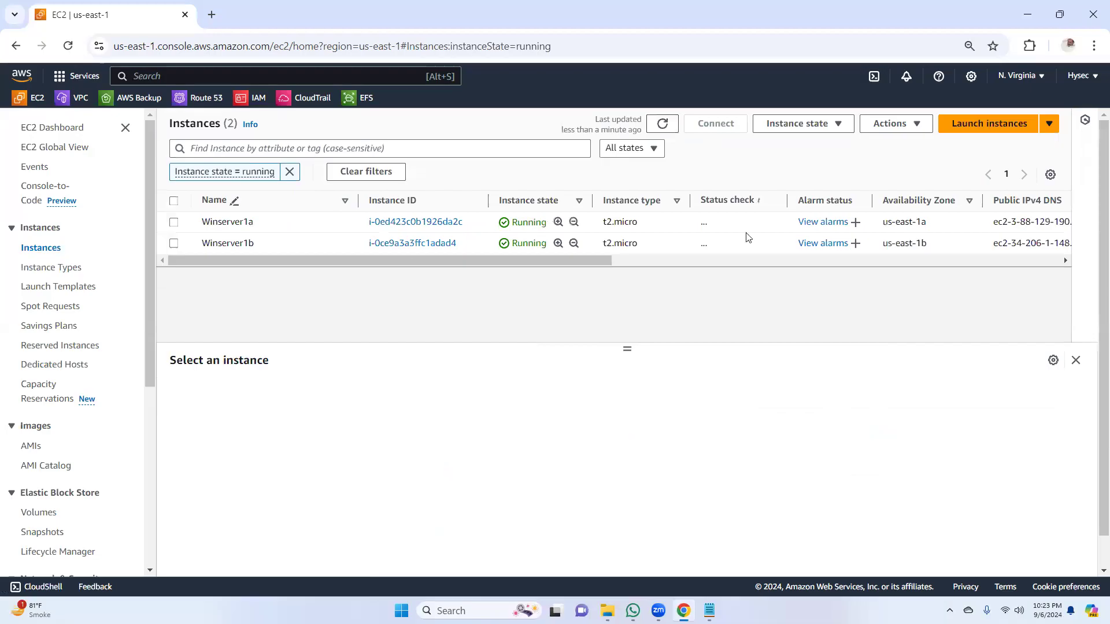
Step: Open the RDP client connection options for Winserver1a and download its remote desktop file
left_click(407, 224)
left_click(825, 155)
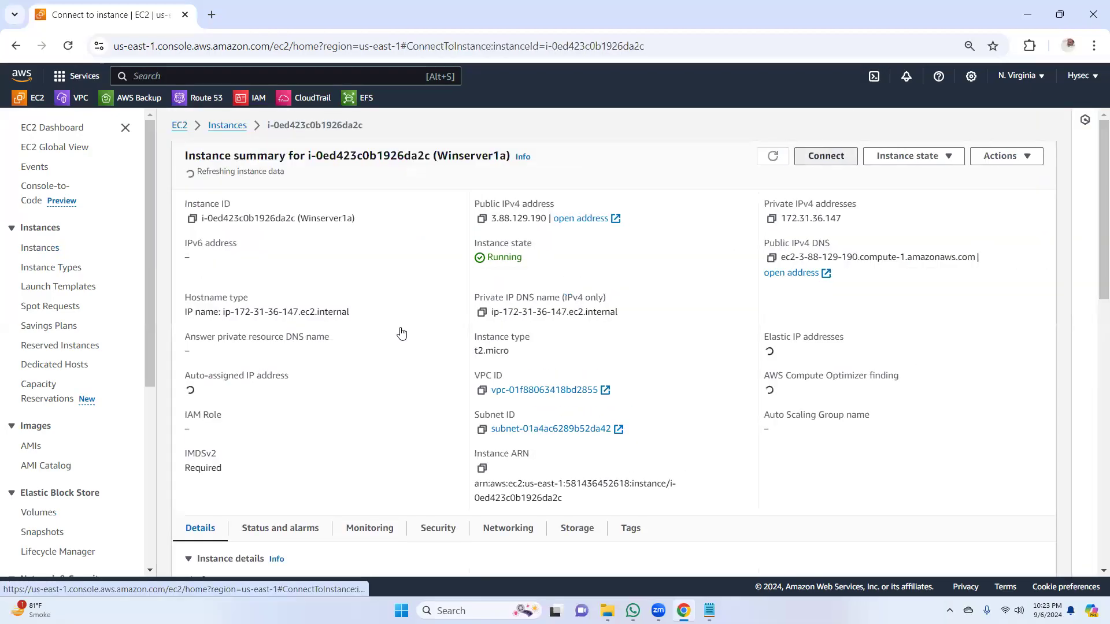
left_click(188, 220)
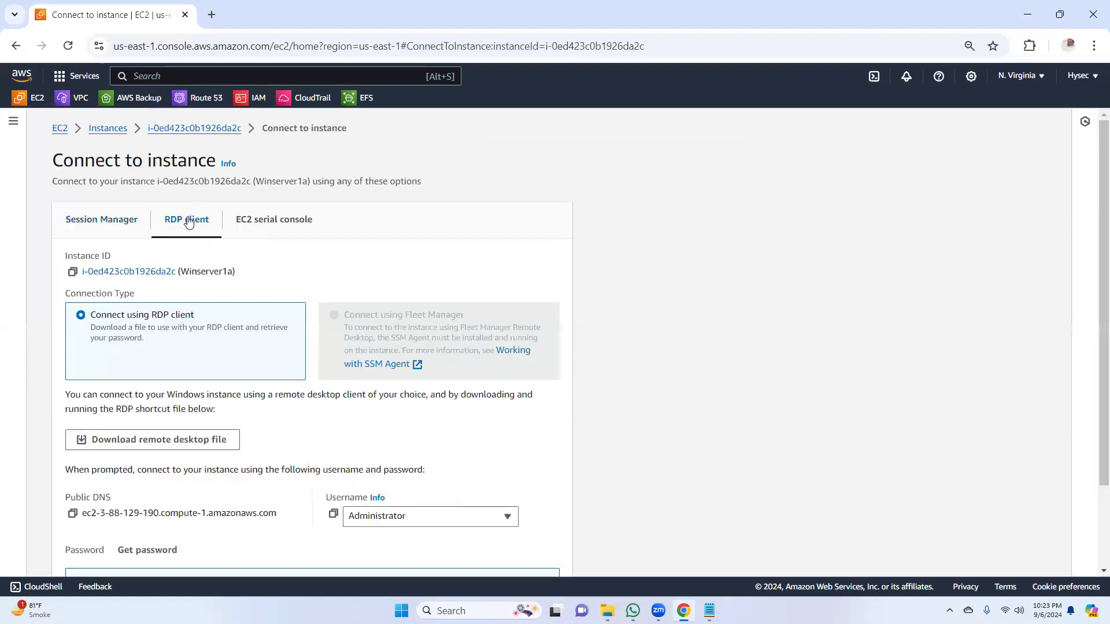
left_click(225, 438)
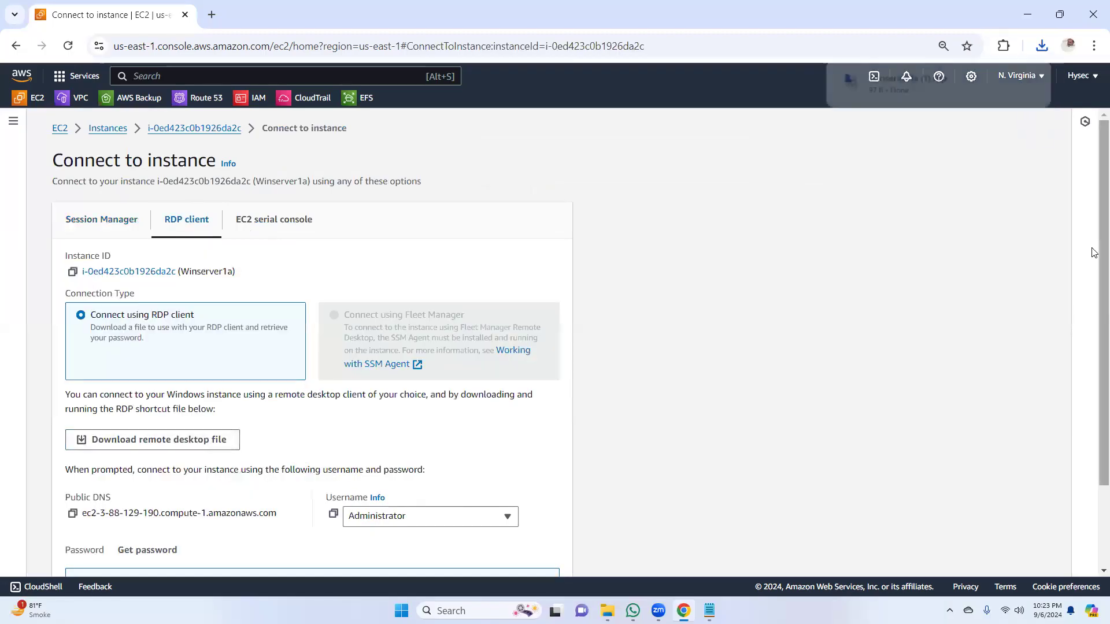
Step: Request Winserver1a's Windows password, signing in again with the root user's e-mail and account password and bypassing MFA registration
scroll(1094, 248, "down", 2)
left_click(158, 450)
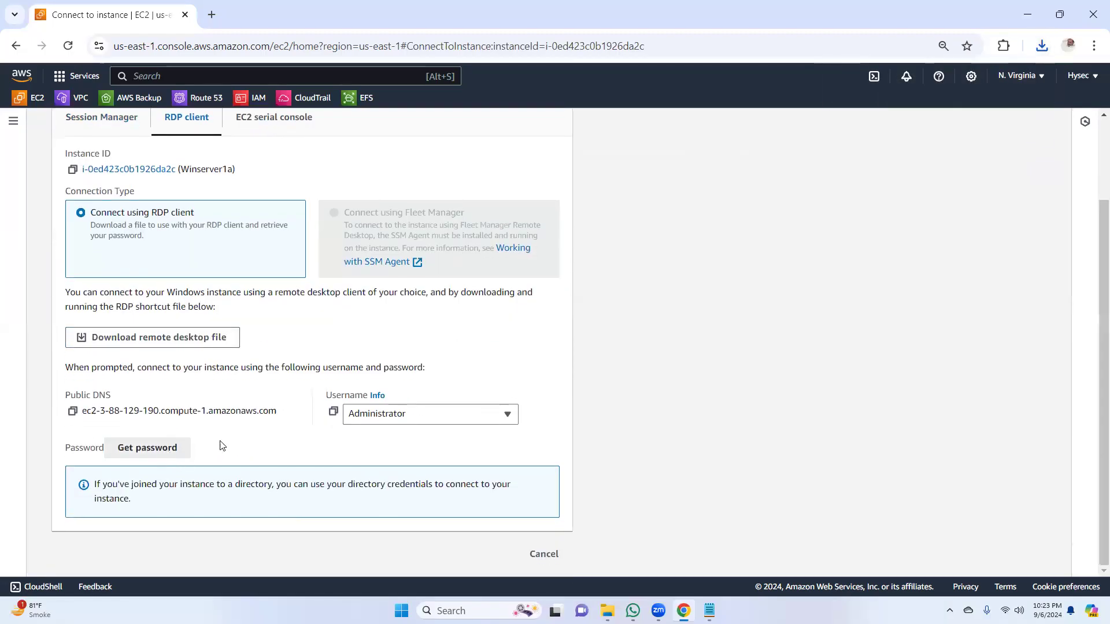
left_click(706, 378)
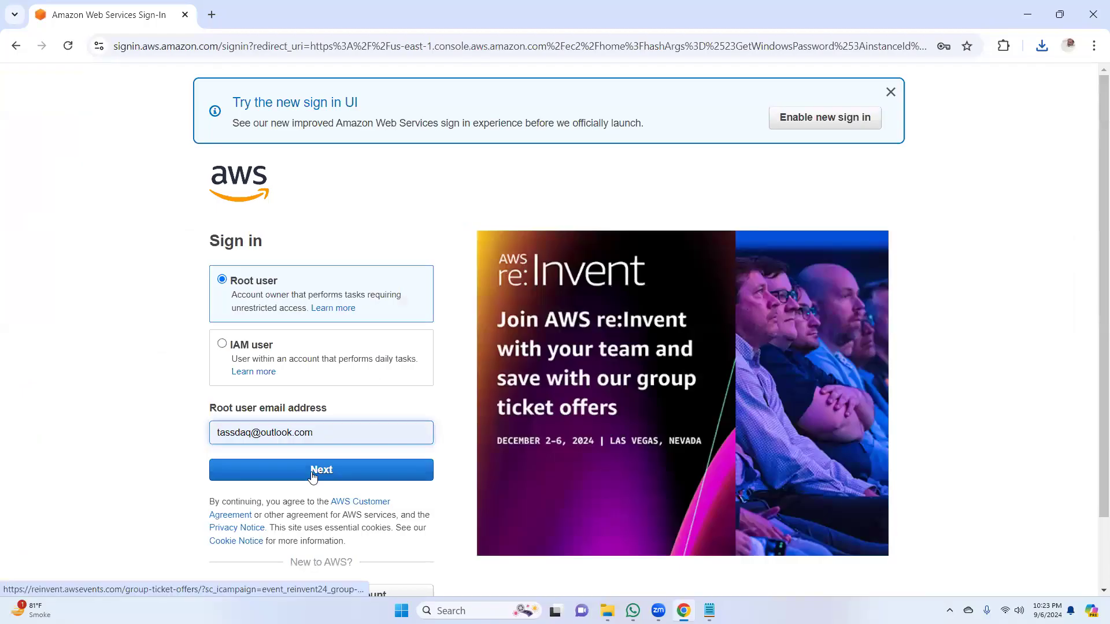
left_click(318, 475)
left_click(322, 365)
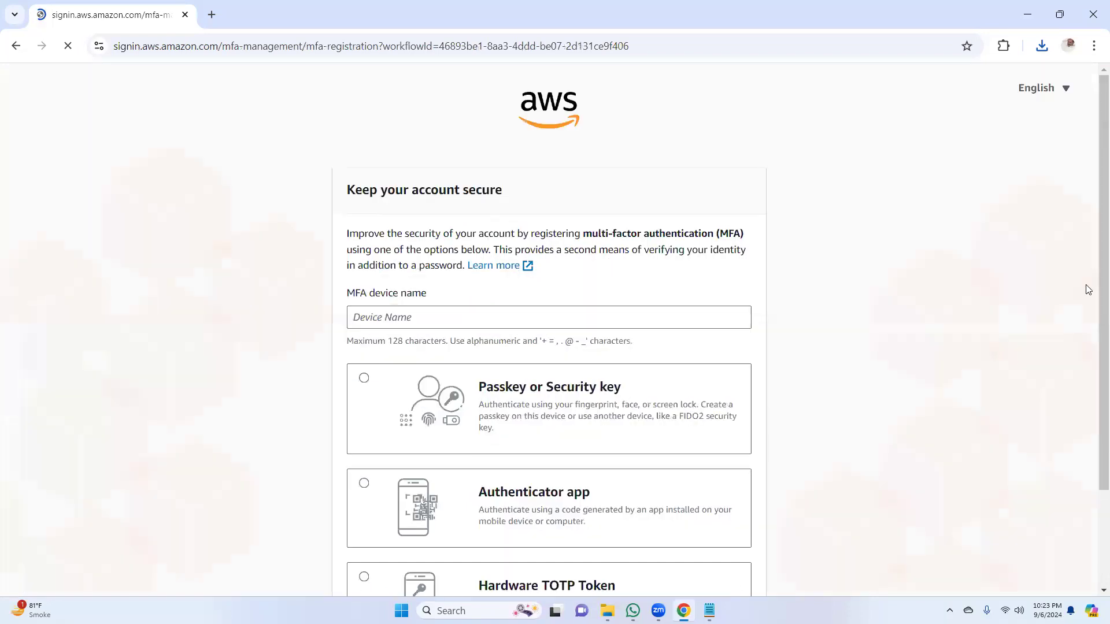
scroll(1086, 429, "down", 2)
left_click(674, 566)
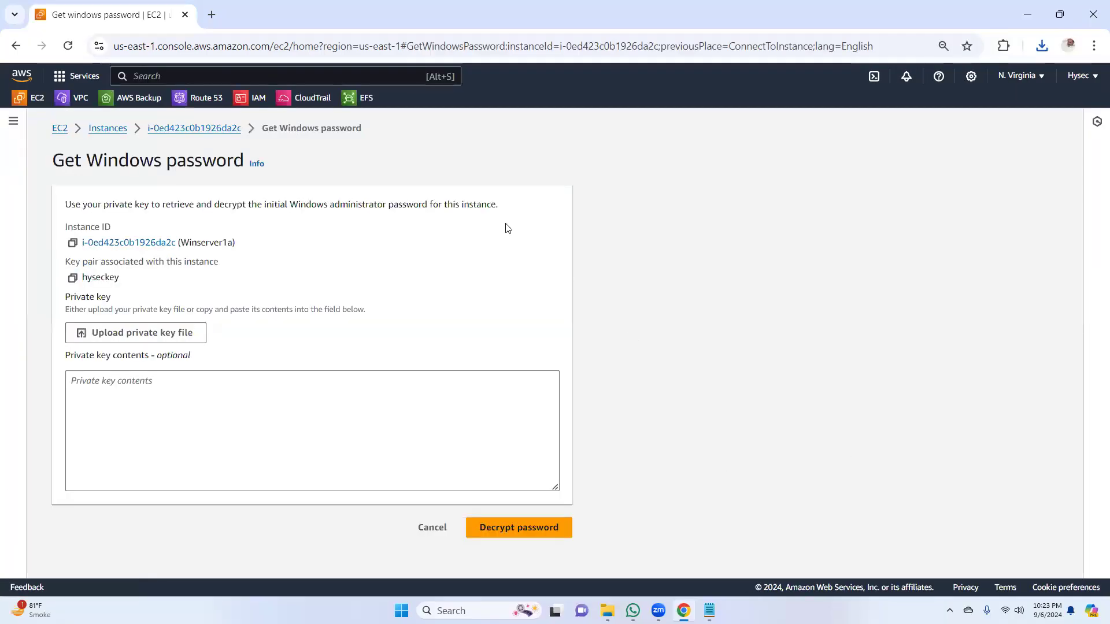
Step: Decrypt the Windows administrator password using the private key file hyseckey.pem from Downloads, and copy the password
left_click(145, 340)
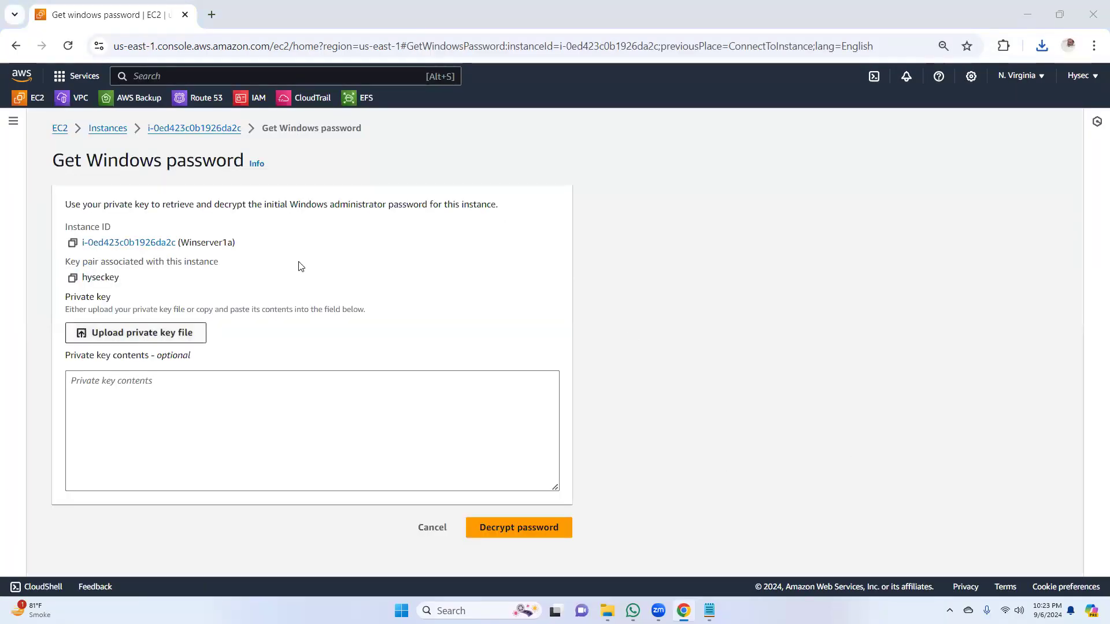
left_click(47, 137)
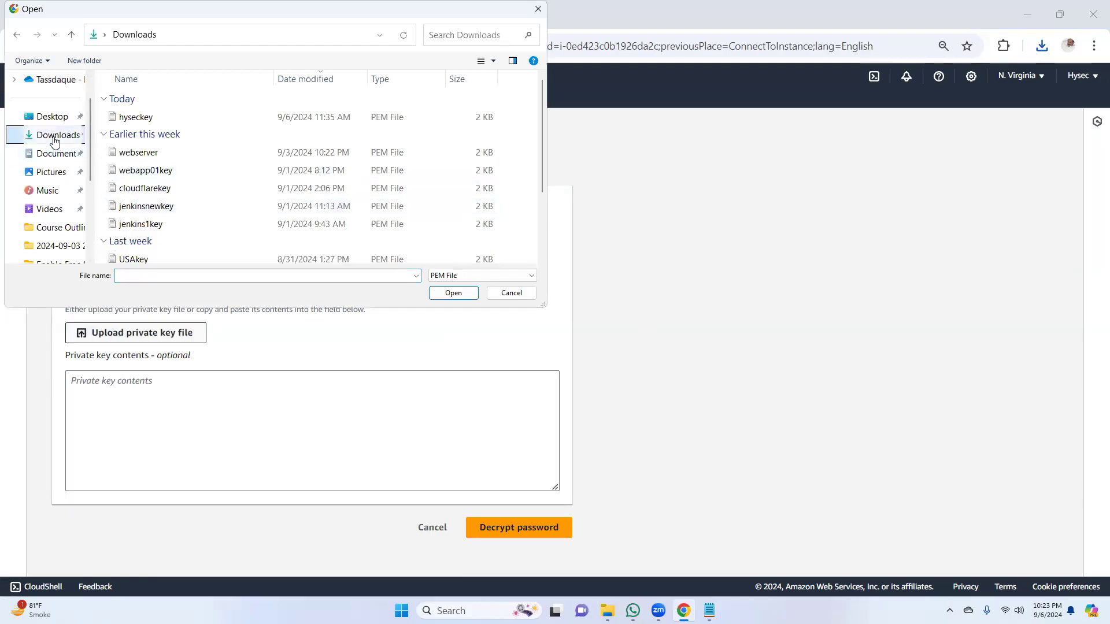
double_click(137, 120)
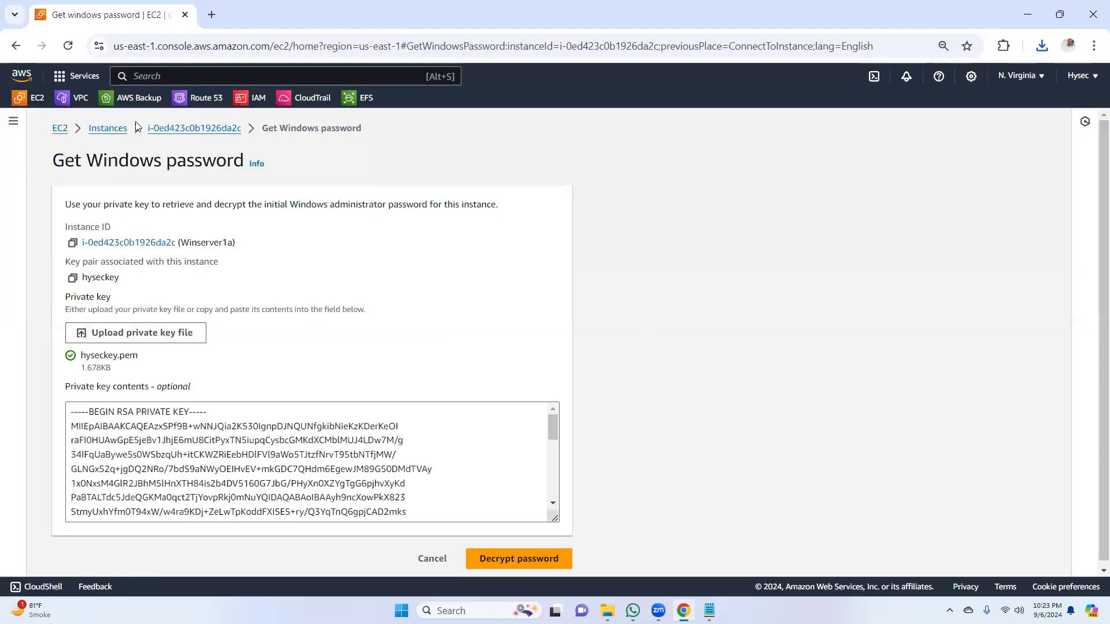
left_click(519, 559)
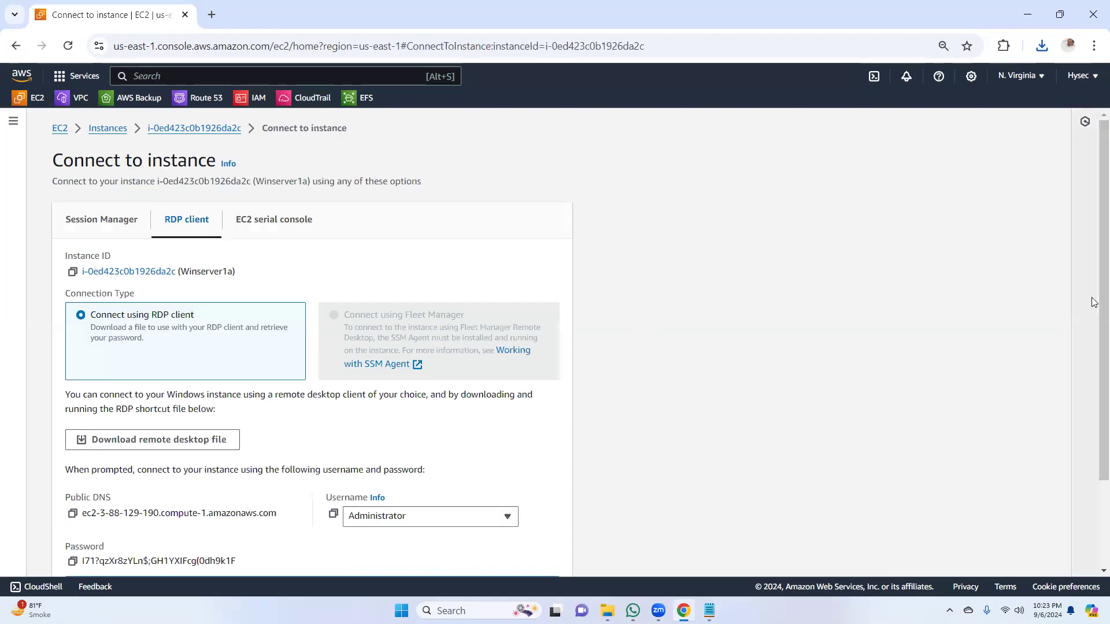
scroll(1094, 449, "down", 2)
left_click(72, 451)
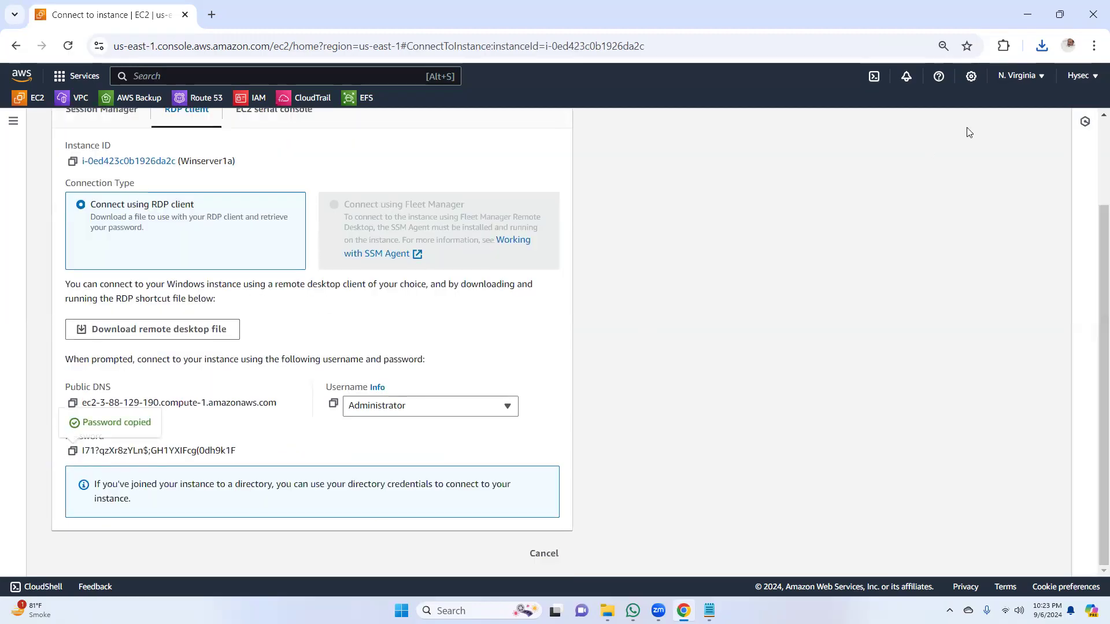
Step: Open the downloaded Winserver1a (1).rdp file and start the remote desktop connection
left_click(1042, 46)
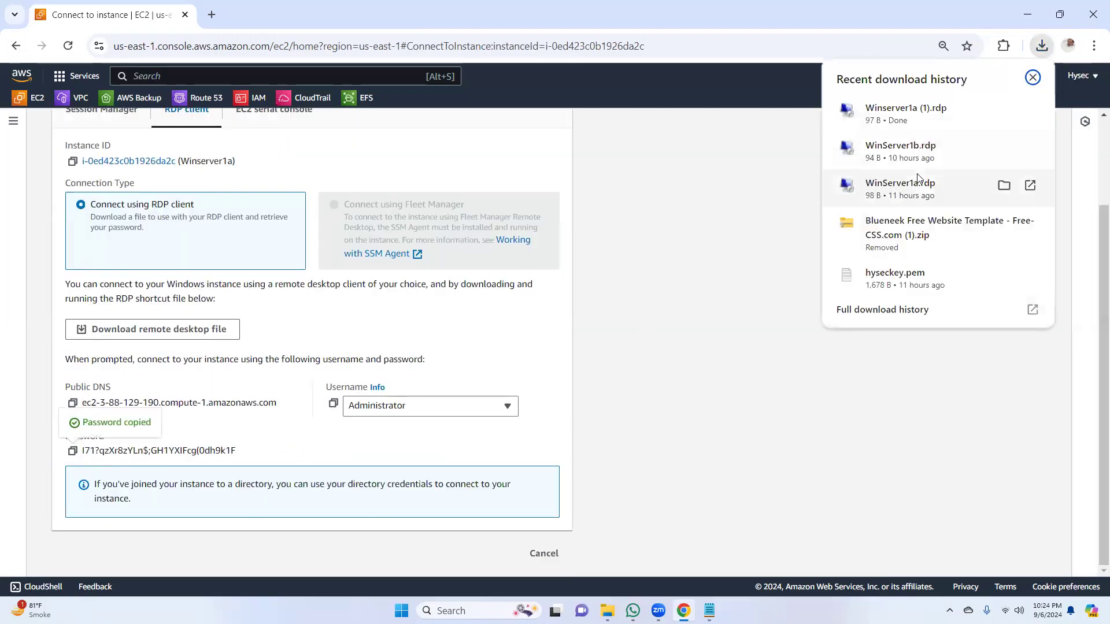
left_click(900, 113)
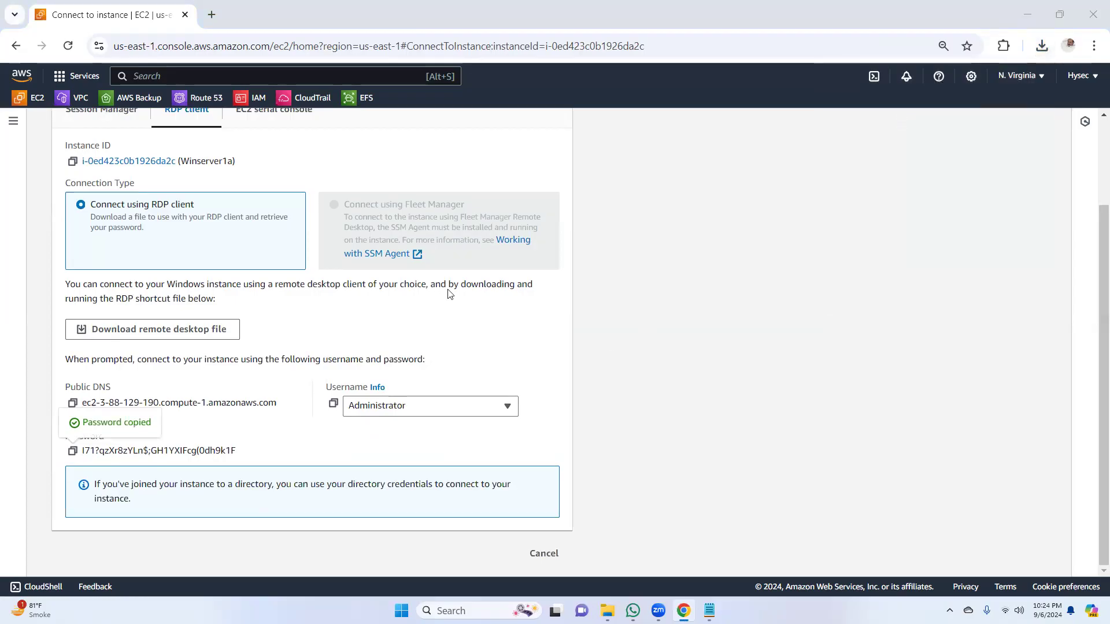
left_click(630, 365)
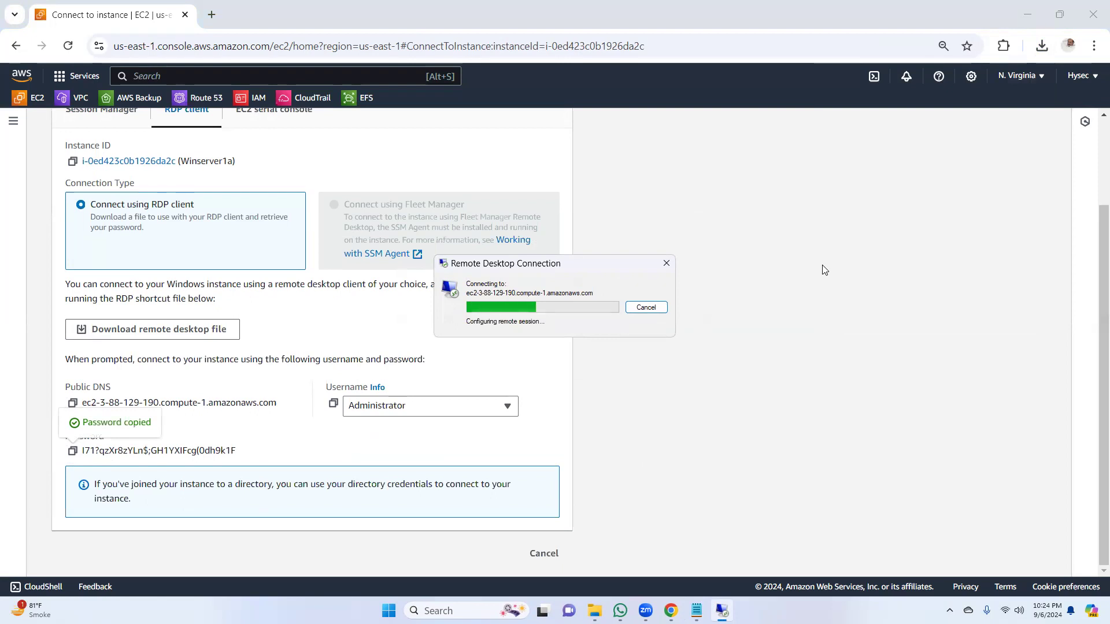
Step: Return to the EC2 dashboard and view the status checks of the running instances
left_click(37, 97)
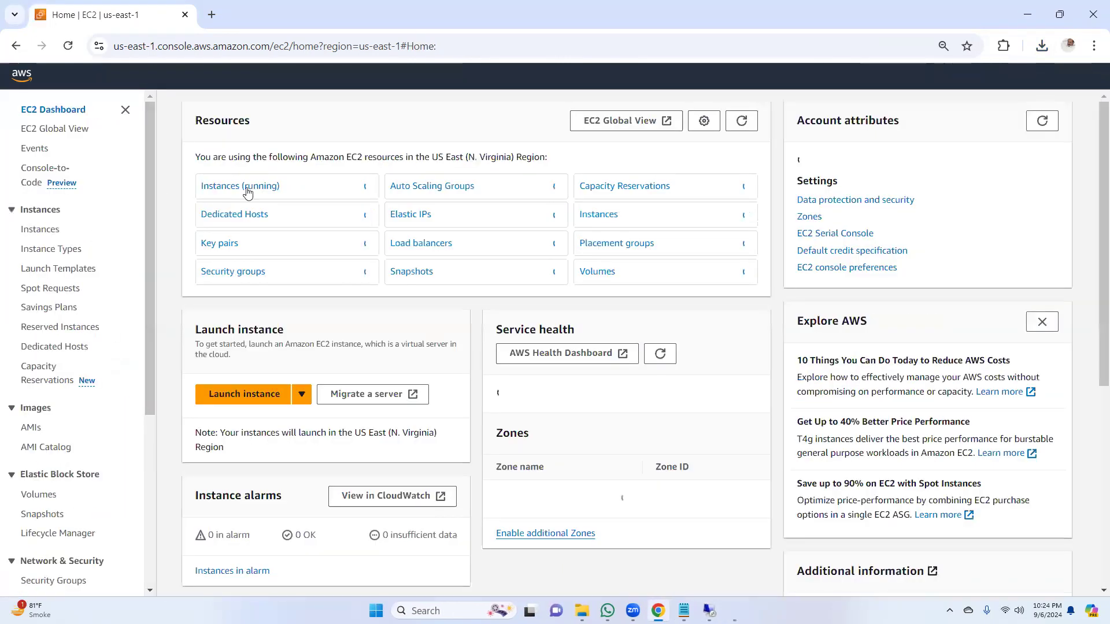
left_click(247, 193)
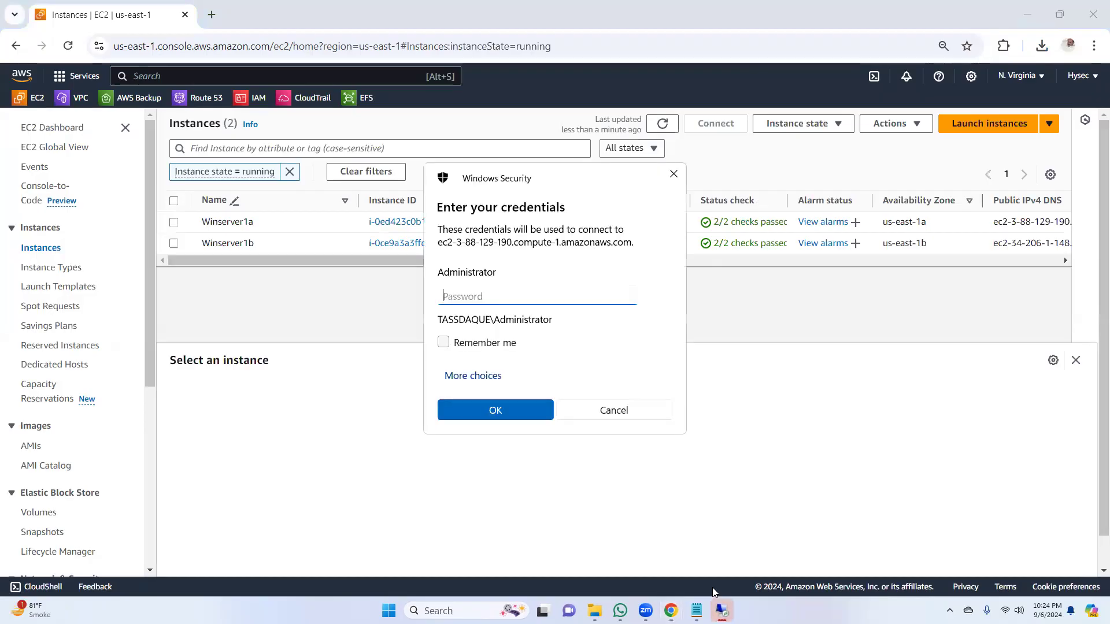
Step: Paste the Administrator password into the remote desktop credentials and proceed with the connection to Winserver1a
key("ctrl+v")
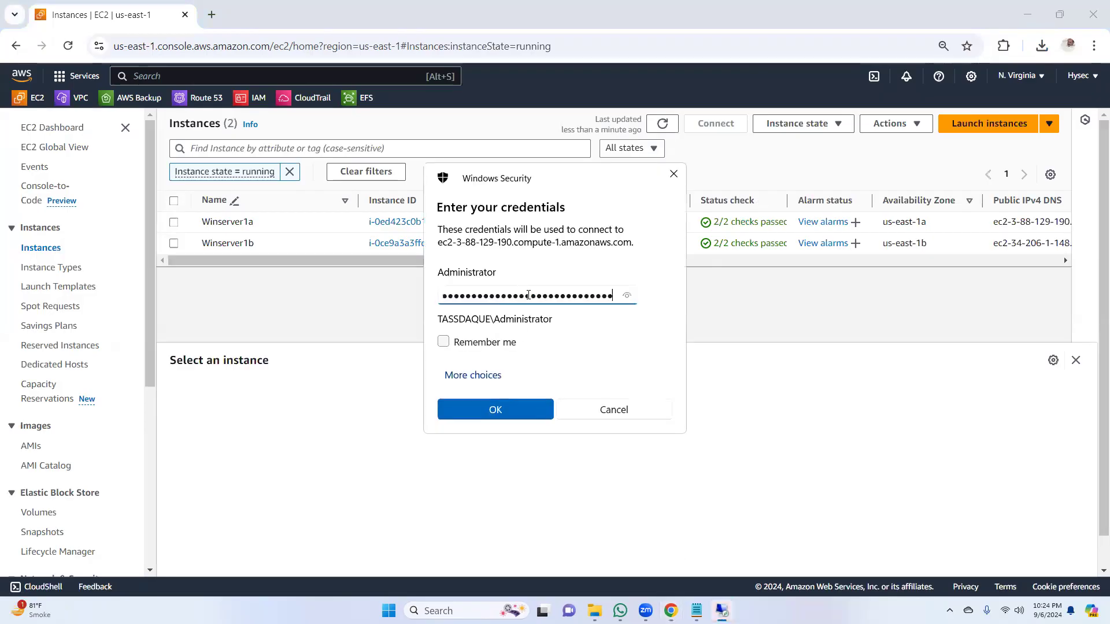
left_click(522, 414)
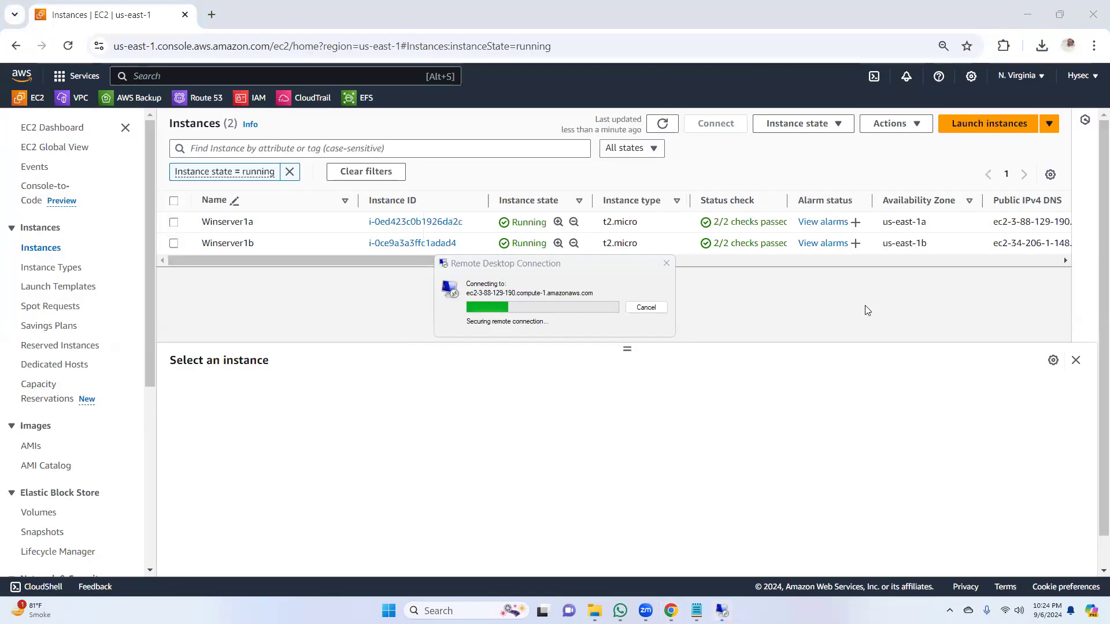
left_click(608, 395)
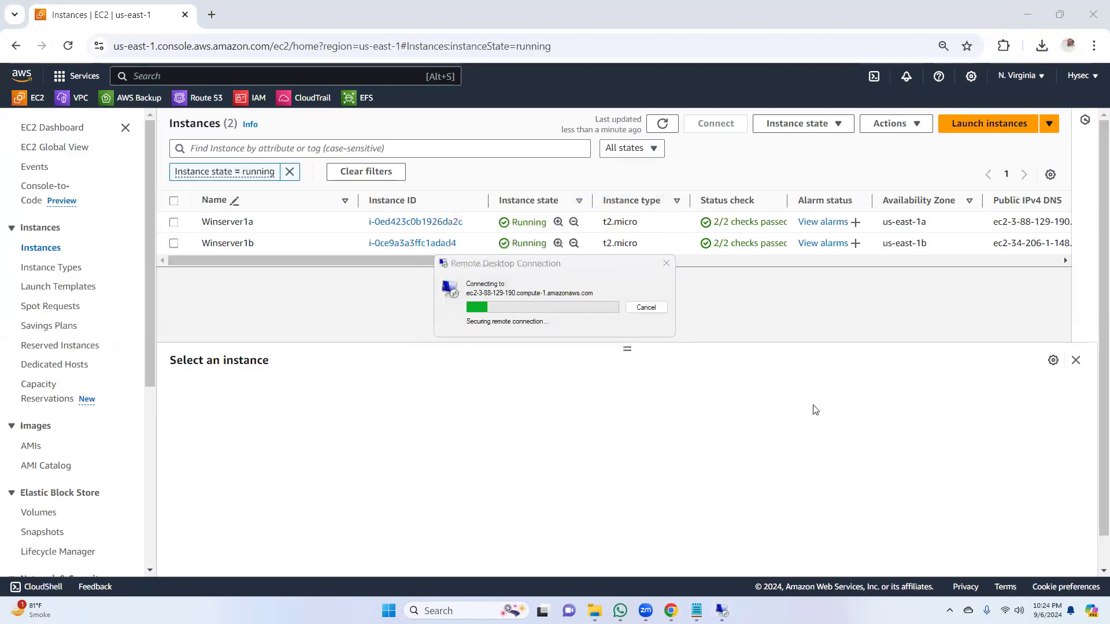
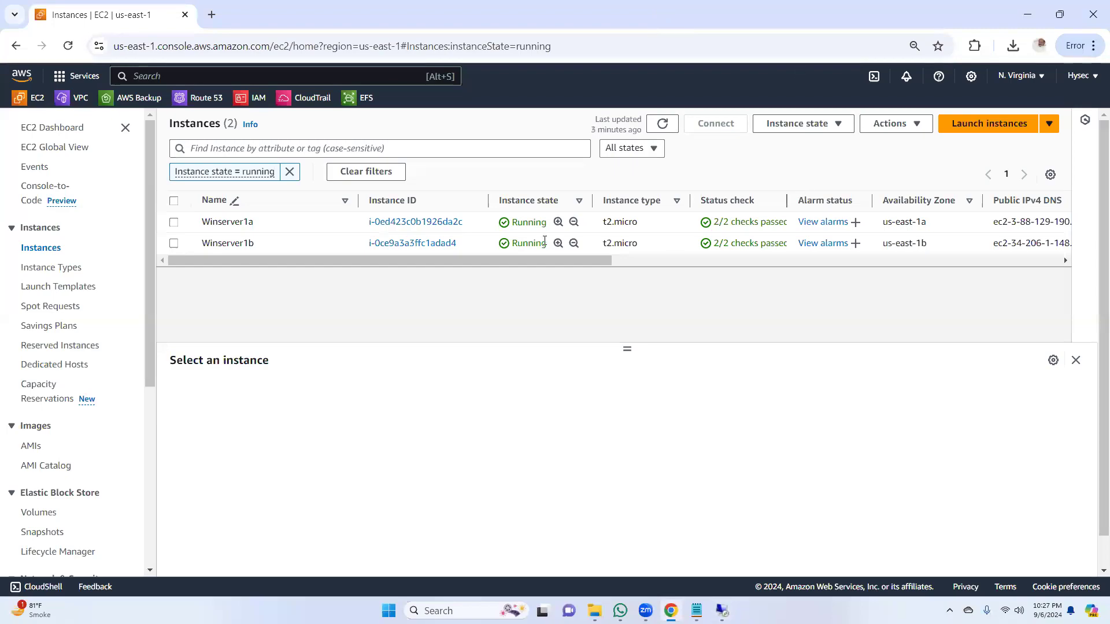
Step: Refresh the list of running instances and check the Winserver1a remote desktop session in full-screen and windowed view
left_click(666, 128)
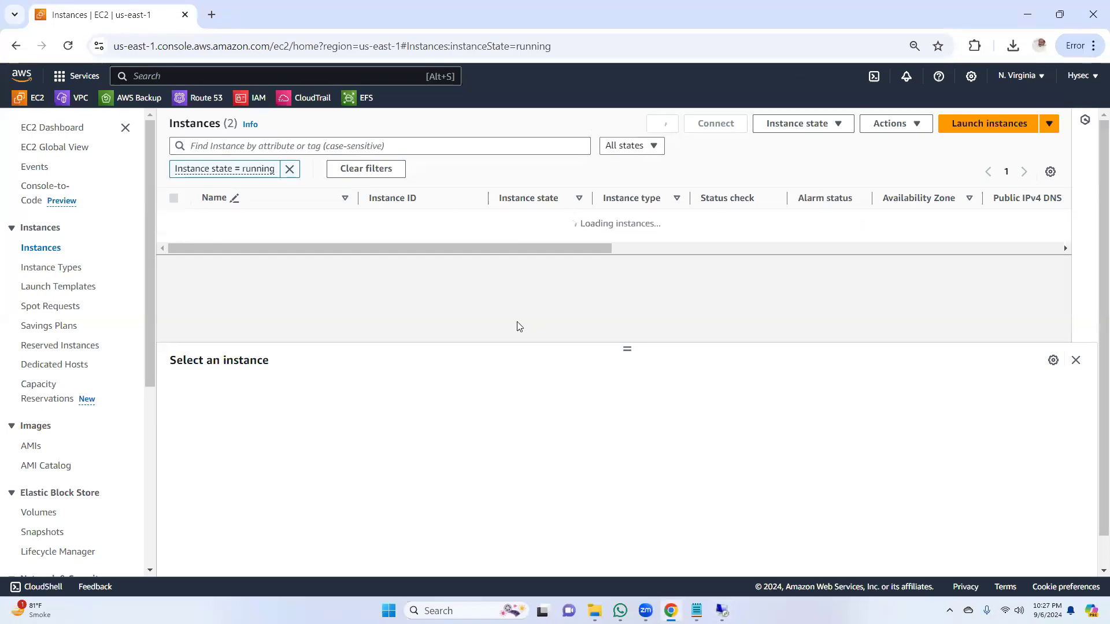
left_click(722, 611)
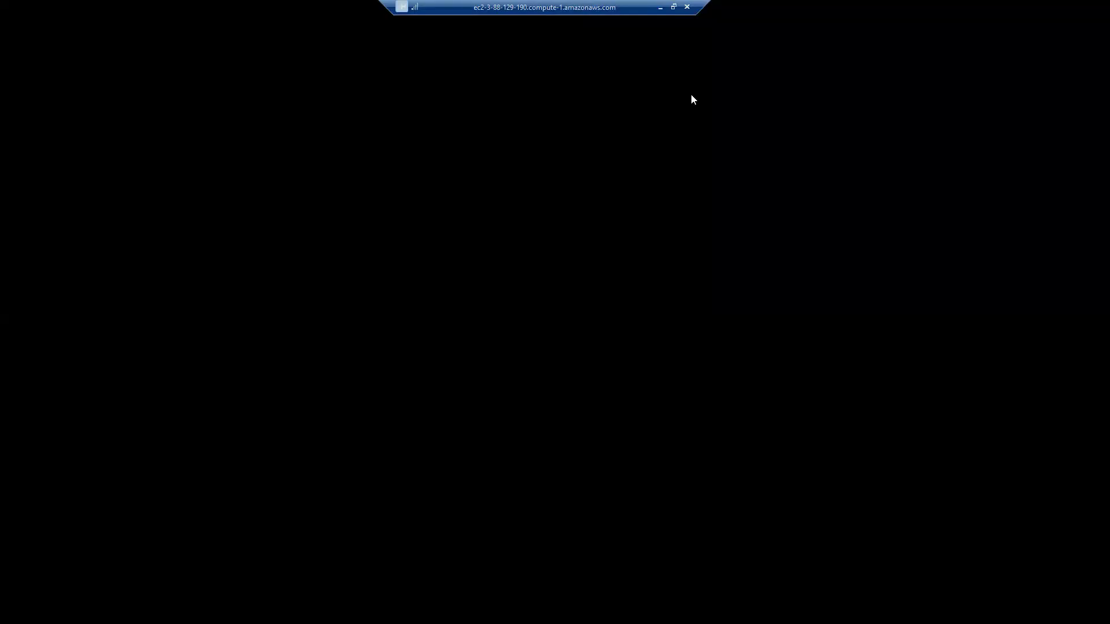
left_click(673, 7)
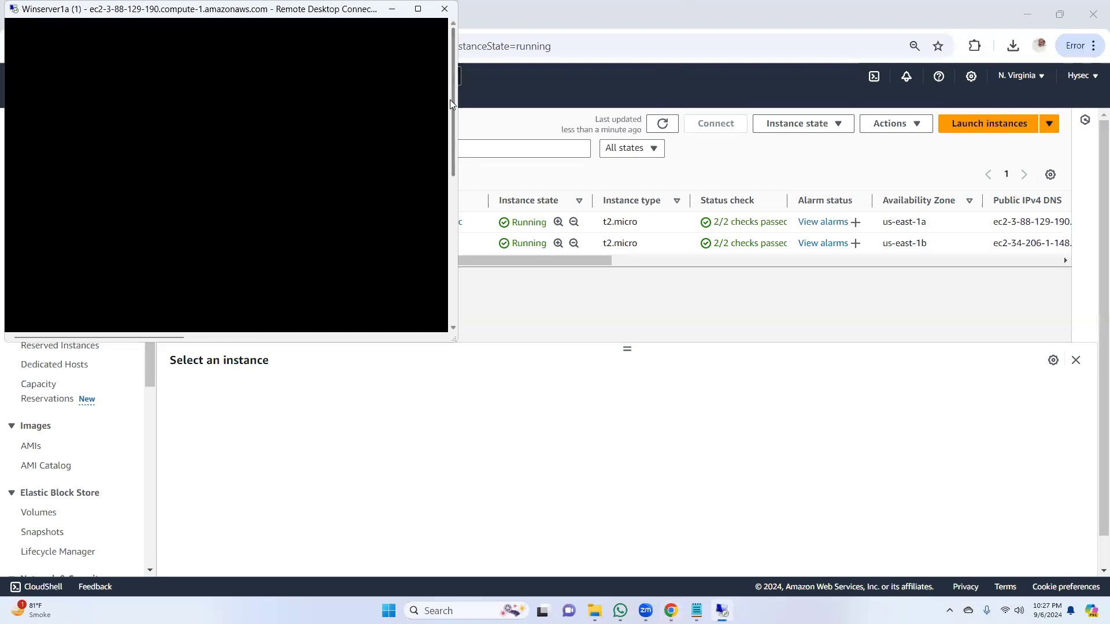
mouse_move(452, 118)
left_mouse_down()
mouse_move(437, 272)
mouse_move(446, 127)
left_mouse_up()
left_click(419, 9)
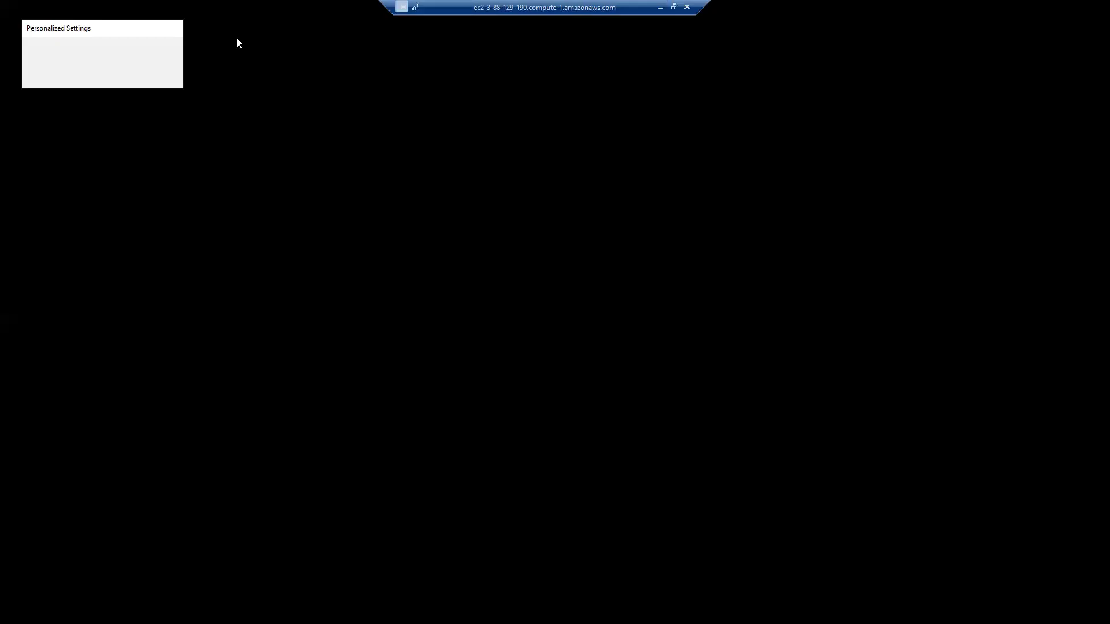
left_click(673, 7)
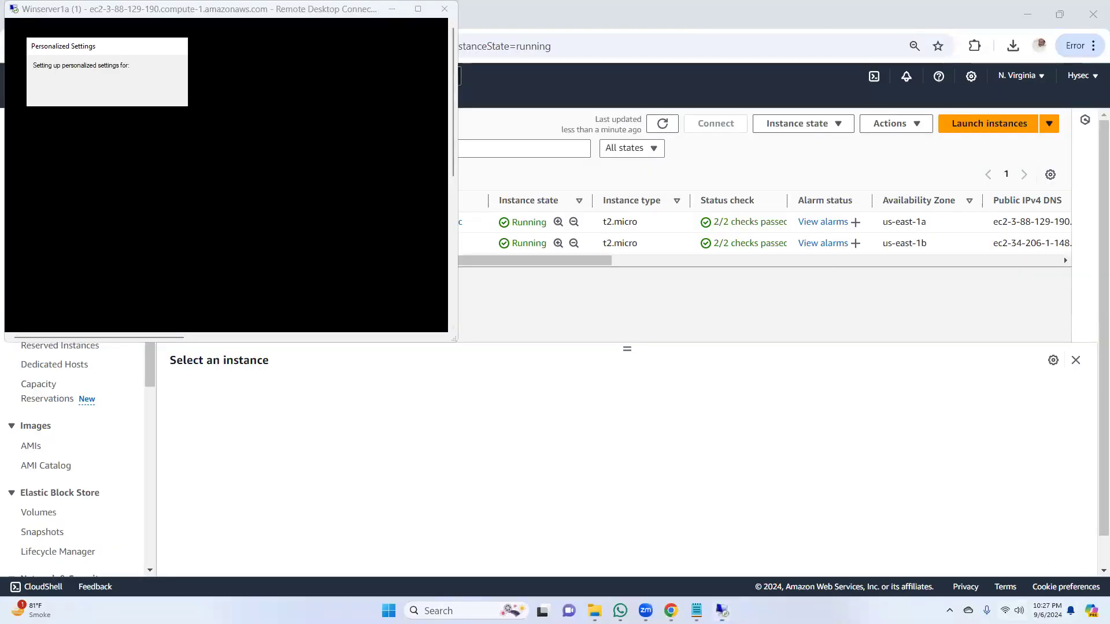
Step: Switch the computer's Wi-Fi connection to the Hysec network and cancel the remote desktop session's reconnection attempt
left_click(1012, 611)
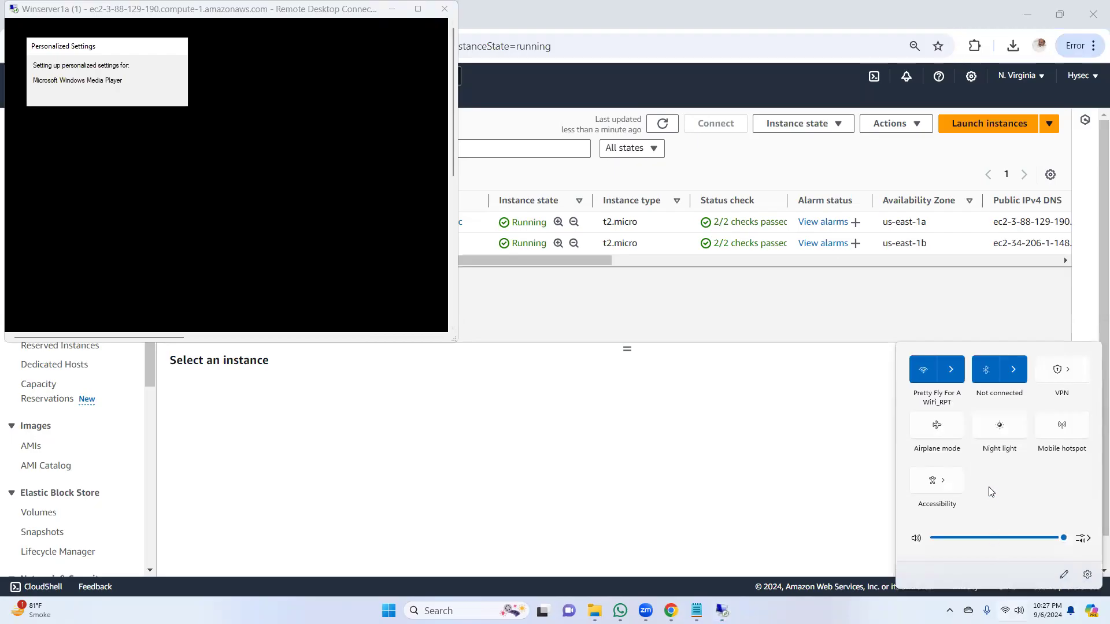
left_click(957, 377)
left_click(950, 458)
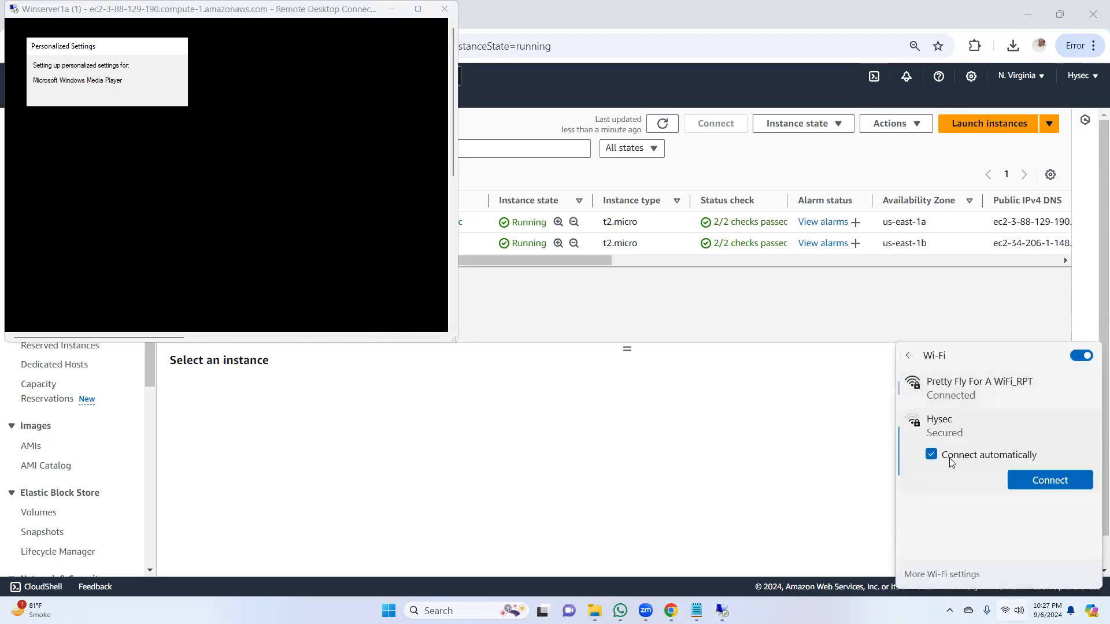
left_click(1047, 483)
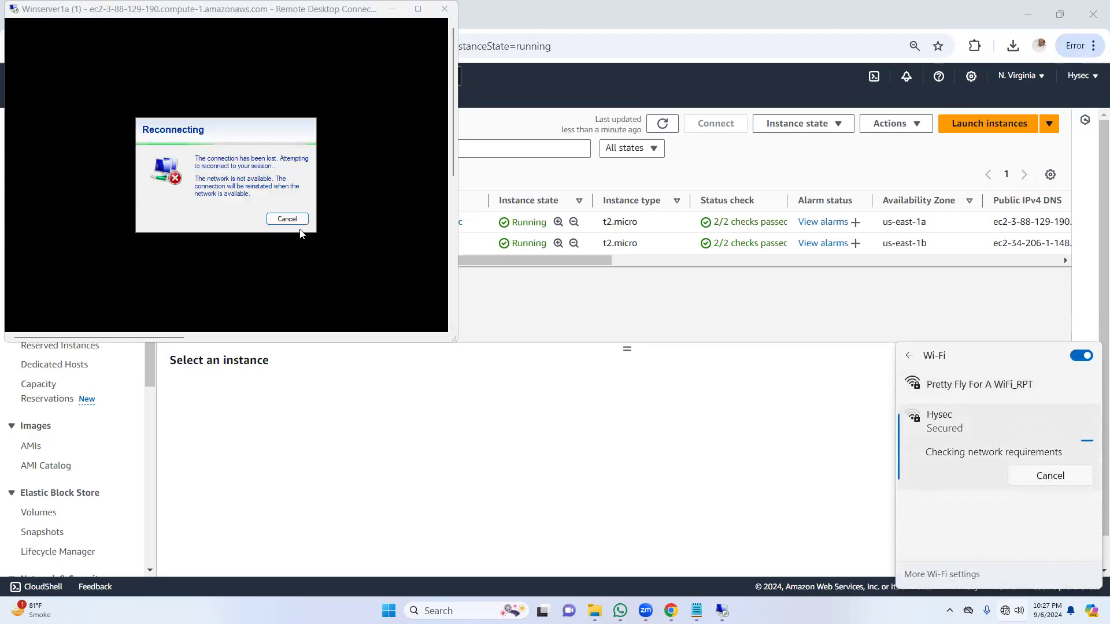
left_click(288, 220)
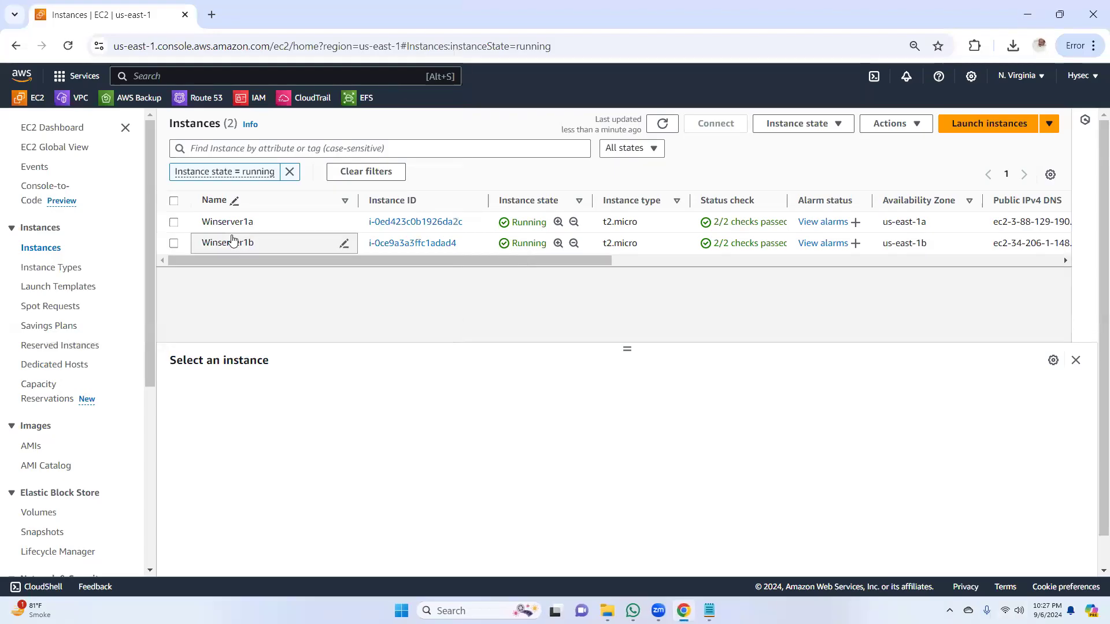
mouse_move(659, 610)
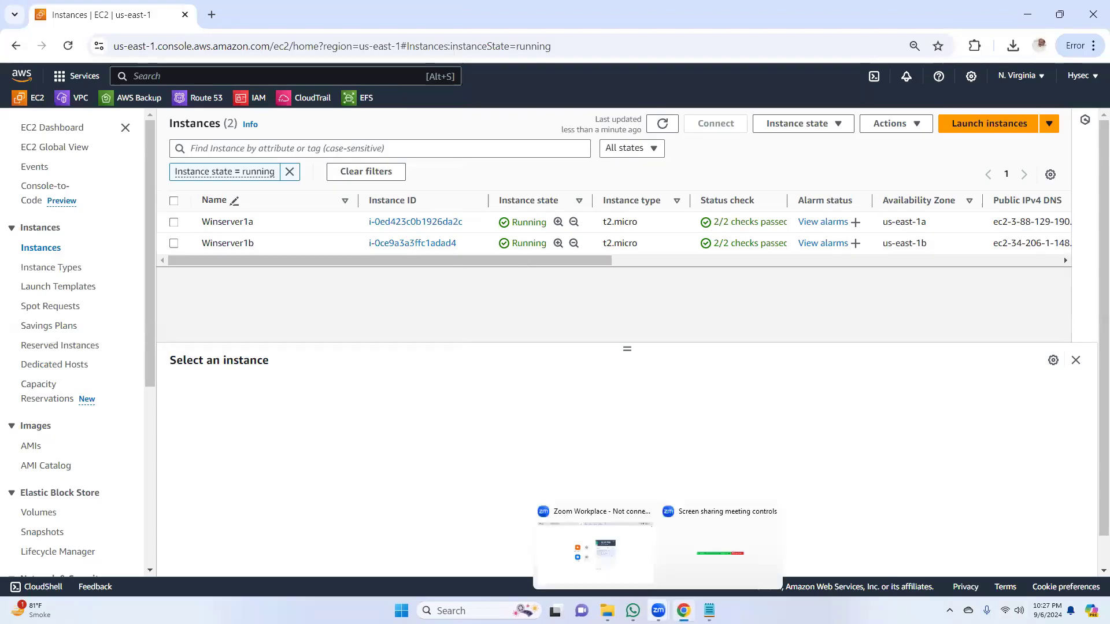
left_click(636, 572)
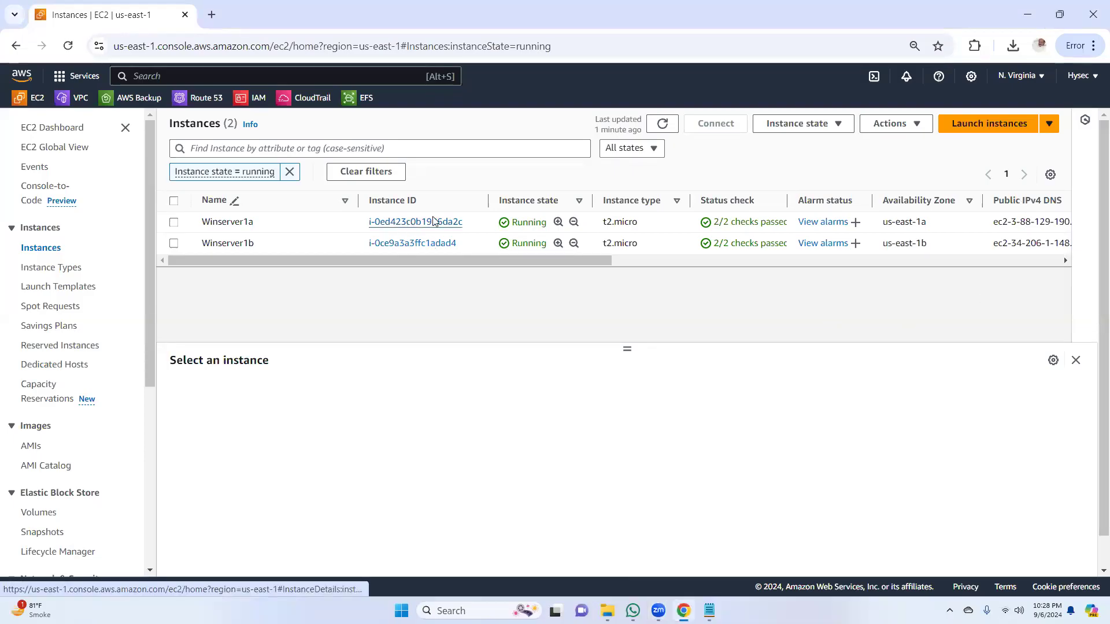
Step: Open the RDP client connection options for the Winserver1a instance and request its Windows password
left_click(407, 226)
left_click(828, 157)
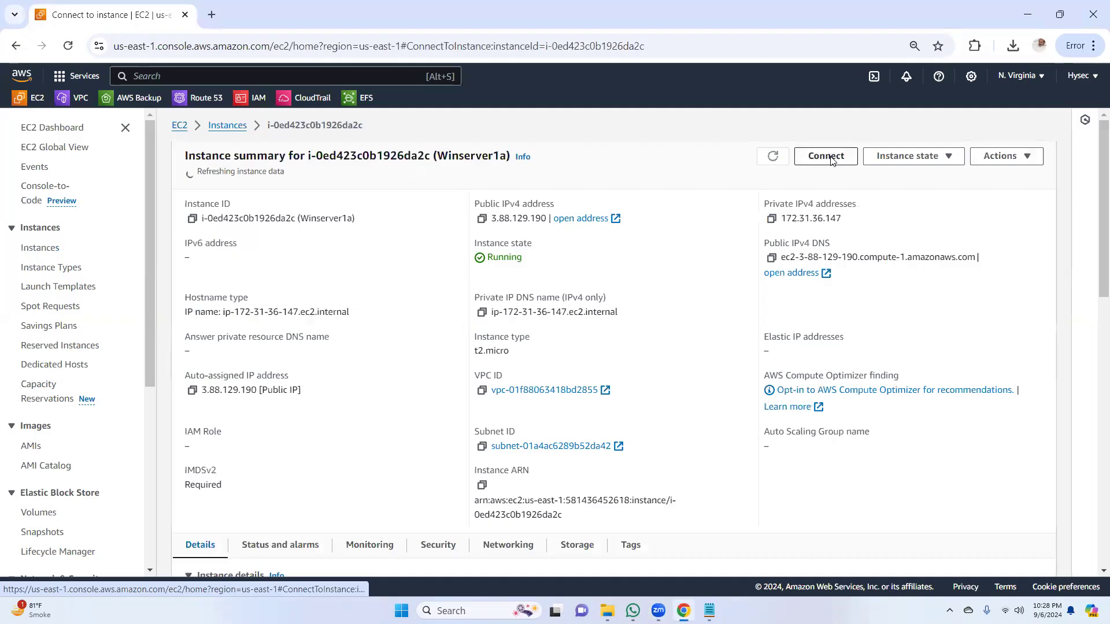
left_click(209, 220)
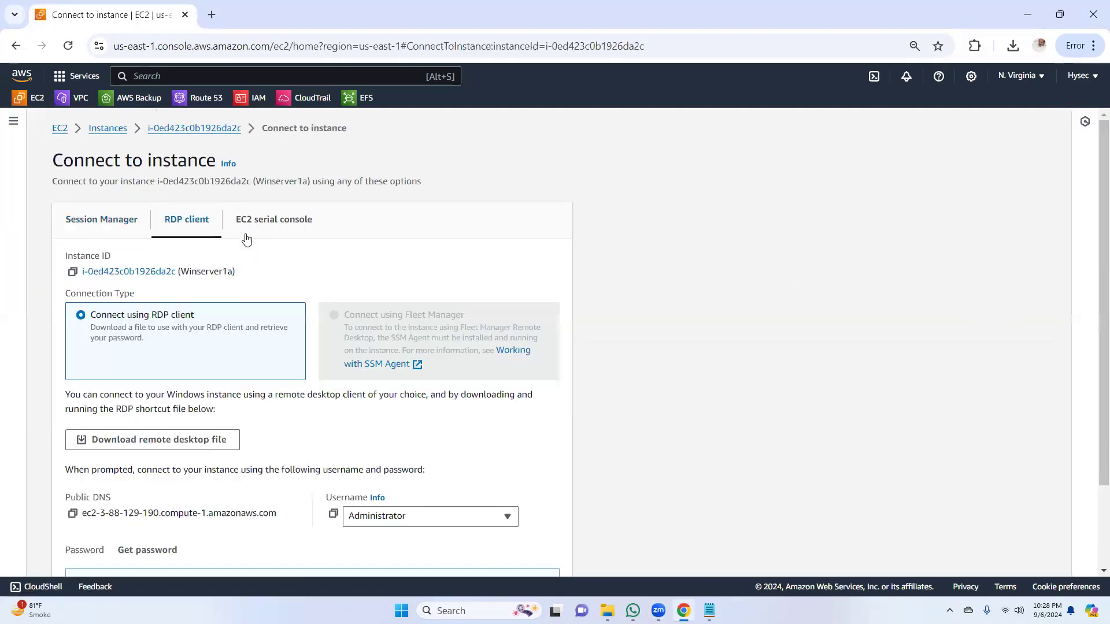
scroll(1095, 394, "down", 2)
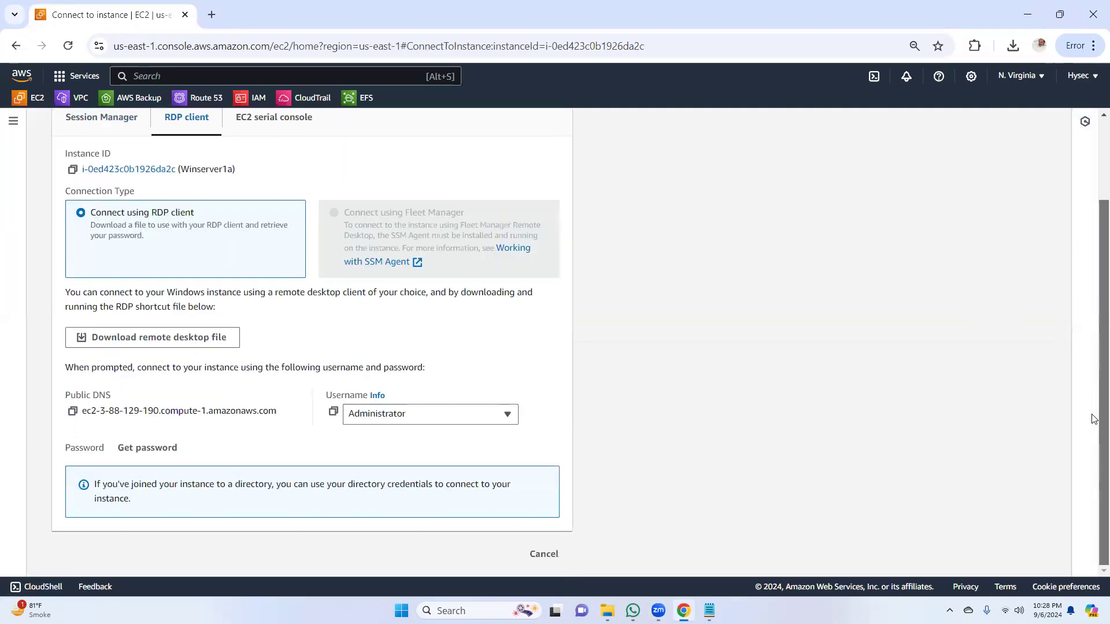
left_click(181, 447)
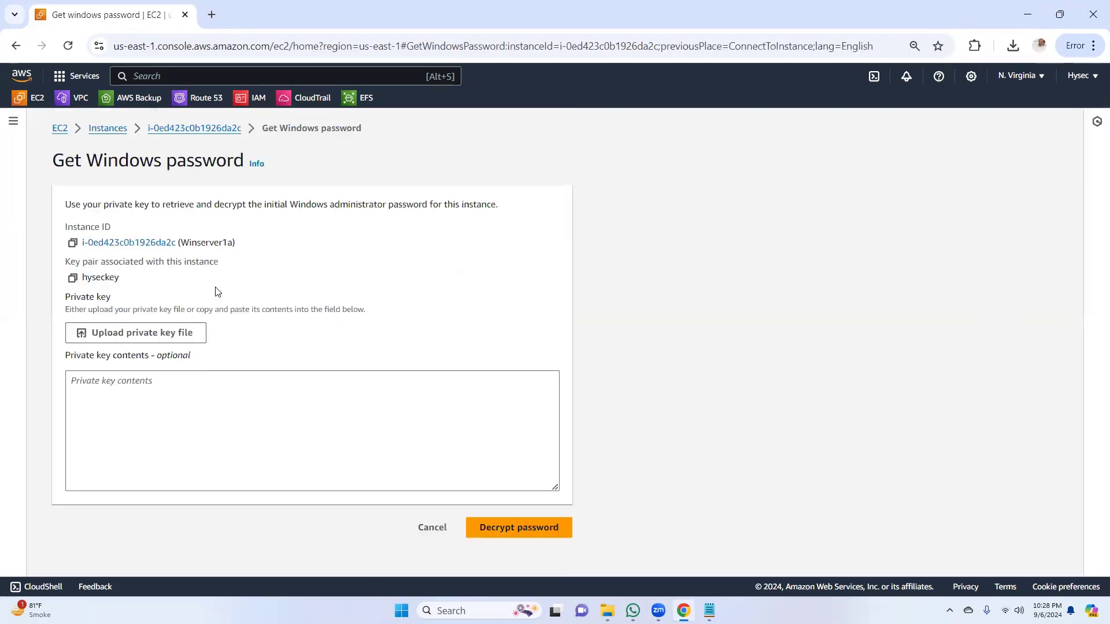
Step: Decrypt the Windows administrator password using the hyseckey private key file from Downloads, and copy the password
left_click(197, 333)
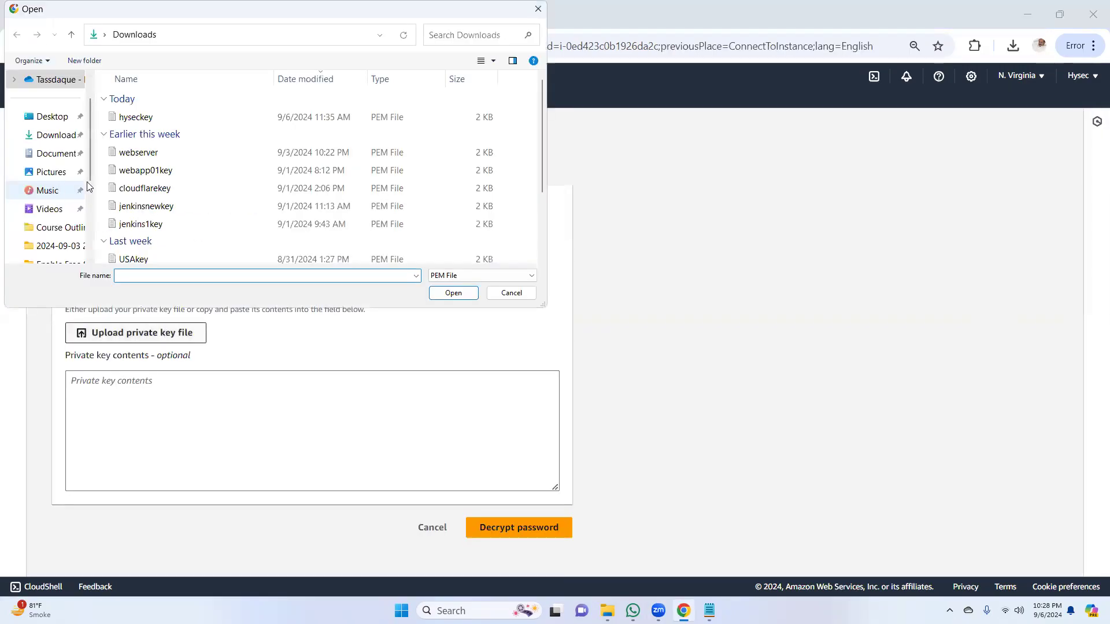
double_click(136, 118)
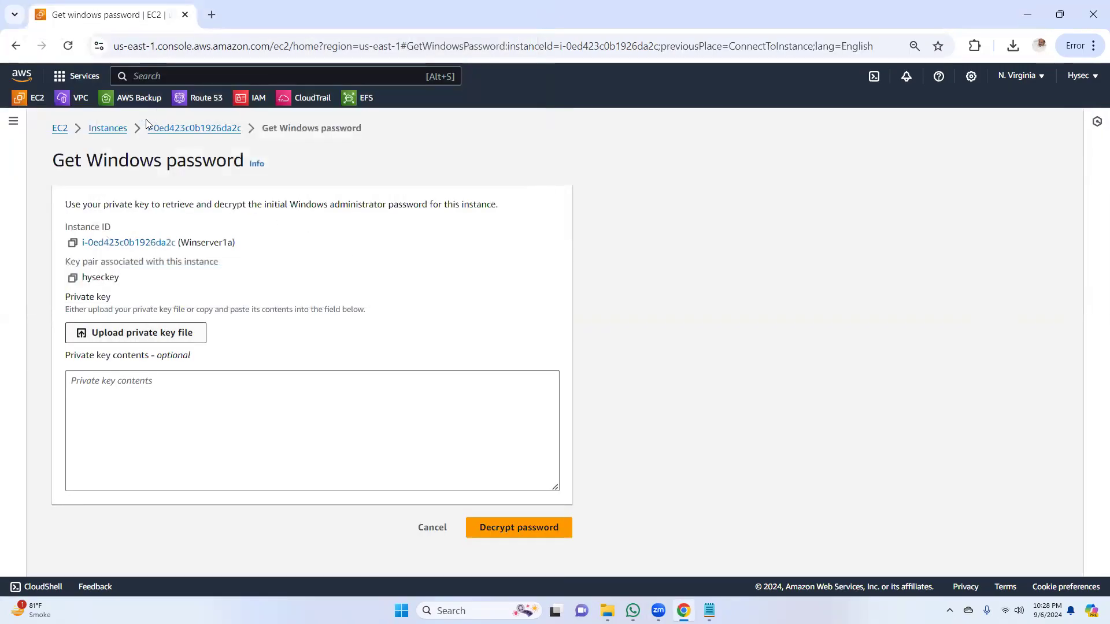
left_click(532, 560)
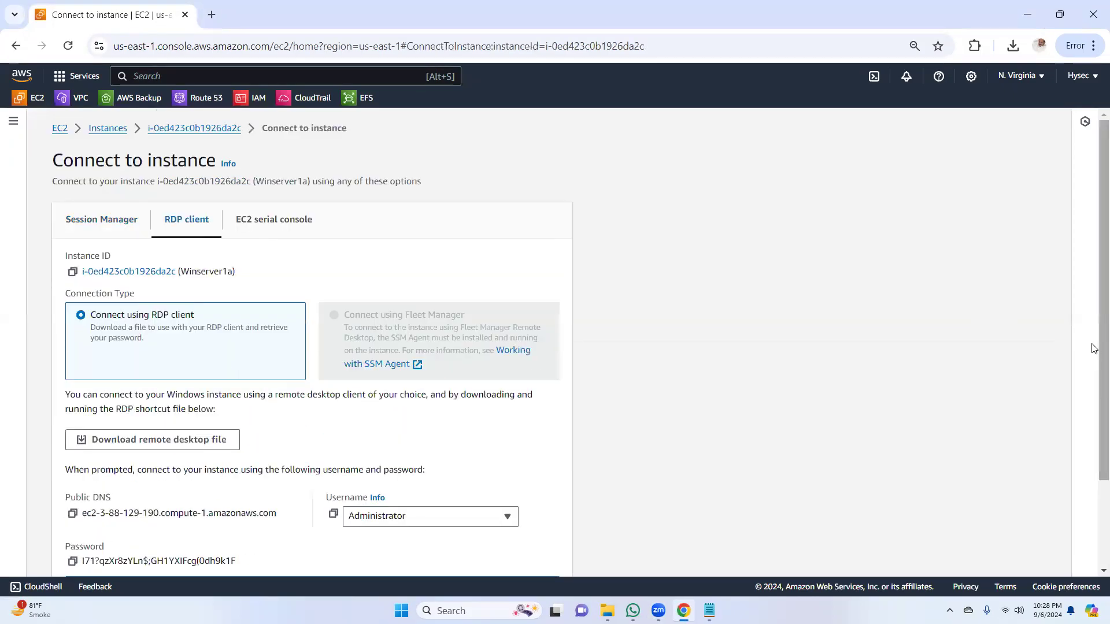
left_click_drag(1091, 347, 1093, 489)
left_click(72, 451)
Step: Open the downloaded Winserver1a (1).rdp file and connect despite the unknown publisher
left_click(1013, 47)
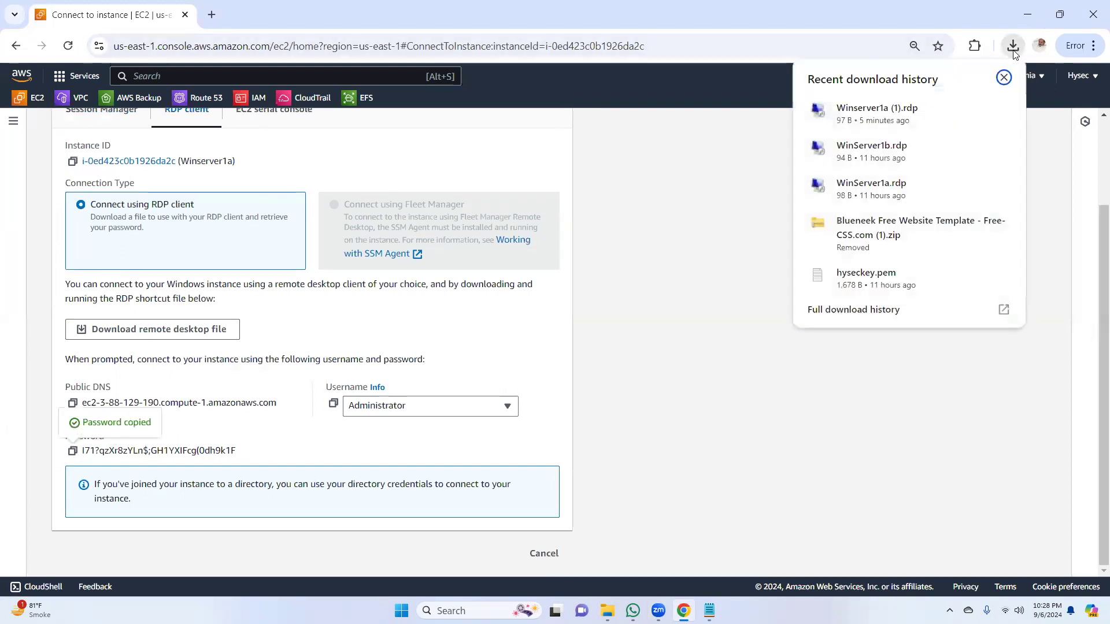
left_click(868, 112)
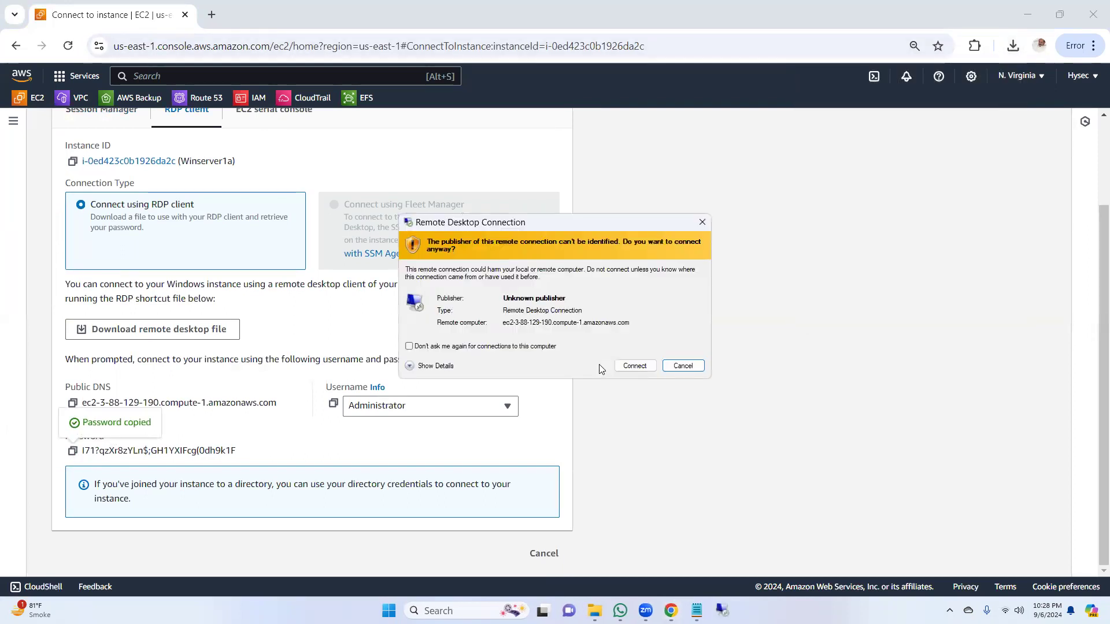
left_click(636, 365)
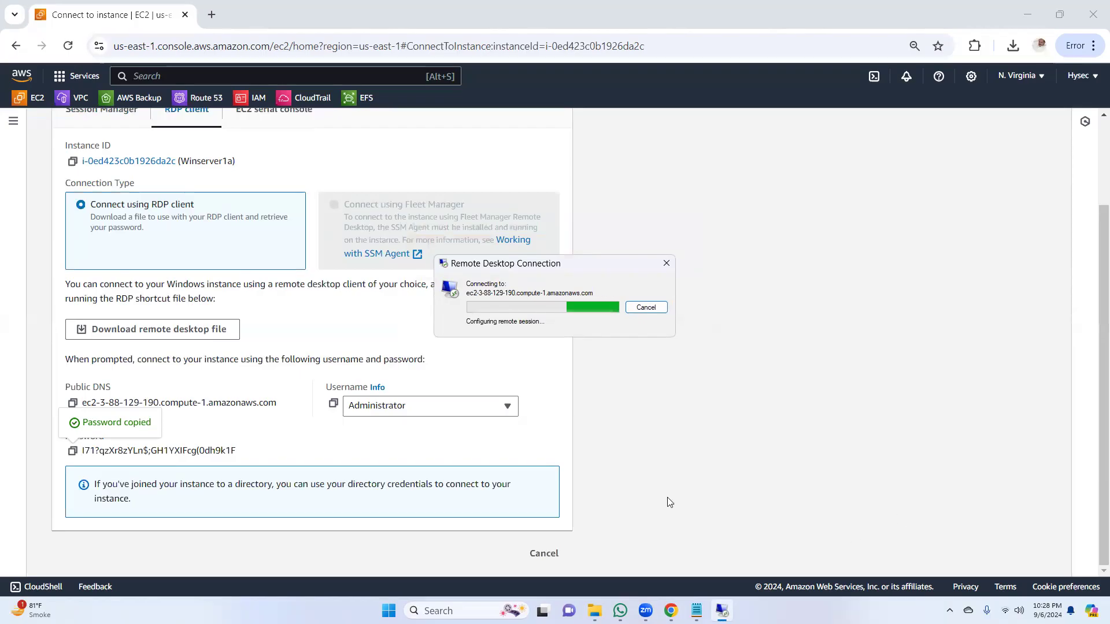
Step: Submit the copied Administrator password in the remote desktop credentials, minimize the browser and notes windows, and accept the untrusted certificate
key("ctrl+v")
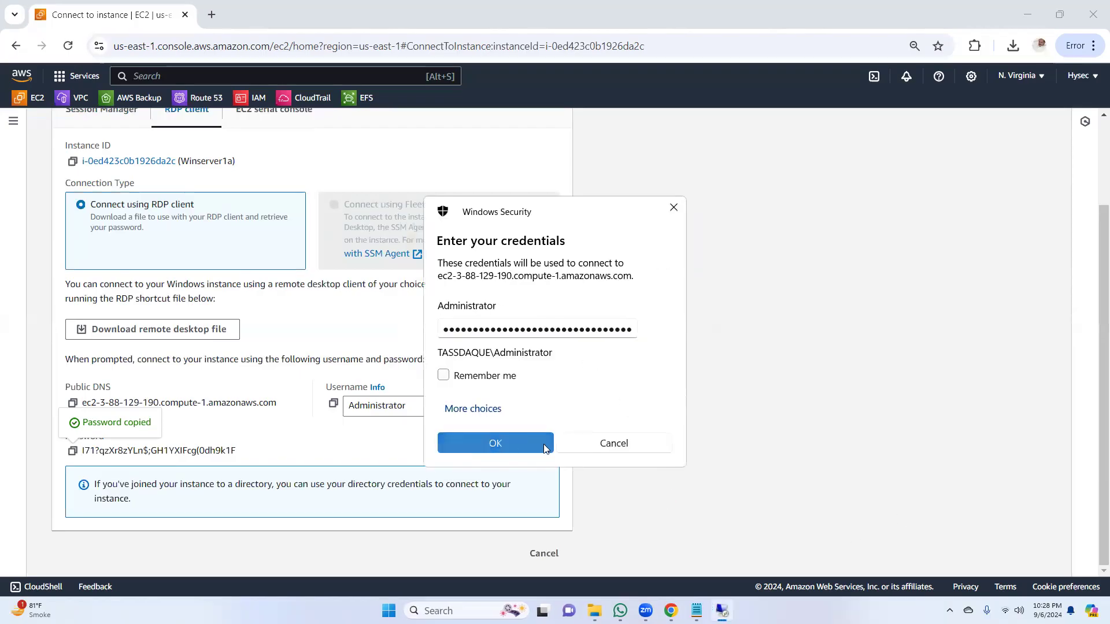
left_click(513, 446)
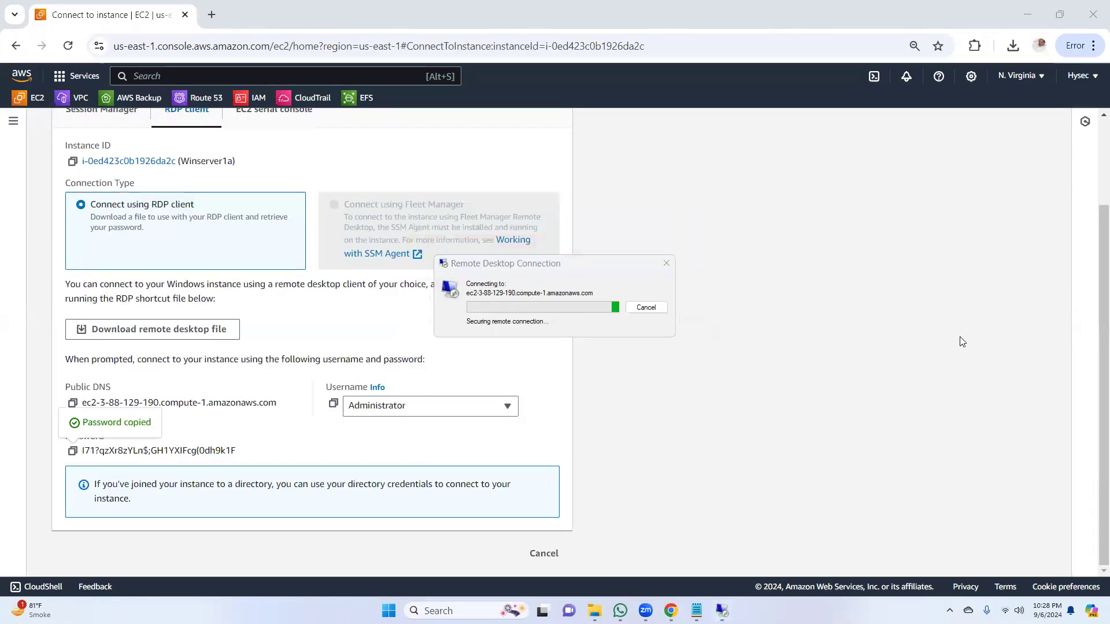
left_click(1028, 14)
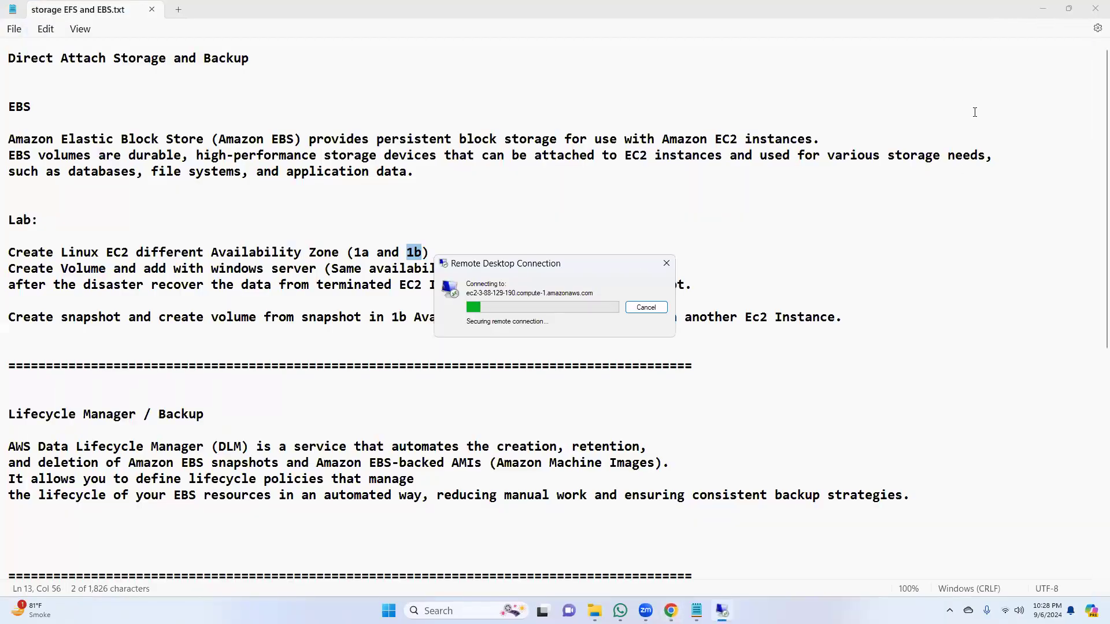
left_click(1044, 10)
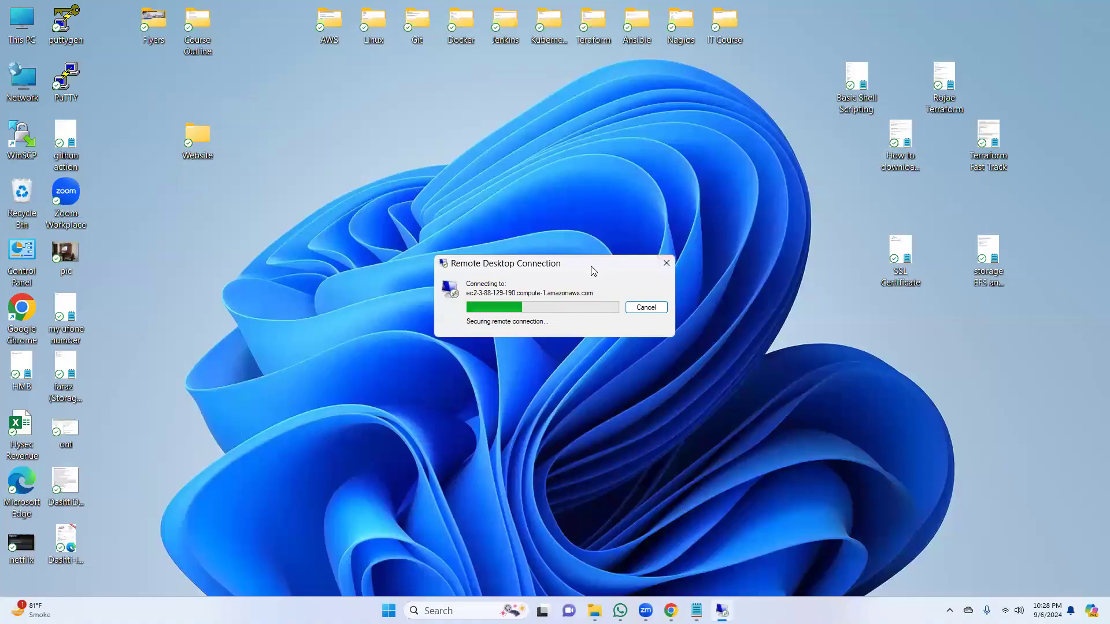
left_click_drag(591, 266, 675, 178)
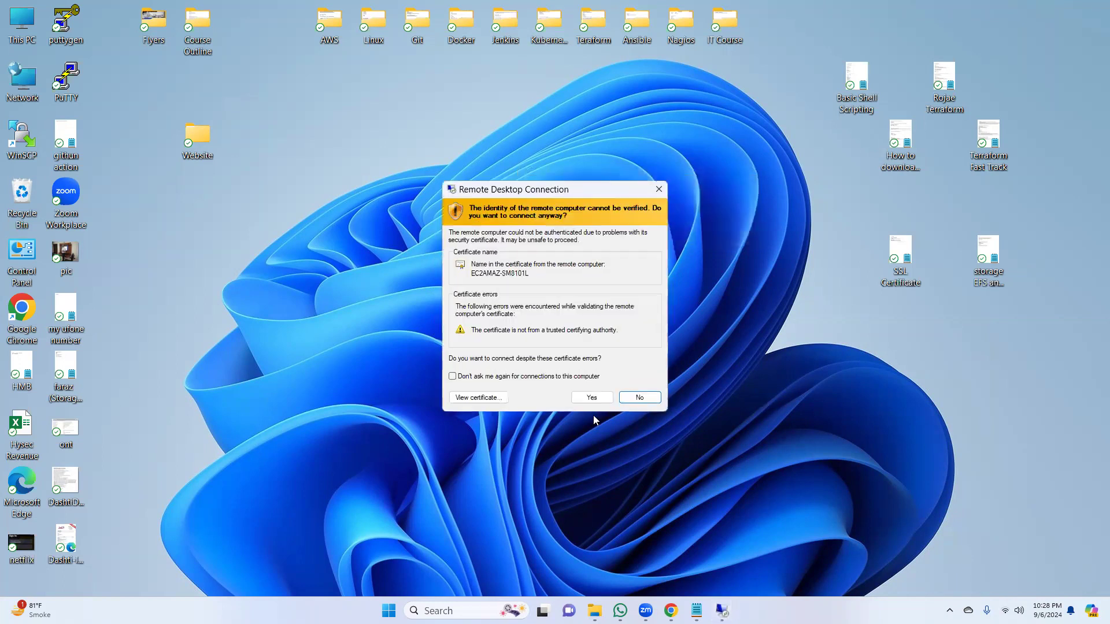
left_click(591, 400)
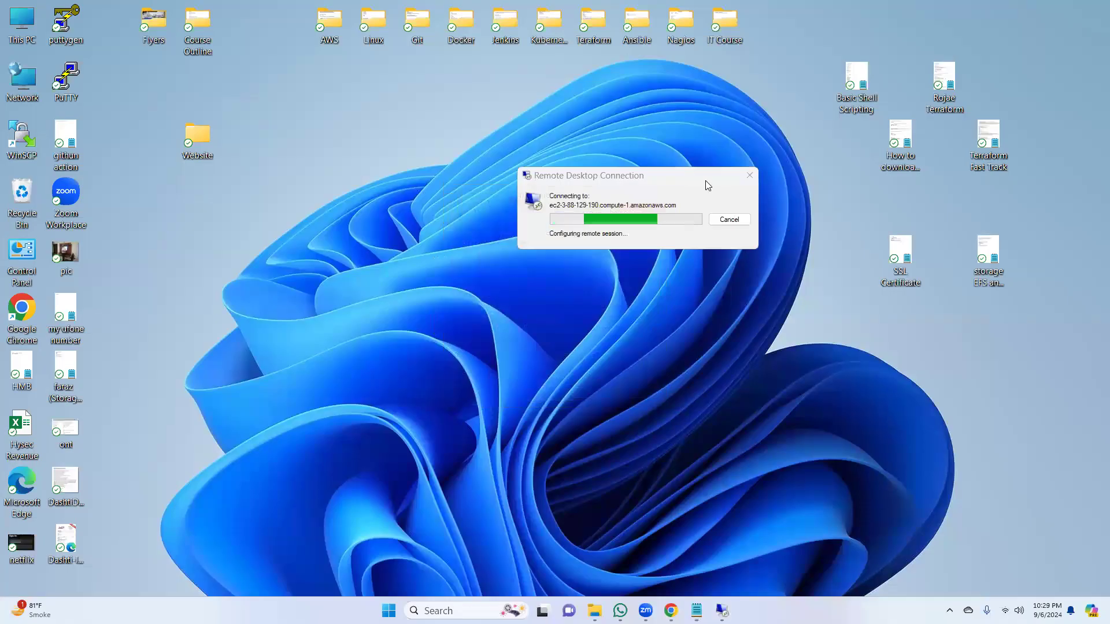
left_click_drag(709, 176, 628, 151)
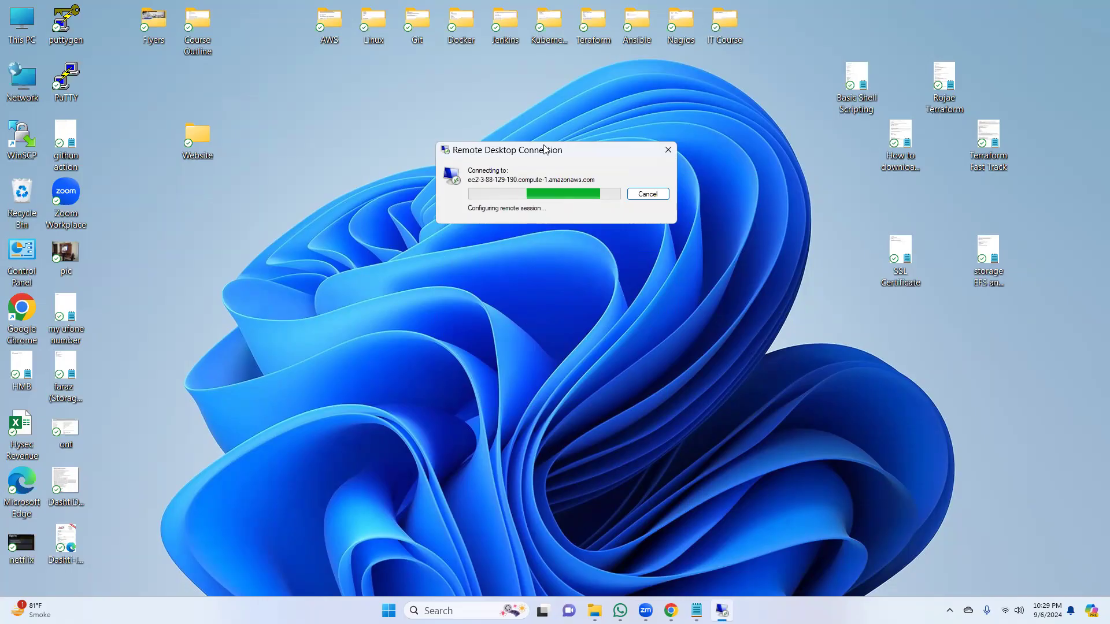
left_click_drag(592, 160, 653, 257)
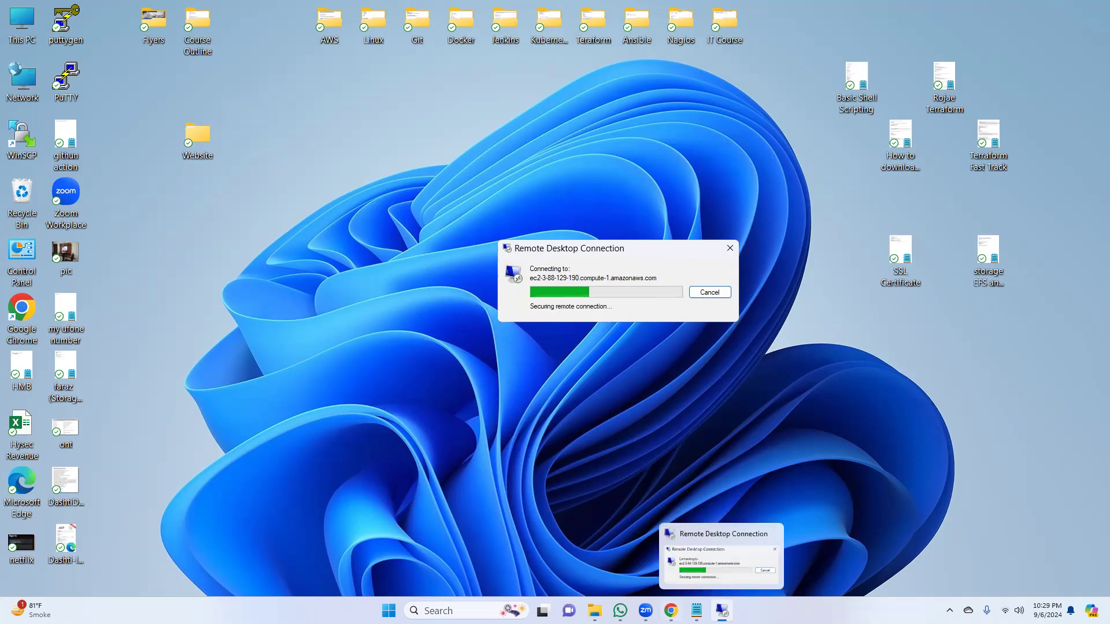
left_click(671, 611)
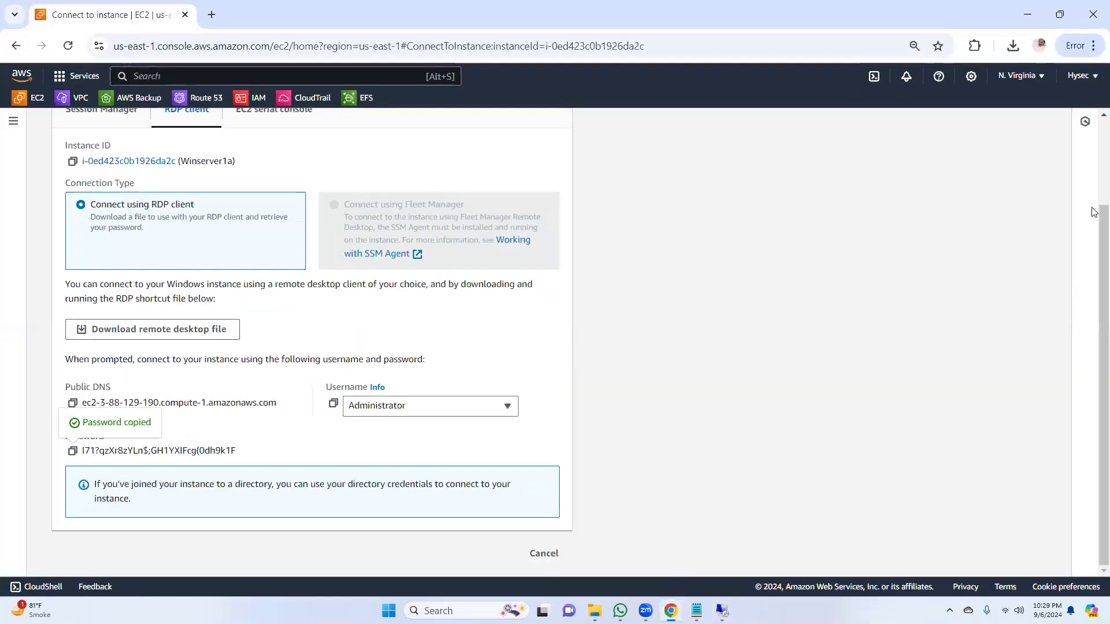
scroll(1094, 289, "up", 2)
scroll(1095, 359, "down", 2)
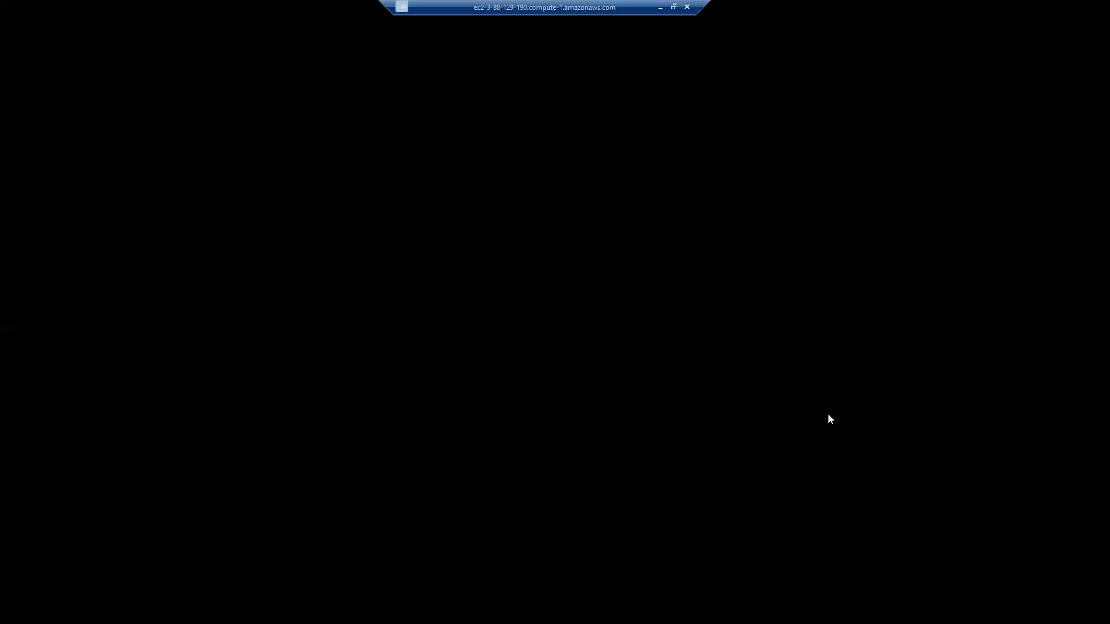
left_click(660, 7)
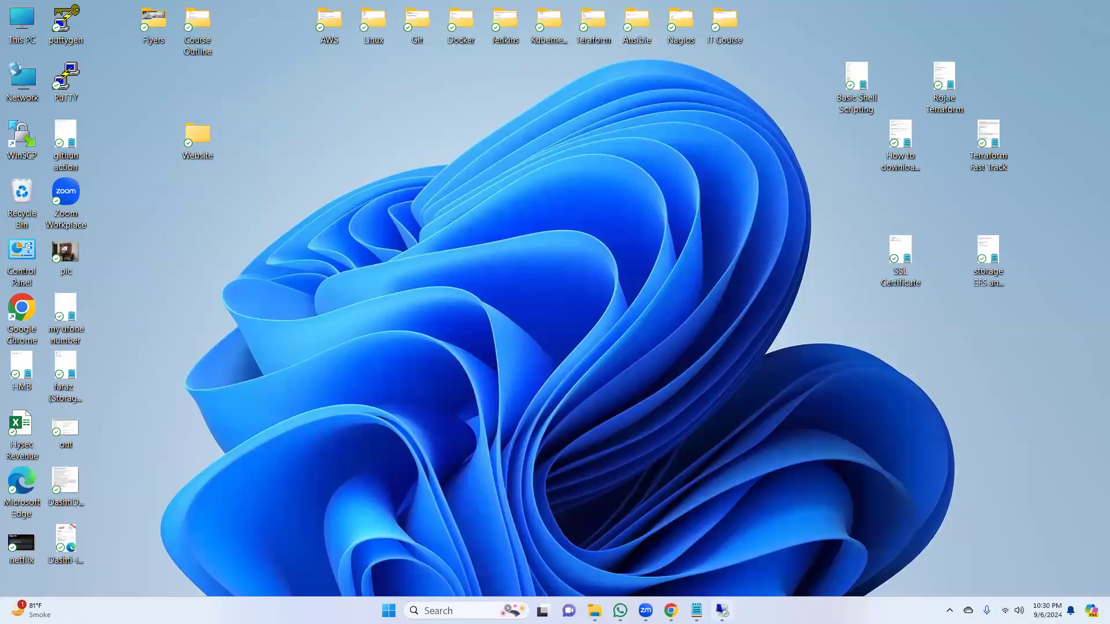
left_click(715, 602)
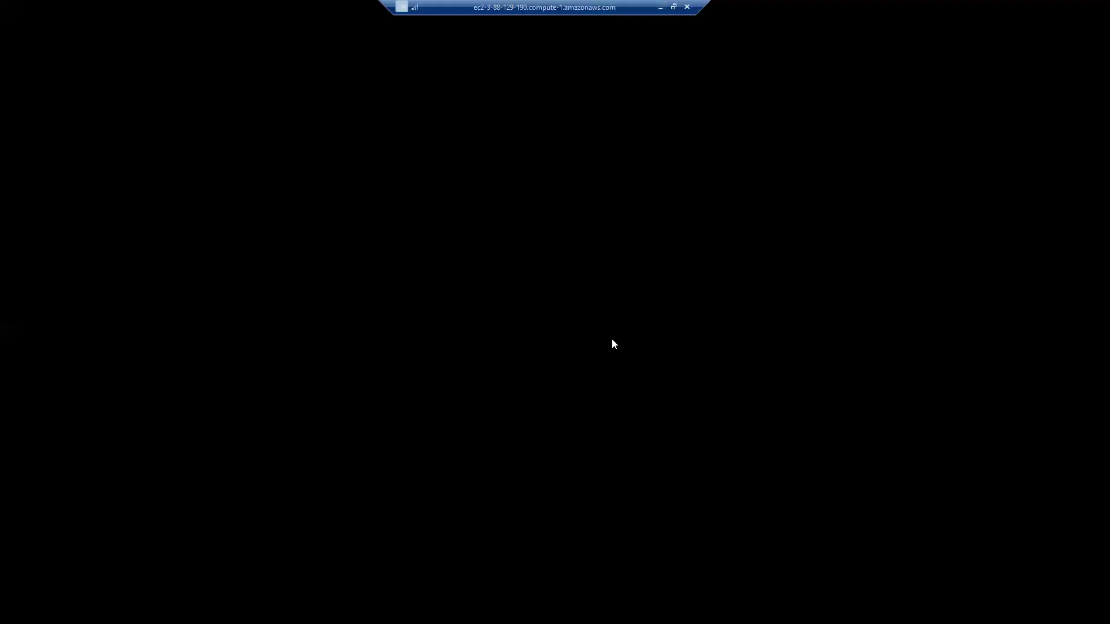
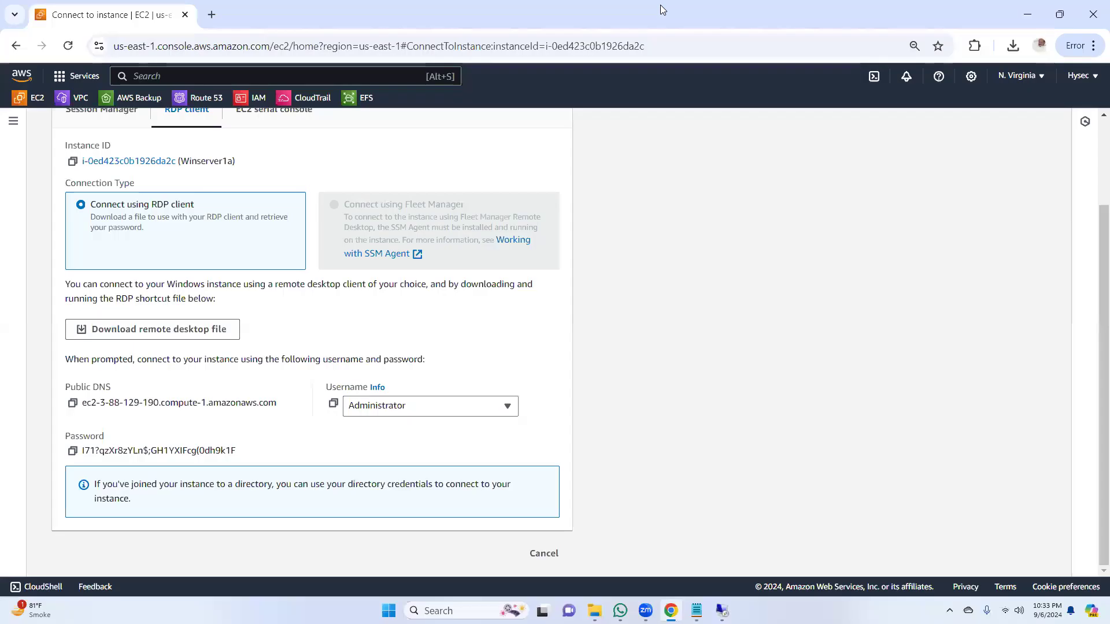
Step: Review the 1a and 1b availability zones in the lab notes and check the desktop of the Winserver1a remote session
left_click(697, 610)
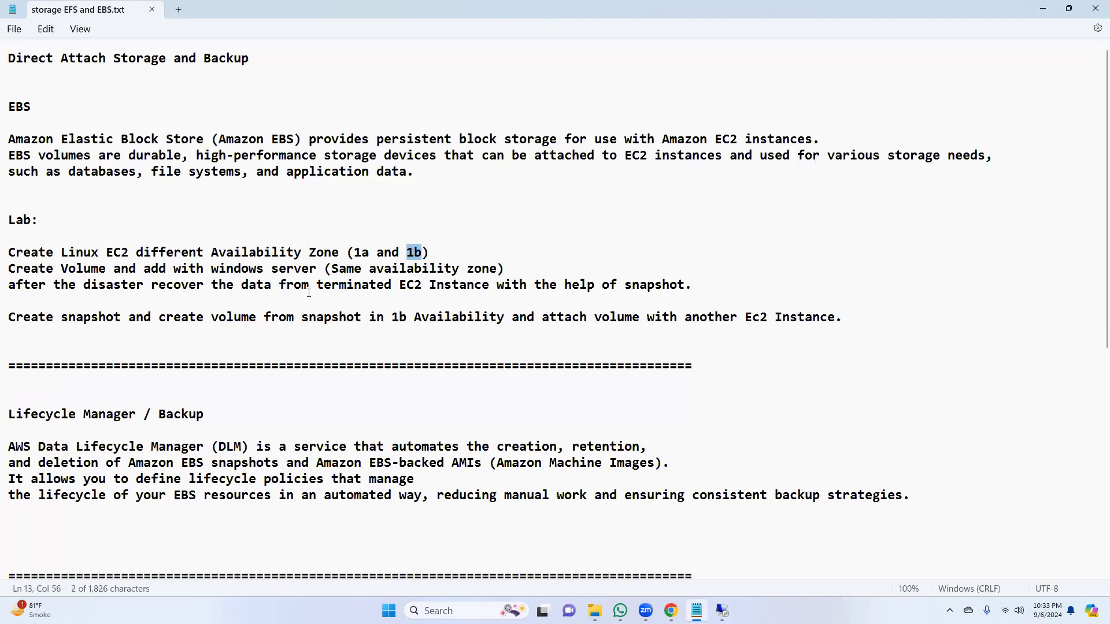
left_click_drag(354, 253, 368, 257)
left_click_drag(414, 255, 425, 253)
left_click(722, 610)
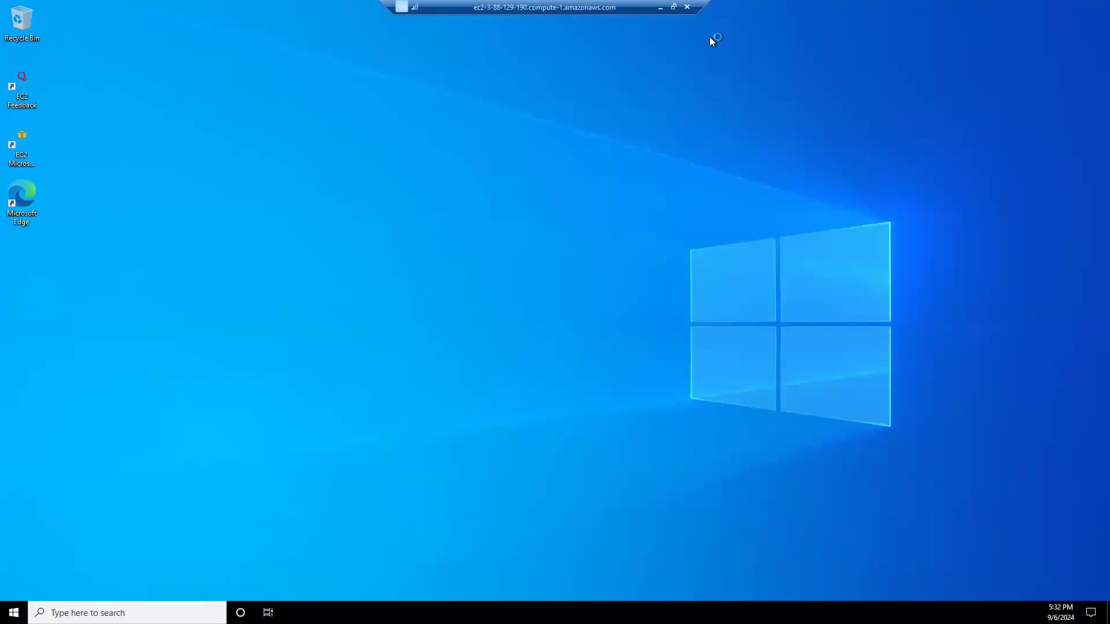
left_click(660, 7)
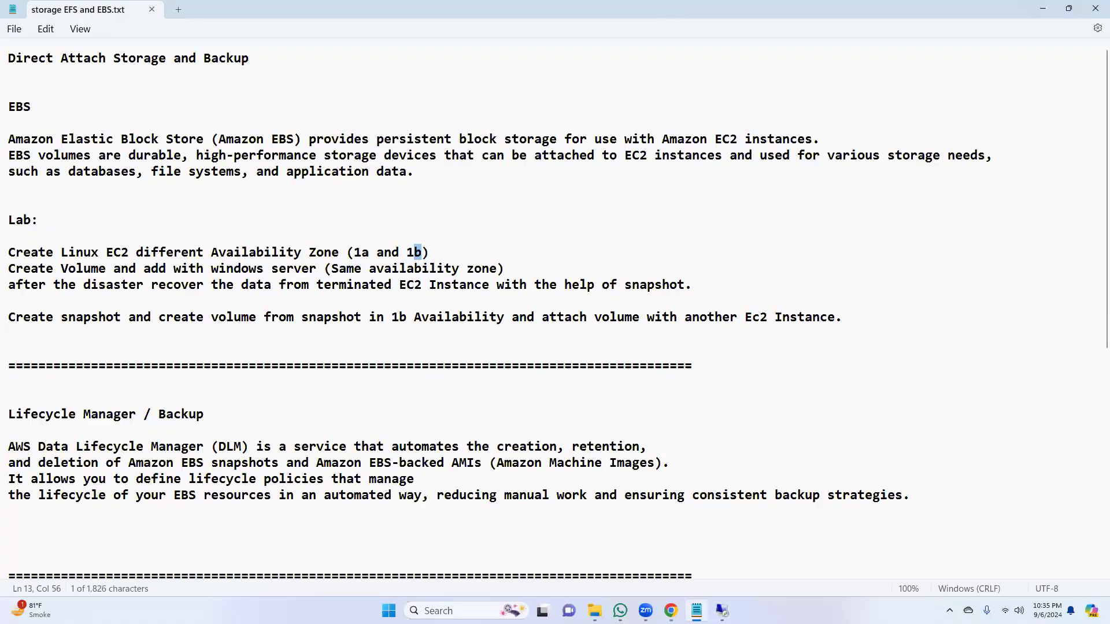
key("alt+Tab")
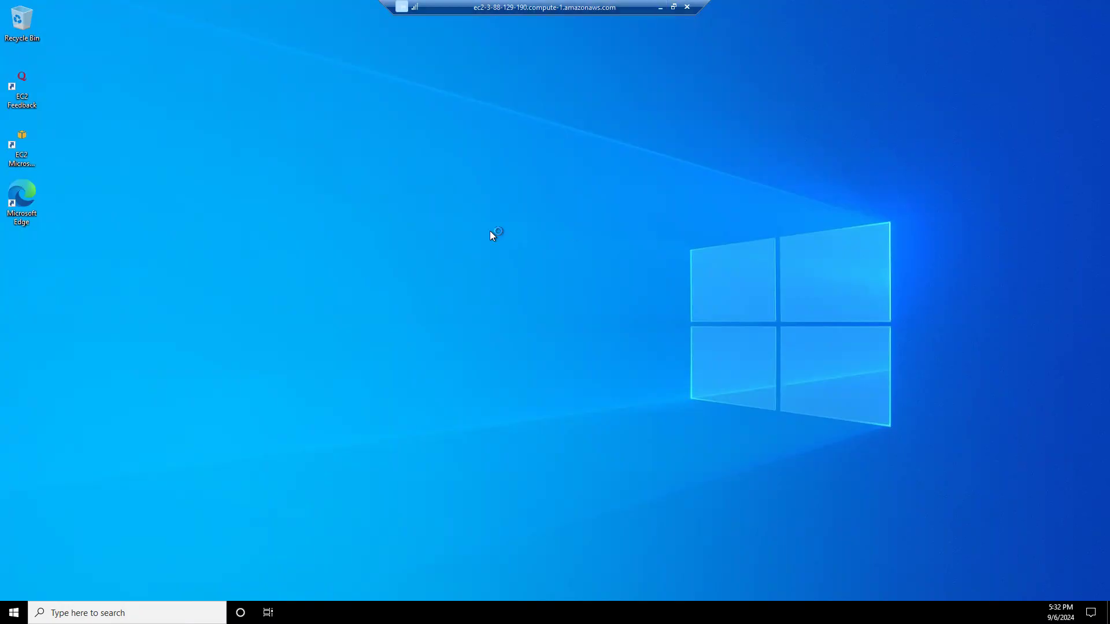
left_click(660, 8)
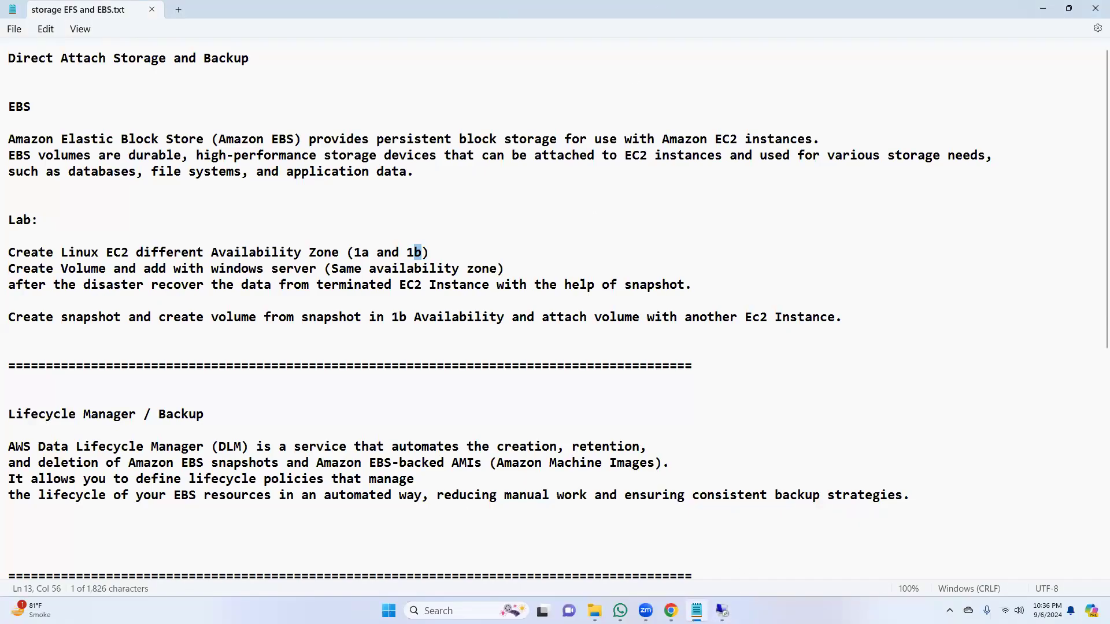
left_click(722, 611)
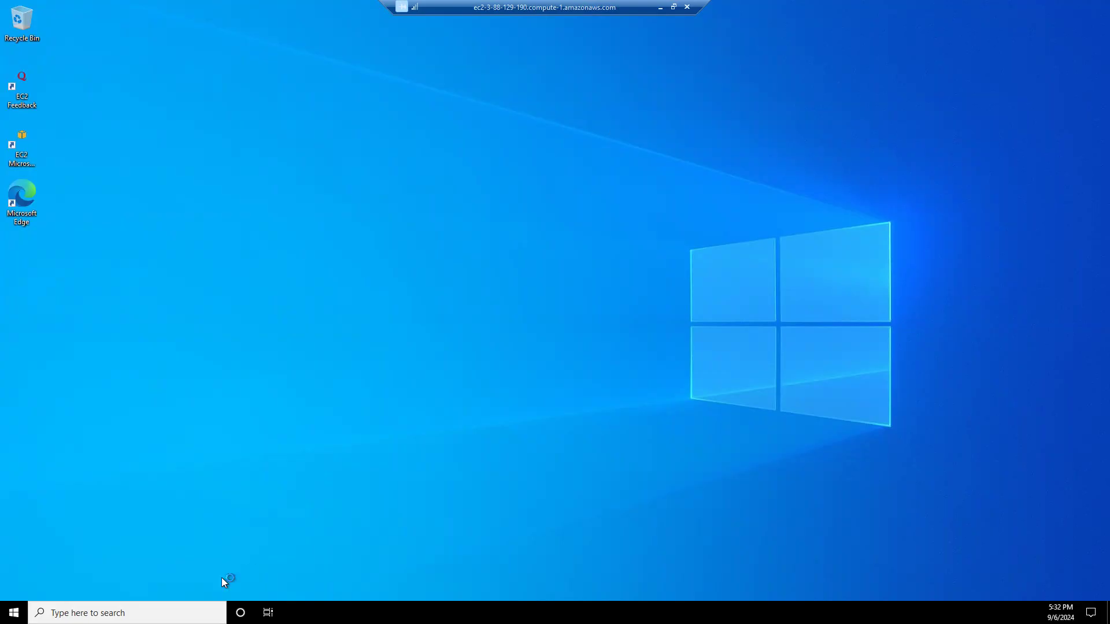
left_click(661, 8)
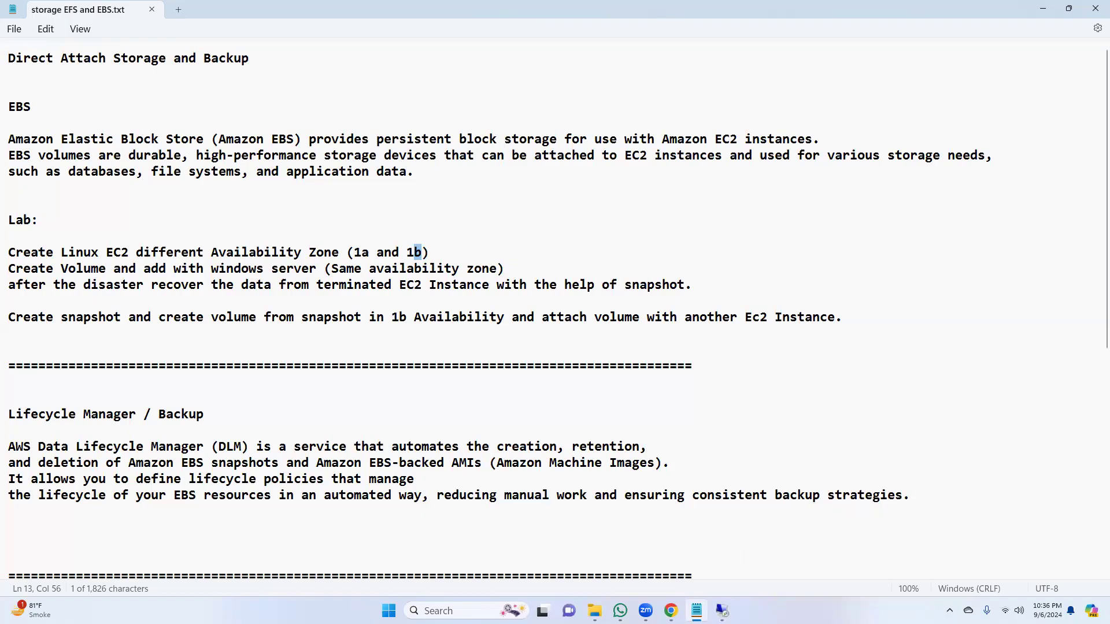
Step: Open the RDP client connection options for the running Winserver1b instance and download its remote desktop file
left_click(1050, 8)
left_click(39, 99)
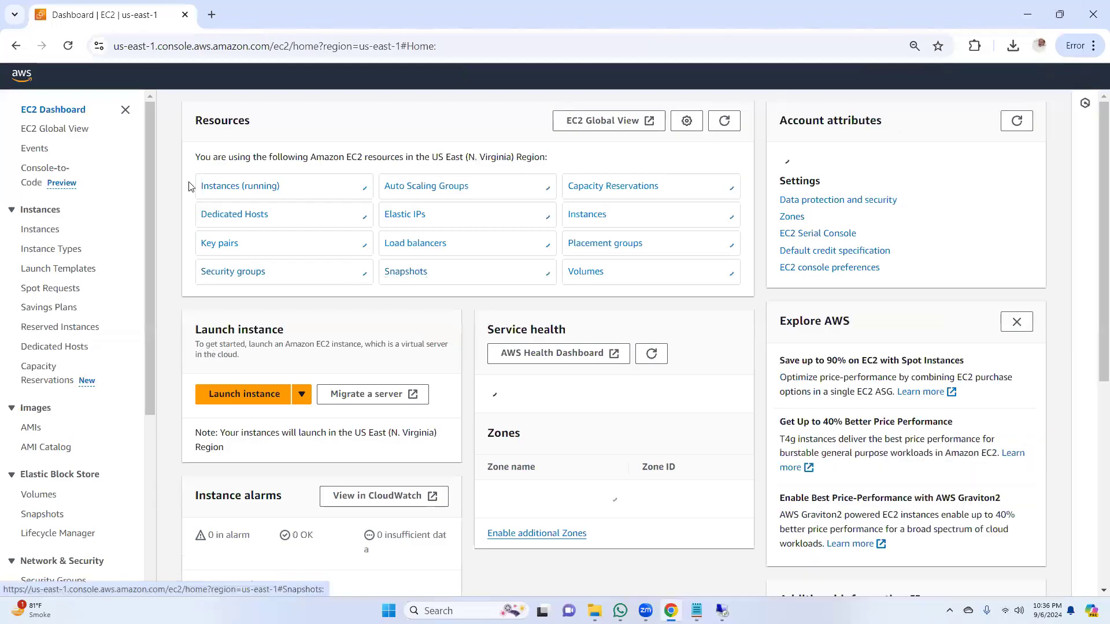
left_click(246, 190)
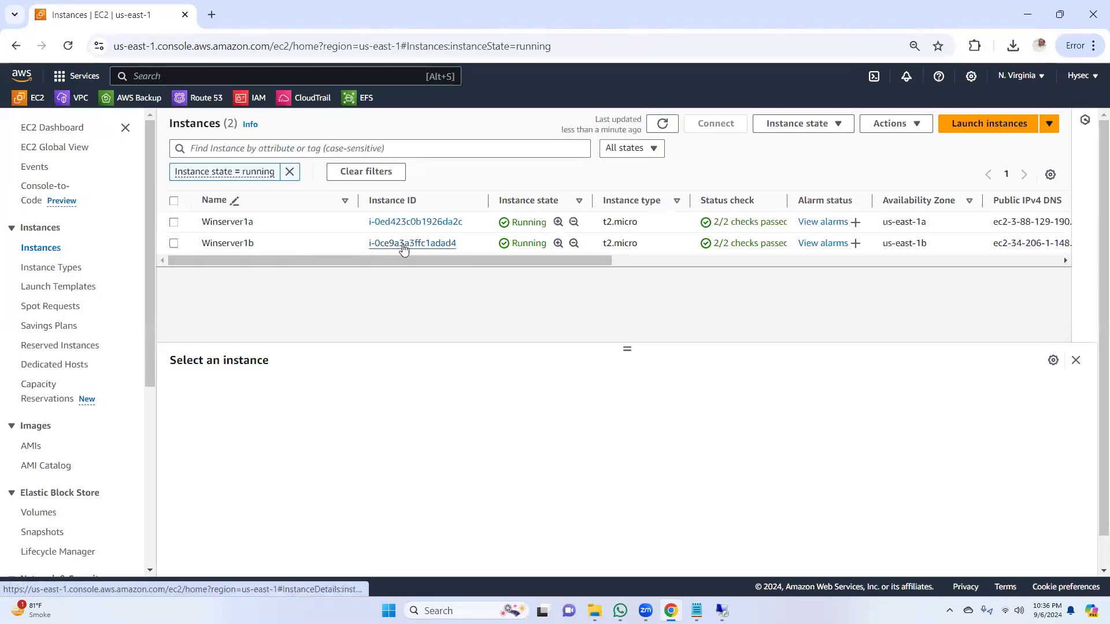
left_click(403, 248)
left_click(823, 156)
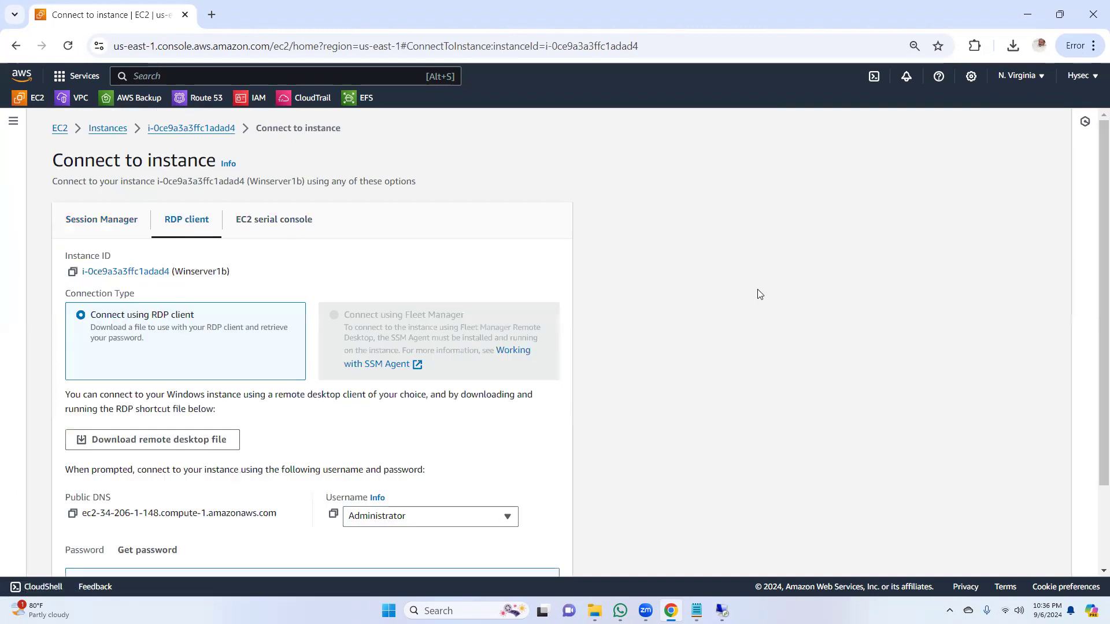
left_click_drag(1093, 223, 1094, 322)
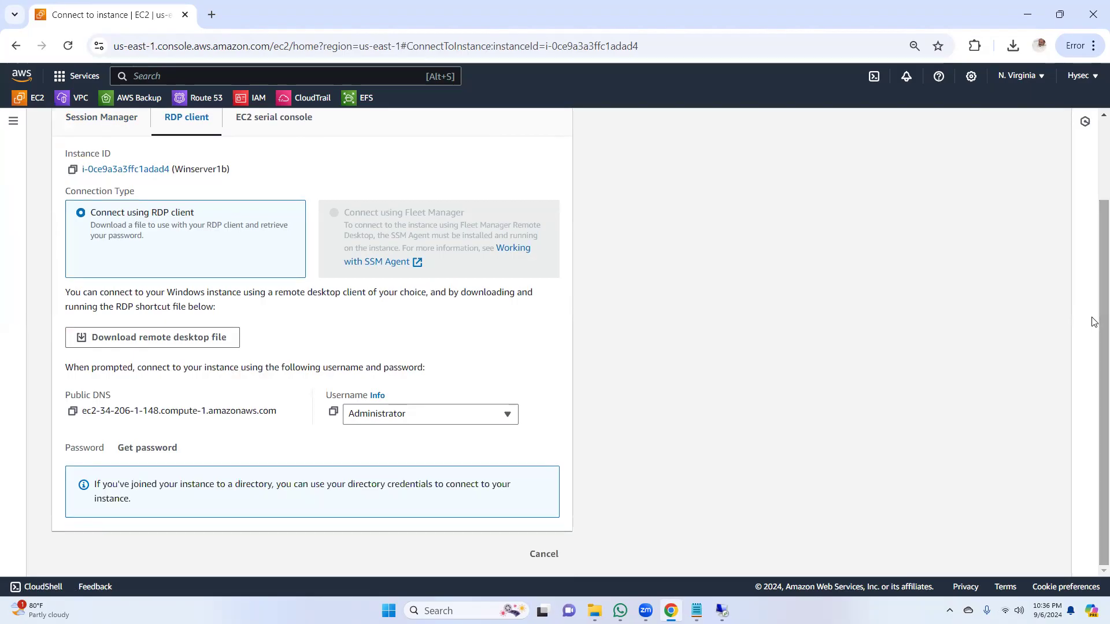
left_click(194, 339)
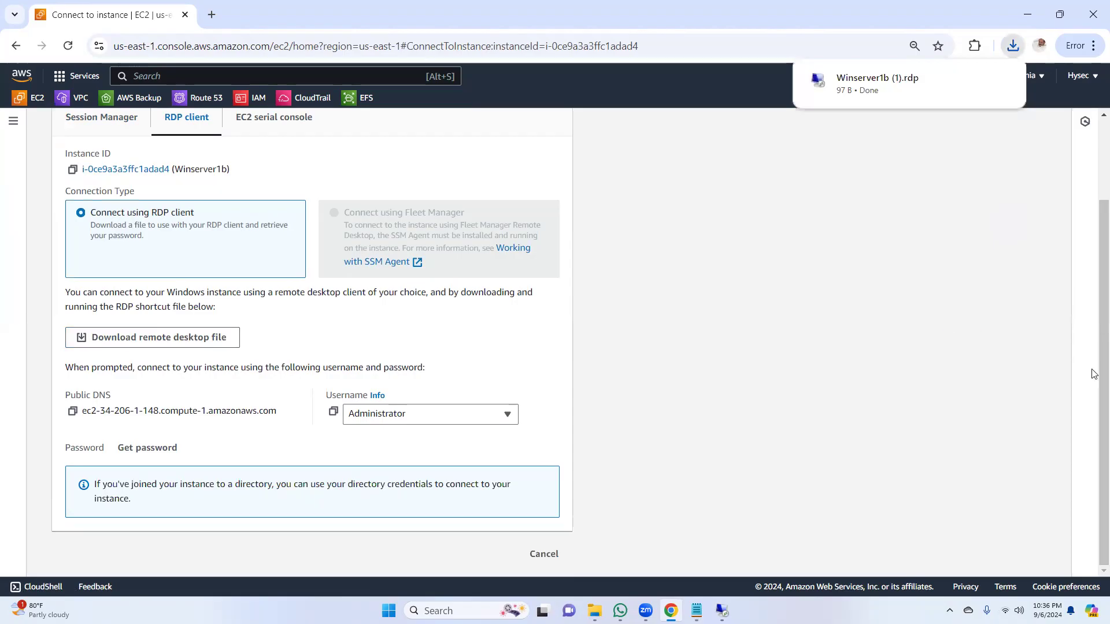
Step: Decrypt Winserver1b's Windows administrator password using the hyseckey private key file from Downloads, and copy the password
left_click(160, 455)
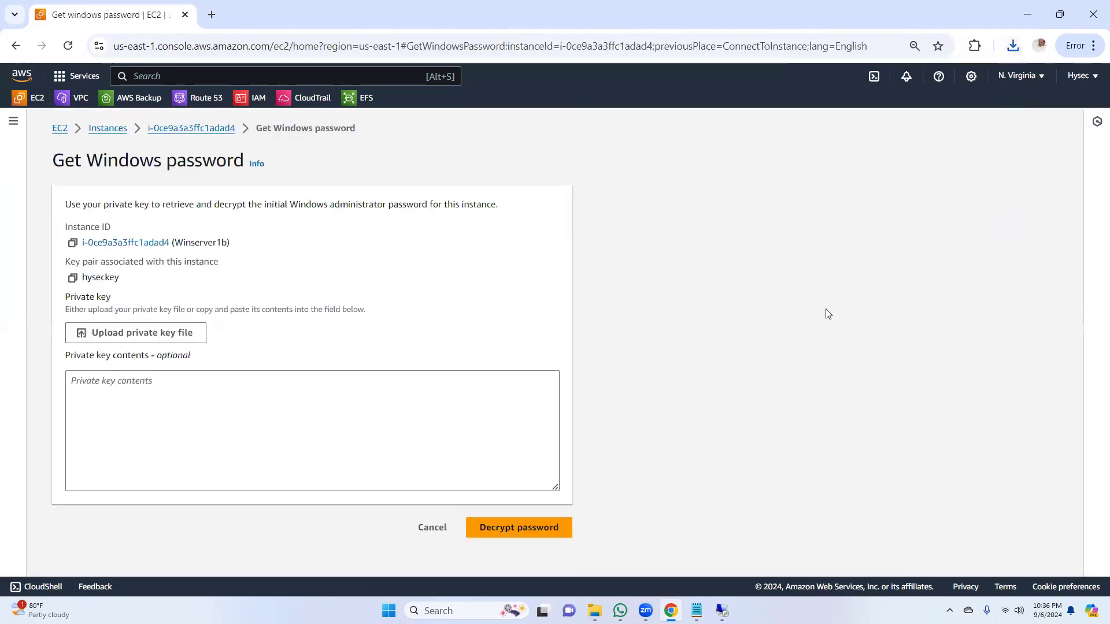
left_click(156, 335)
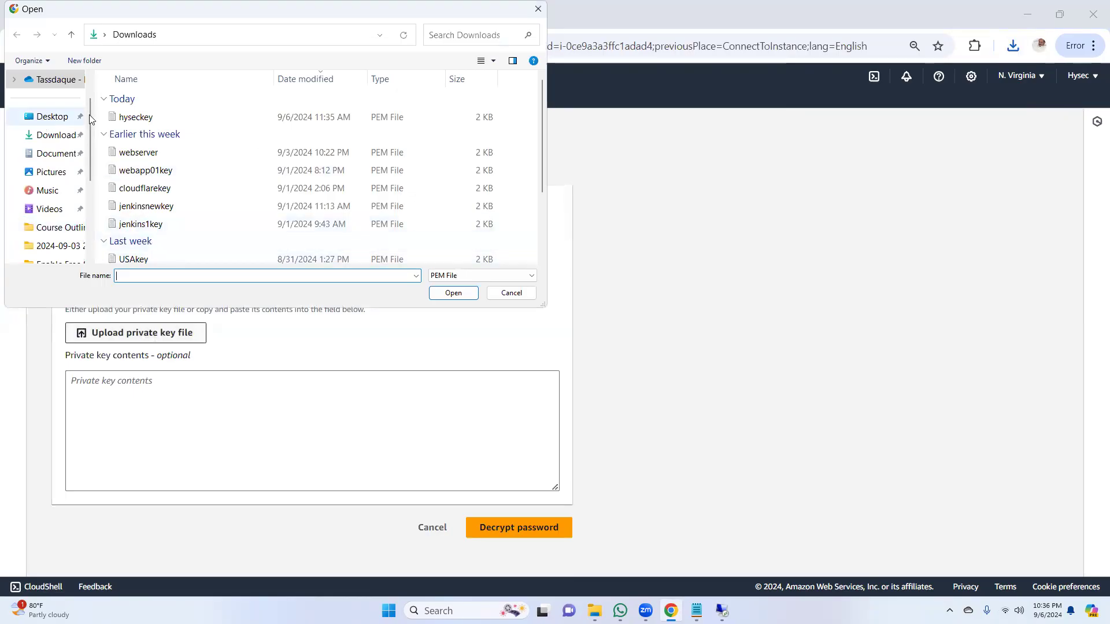
left_click(154, 119)
double_click(155, 120)
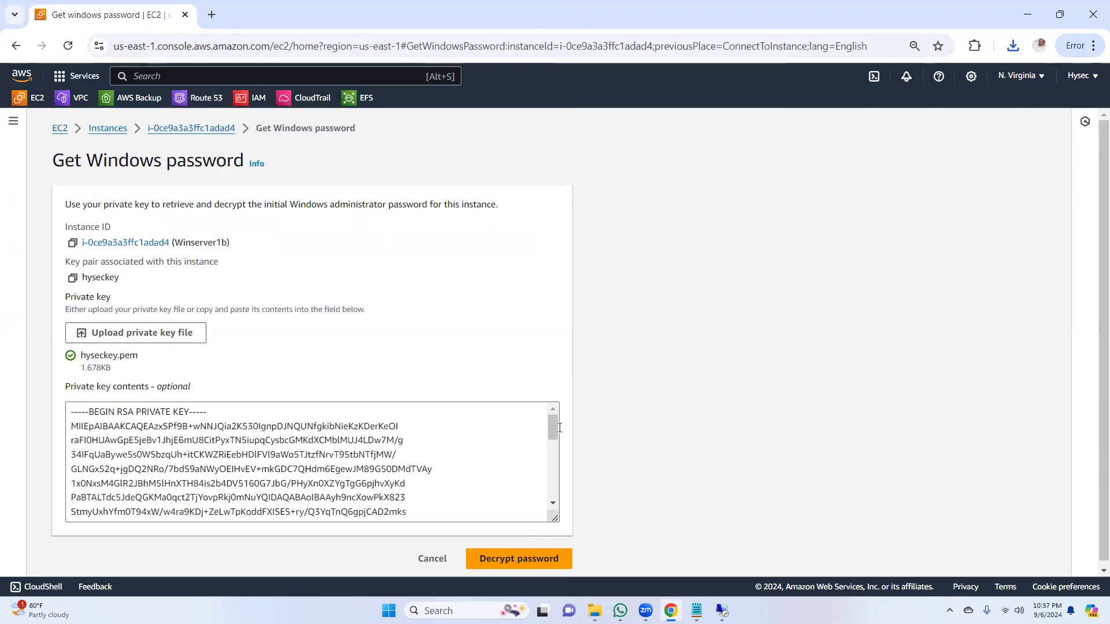
left_click_drag(556, 434, 555, 510)
left_click(516, 560)
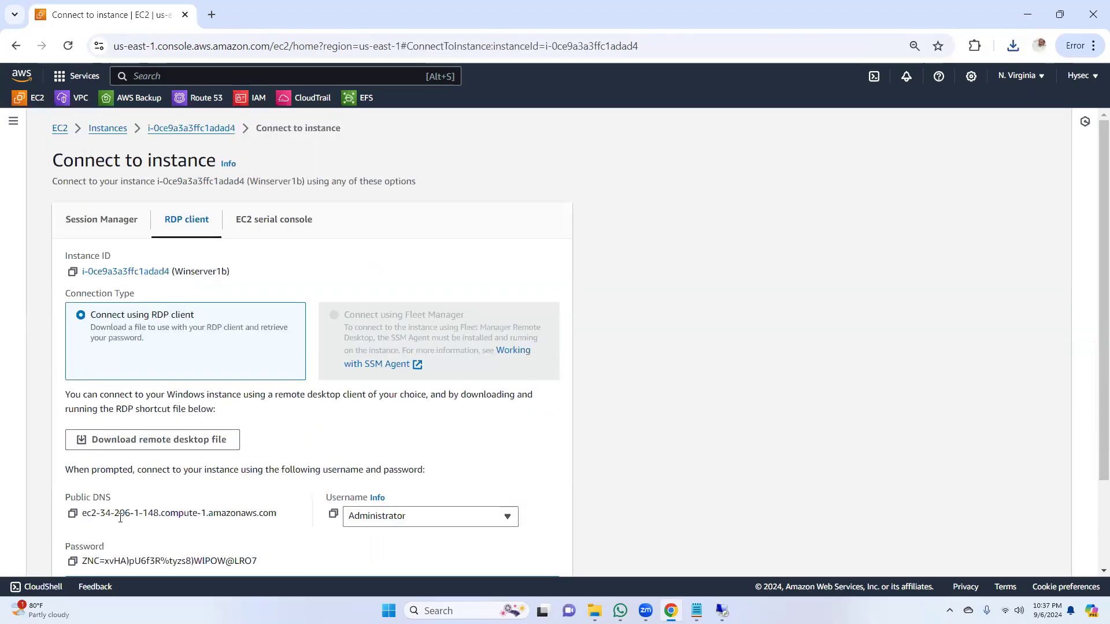
left_click_drag(1094, 284, 1095, 407)
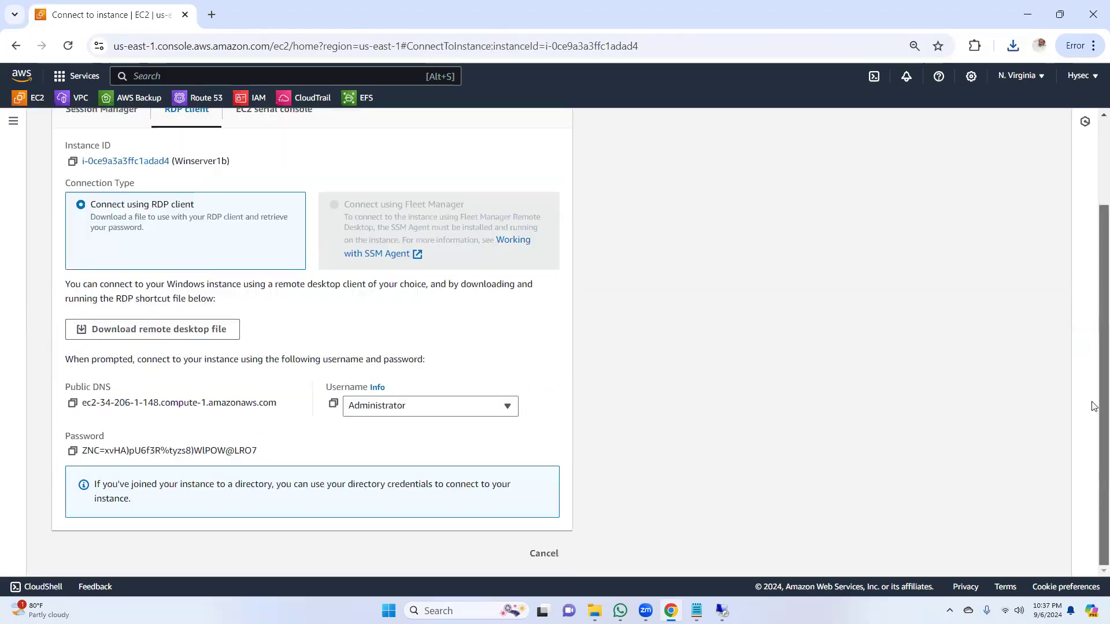
left_click(72, 451)
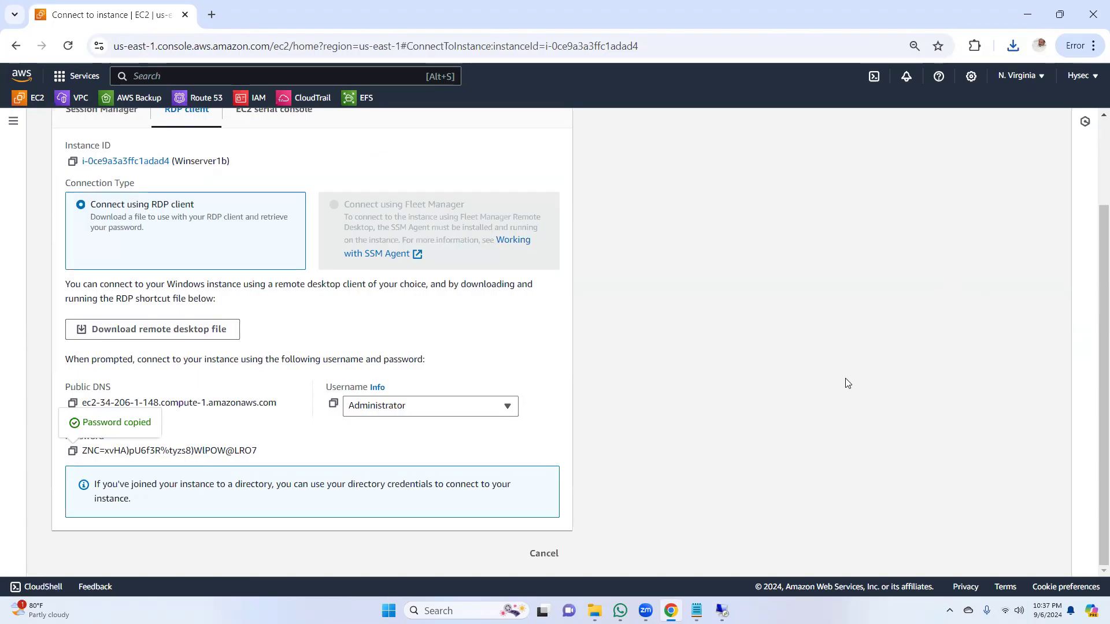
Step: Open the downloaded Winserver1b (1).rdp file and start the remote desktop connection
left_click(1014, 51)
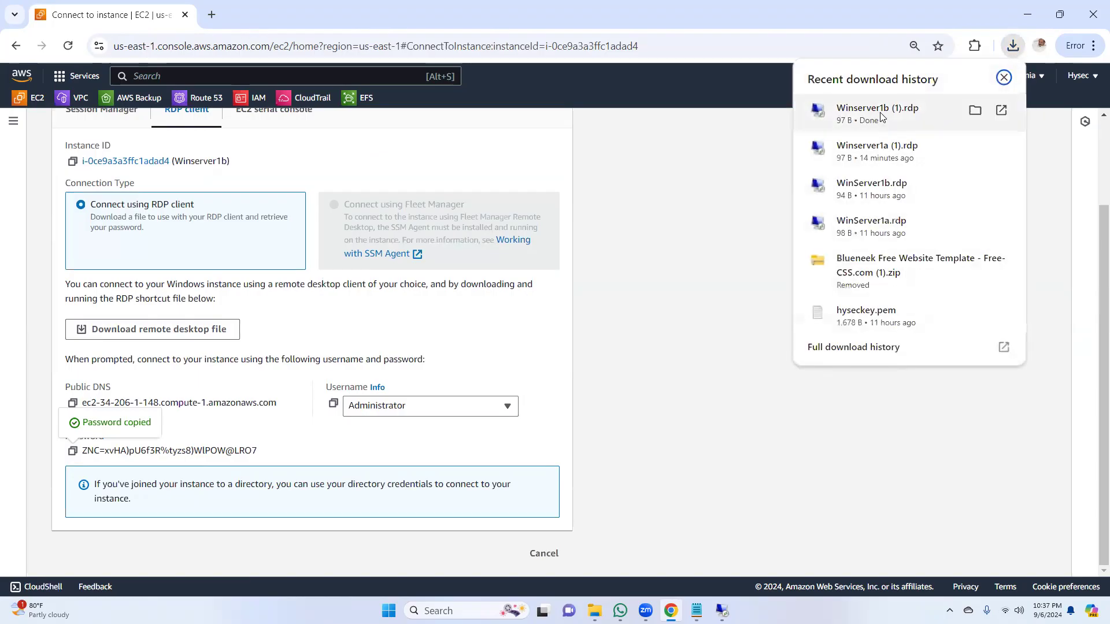
left_click(877, 112)
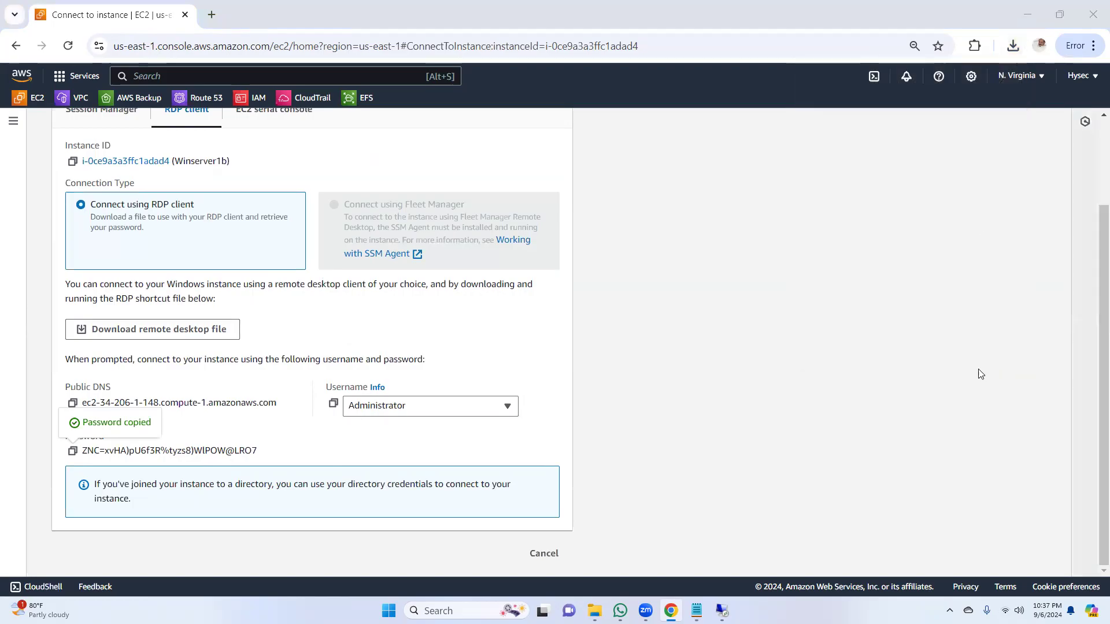
left_click(638, 370)
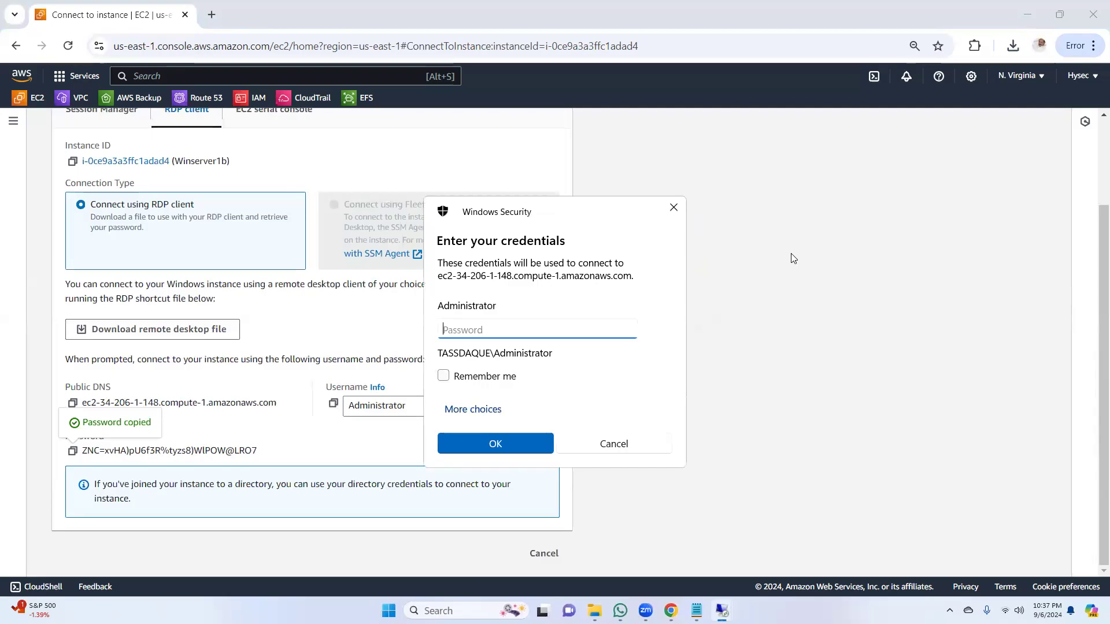
Step: Submit the copied Administrator password in the Winserver1b credentials and accept the untrusted certificate
key("ctrl+v")
left_click(517, 443)
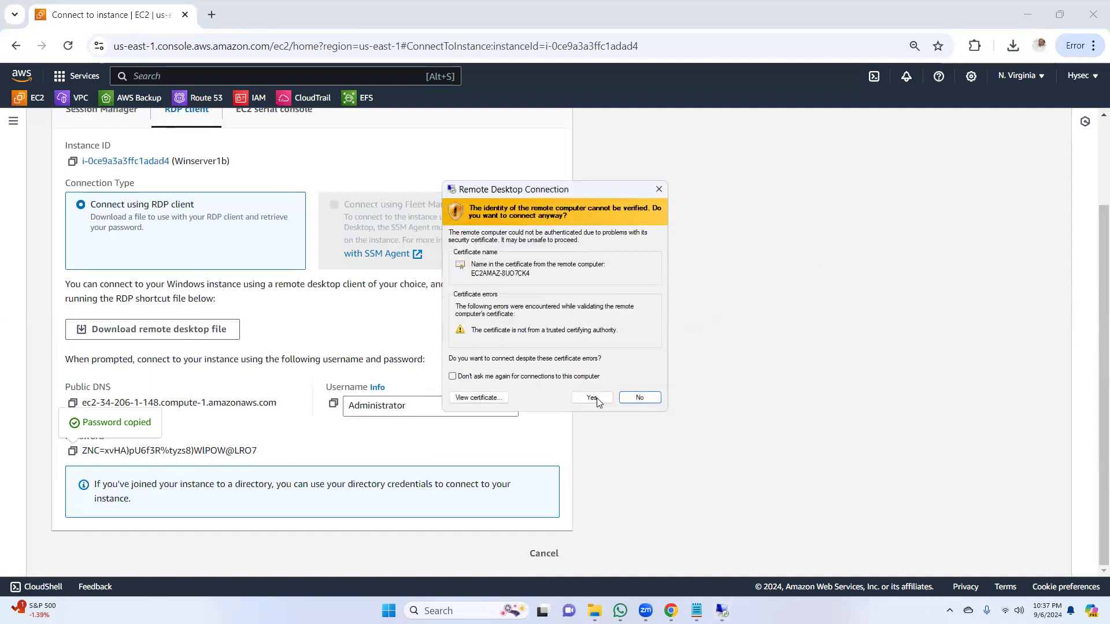
left_click(599, 398)
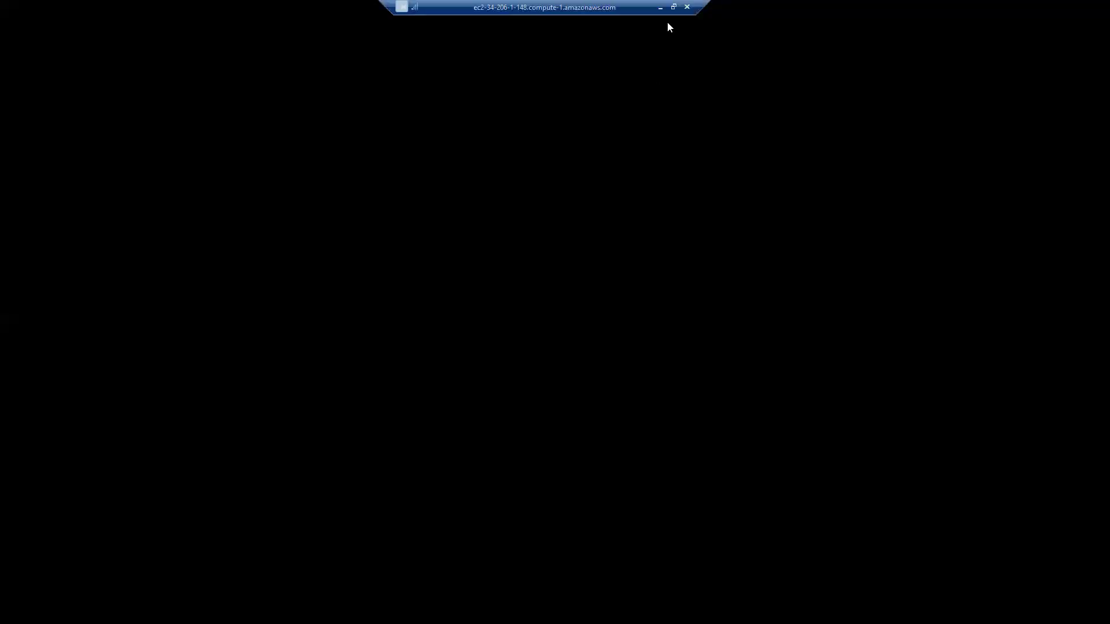
Step: Check the Winserver1a and Winserver1b remote desktop sessions in turn, leaving each one minimized
left_click(660, 6)
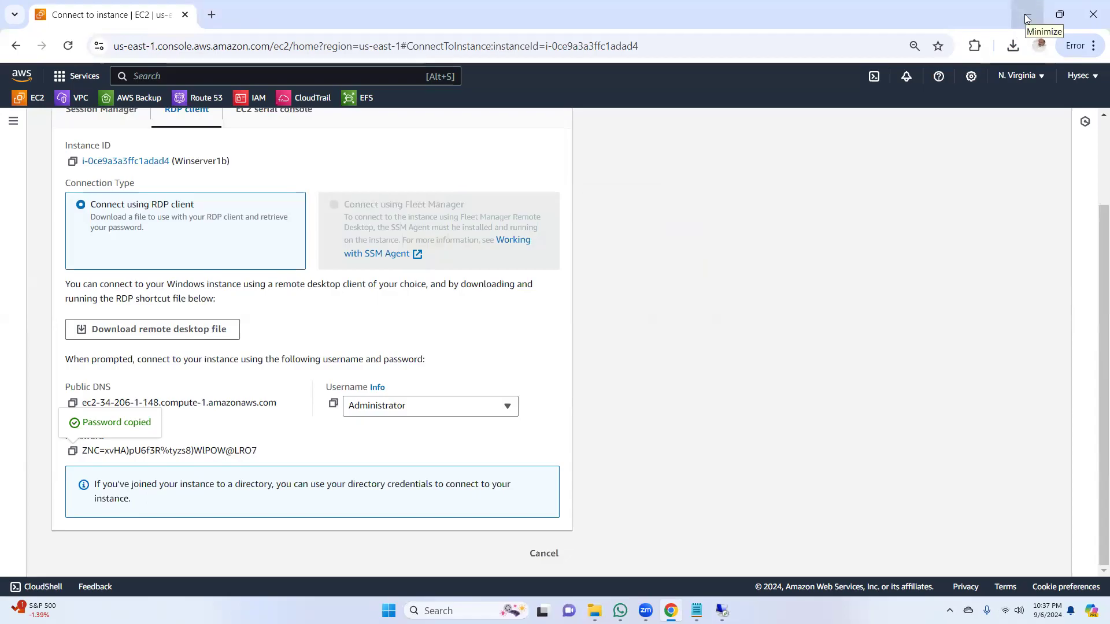
left_click_drag(1093, 287, 1080, 354)
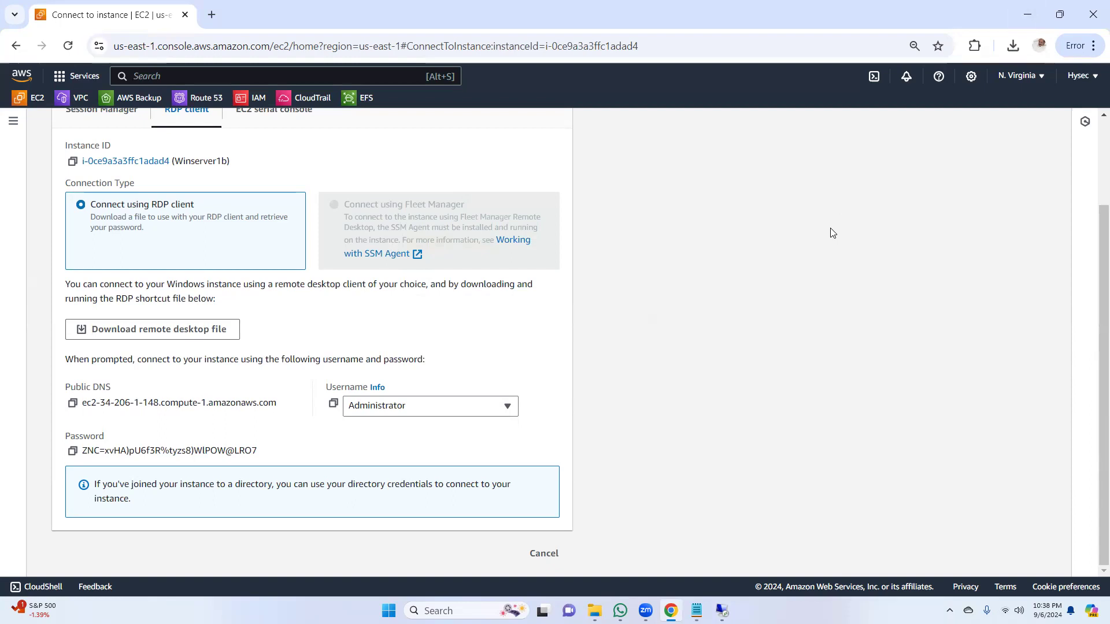
left_click(1027, 14)
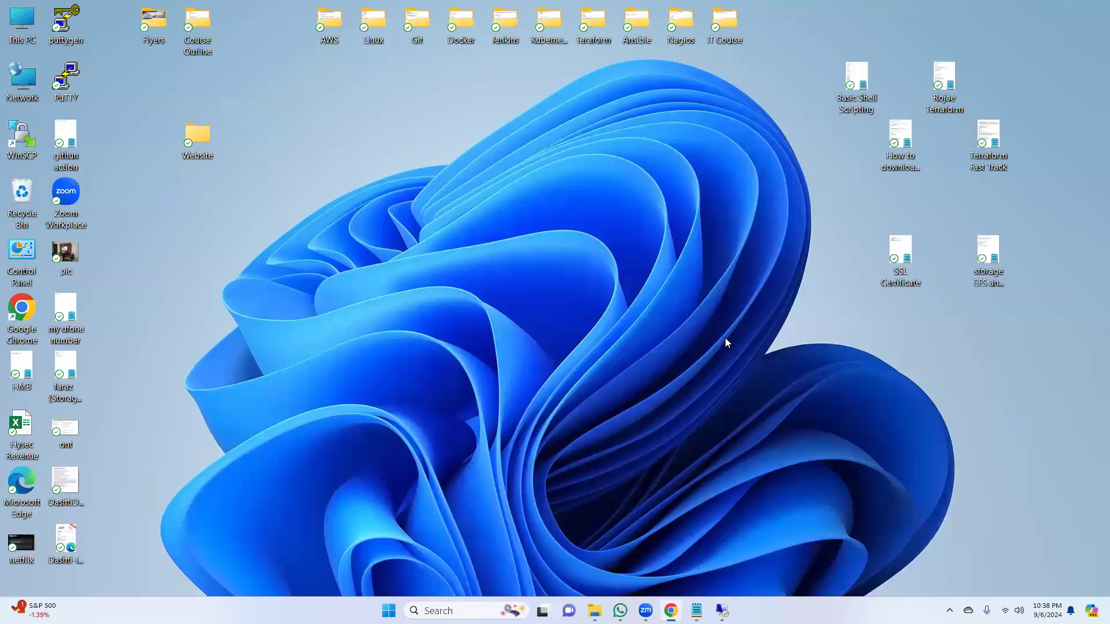
mouse_move(721, 611)
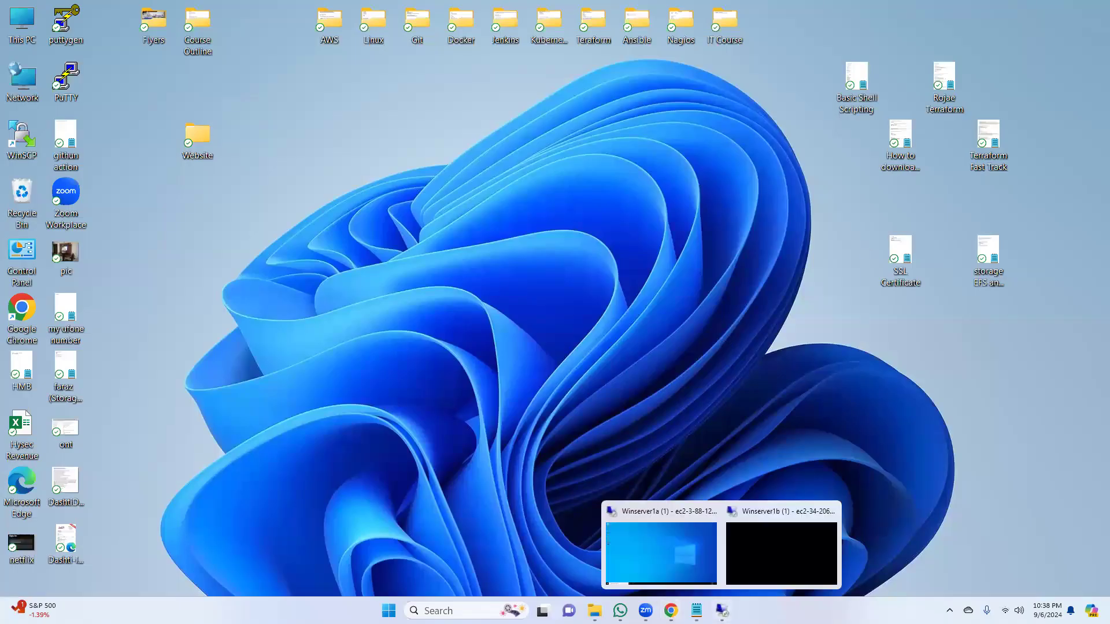
left_click(703, 554)
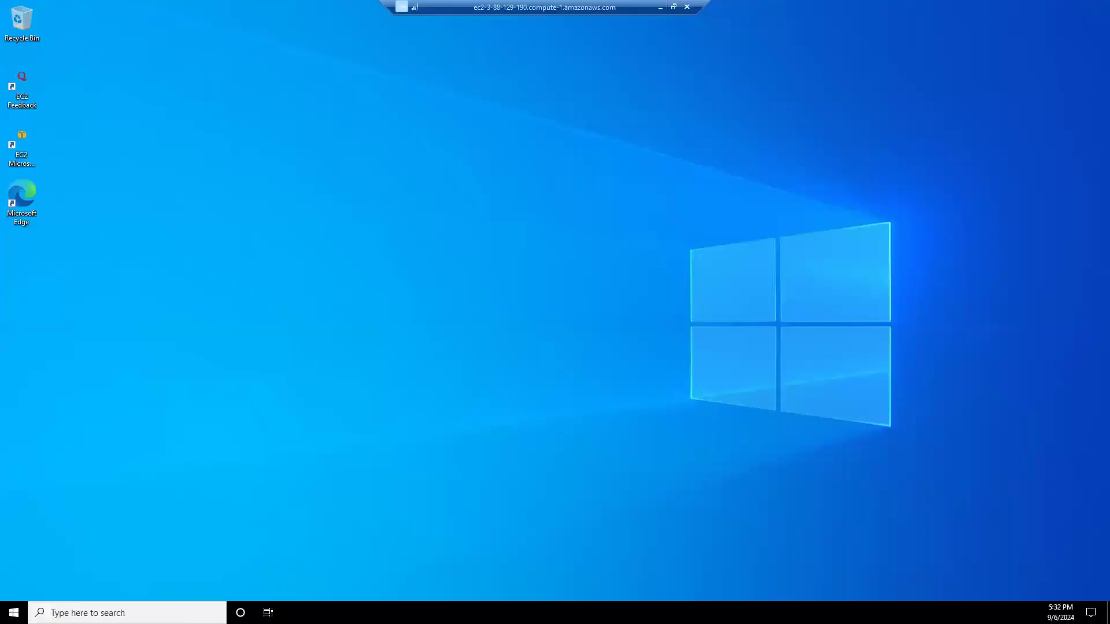
left_click(660, 7)
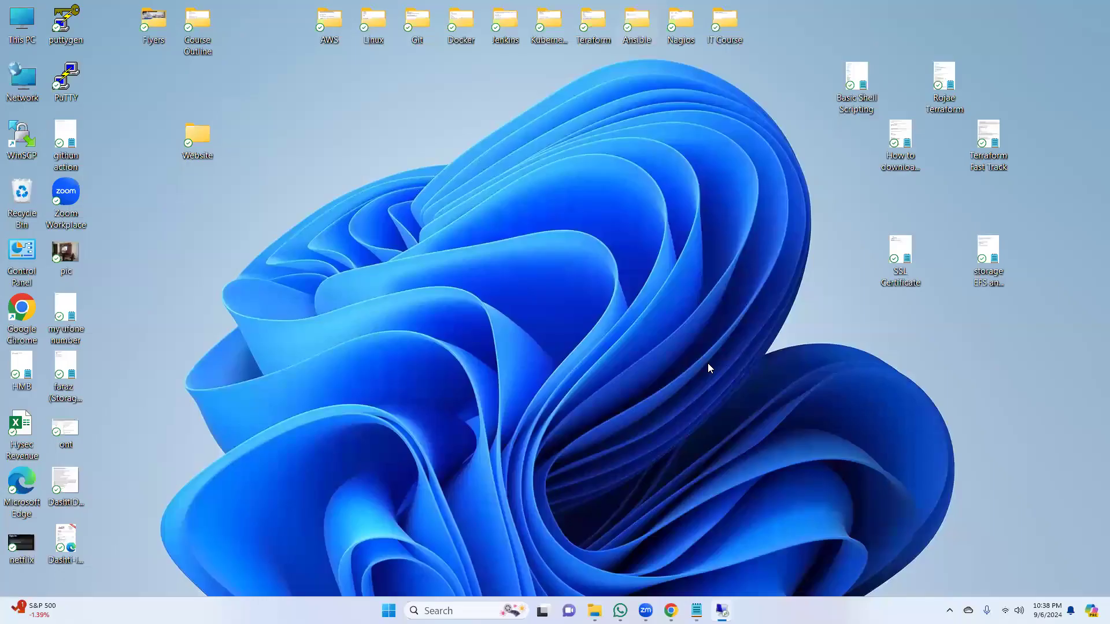
mouse_move(722, 610)
left_click(790, 550)
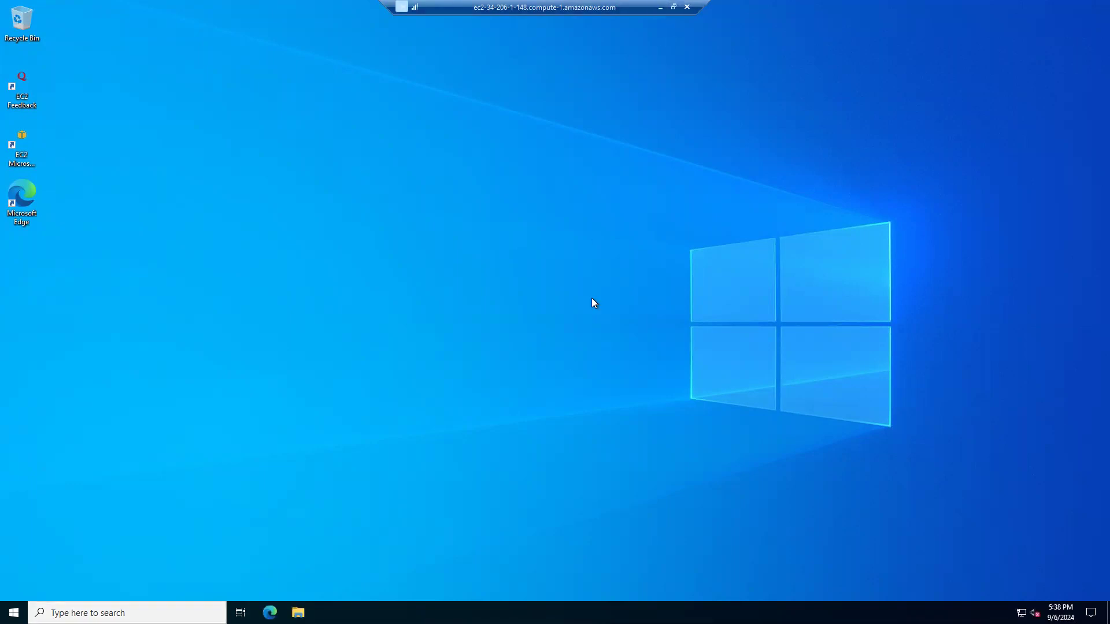
left_click(660, 7)
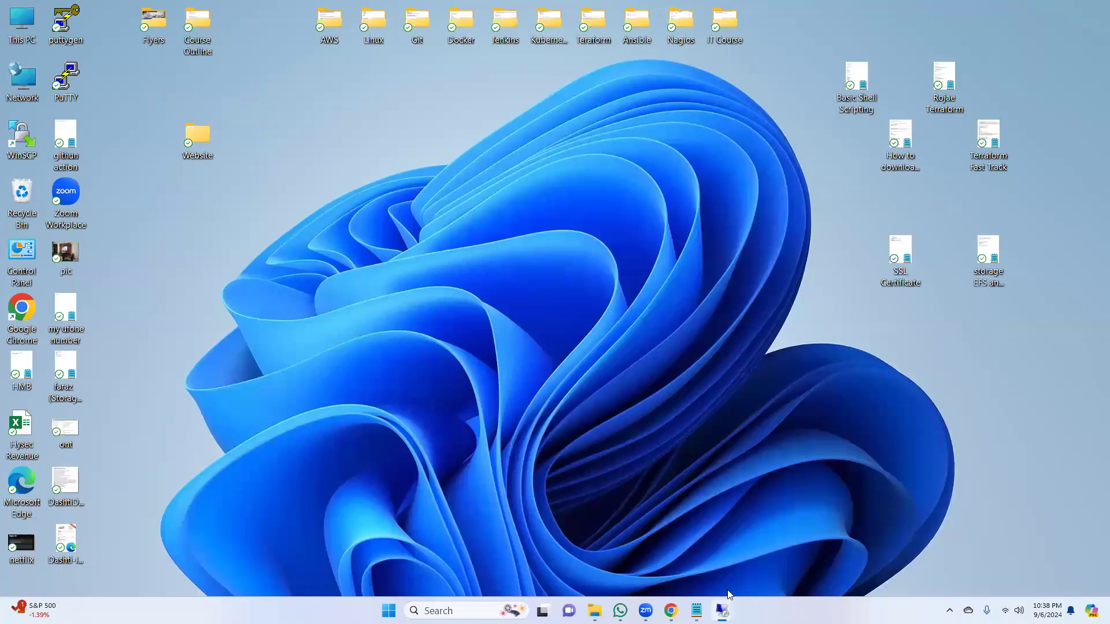
Step: Reopen the Winserver1a remote session repeatedly to check whether its desktop responds, minimizing it each time
mouse_move(722, 610)
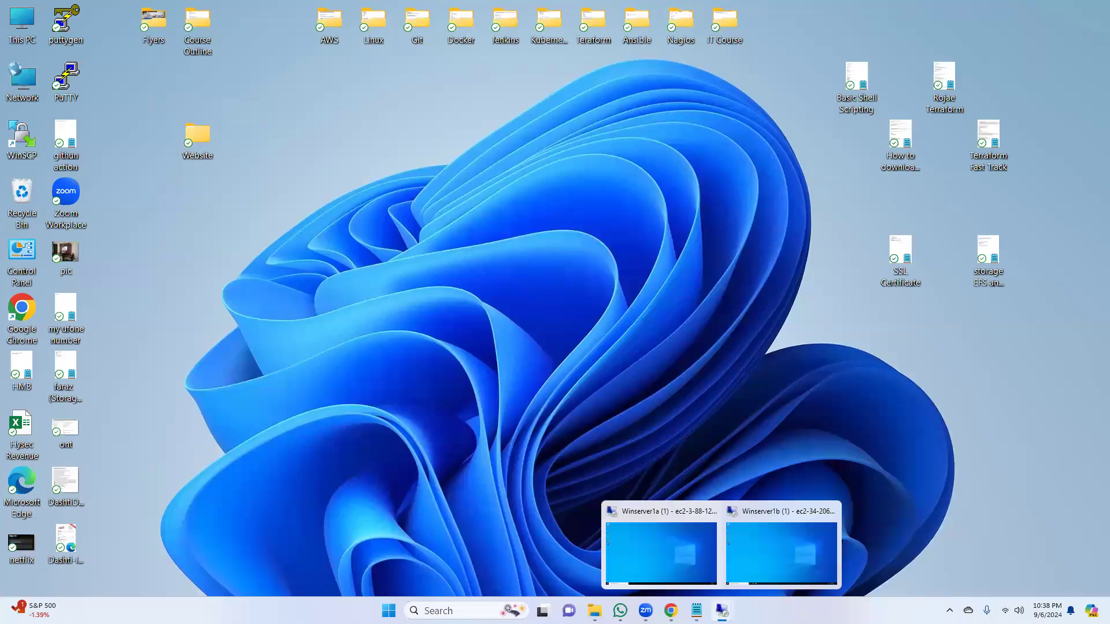
left_click(636, 540)
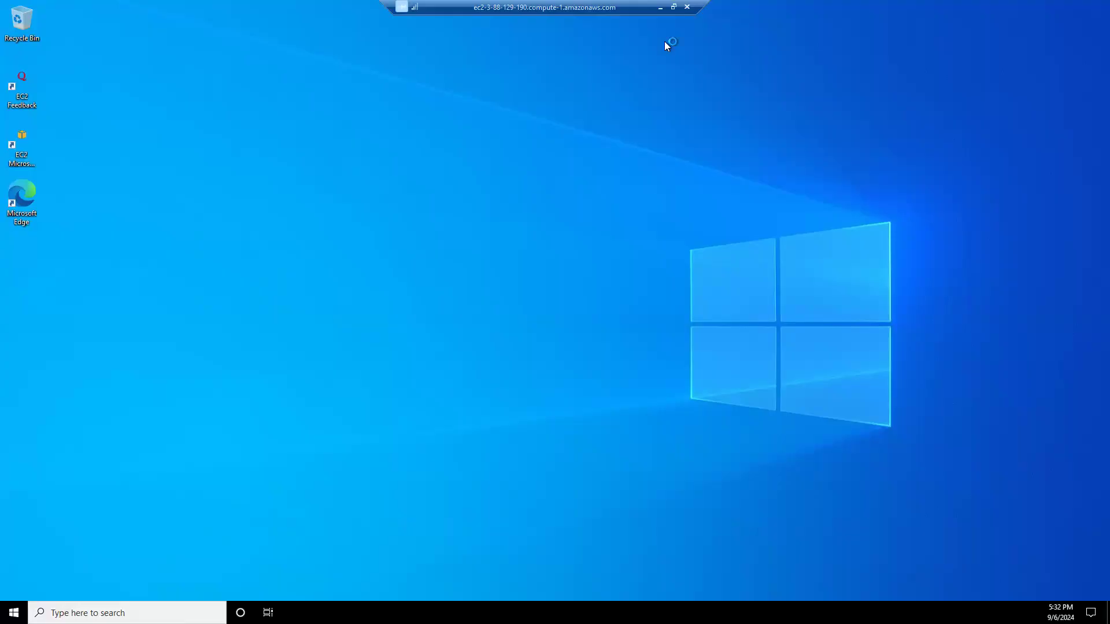
left_click(660, 7)
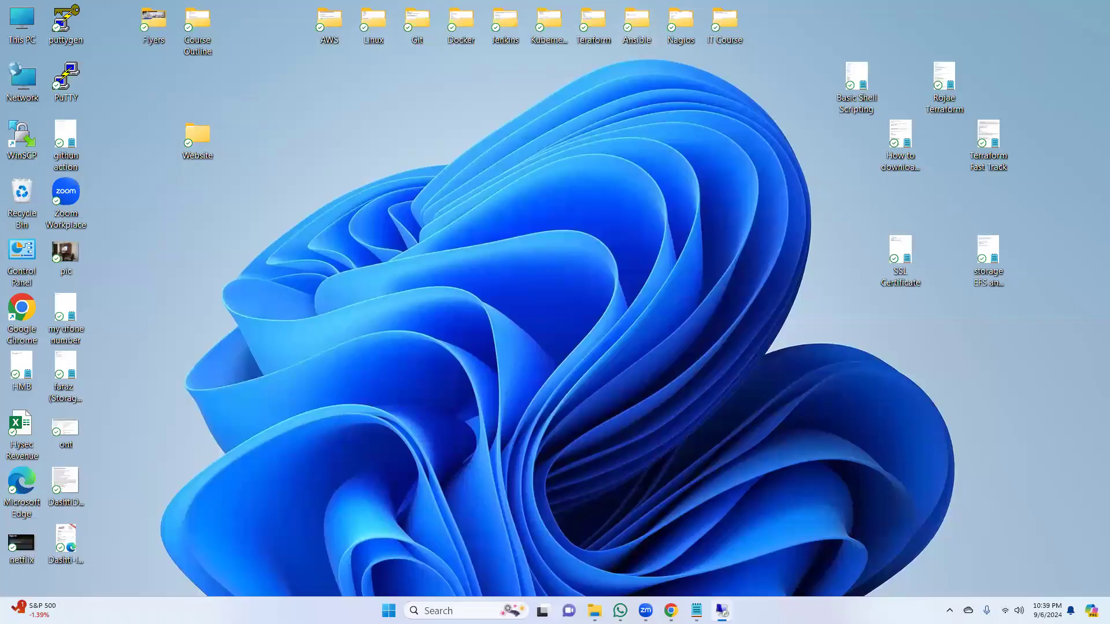
mouse_move(725, 611)
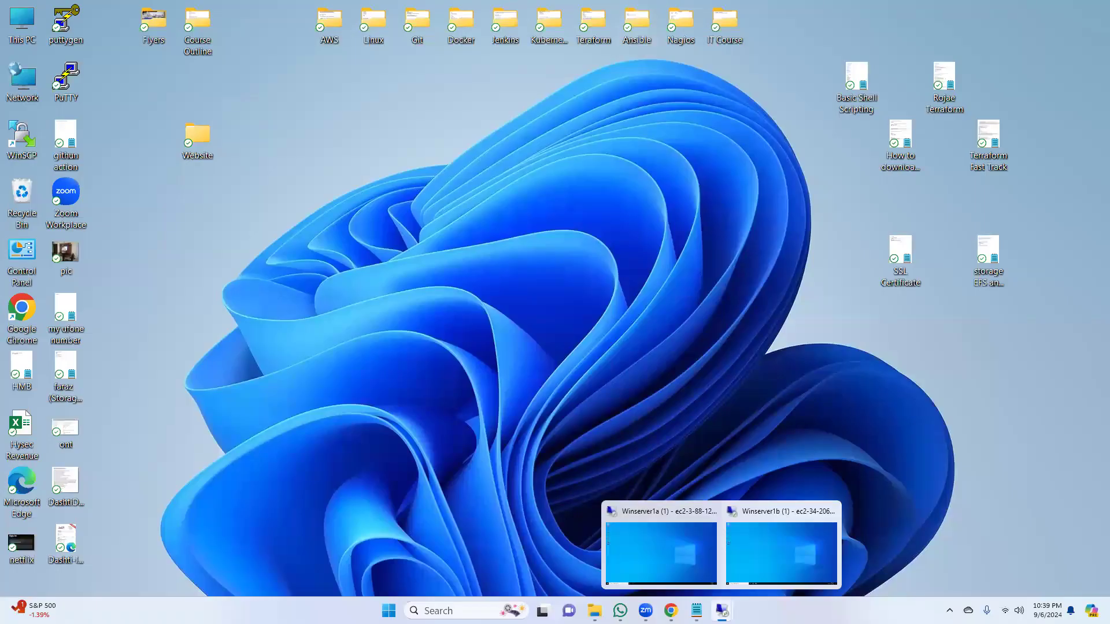
left_click(667, 549)
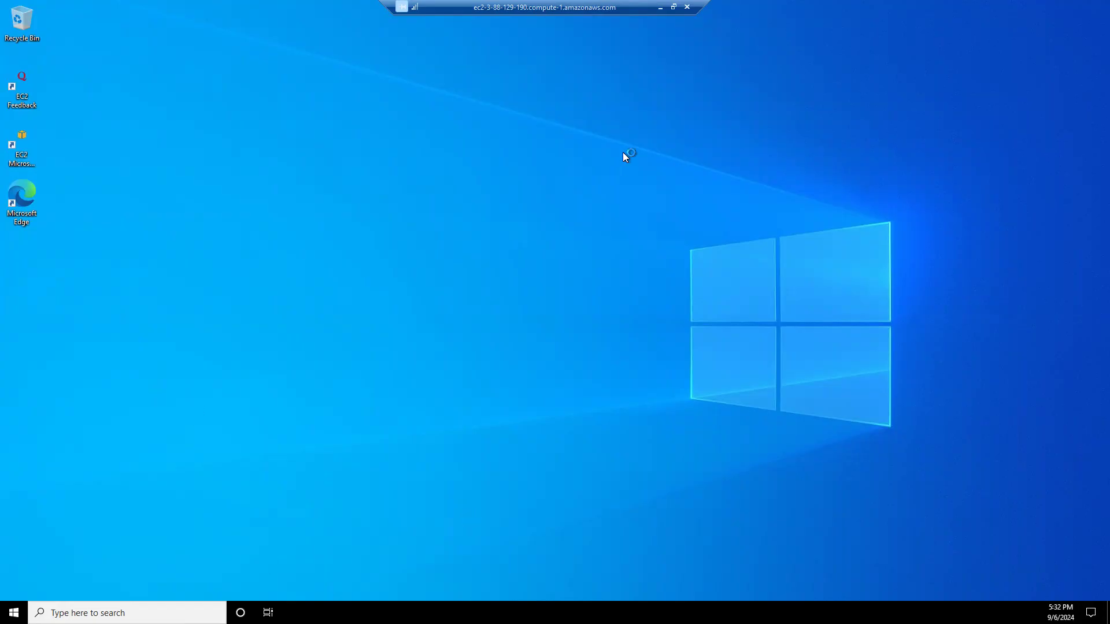
left_click(661, 10)
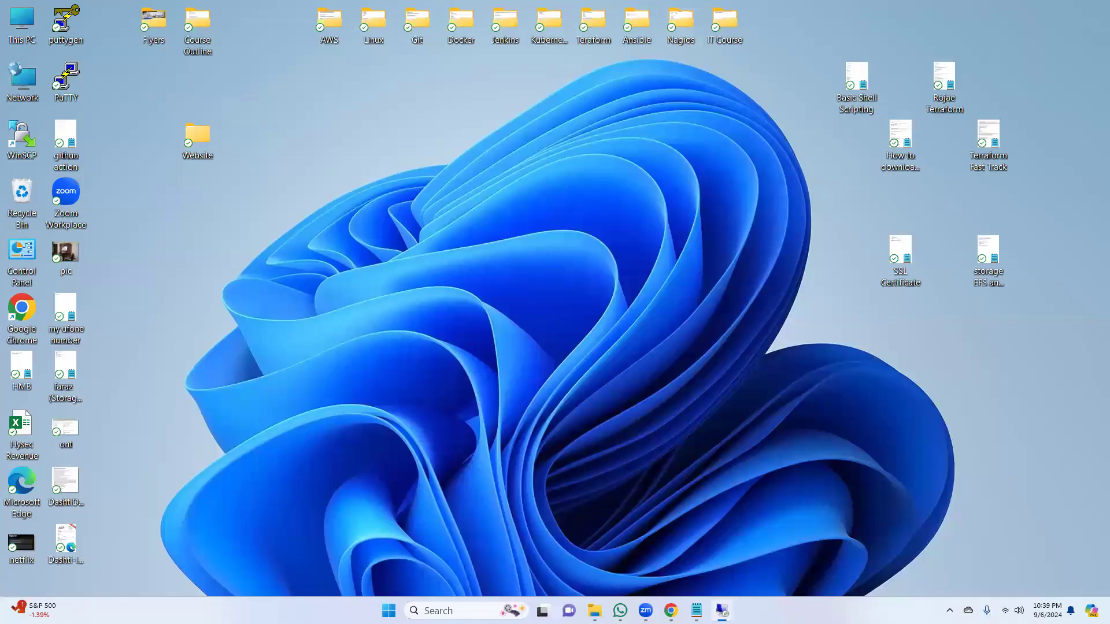
mouse_move(721, 611)
left_click(661, 544)
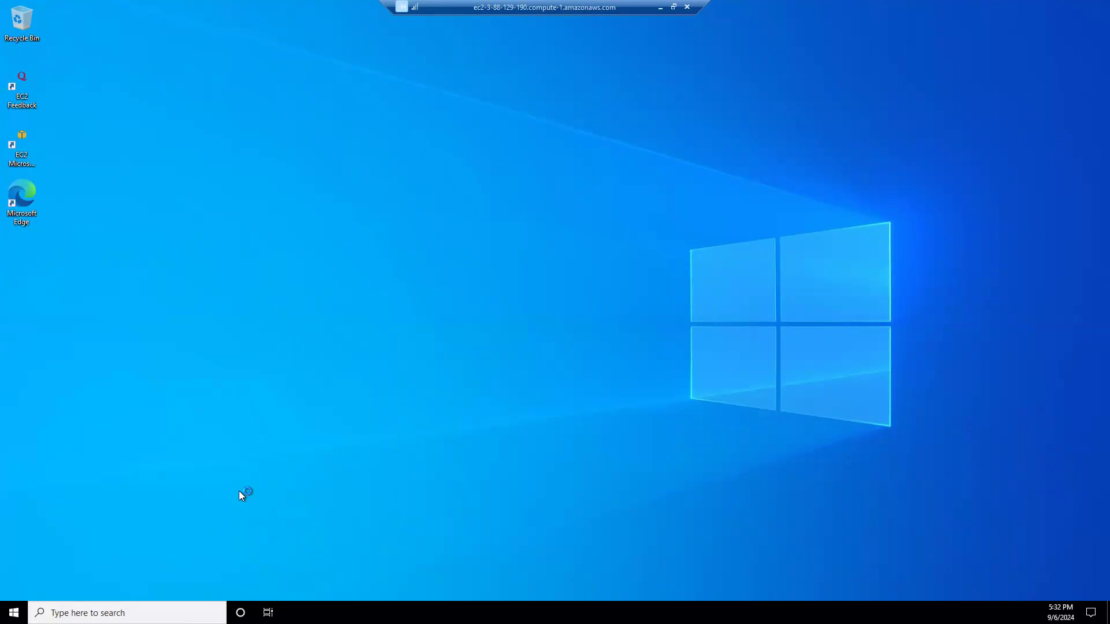
left_click(660, 9)
mouse_move(722, 610)
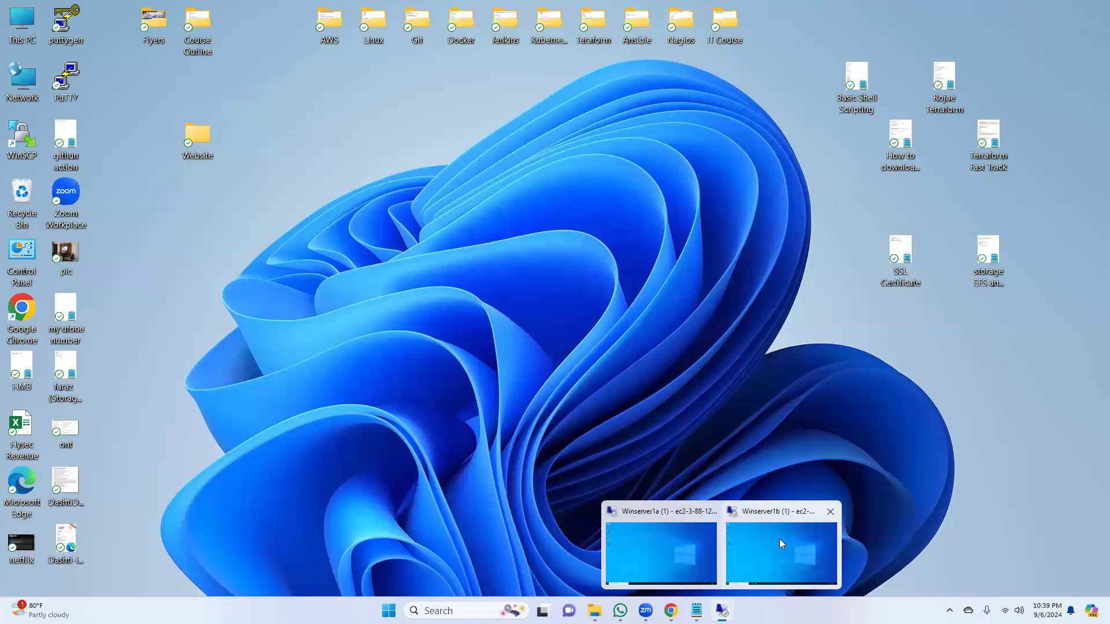
left_click(667, 549)
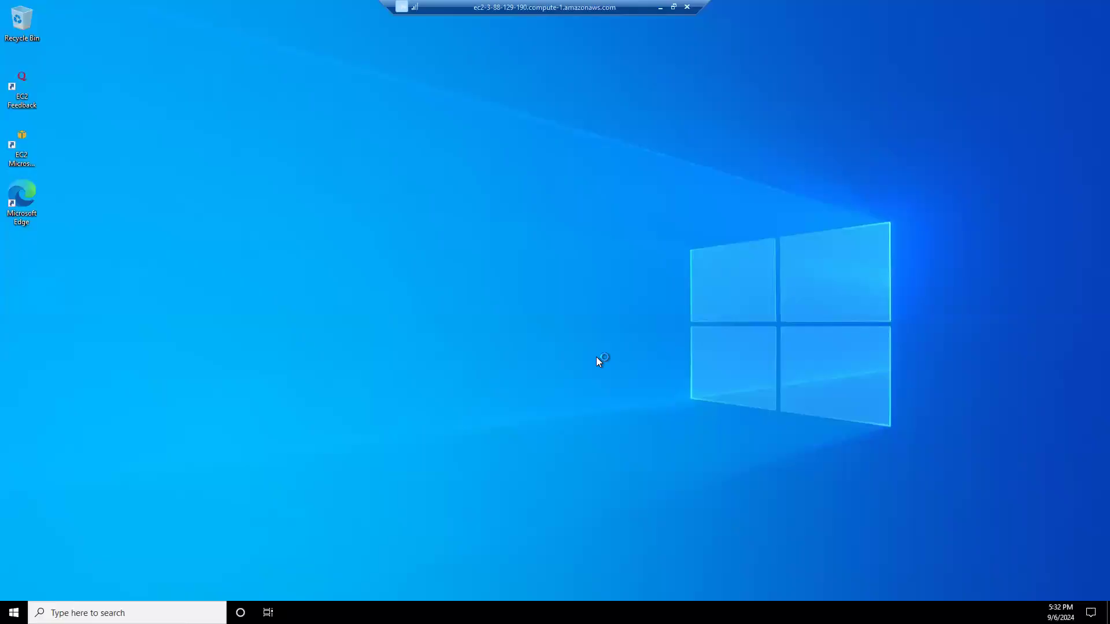
left_click(660, 8)
Step: Check the Winserver1b desktop with its instance details, and compare it with the Winserver1a session
mouse_move(722, 610)
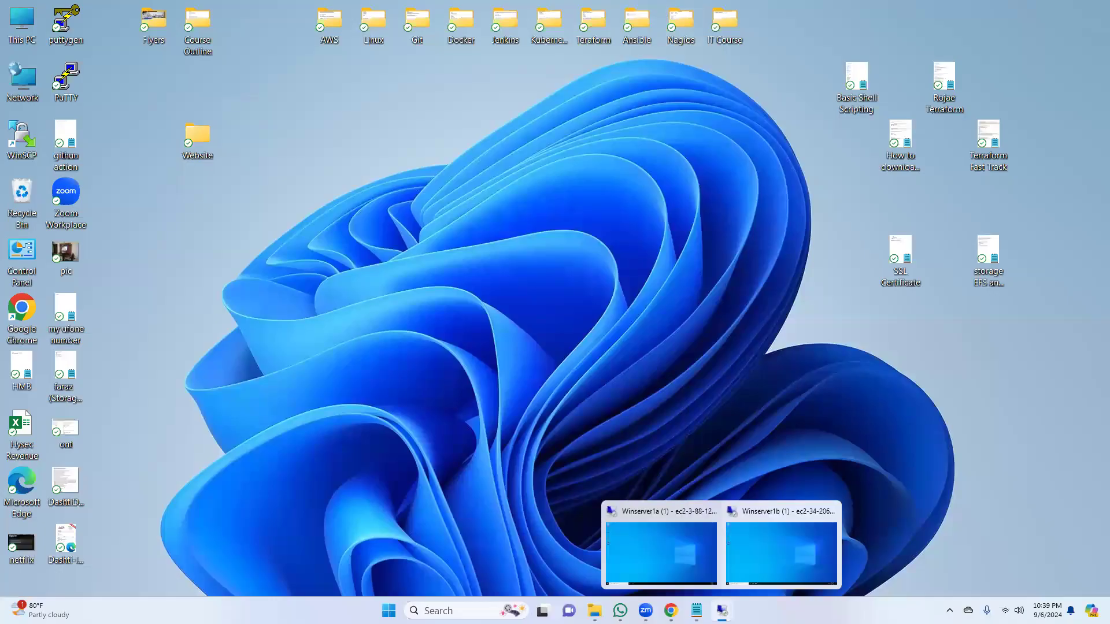
left_click(778, 545)
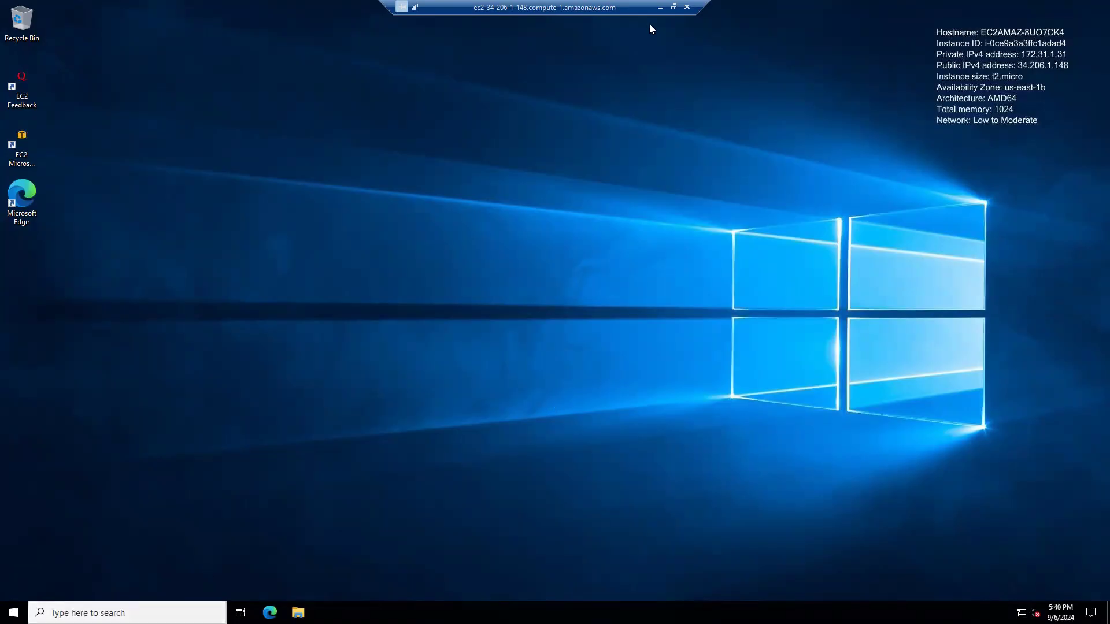
right_click(384, 158)
left_click(414, 217)
mouse_move(722, 610)
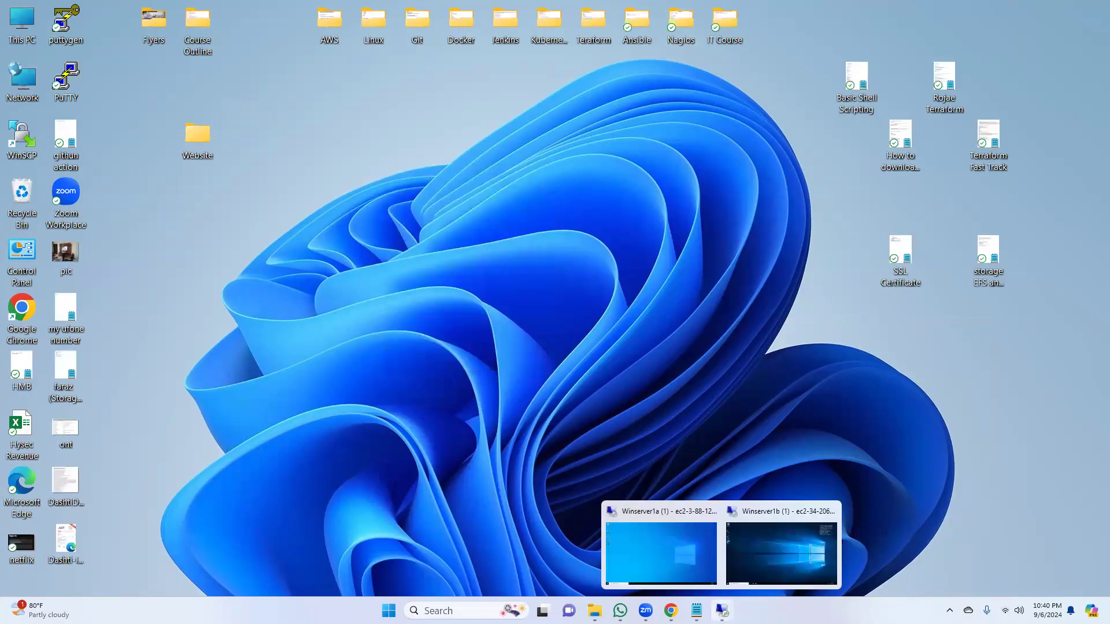
left_click(679, 547)
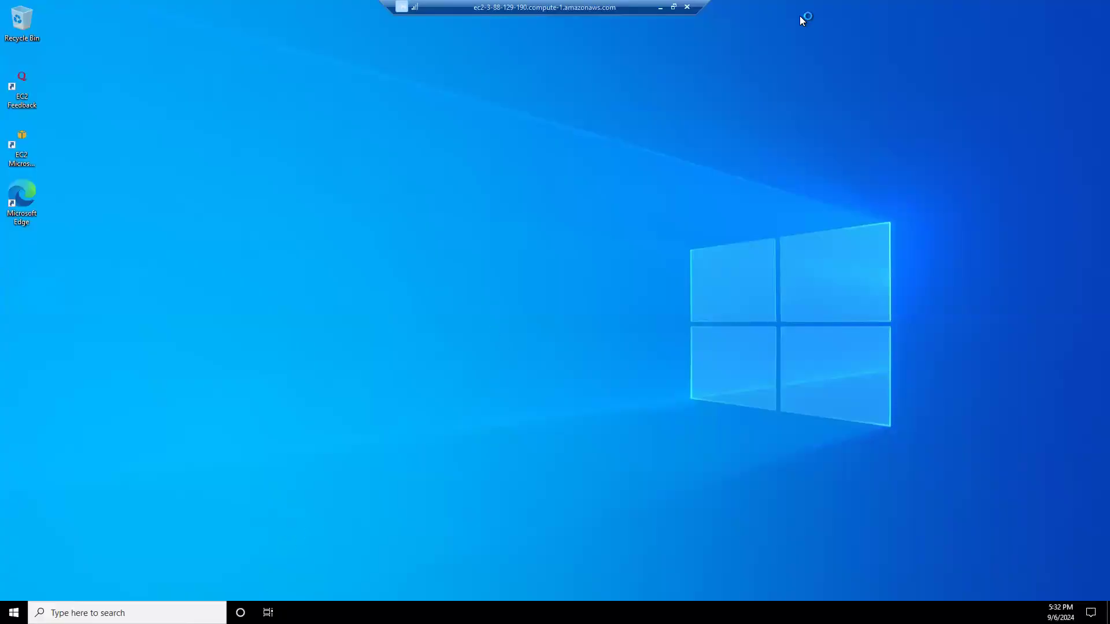
left_click(660, 7)
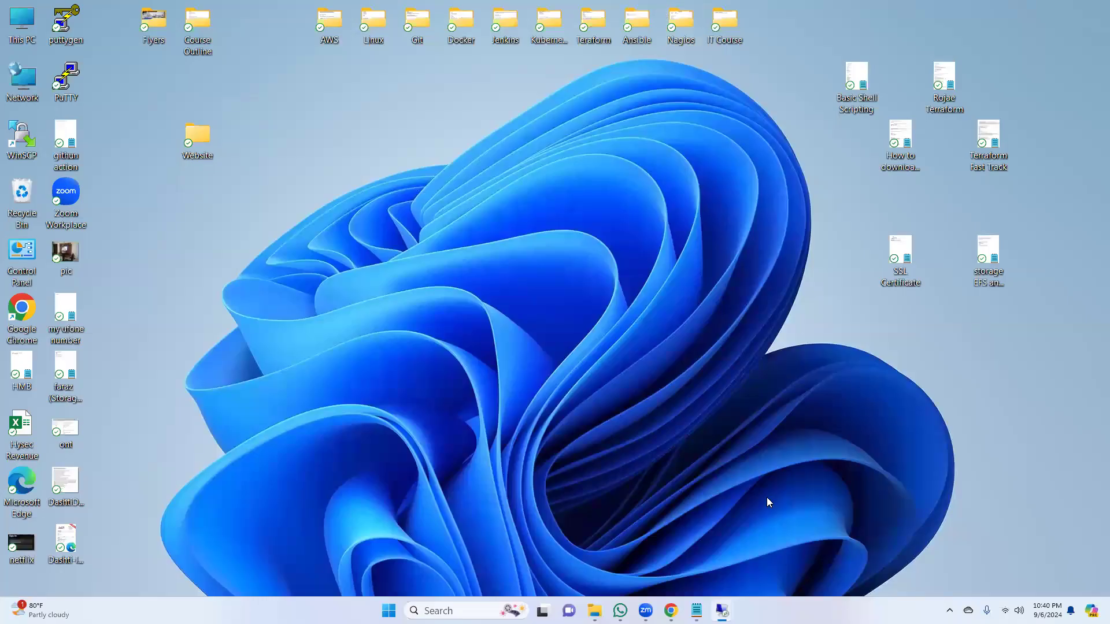
Step: Bring up the storage EFS and EBS.txt lab notes and highlight the availability zones 1a and 1b
left_click(696, 610)
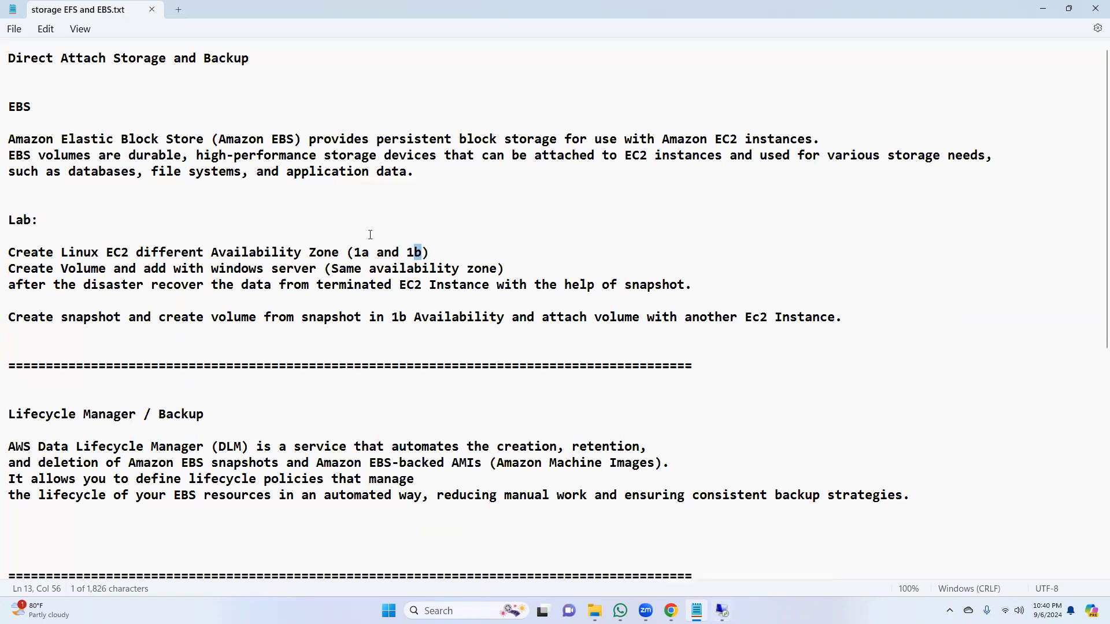
left_click_drag(354, 253, 368, 256)
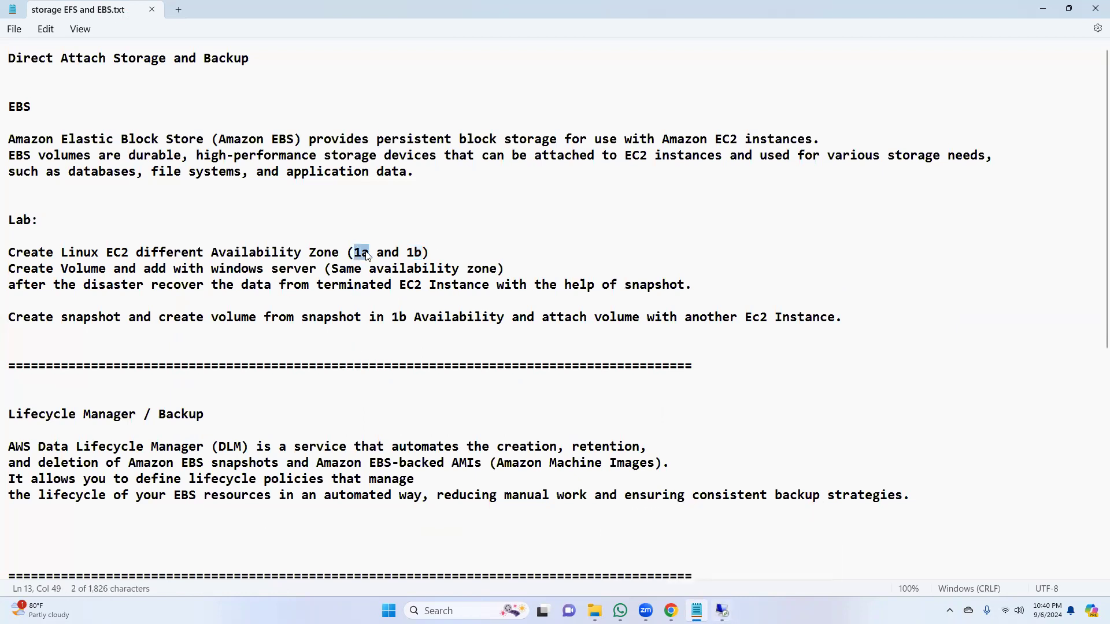
left_click_drag(407, 253, 420, 255)
Step: Check the Winserver1a remote session once more and return to the lab notes
mouse_move(671, 611)
left_click(671, 553)
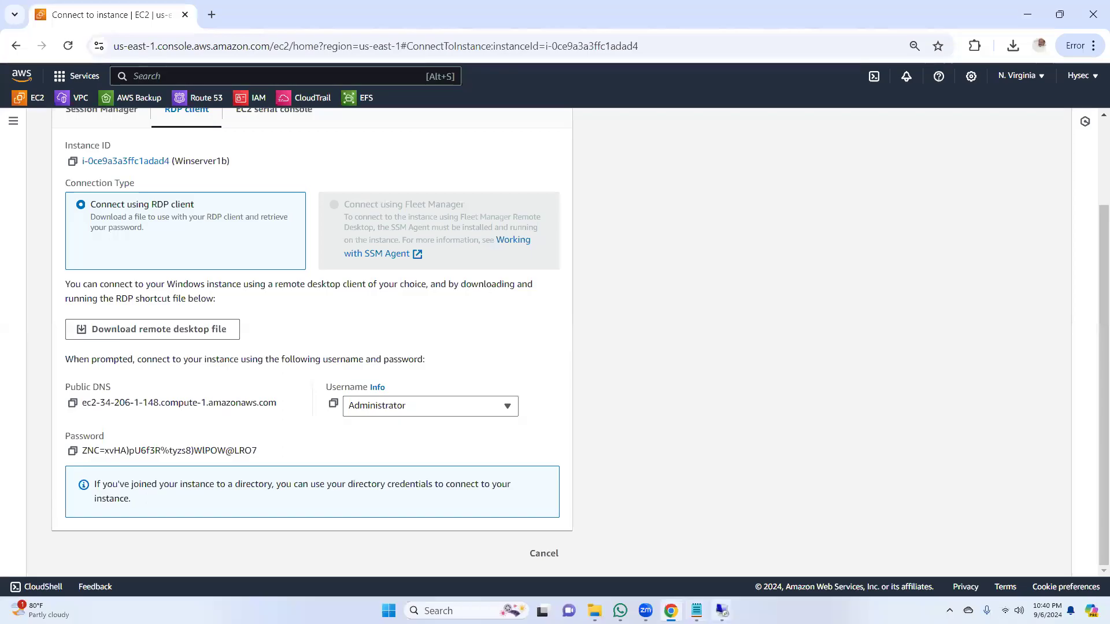
mouse_move(721, 611)
left_click(659, 561)
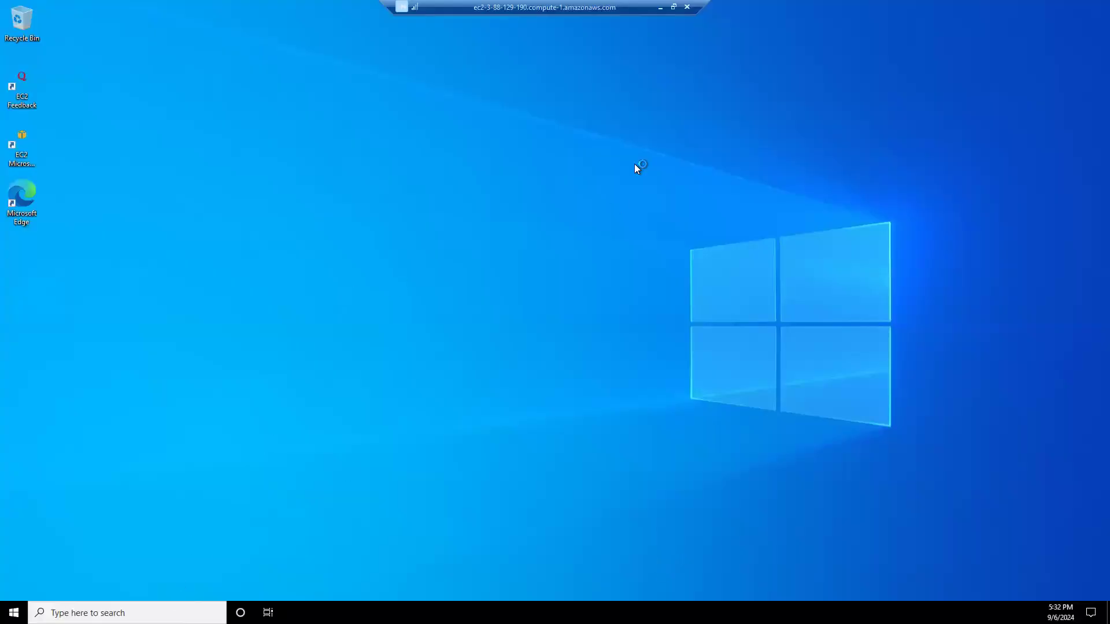
left_click(659, 8)
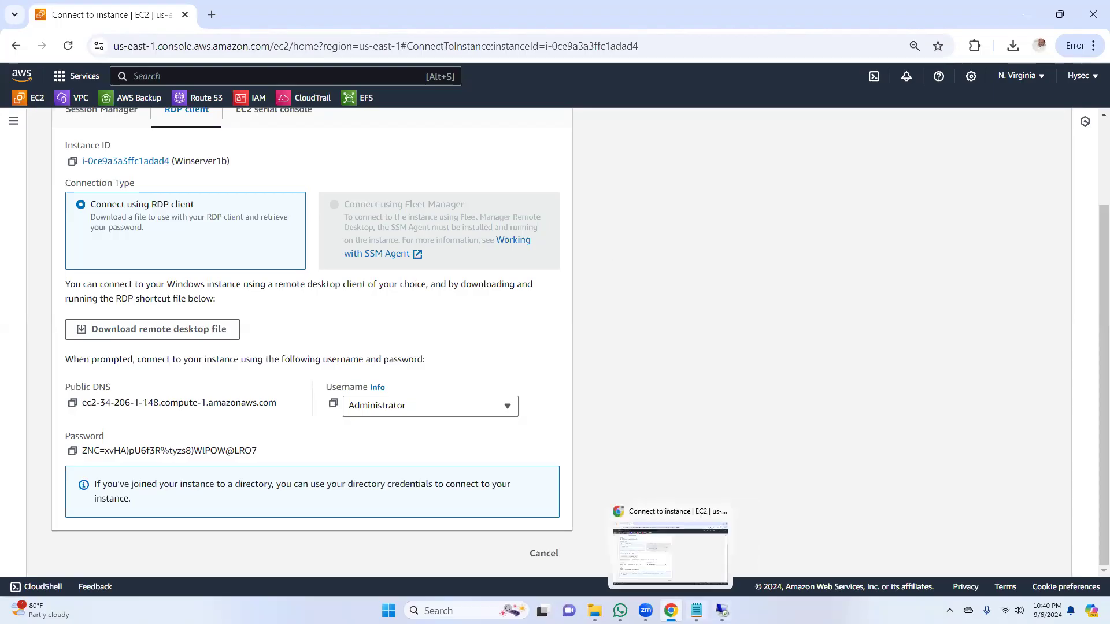
left_click(696, 610)
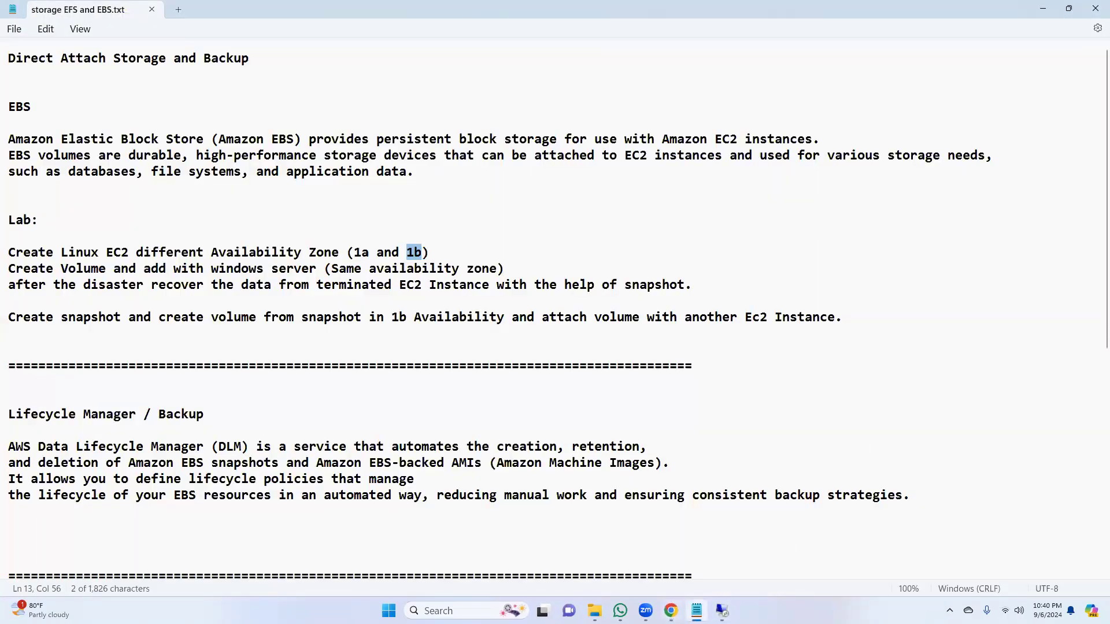
Step: Switch to Chrome, open the EC2 Volumes list and inspect the 10 GiB gp3 volume's zone, state and attachment
left_click(671, 611)
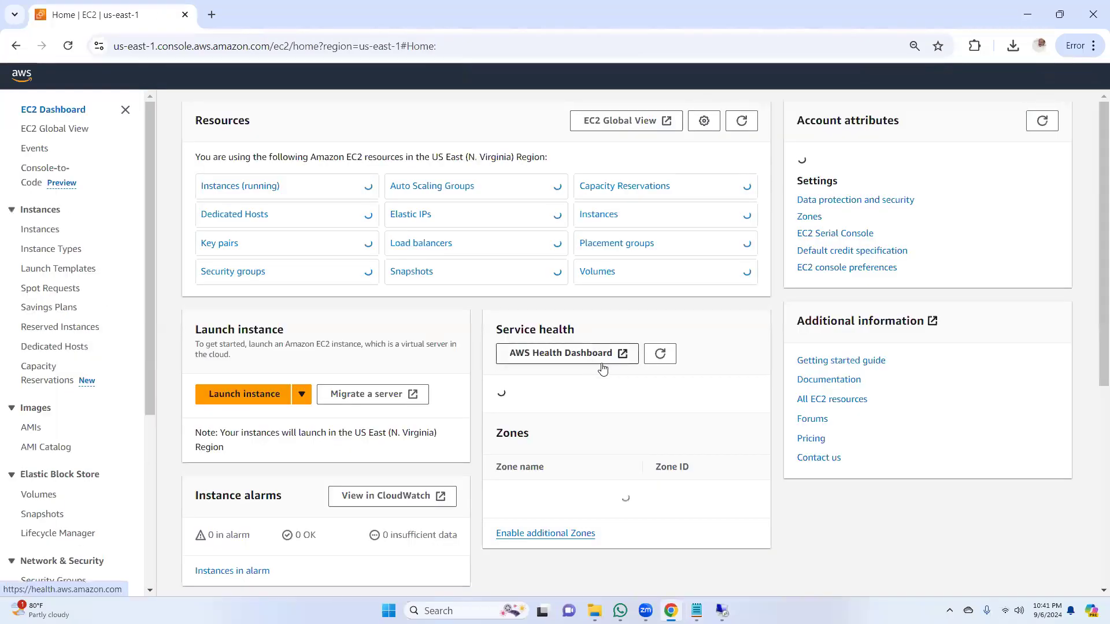
left_click_drag(150, 345, 146, 403)
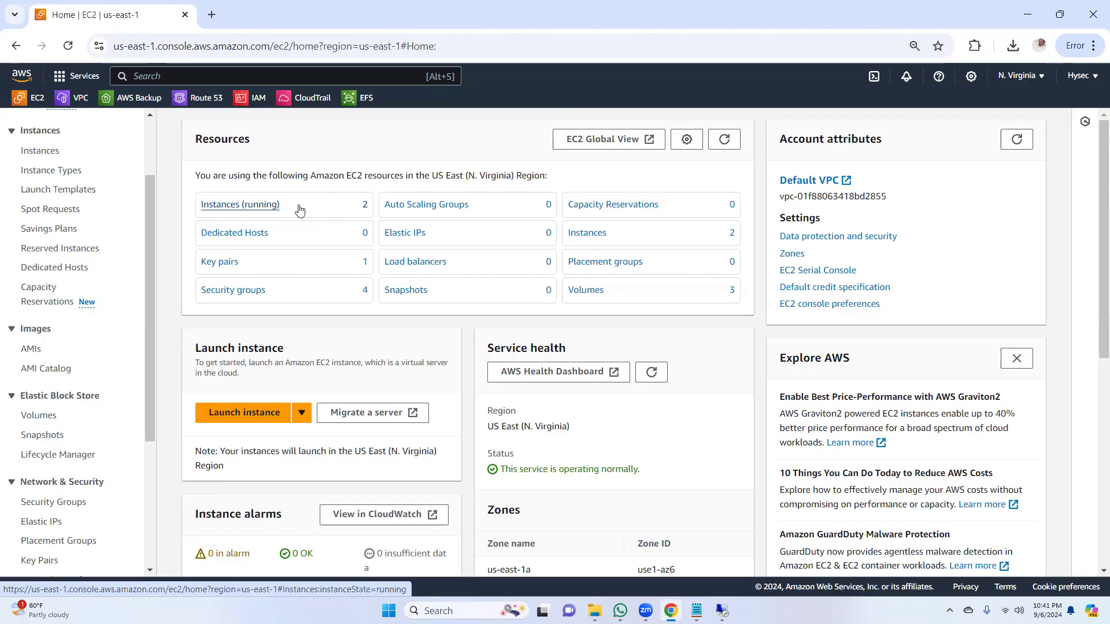
left_click(39, 419)
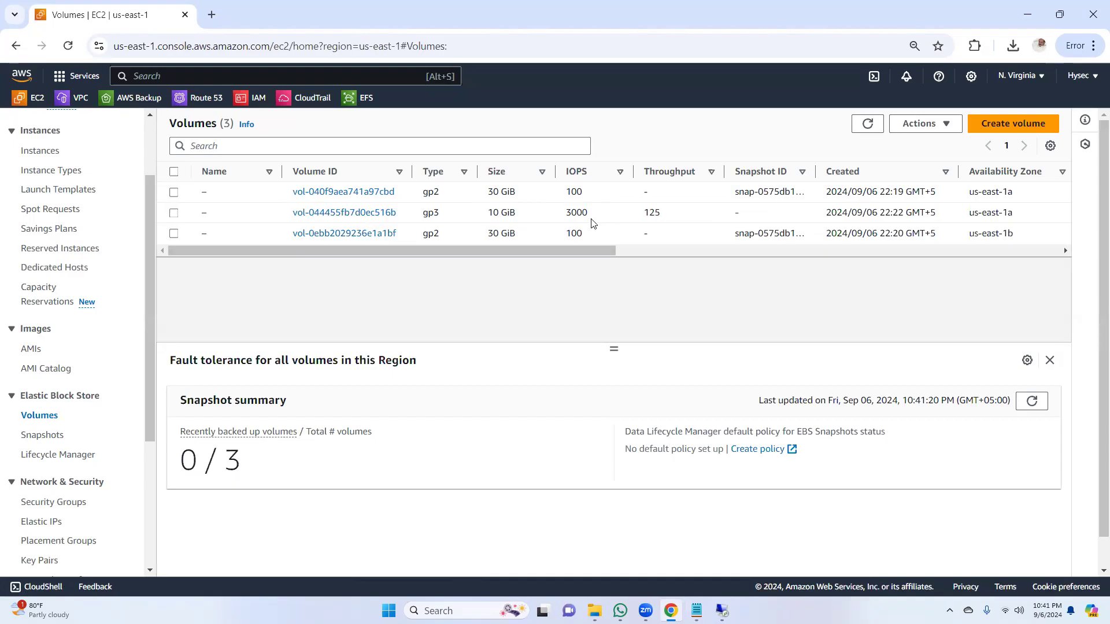
left_click_drag(516, 213, 293, 213)
left_click_drag(508, 253, 733, 251)
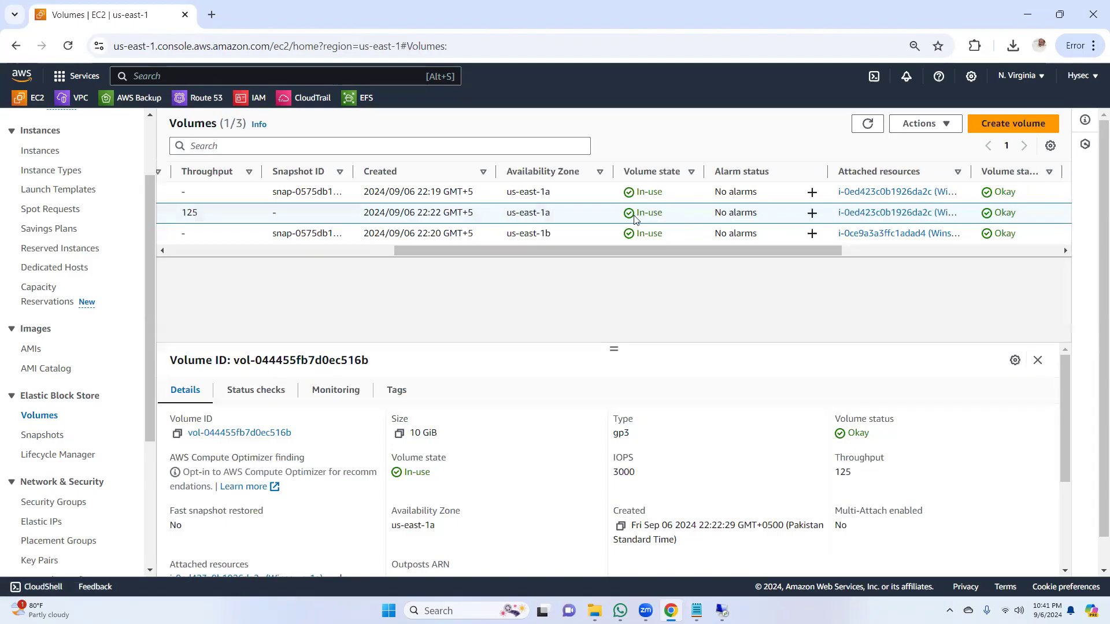
left_click_drag(682, 251, 317, 259)
Step: Select the 10 GiB gp3 volume in us-east-1a and open the snapshot creation form for it
left_click(174, 214)
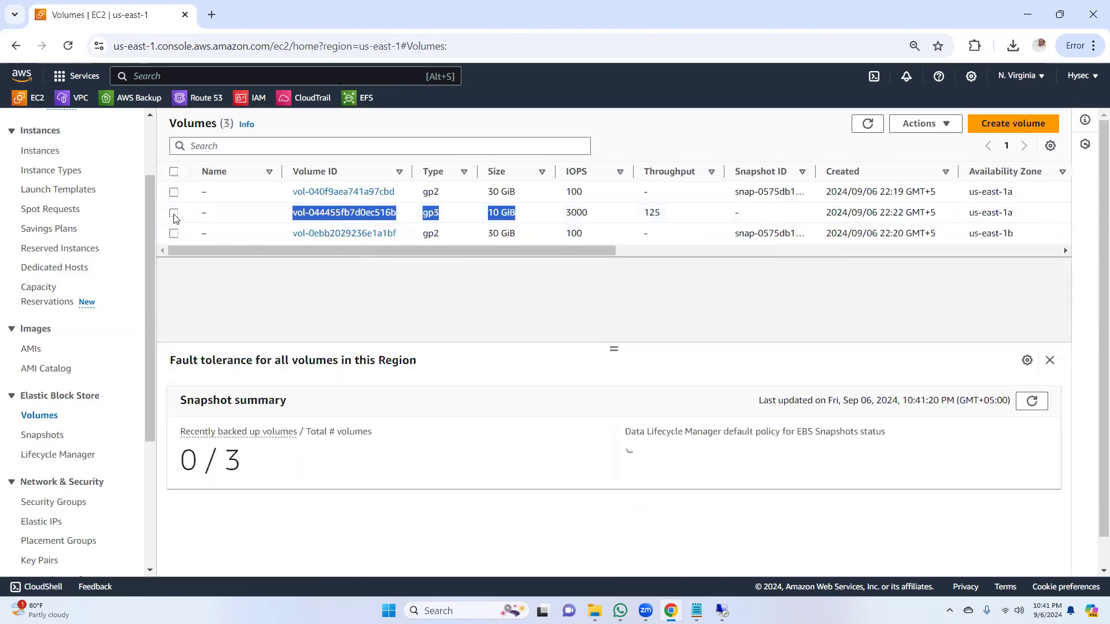
left_click(173, 213)
left_click(949, 123)
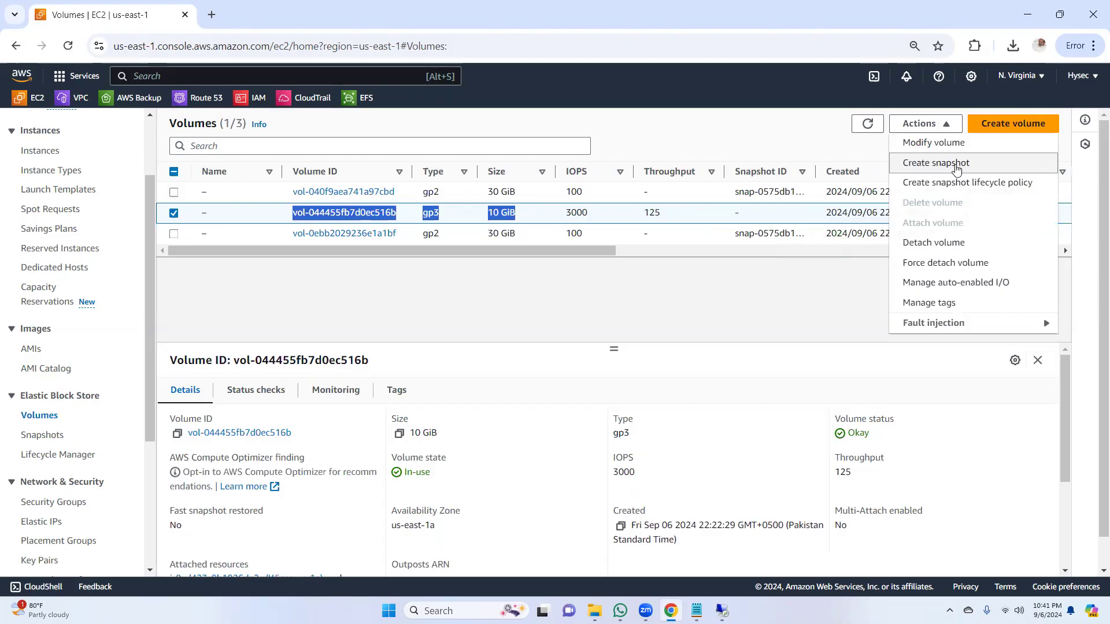
left_click(955, 168)
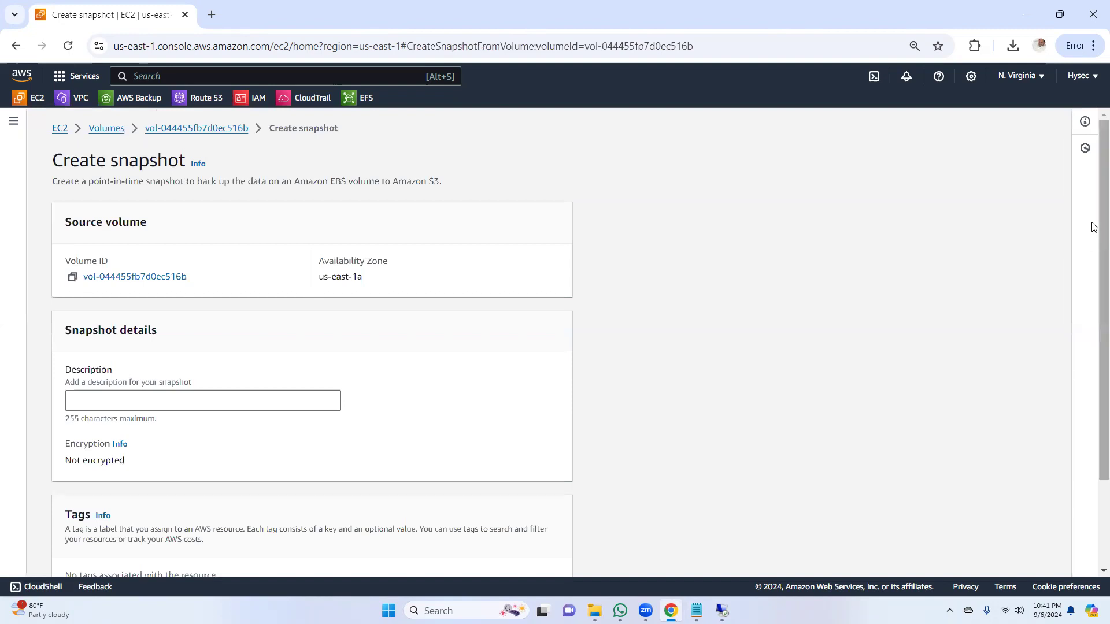
Step: Create the snapshot of the 10 GiB volume with the description "snapshot1" and dismiss the confirmation banner
left_click_drag(1094, 227, 1093, 339)
left_click(203, 288)
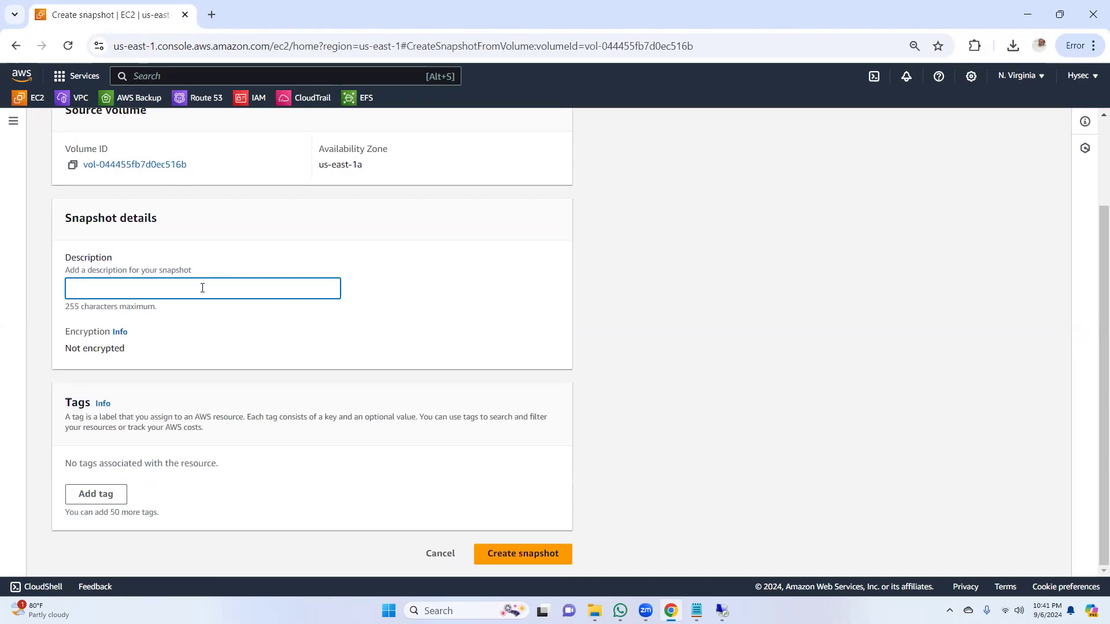
type("snapshot1")
left_click(522, 553)
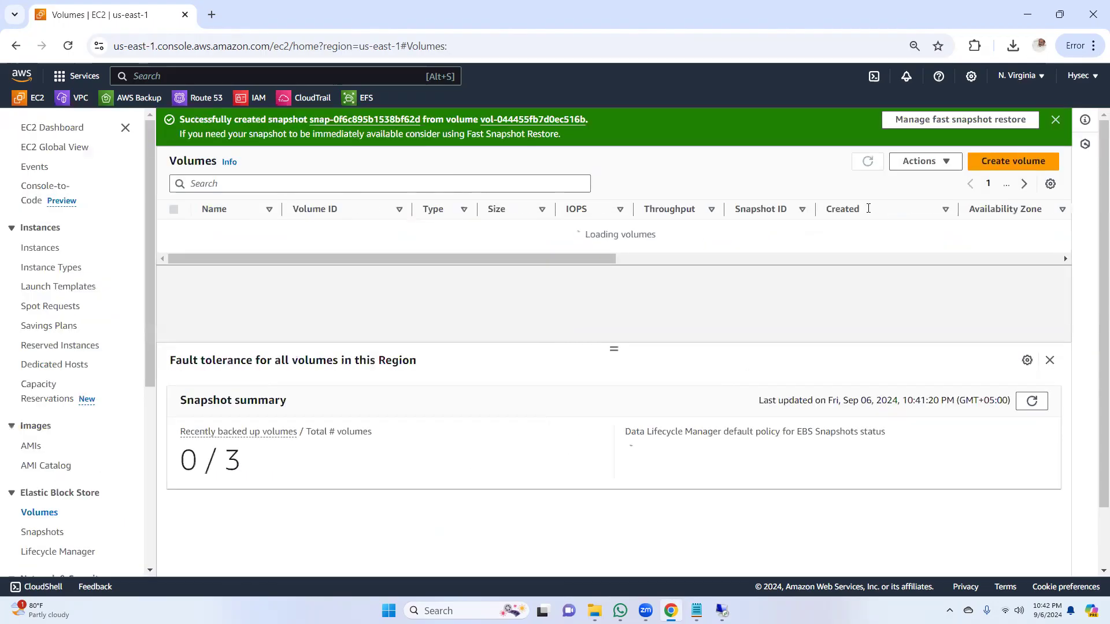
left_click(1055, 123)
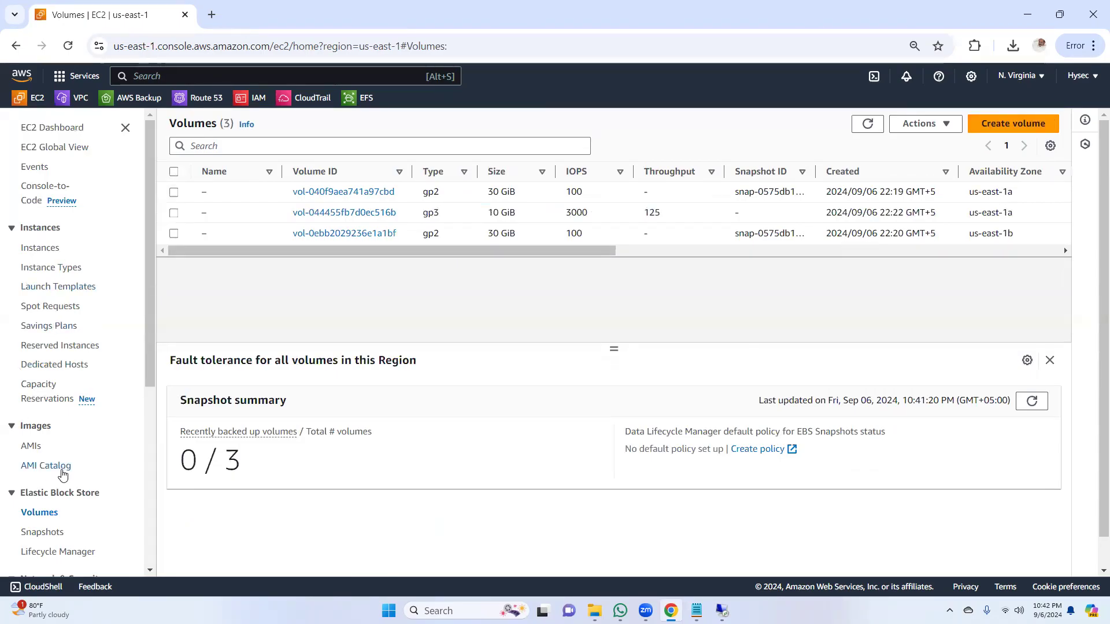
Step: Open the Snapshots list and select snapshot1 to check its status and details
left_click(51, 533)
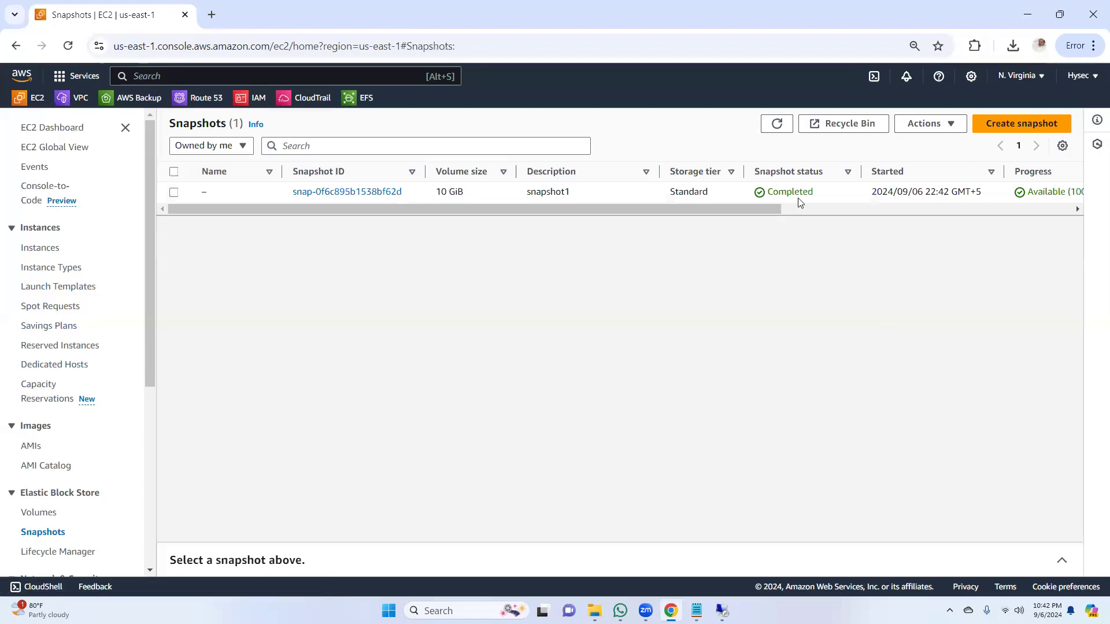
left_click_drag(729, 207, 533, 217)
left_click(172, 195)
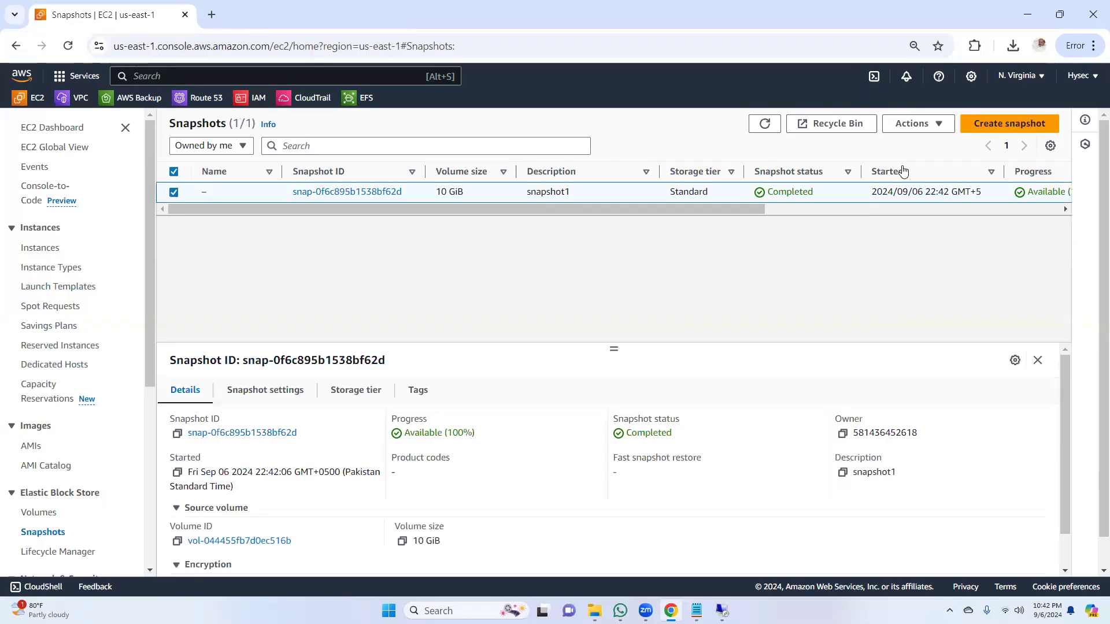
left_click(938, 127)
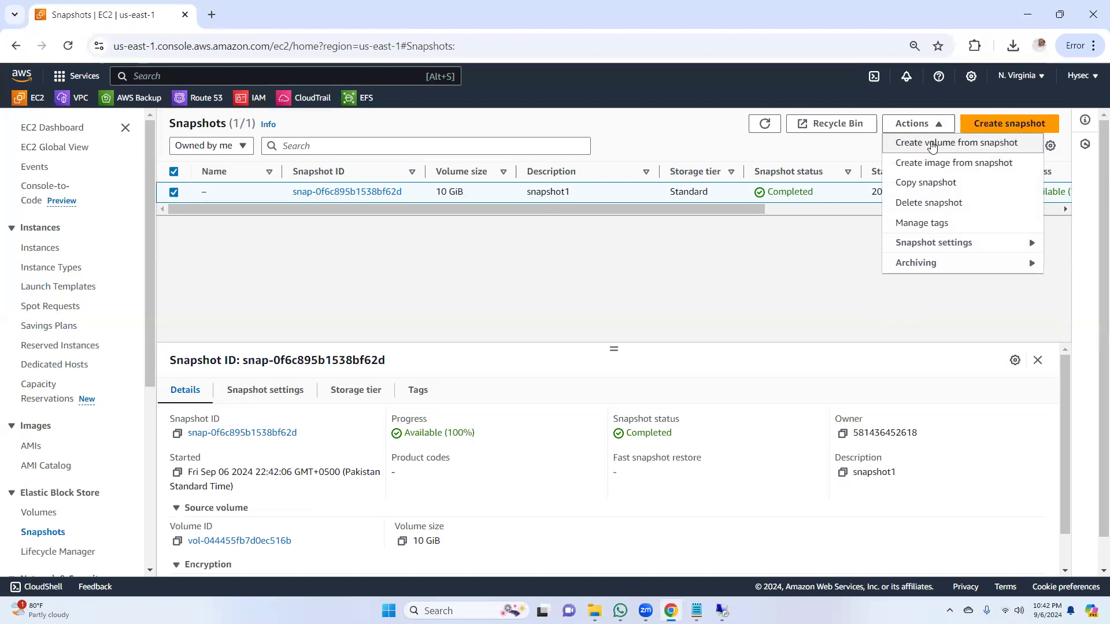
left_click(932, 146)
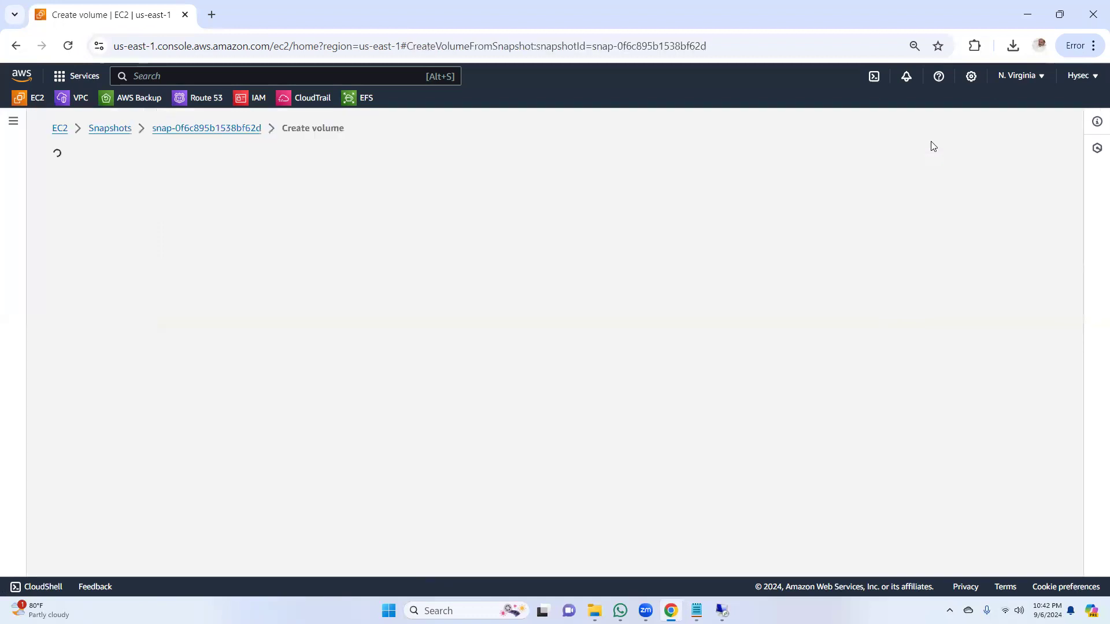
left_click_drag(1094, 188, 1093, 318)
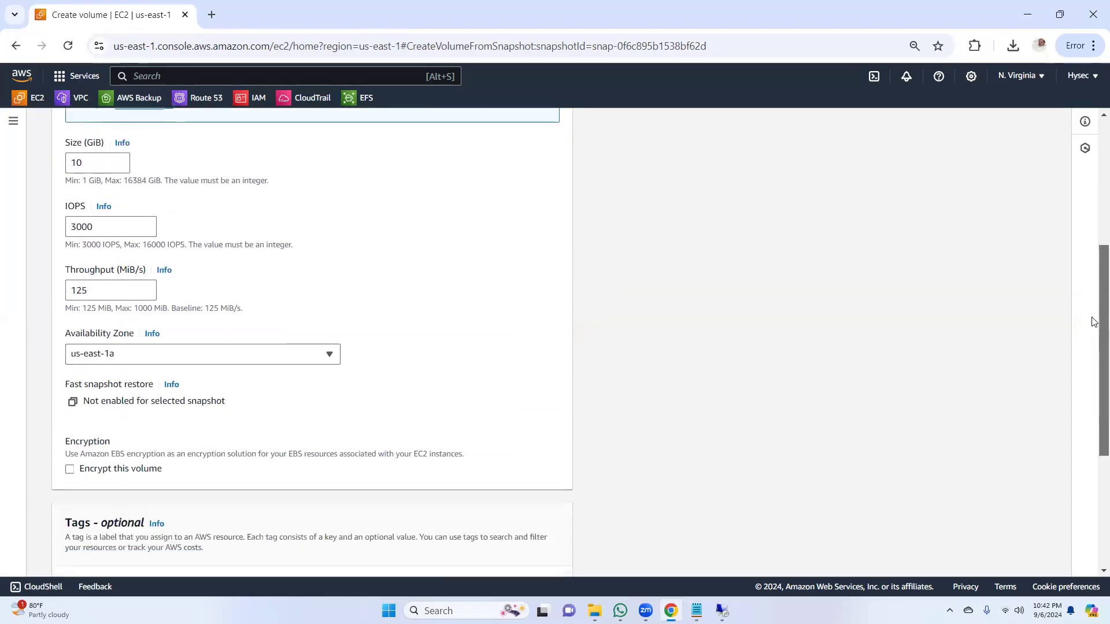
left_click(215, 364)
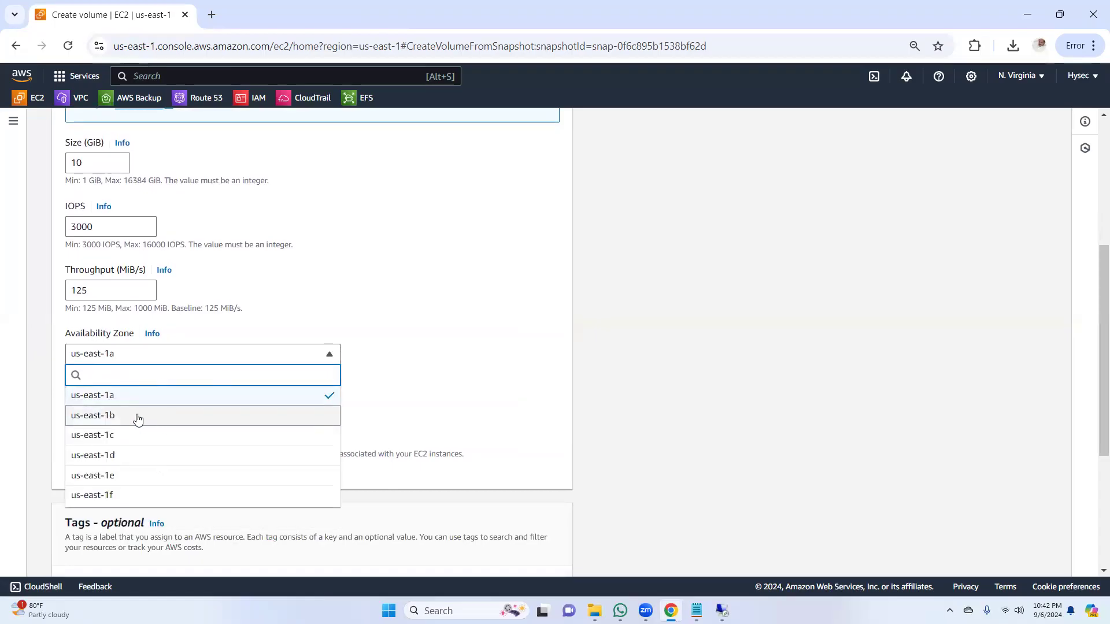
left_click(138, 417)
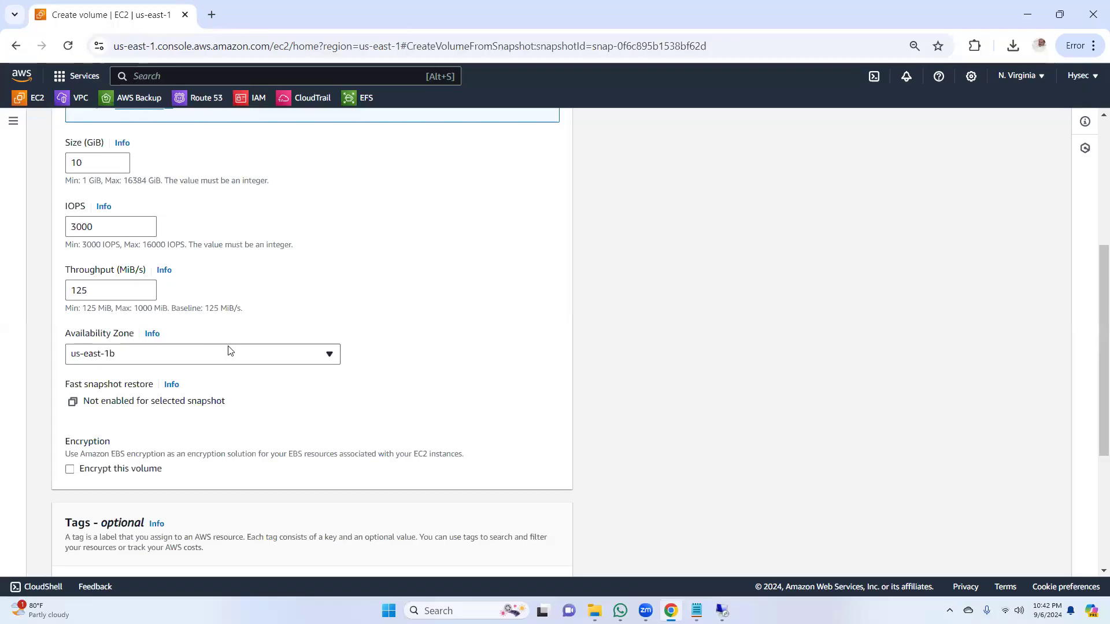
left_click_drag(1092, 285, 1095, 426)
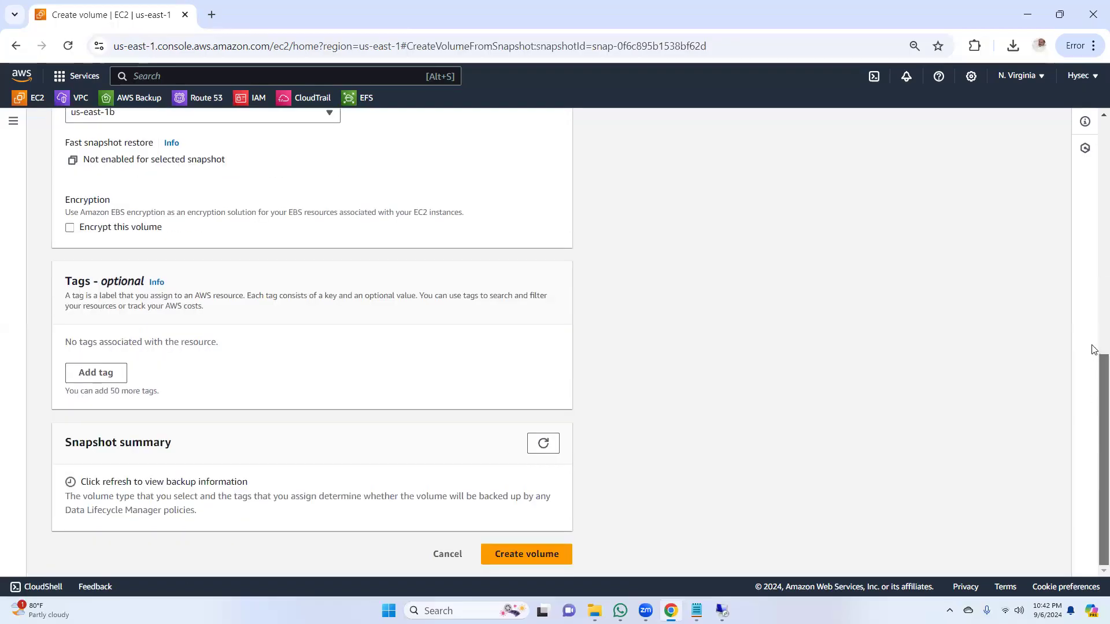
scroll(1095, 350, "up", 2)
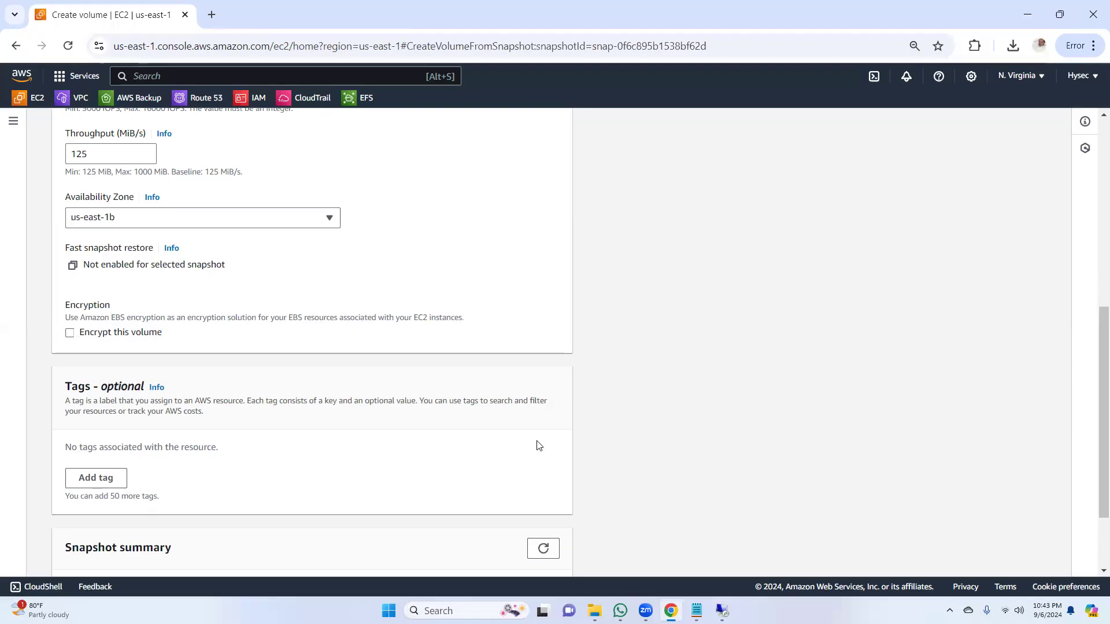
Step: Bring up the Winserver1a remote session to check it, and return to the AWS console
mouse_move(722, 610)
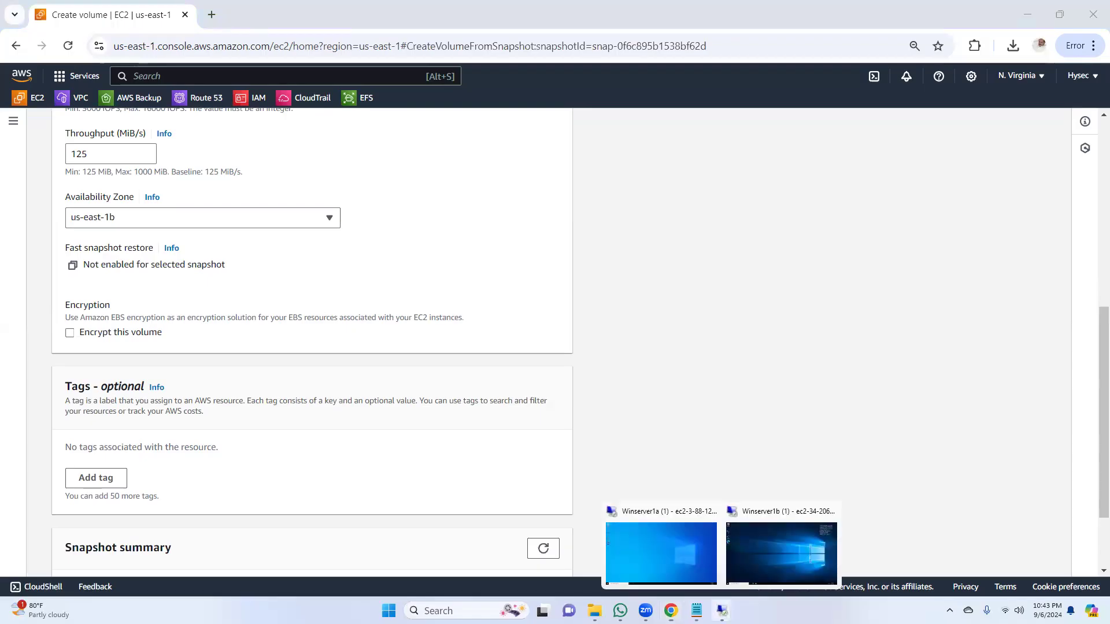
left_click(651, 561)
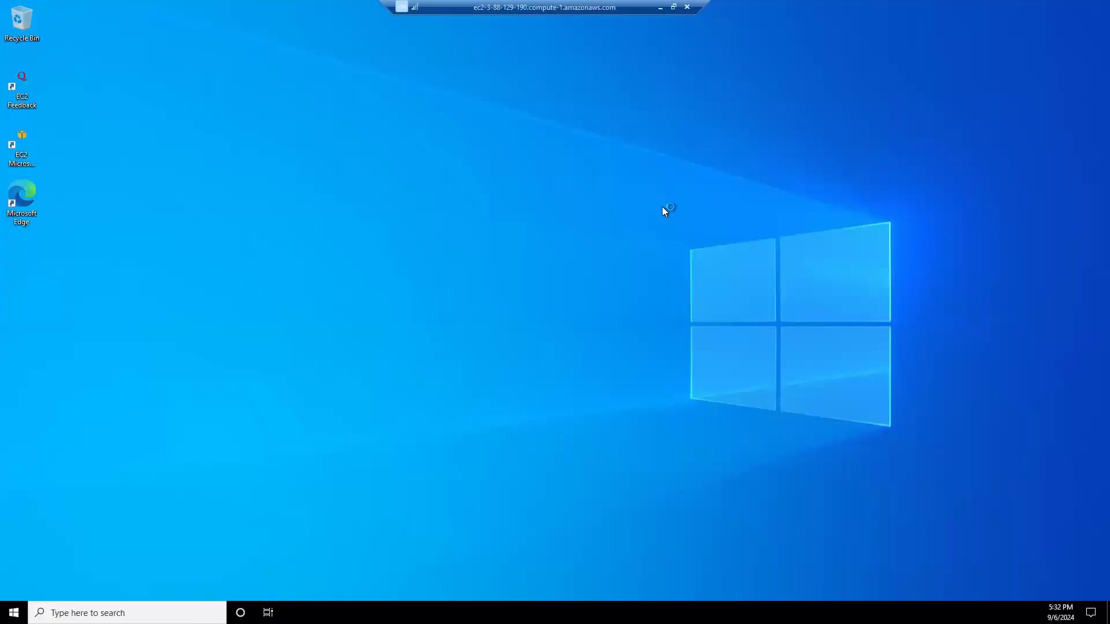
left_click(660, 7)
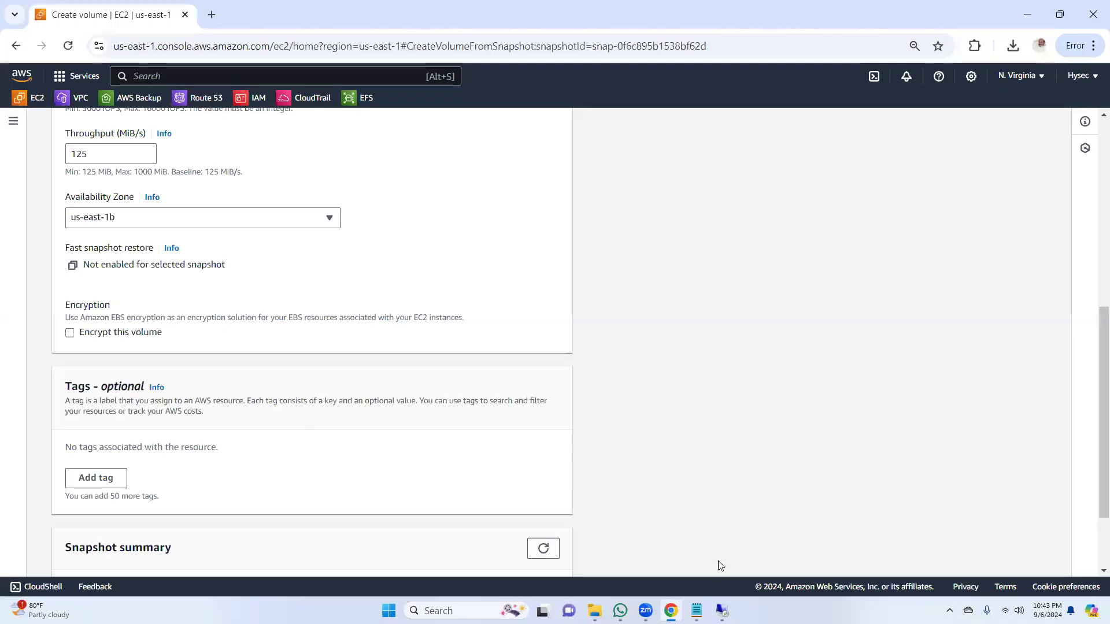
Step: Switch to the Winserver1b remote session, launch Server Manager, close its Windows Admin Center message and minimize the session
mouse_move(721, 611)
left_click(770, 559)
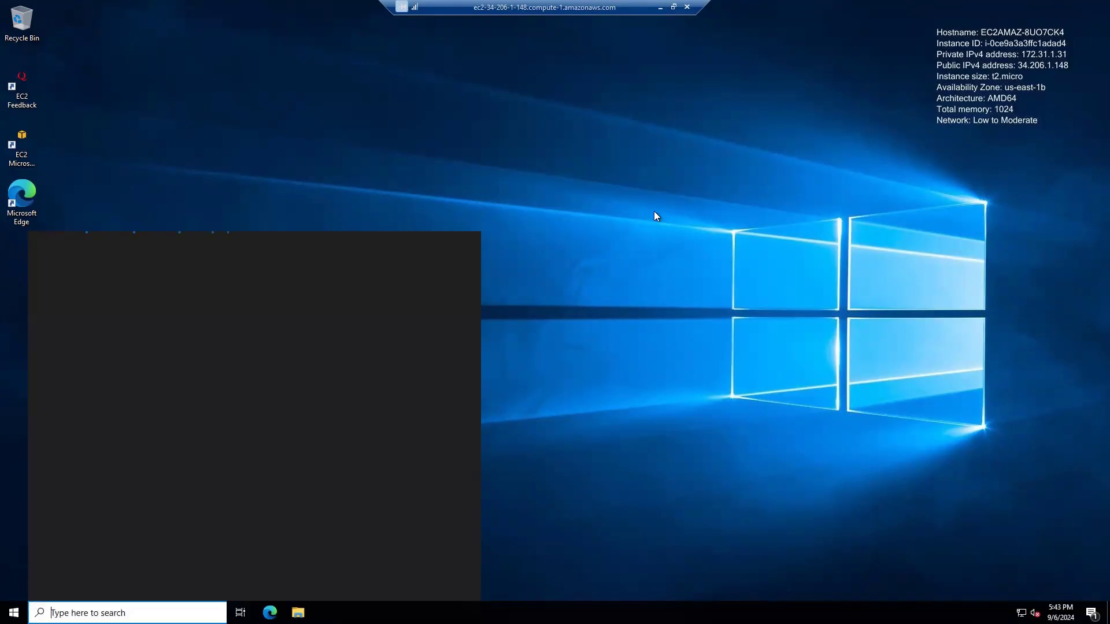
left_click(613, 303)
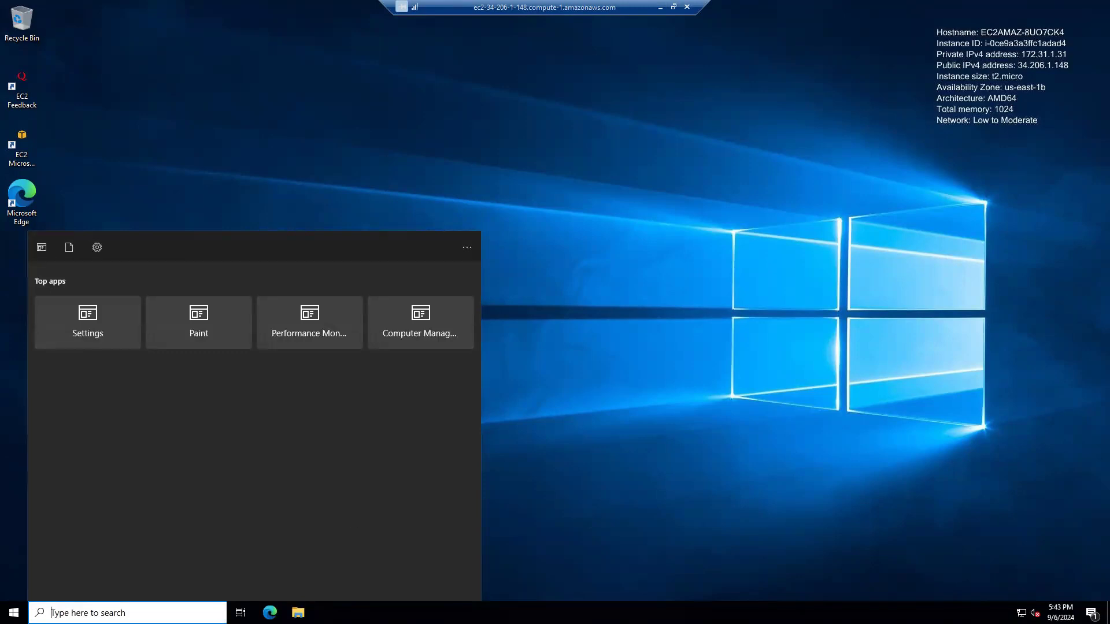
type("server")
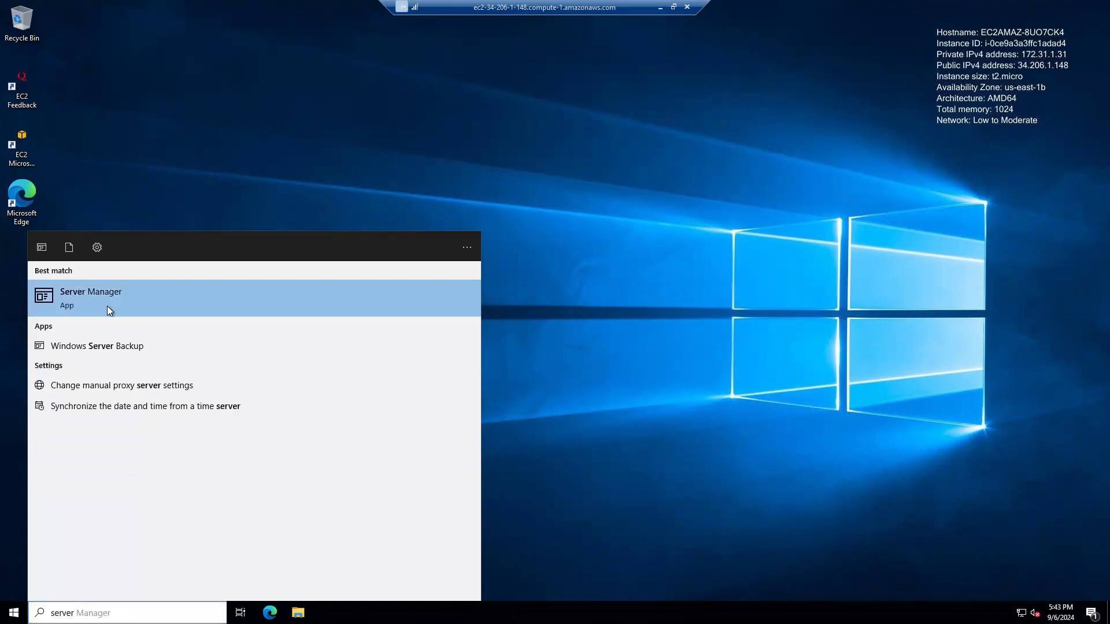
left_click(108, 308)
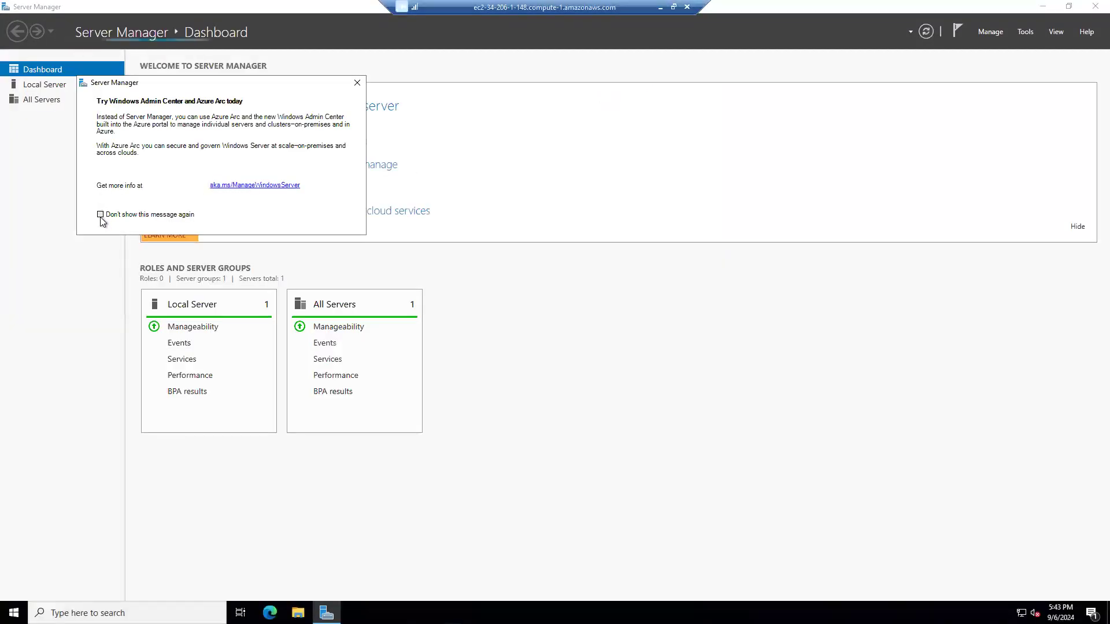
left_click(357, 83)
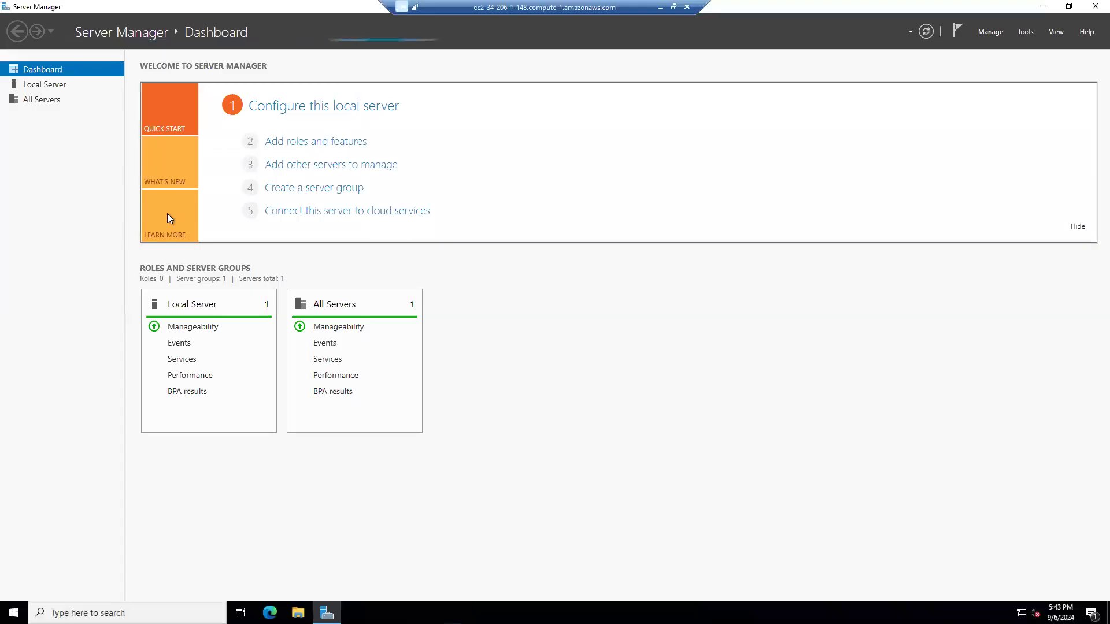
left_click(662, 10)
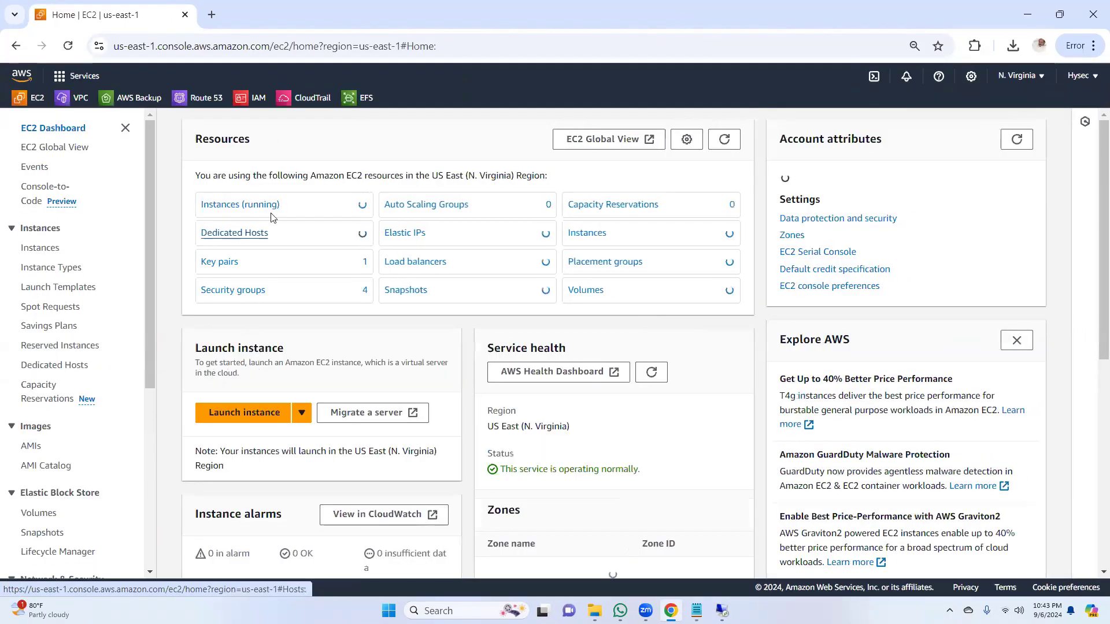
Step: Open the list of running instances in the console and disconnect the Winserver1a remote session
left_click(240, 206)
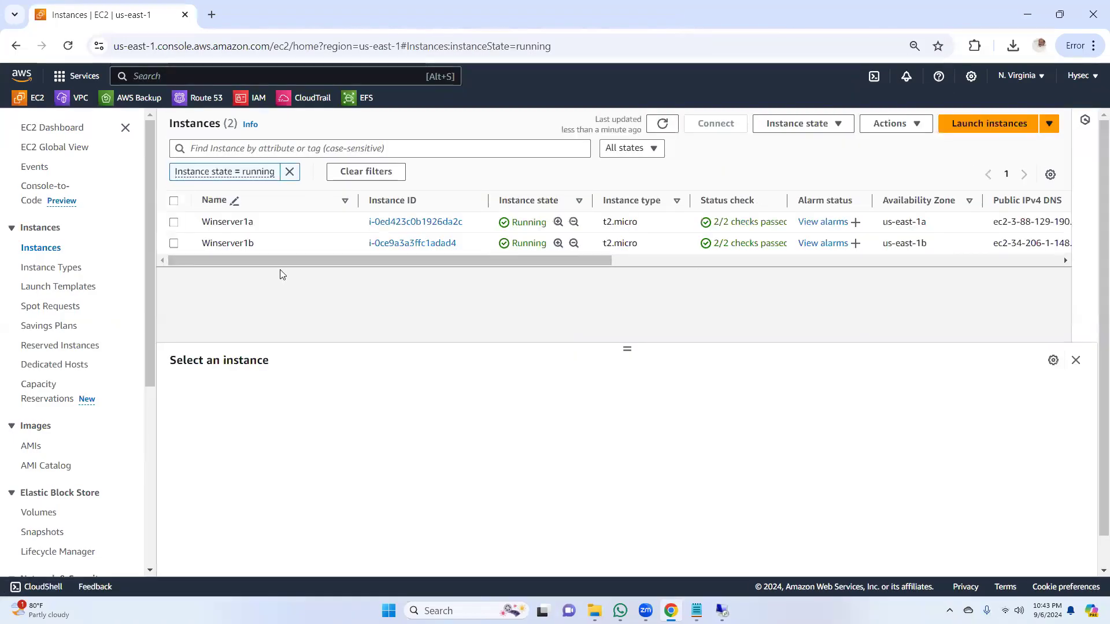
mouse_move(722, 611)
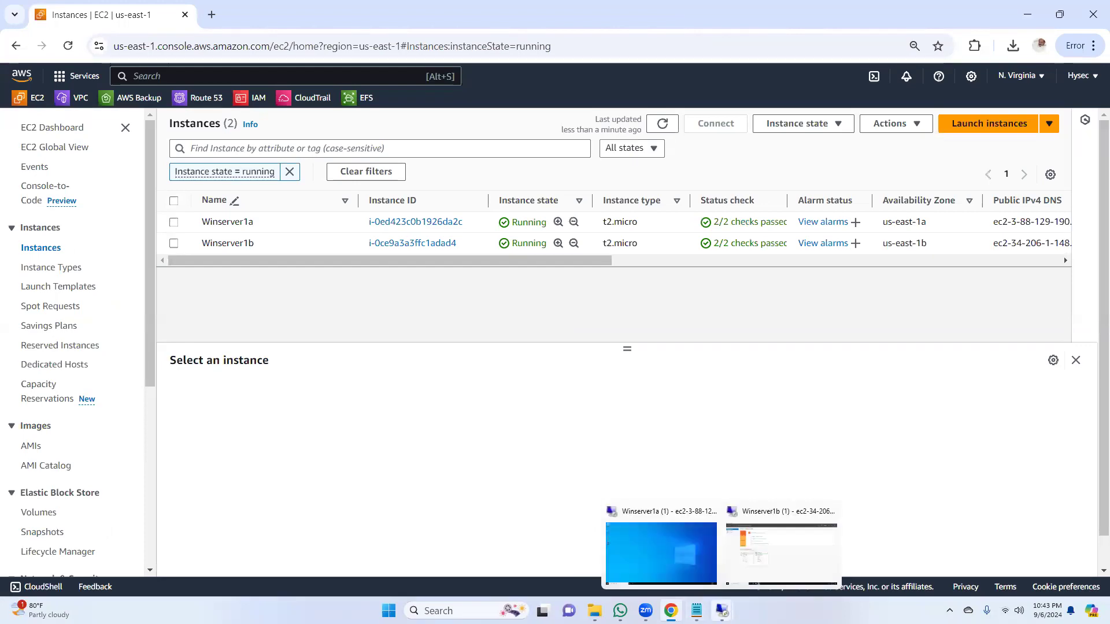
left_click(668, 564)
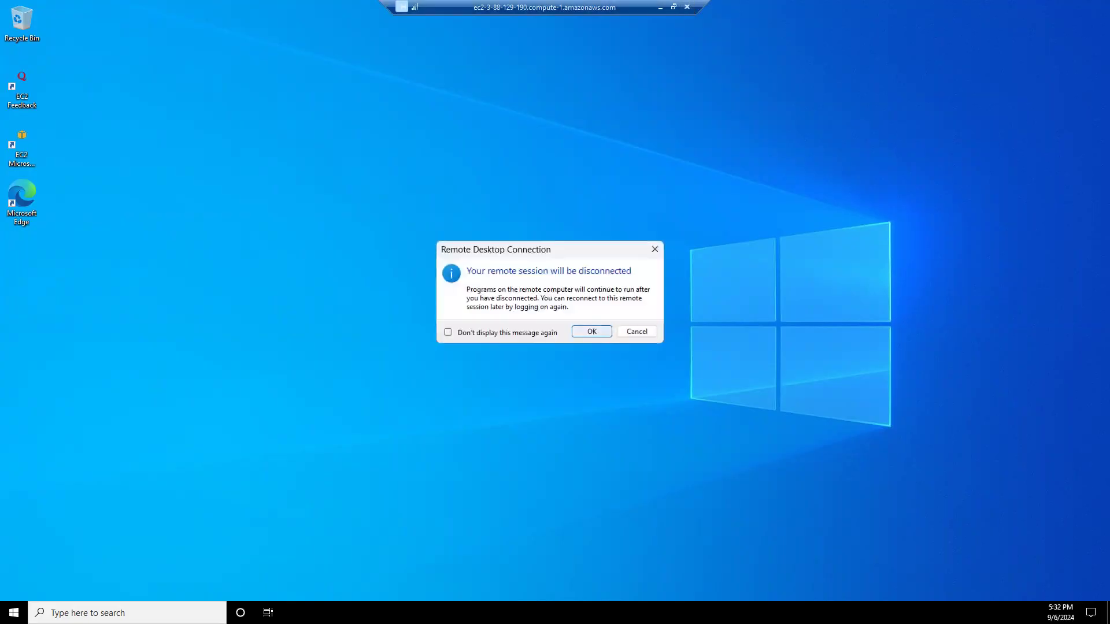
left_click(592, 331)
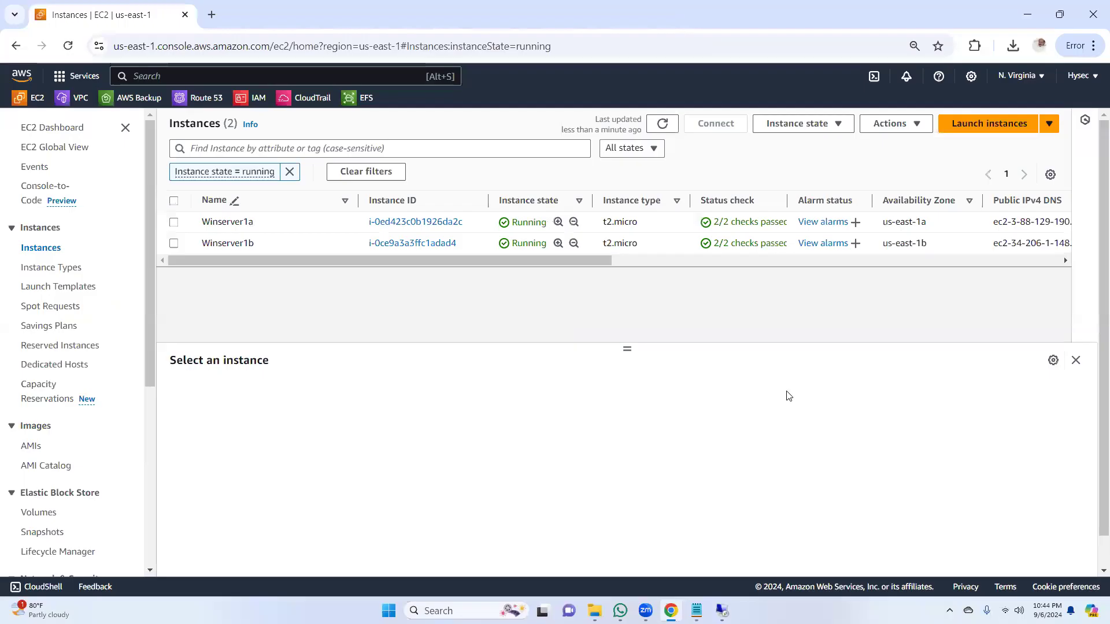
Step: Terminate the Winserver1a instance, refresh the instance list and dismiss the banner
left_click(174, 222)
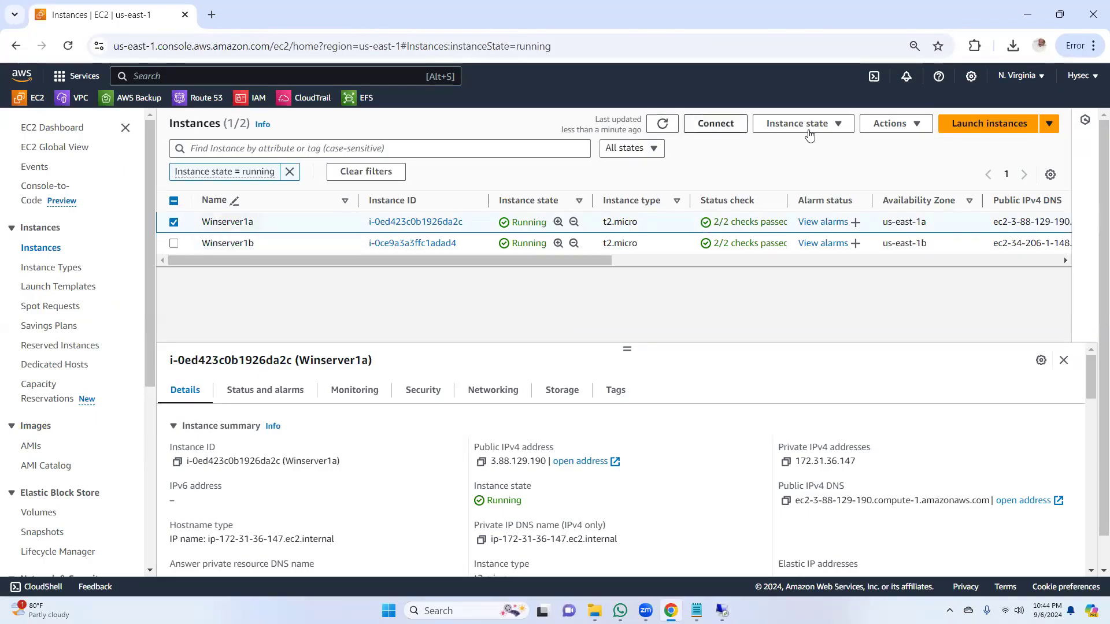
left_click(830, 125)
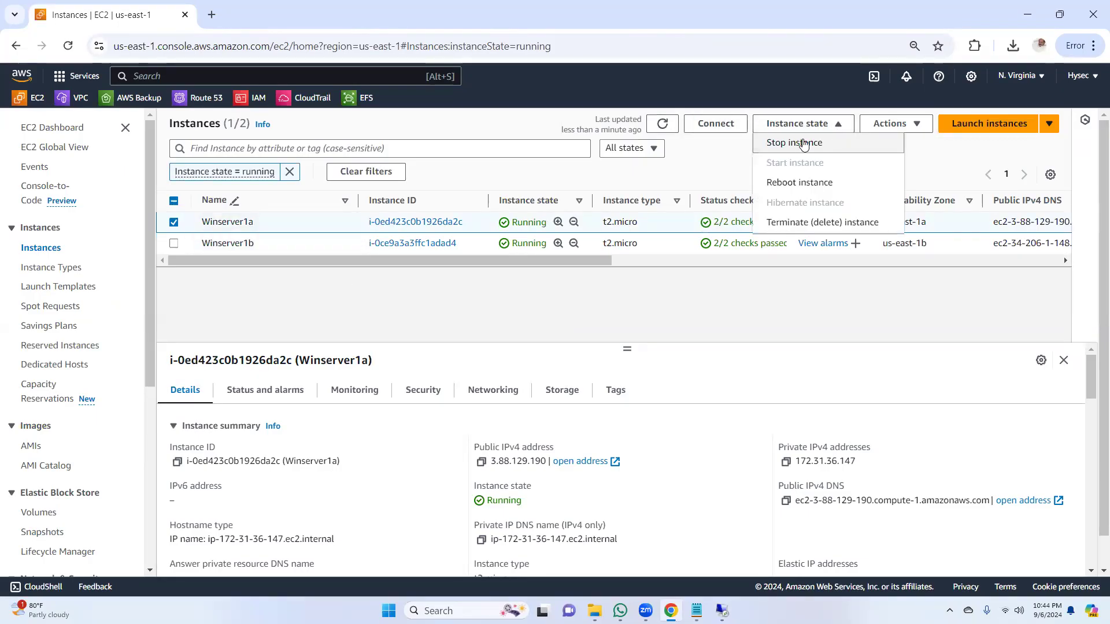
left_click(797, 223)
left_click(832, 480)
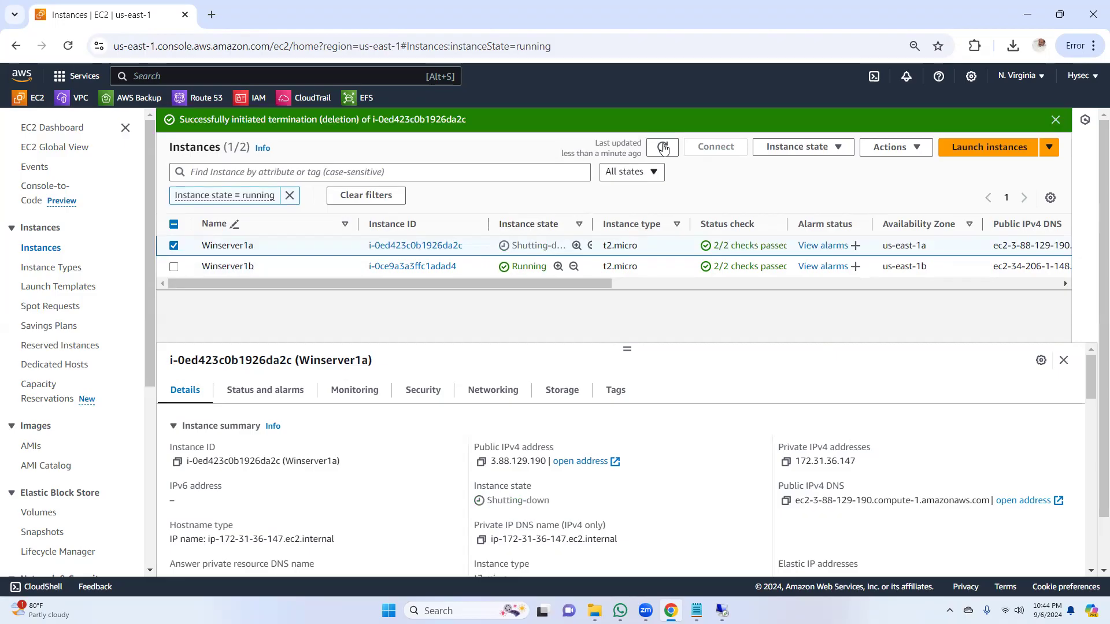
left_click(662, 147)
left_click(1055, 119)
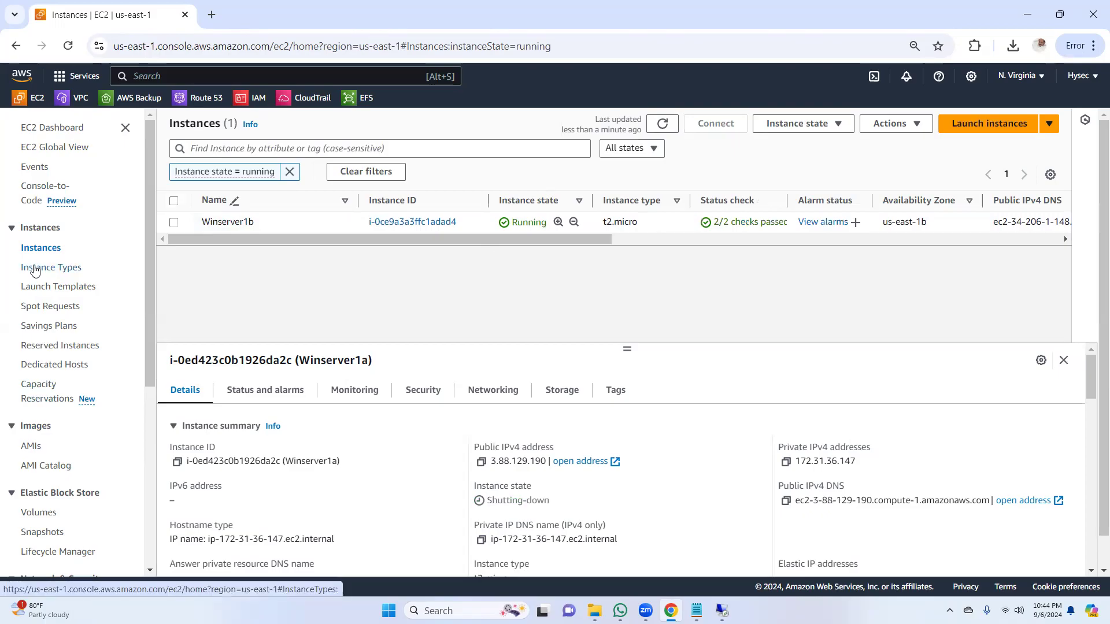
Step: Open the EBS Volumes list and refresh it to check each volume's size, zone, state and attachment
left_click(39, 512)
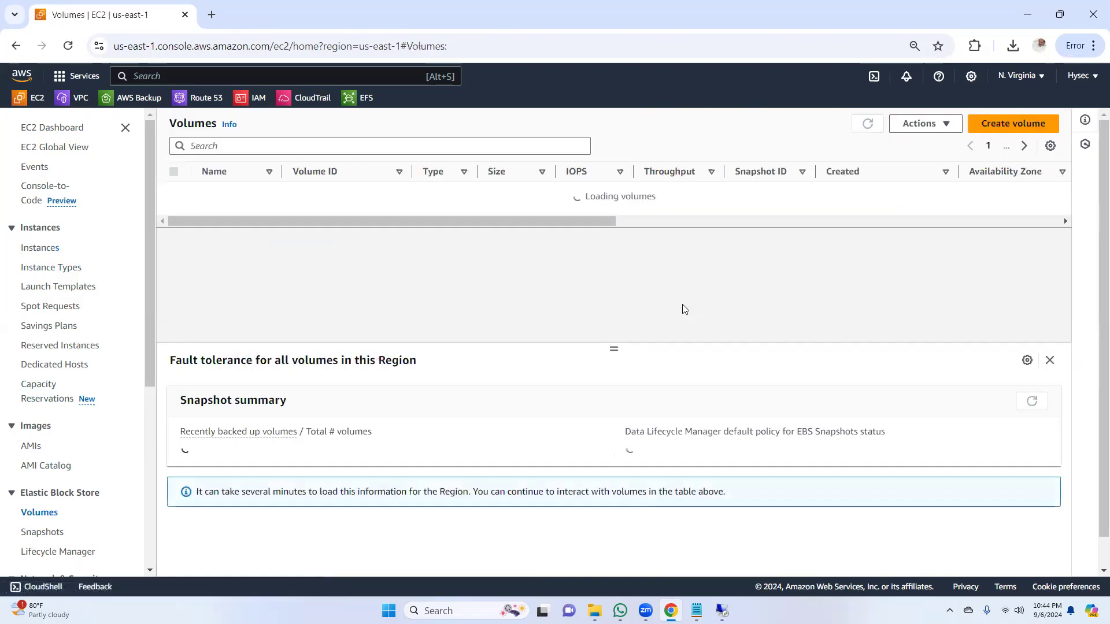
left_click_drag(574, 249, 756, 251)
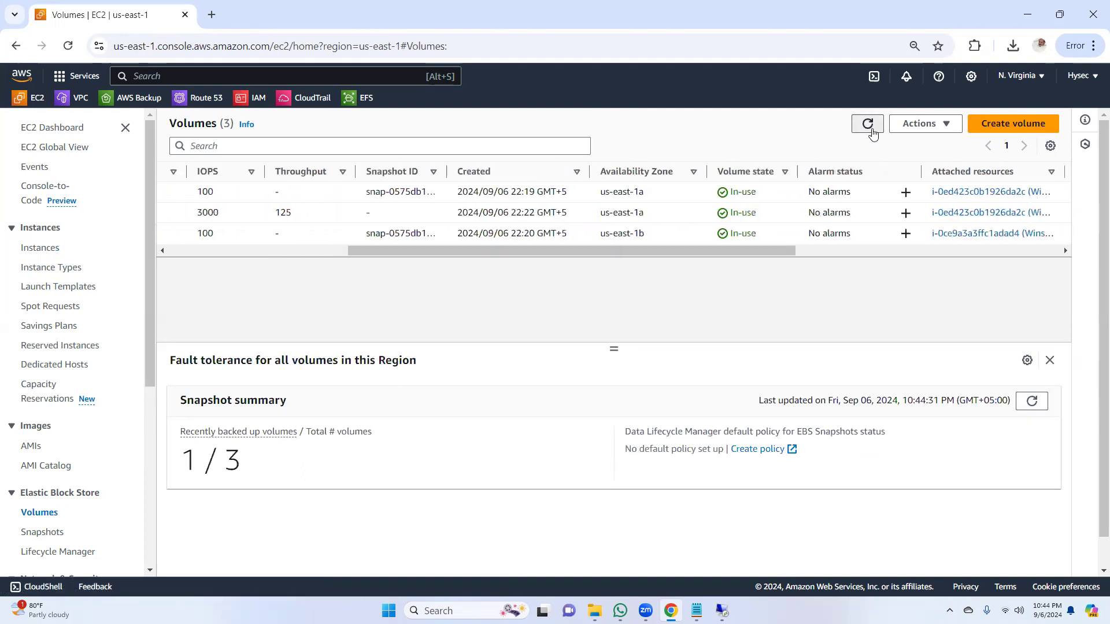
left_click(868, 124)
left_click_drag(625, 256, 362, 258)
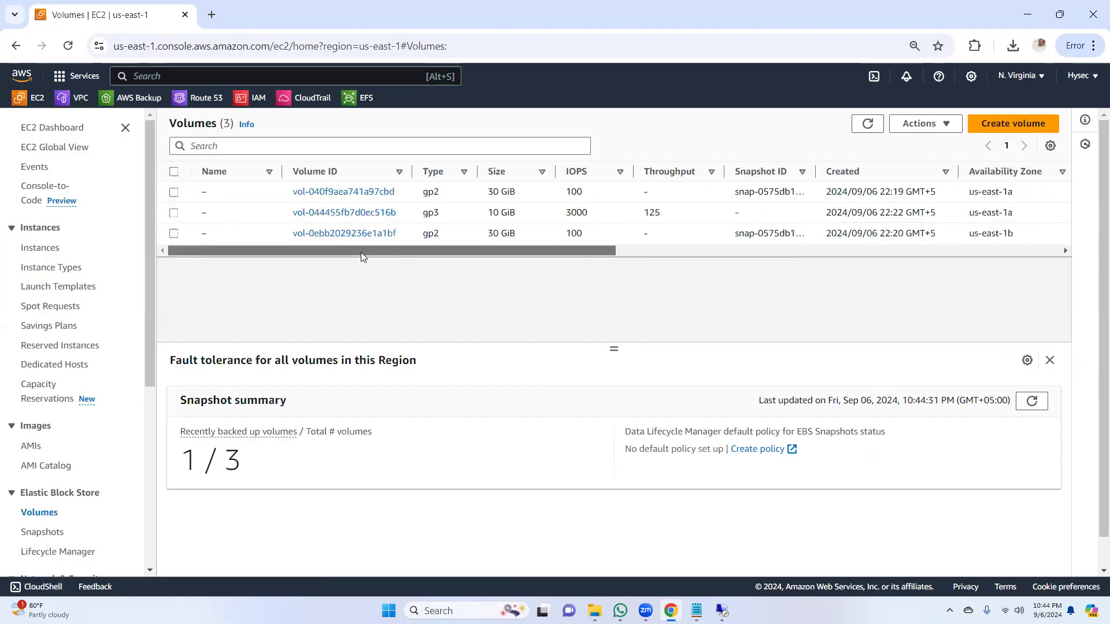
left_click(867, 124)
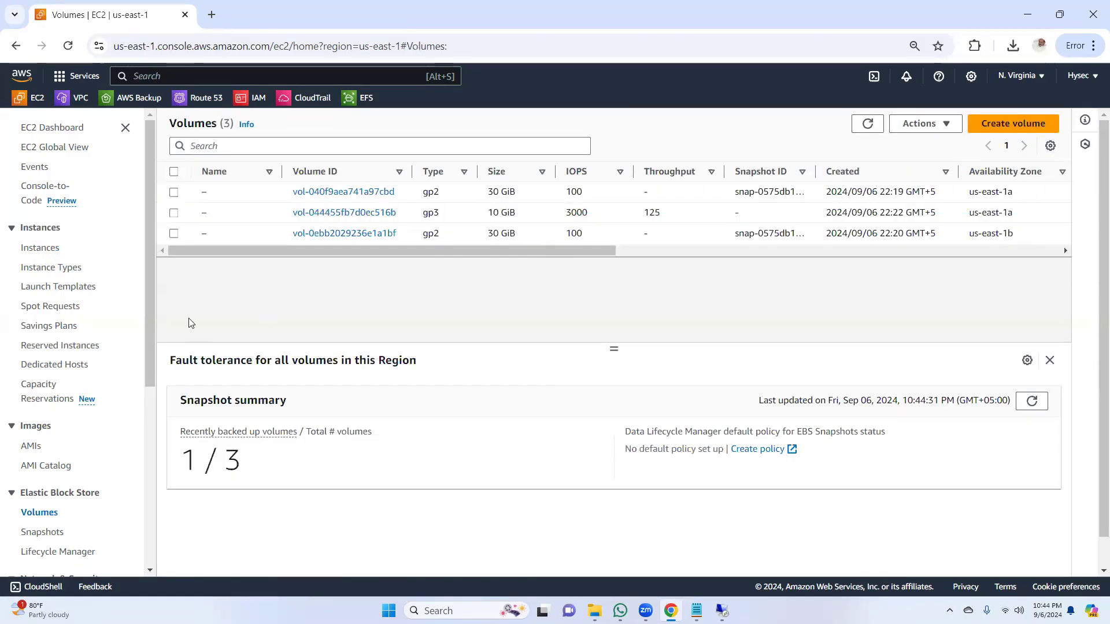
Step: Start launching a new EC2 instance named Winserver1a with the Microsoft Windows Server 2022 Base image
left_click(66, 131)
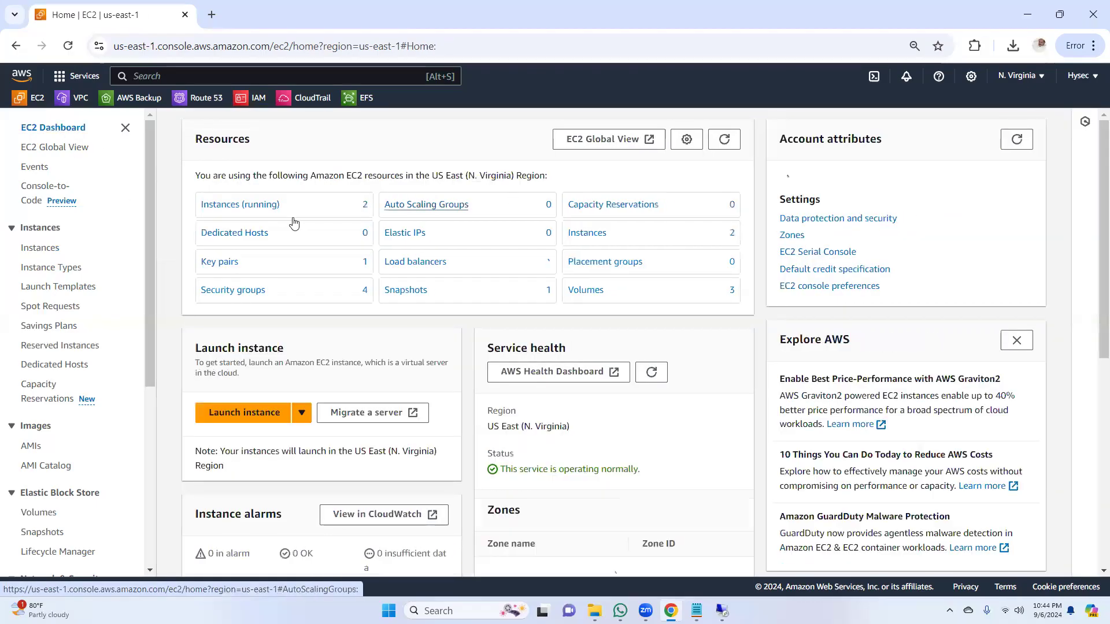
left_click(234, 208)
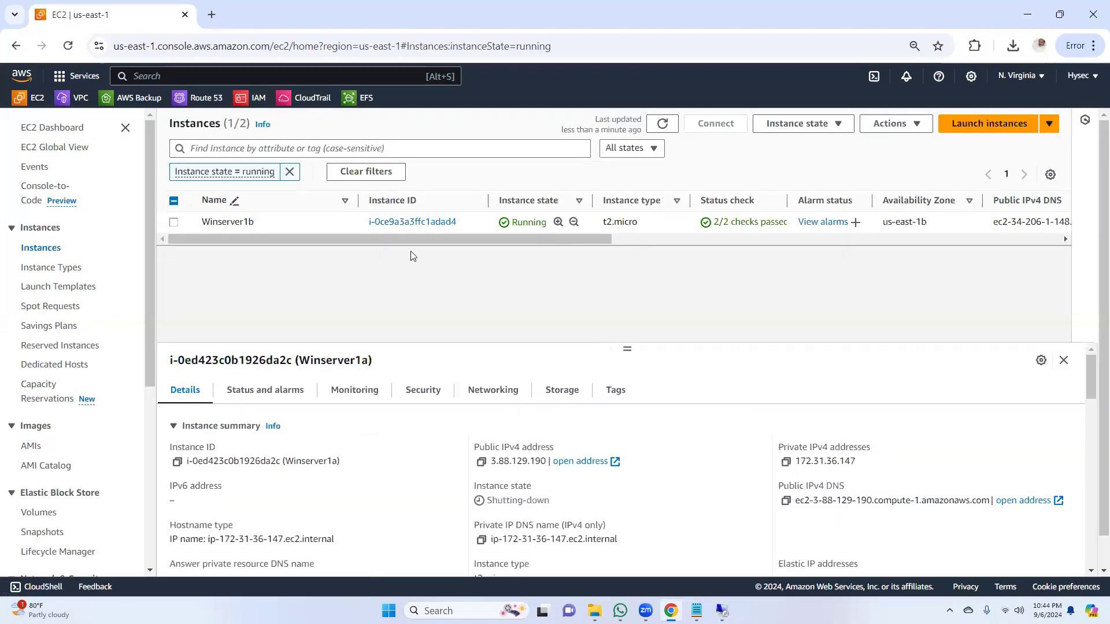
left_click(997, 127)
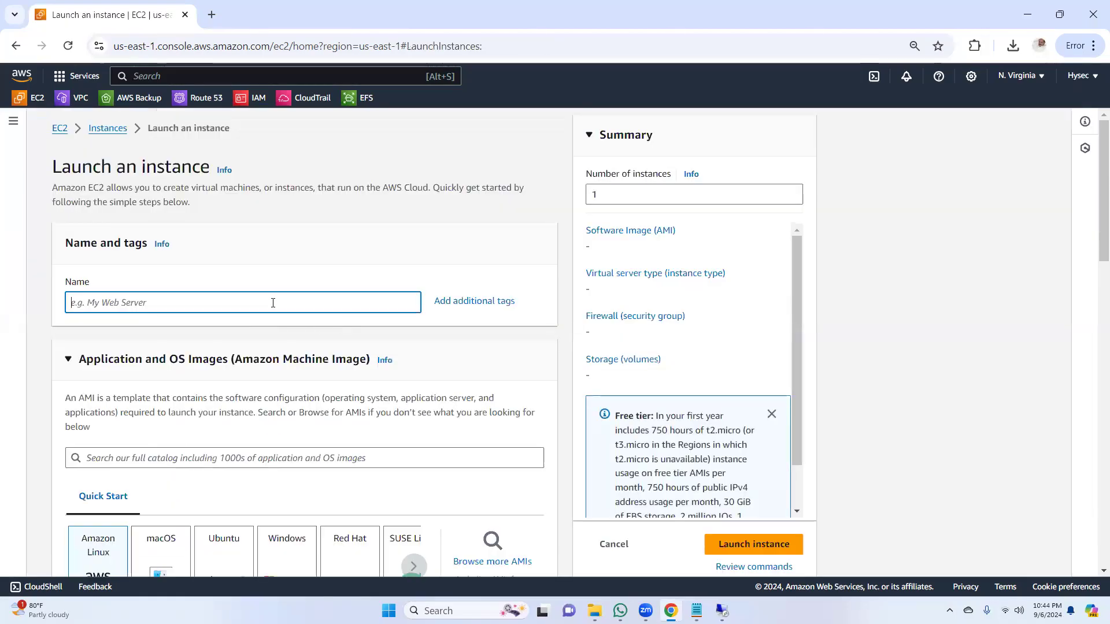
left_click(273, 303)
type("Winser")
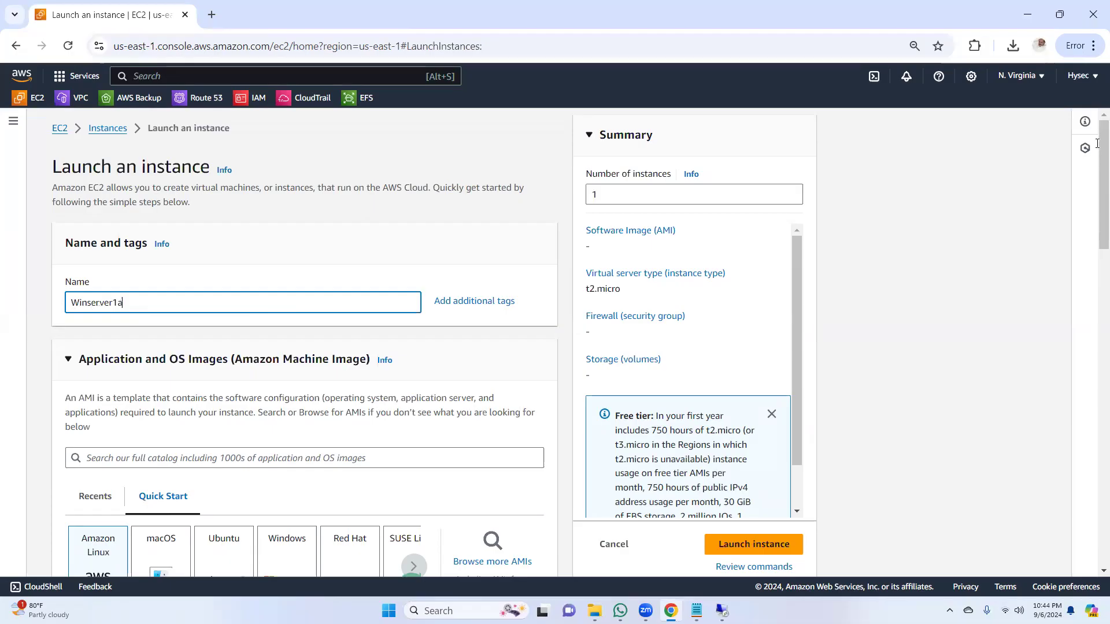
type("ver1a")
scroll(1097, 167, "down", 5)
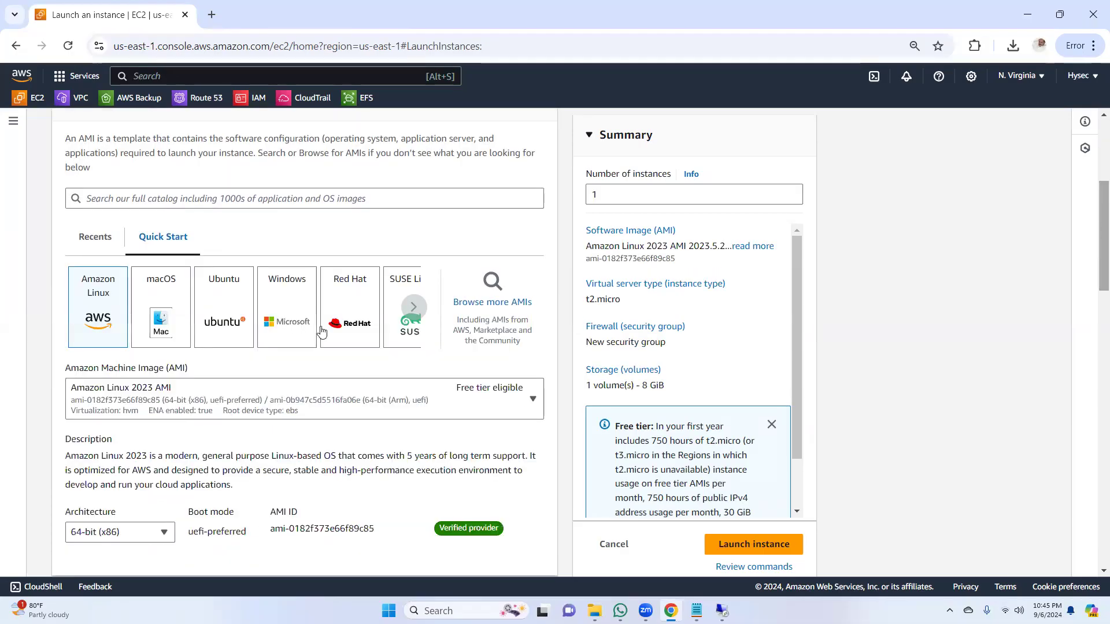
left_click(292, 317)
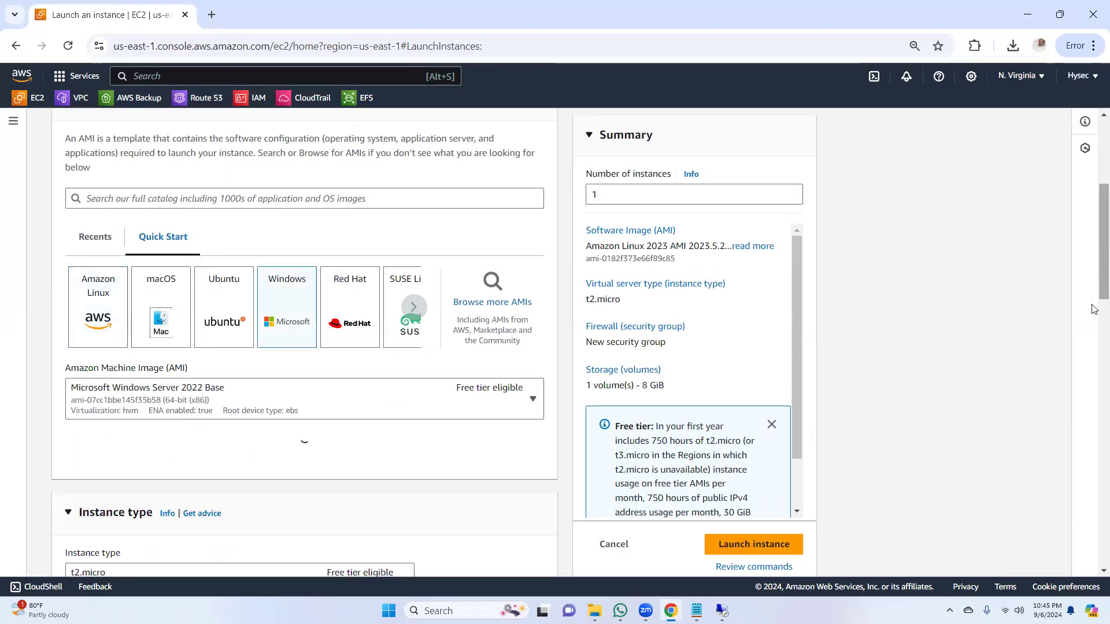
Step: Assign the hyseckey key pair to the new instance
scroll(1095, 318, "down", 5)
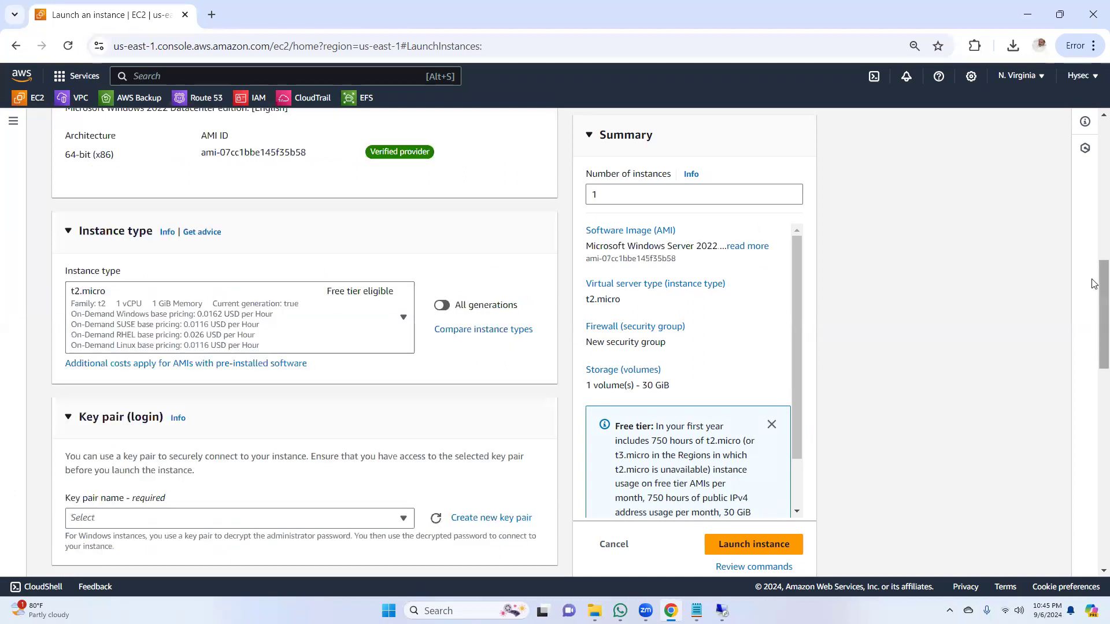
scroll(1095, 291, "down", 3)
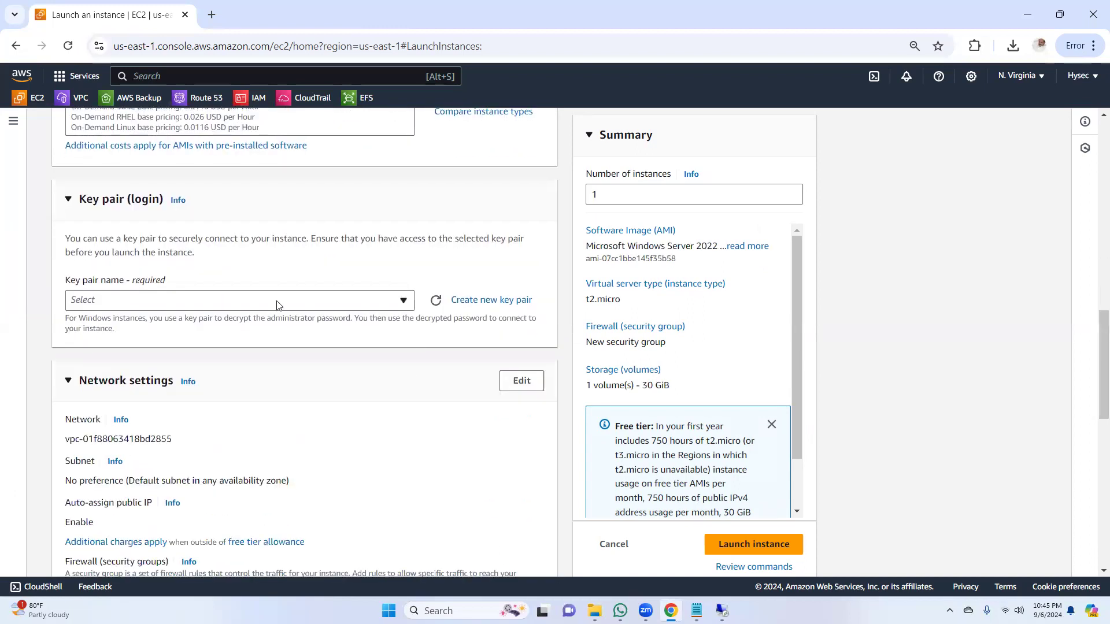
left_click(276, 301)
left_click(225, 364)
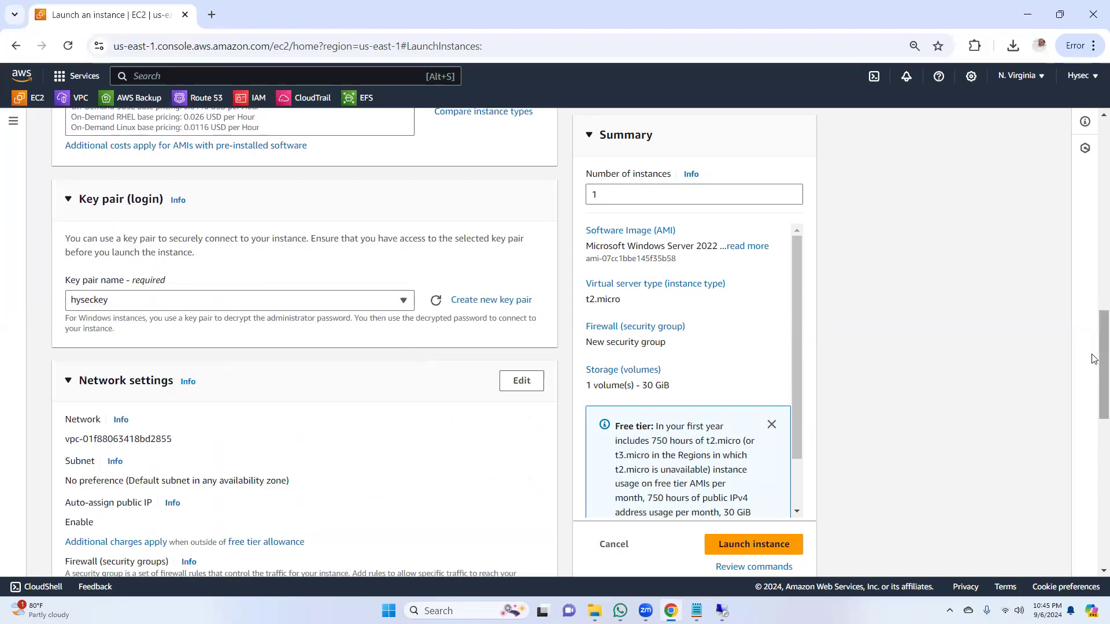
Step: Set the new instance's subnet to the default VPC's us-east-1a subnet and launch the instance
scroll(1095, 358, "down", 3)
left_click(523, 206)
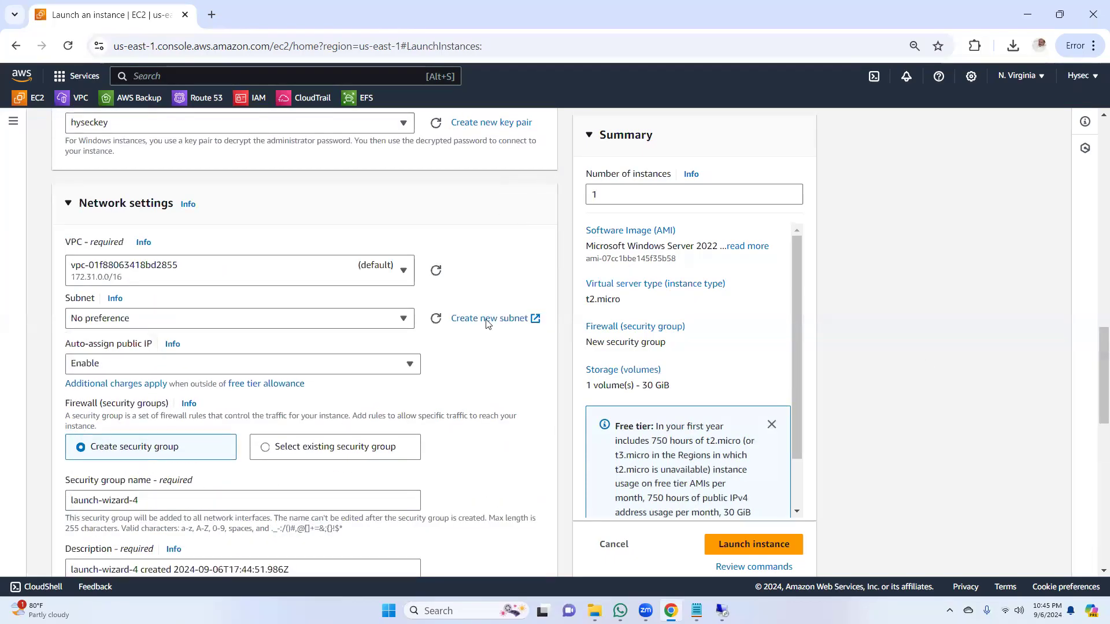
left_click(209, 323)
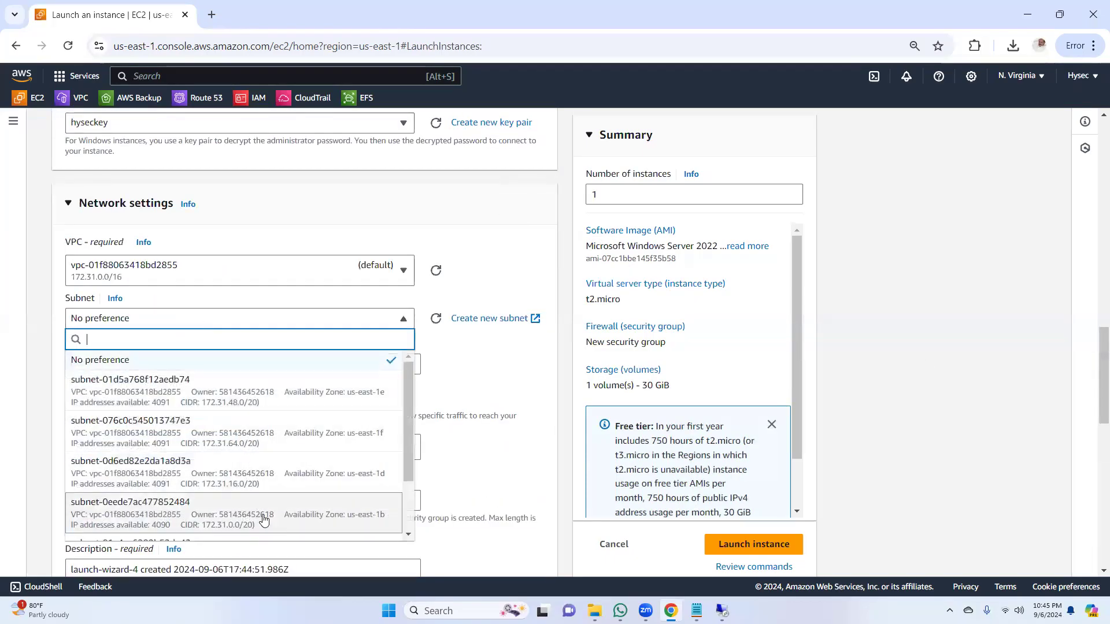
scroll(324, 479, "down", 3)
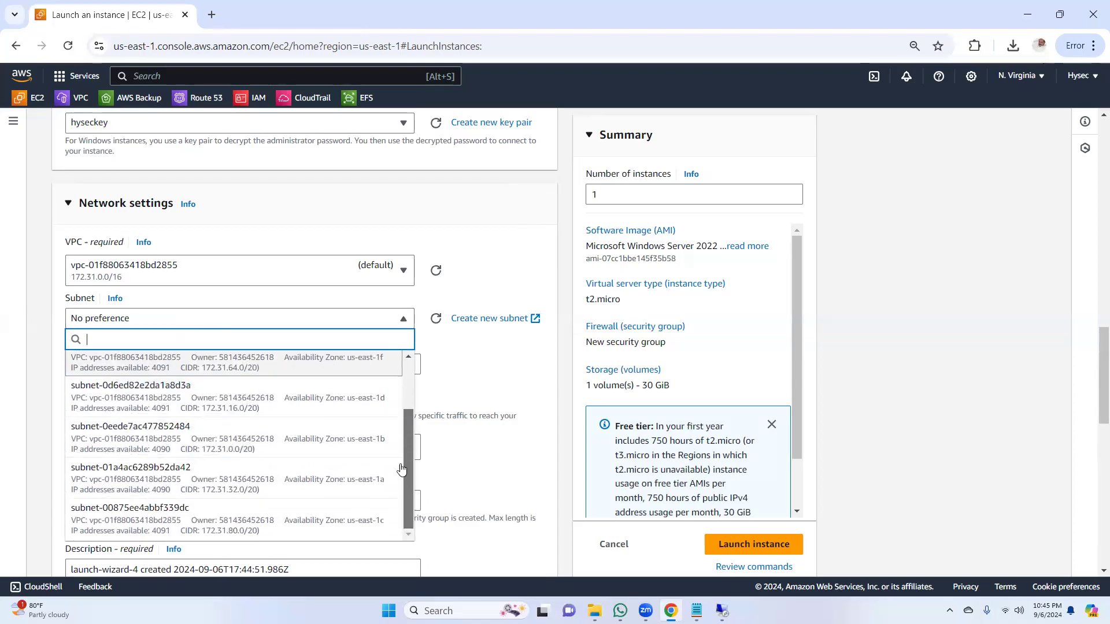
left_click(311, 485)
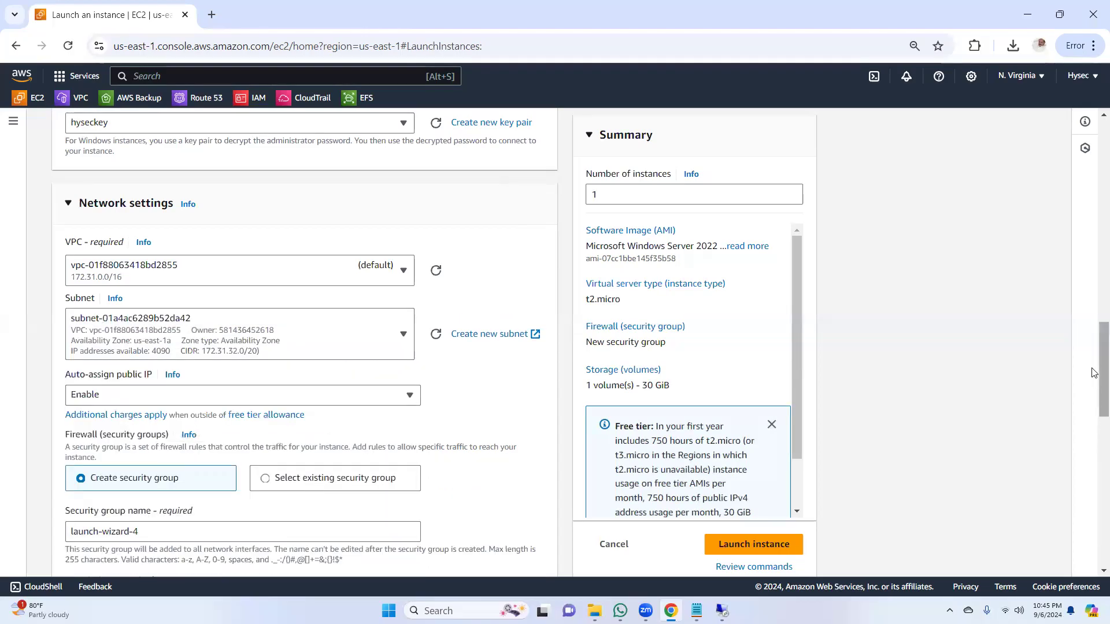
scroll(1094, 412, "down", 2)
scroll(1094, 412, "down", 2)
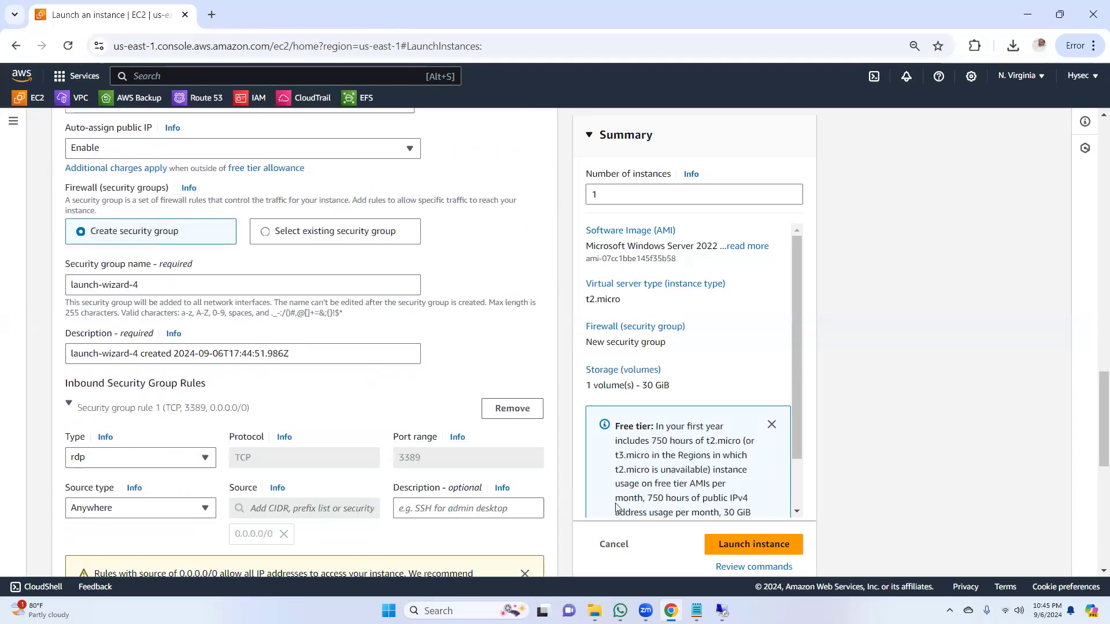
left_click(754, 544)
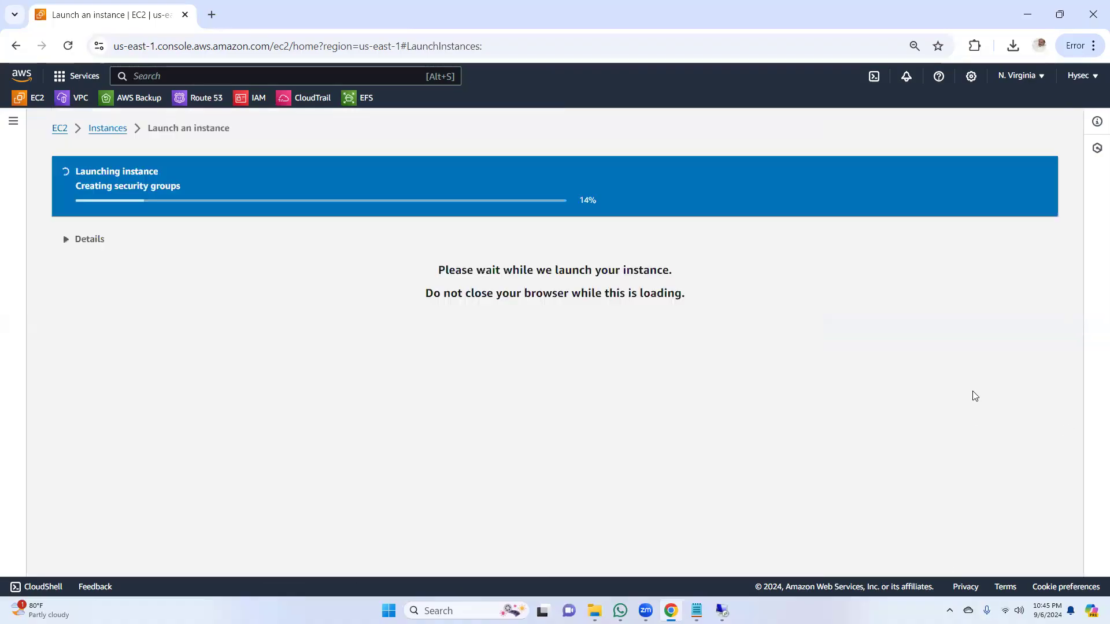
Step: Return to the EC2 dashboard and briefly check the Winserver1b remote session, minimizing it again
mouse_move(696, 610)
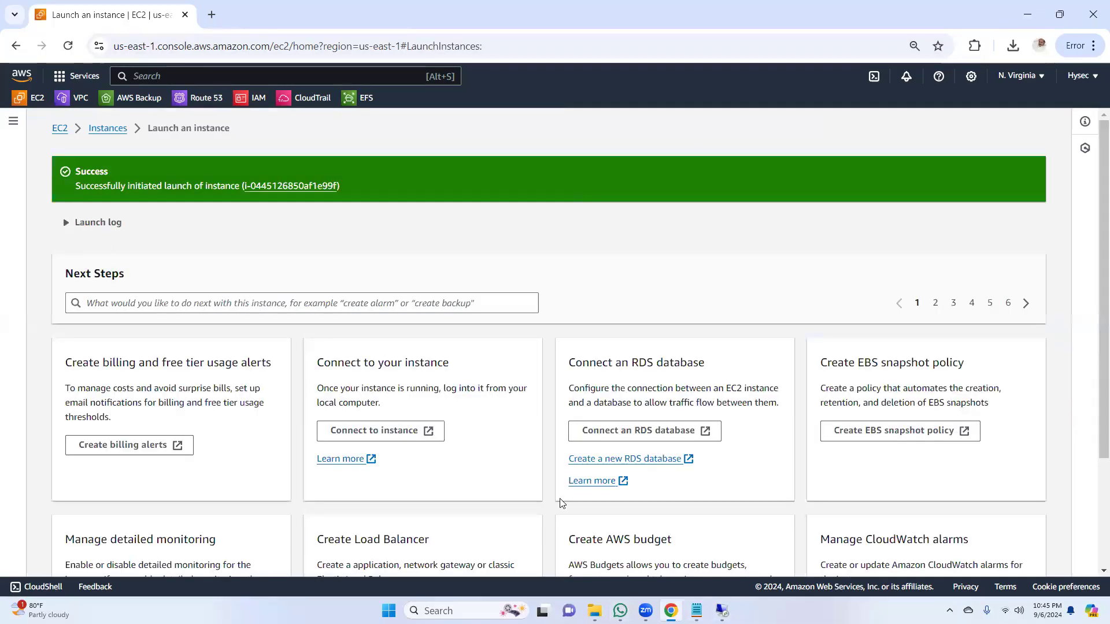
left_click(63, 132)
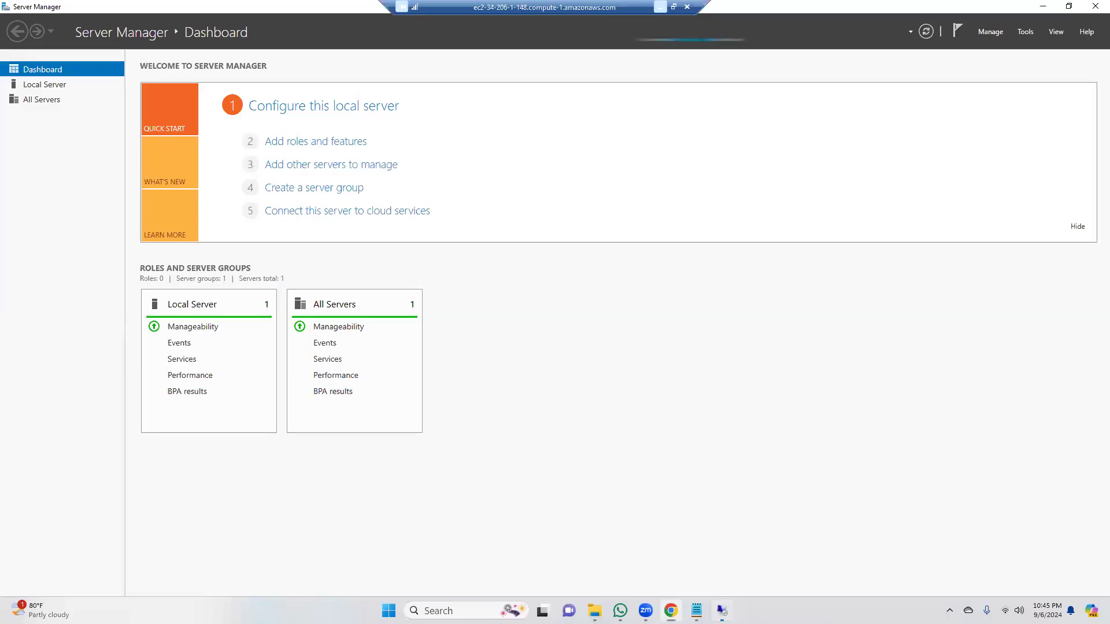
left_click(722, 610)
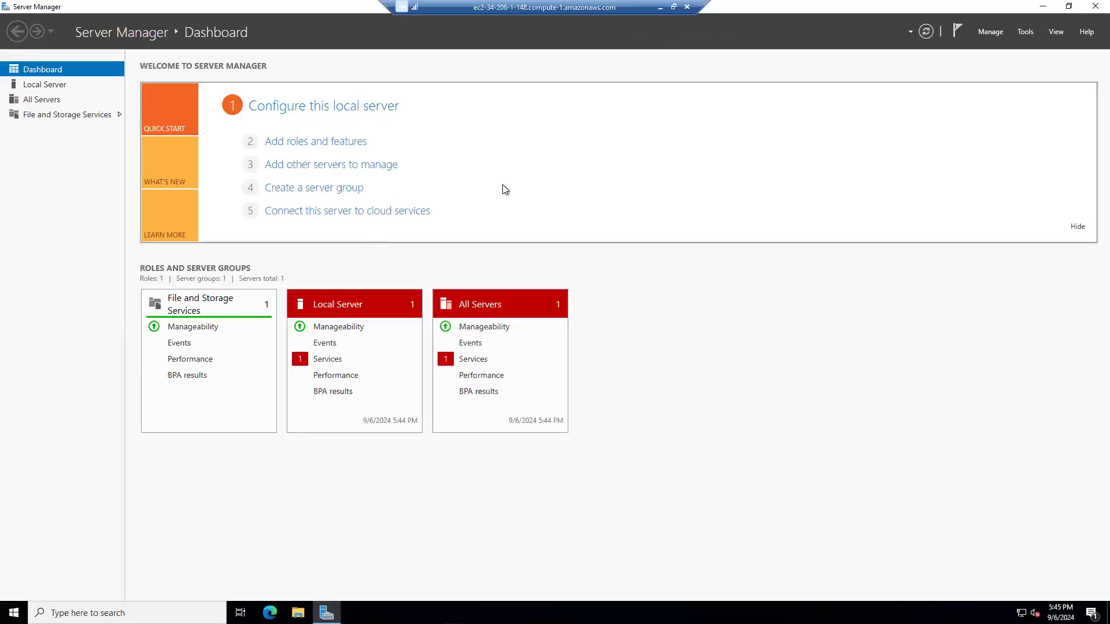
left_click(660, 7)
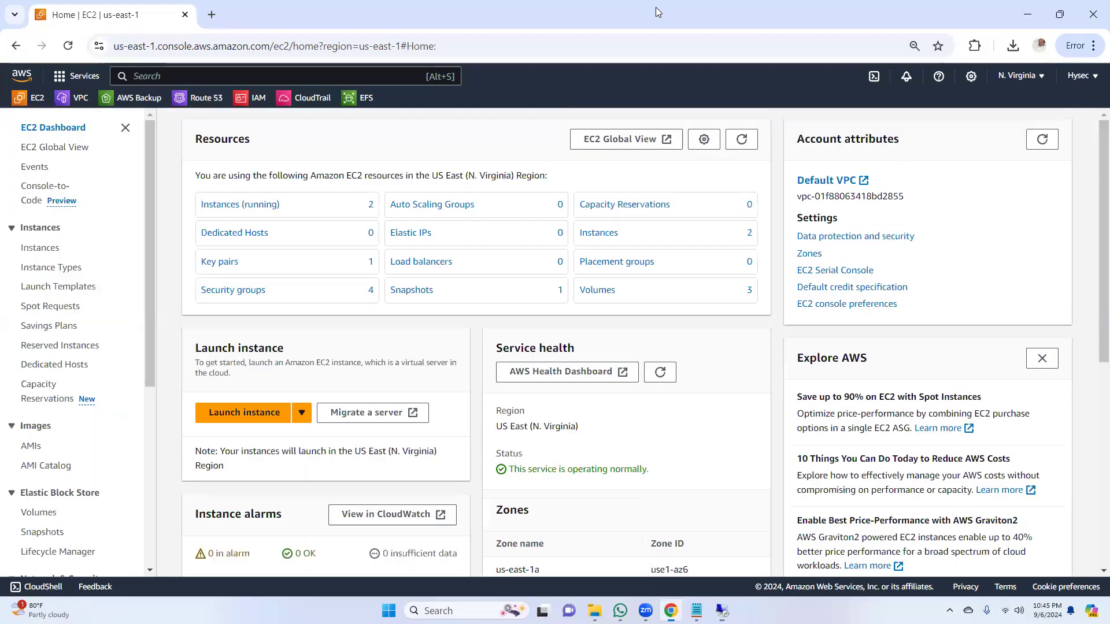
Step: Open the EBS Volumes list and refresh it to check the volumes' sizes, creation times and zones
left_click(39, 513)
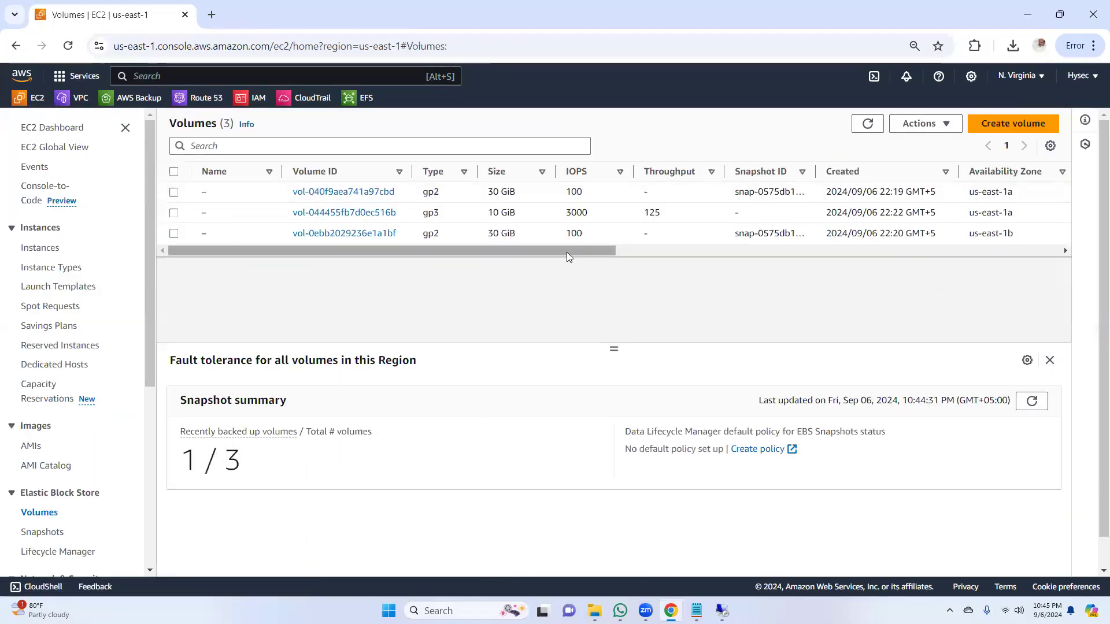
left_click(868, 123)
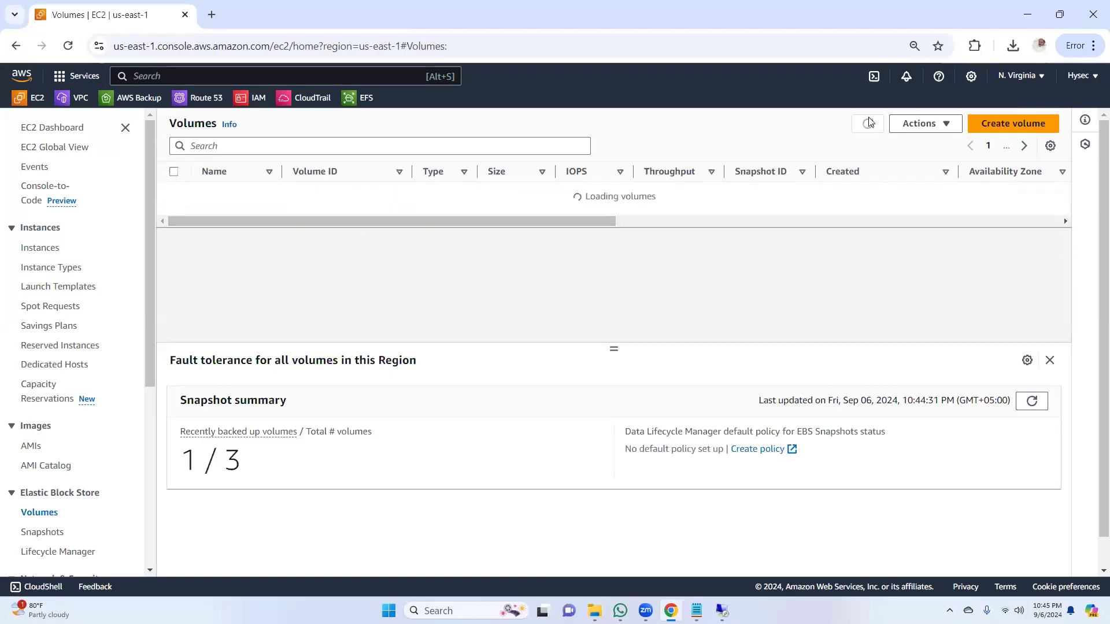
left_click_drag(596, 270, 354, 301)
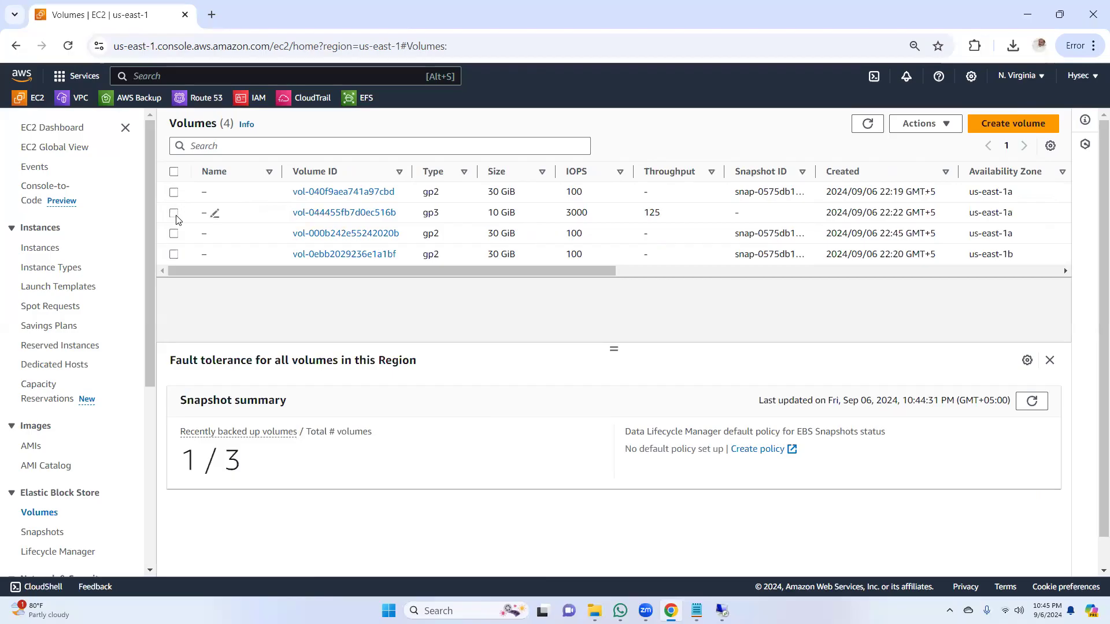
Step: Open the full instance list and refresh it to check the state of the old and new Winserver1a
left_click(36, 100)
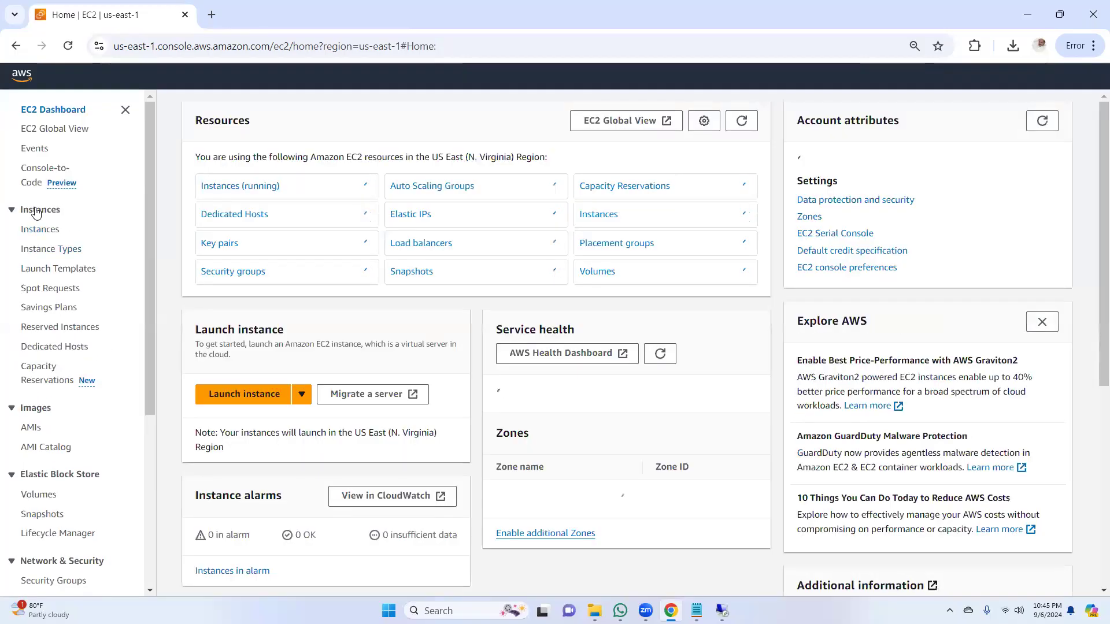
left_click(35, 229)
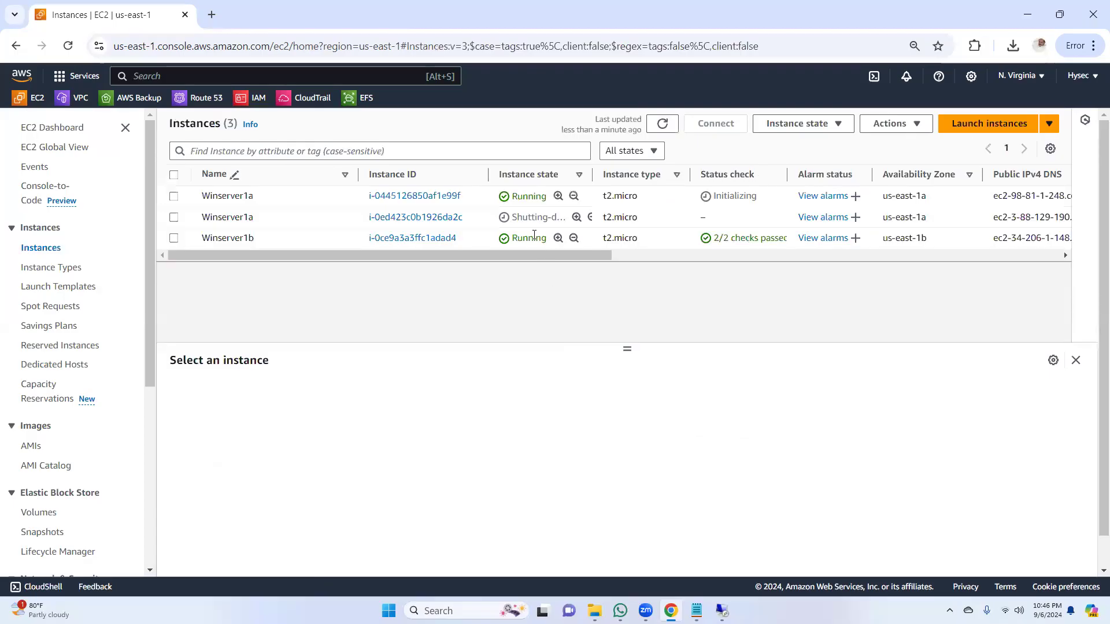
left_click(663, 124)
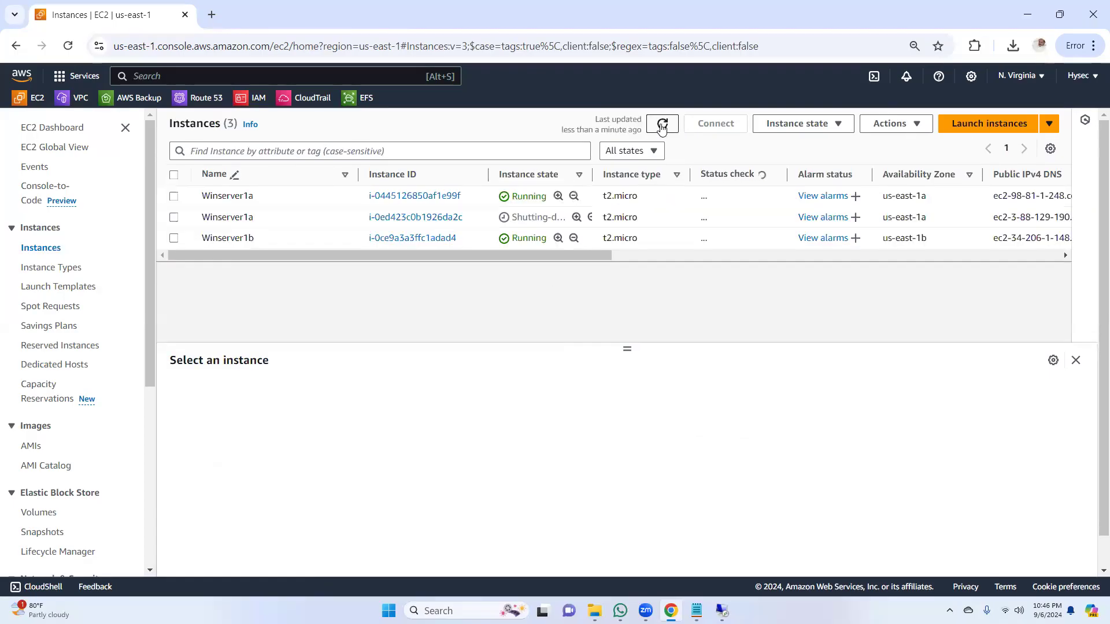
left_click(663, 125)
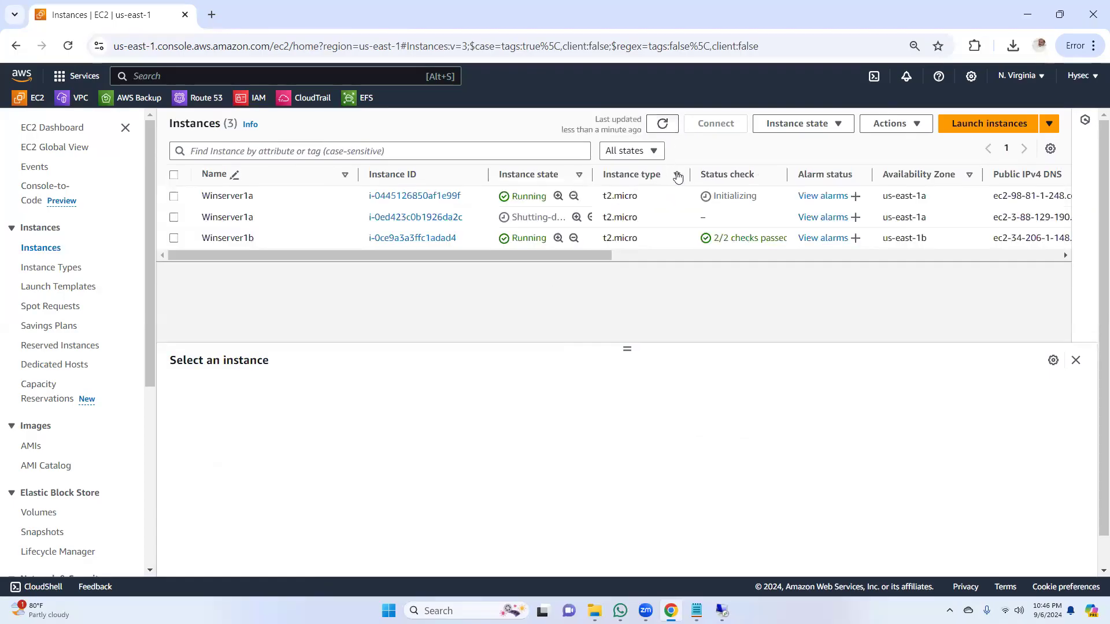
Step: Request termination of the old, shutting-down Winserver1a instance again and dismiss the banner
left_click(174, 218)
left_click(833, 124)
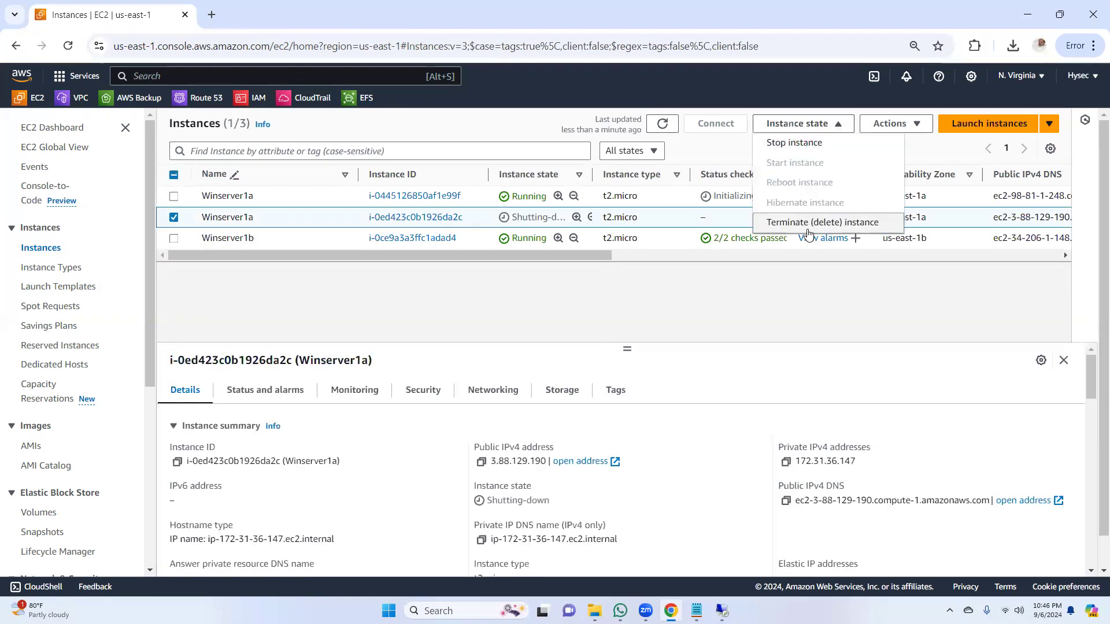
left_click(809, 224)
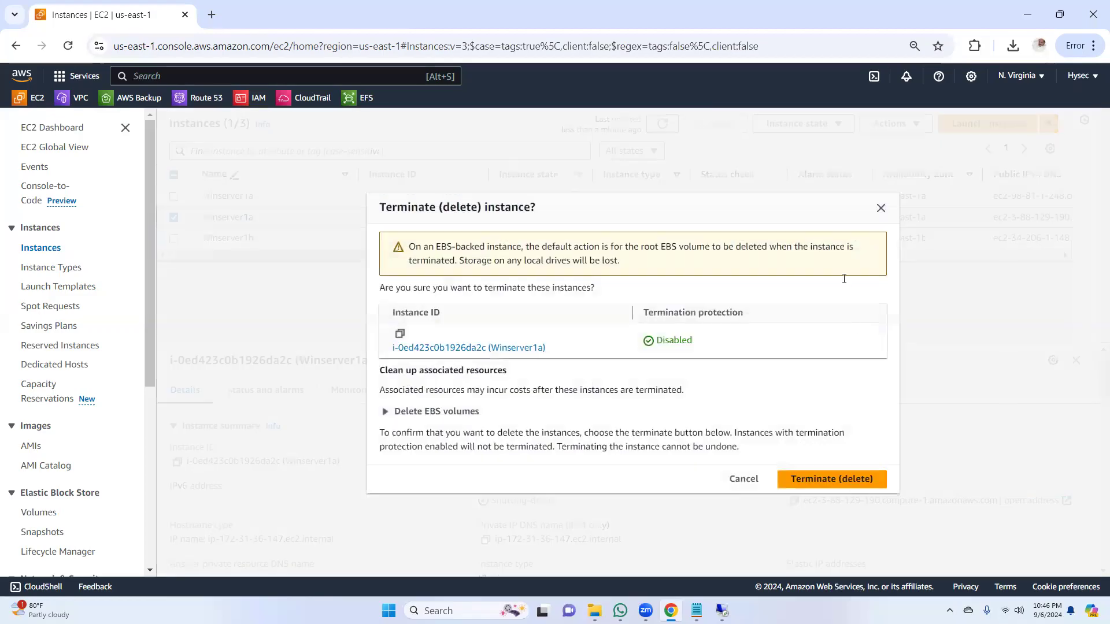
left_click(828, 479)
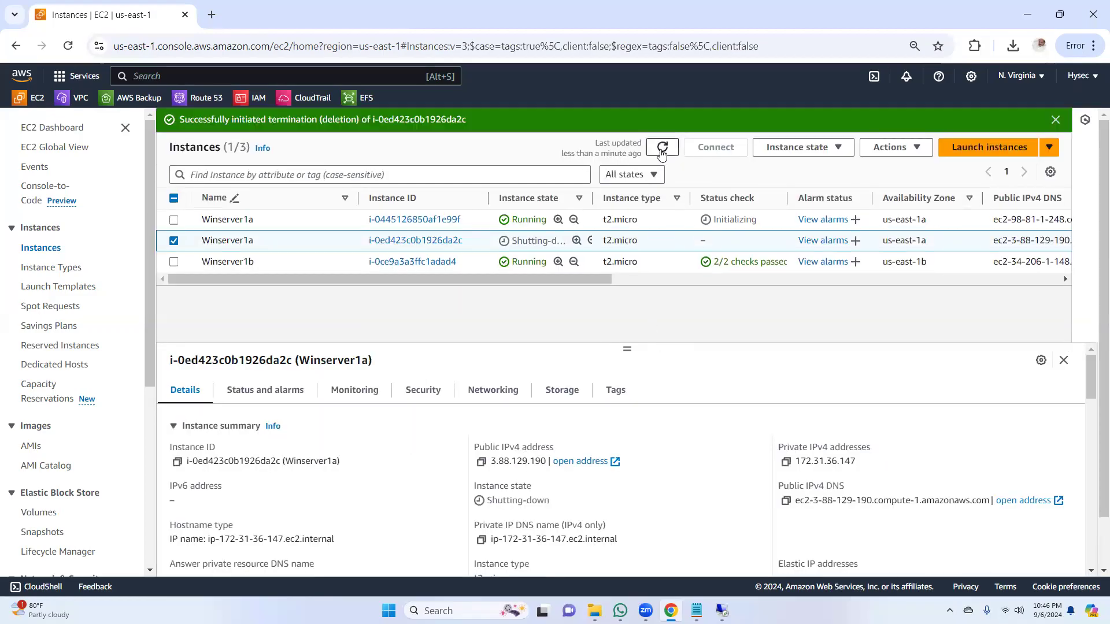
left_click(1056, 120)
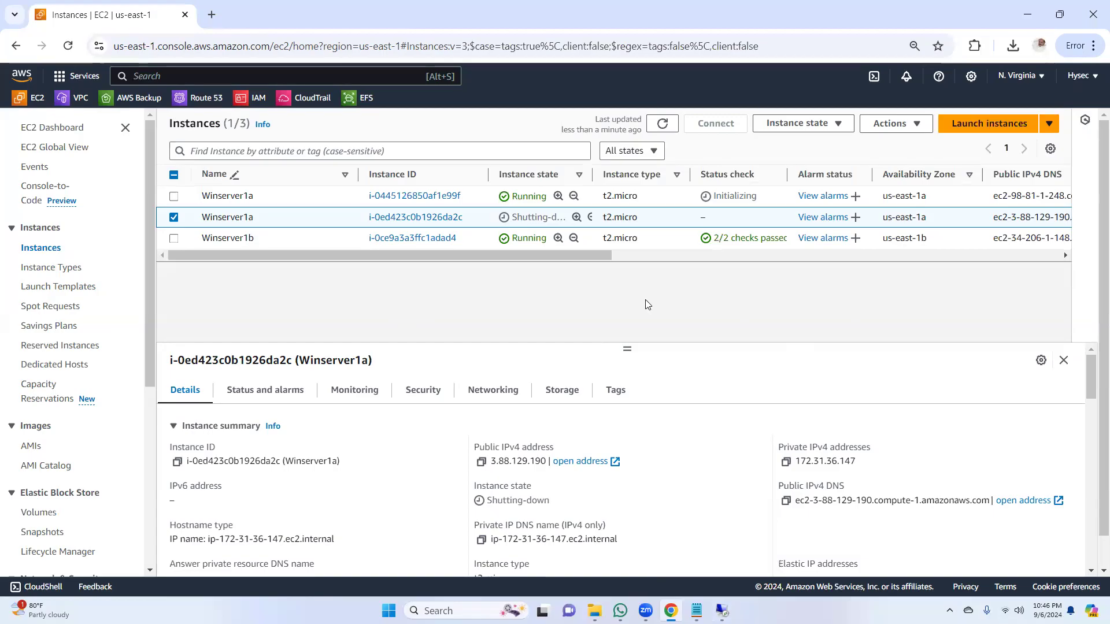
Step: Refresh the instance list repeatedly to check the old Winserver1a's state, and examine the instances' network and launch details
left_click(669, 127)
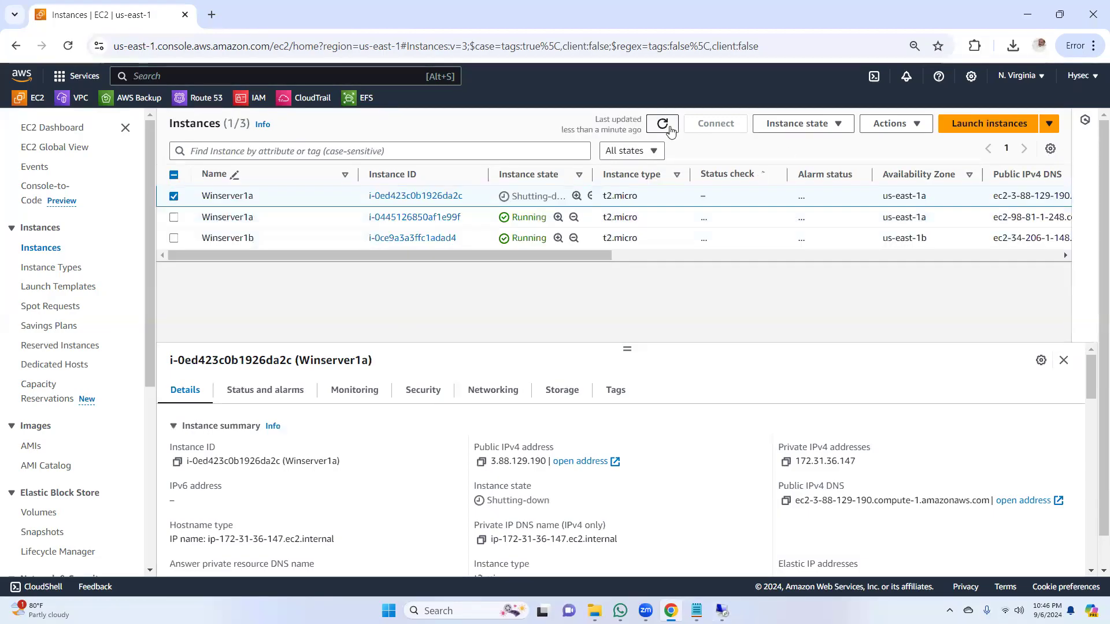
left_click_drag(569, 259, 309, 287)
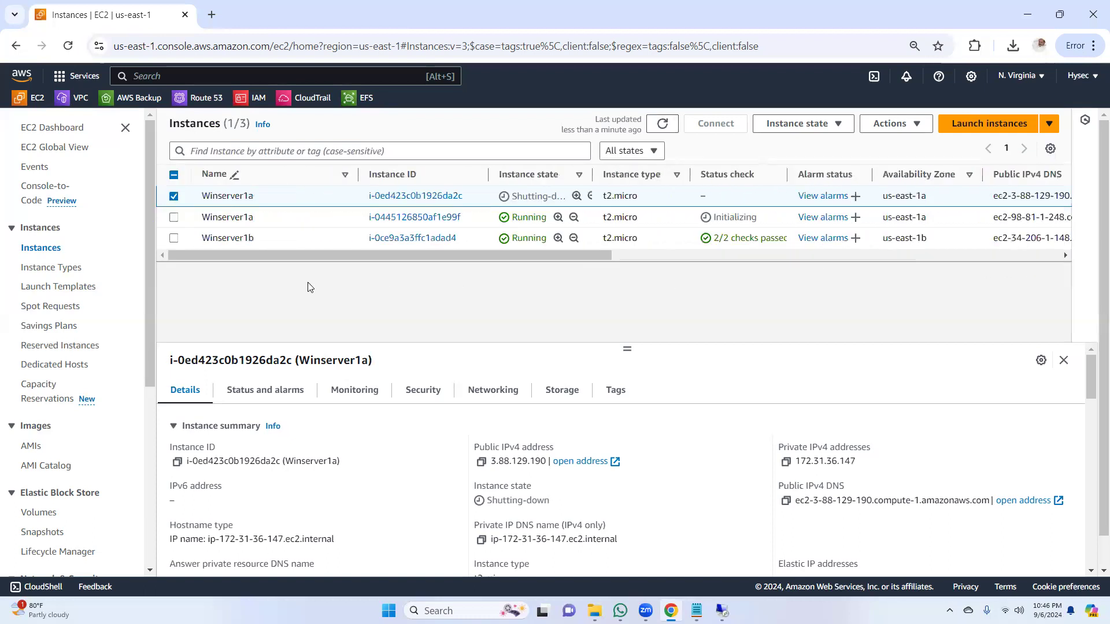
left_click(663, 123)
mouse_move(697, 611)
left_click(663, 124)
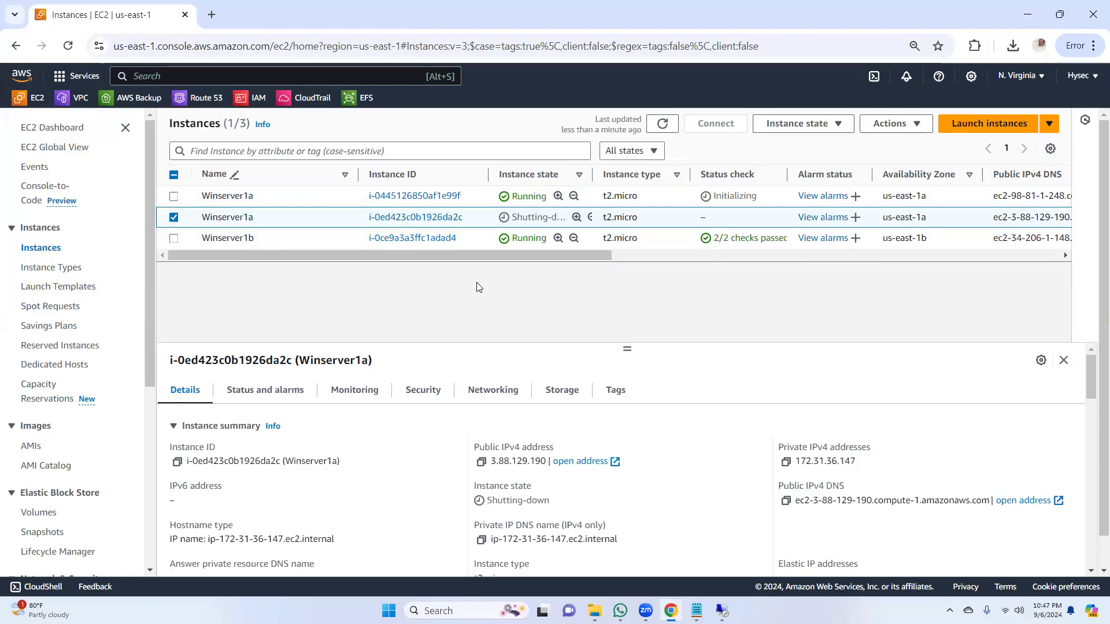
left_click(662, 126)
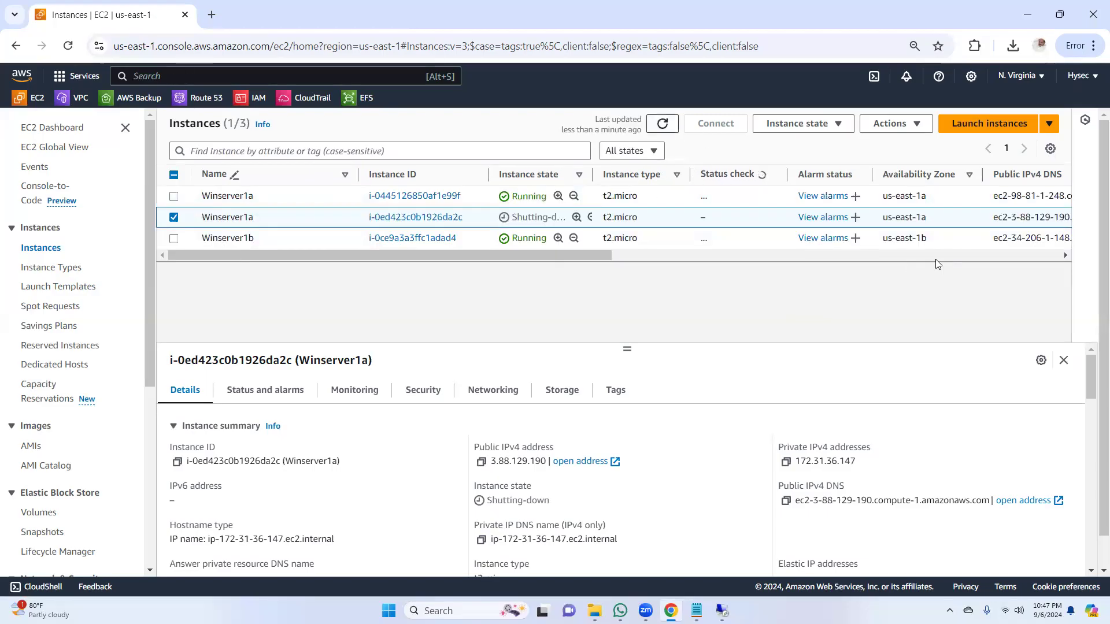
left_click_drag(579, 257, 885, 256)
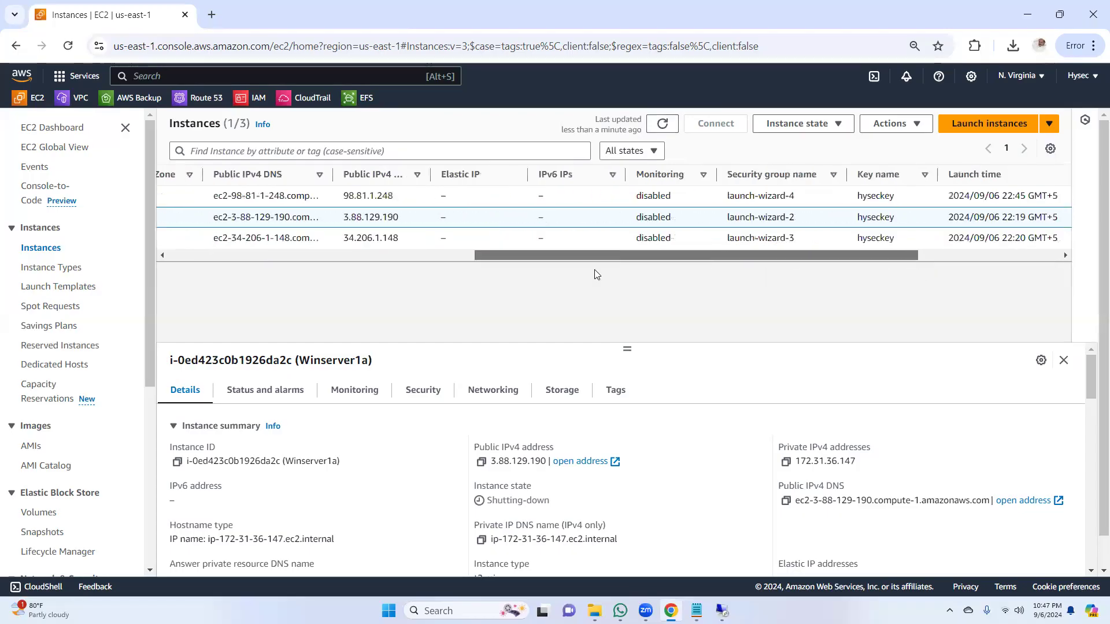
Step: Refresh the instance list several times to check the old Winserver1a's state, and deselect that instance
left_click_drag(596, 274, 372, 275)
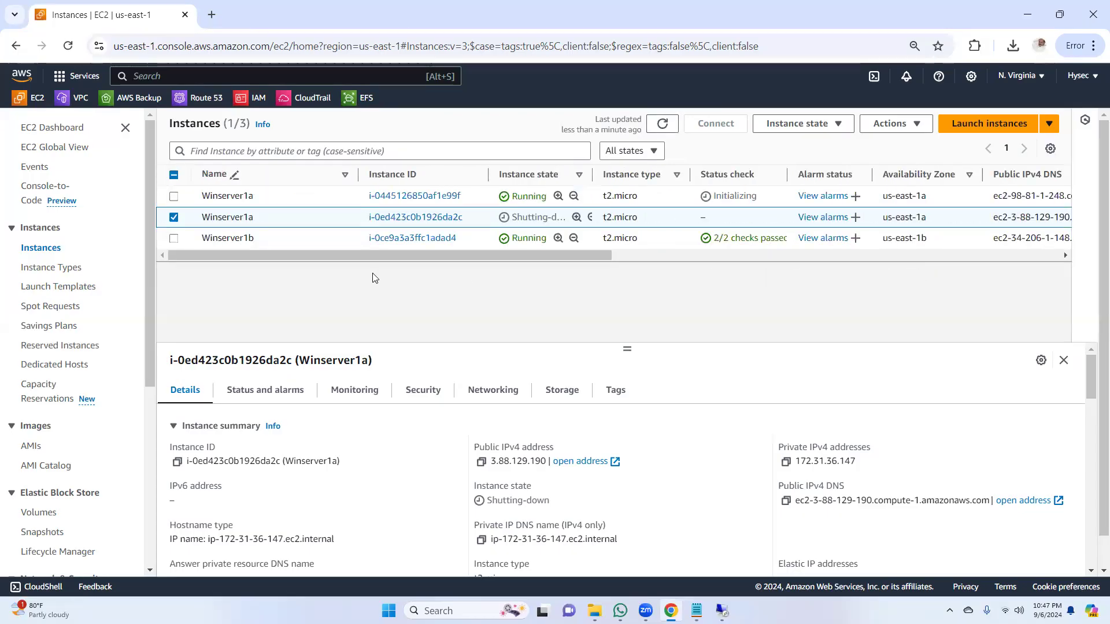
left_click(662, 125)
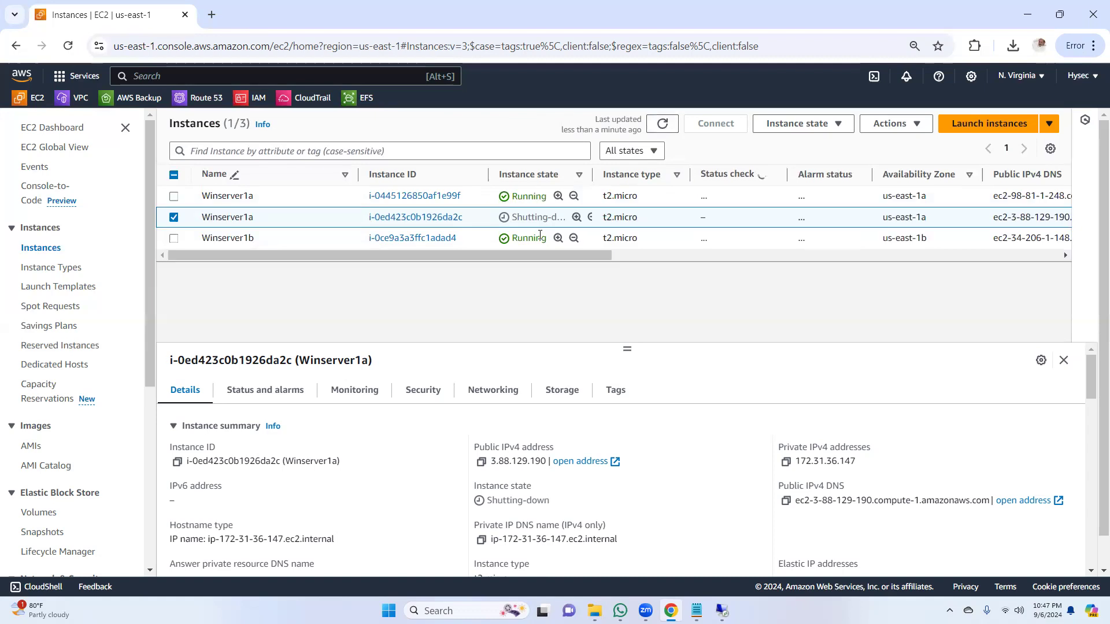
left_click(655, 125)
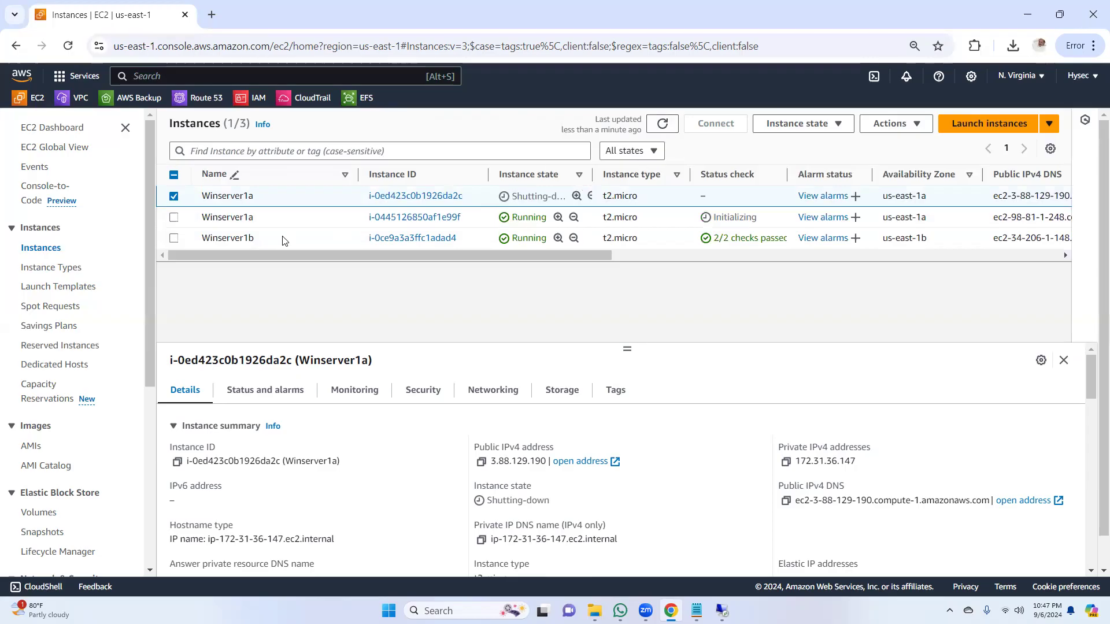
left_click(662, 124)
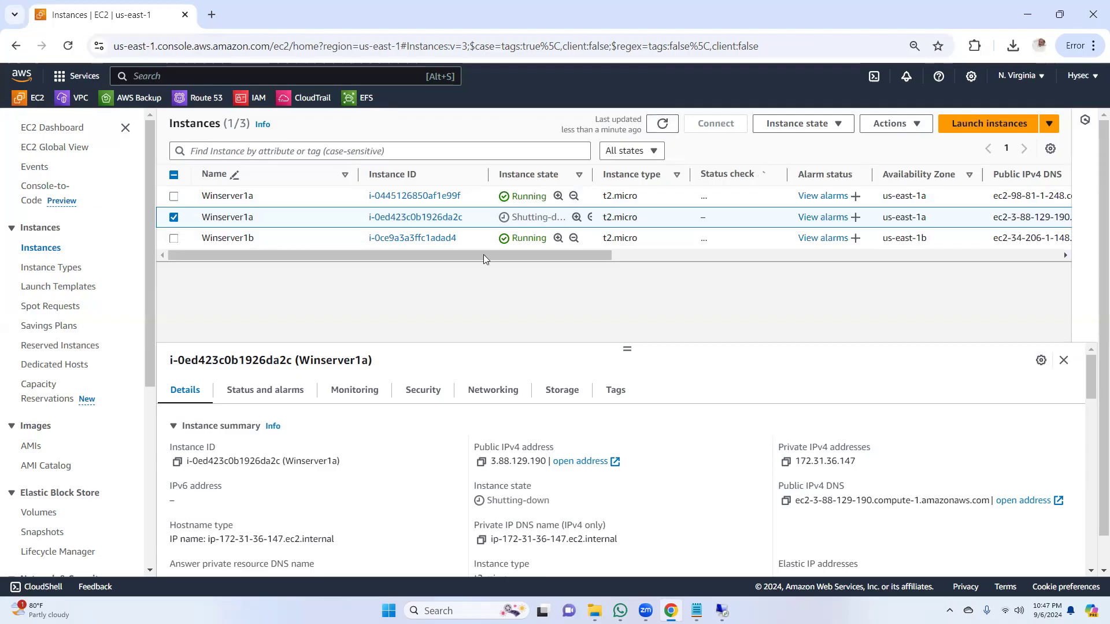
left_click(174, 222)
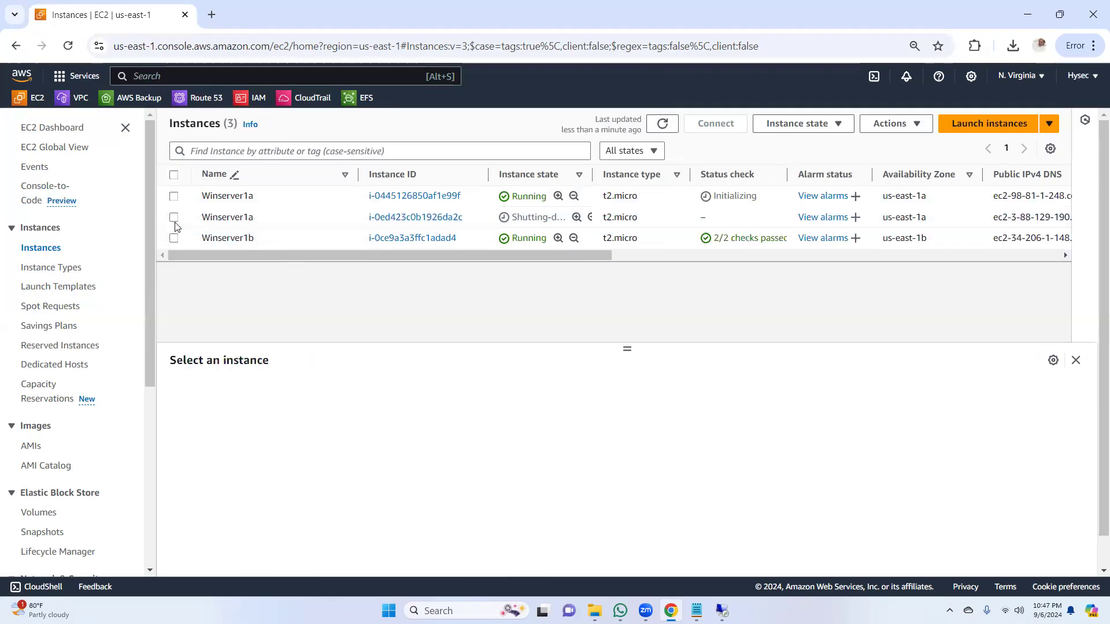
left_click_drag(565, 259, 352, 297)
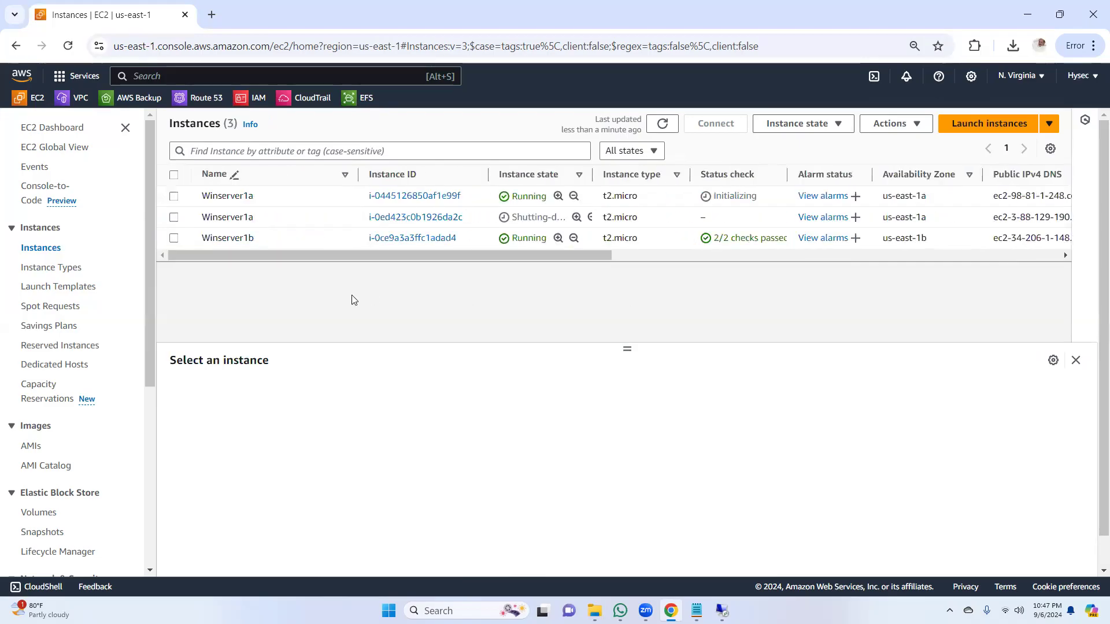
left_click(664, 132)
Step: Check the Winserver1b remote desktop session, minimize it, and return to the EC2 instance list to refresh the instance states
left_click(1023, 19)
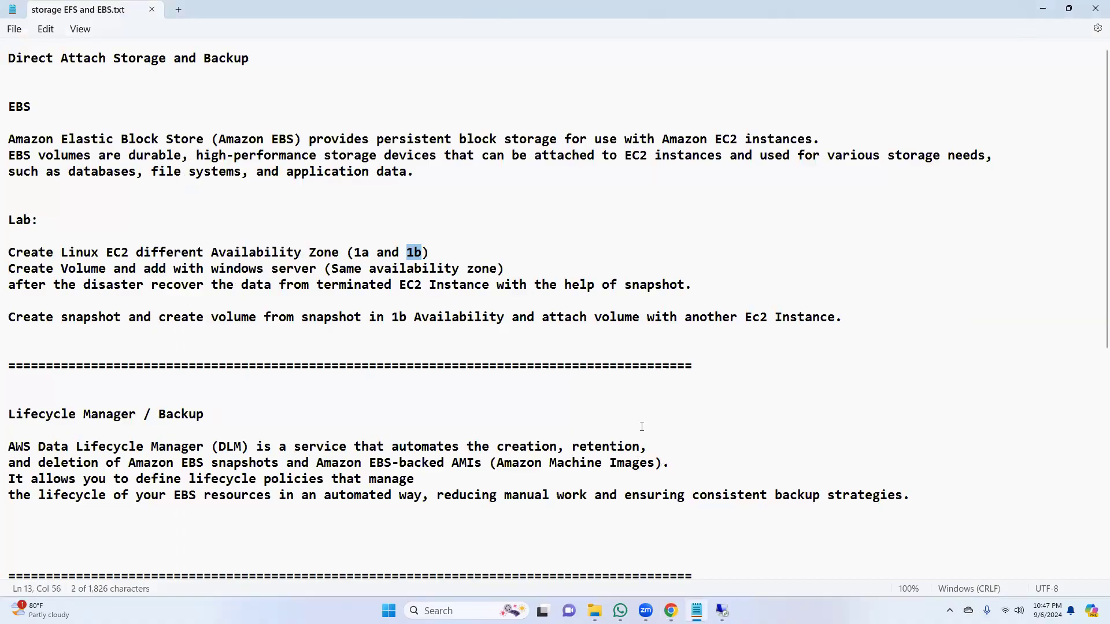
left_click(722, 611)
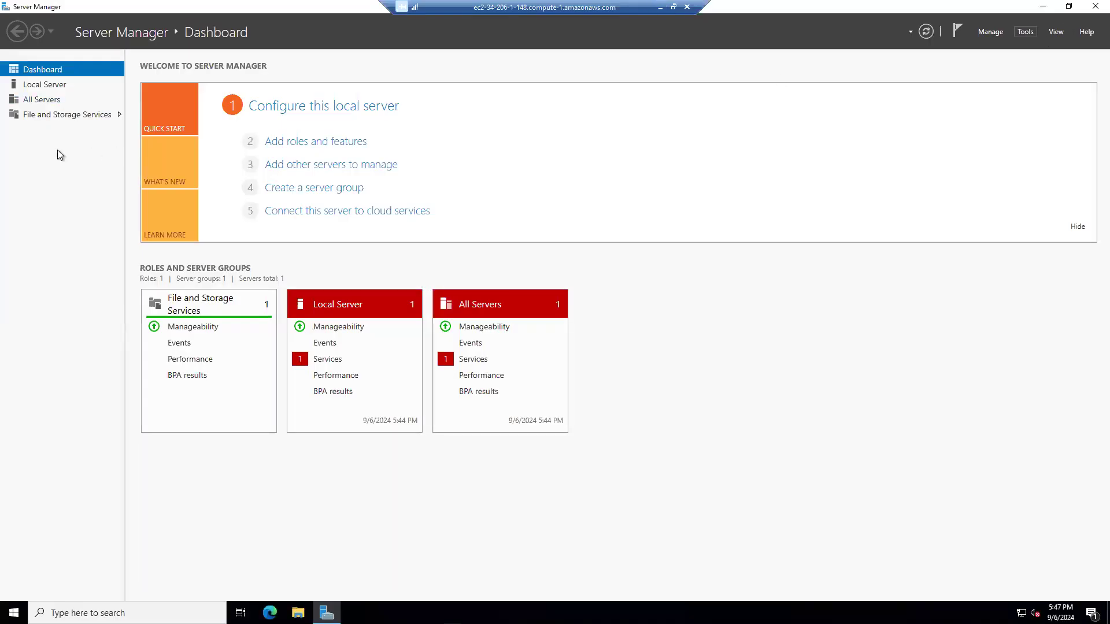
left_click(659, 7)
left_click(670, 611)
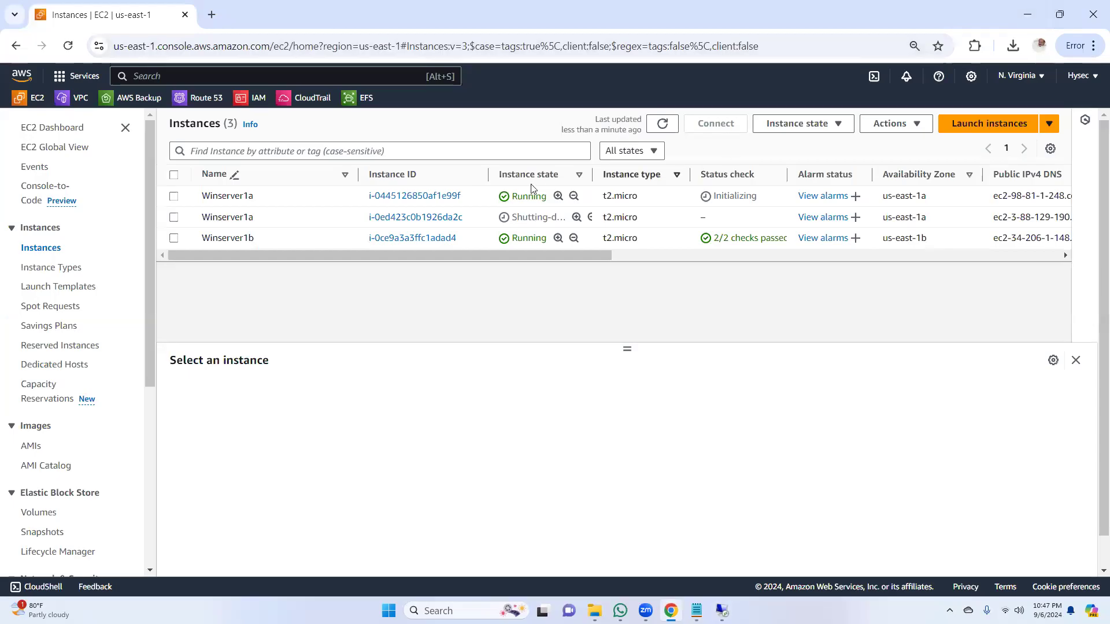
left_click(662, 124)
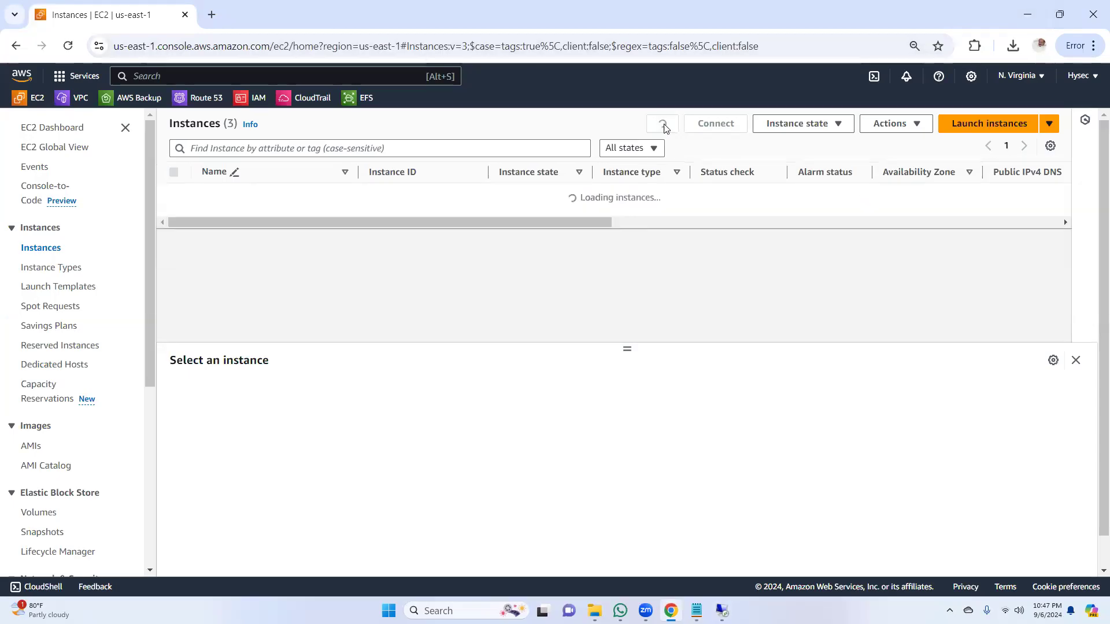
left_click(662, 126)
left_click(663, 126)
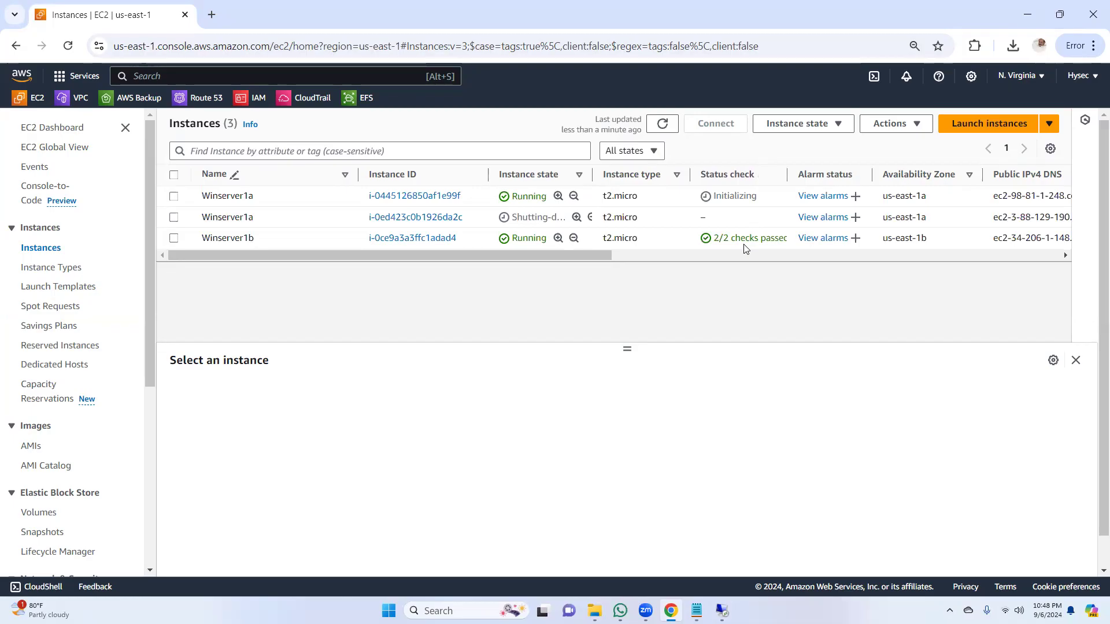
Step: Minimize the browser and lab notes, view the Winserver1b remote session again, and recheck the instance states in the EC2 console
left_click(1027, 13)
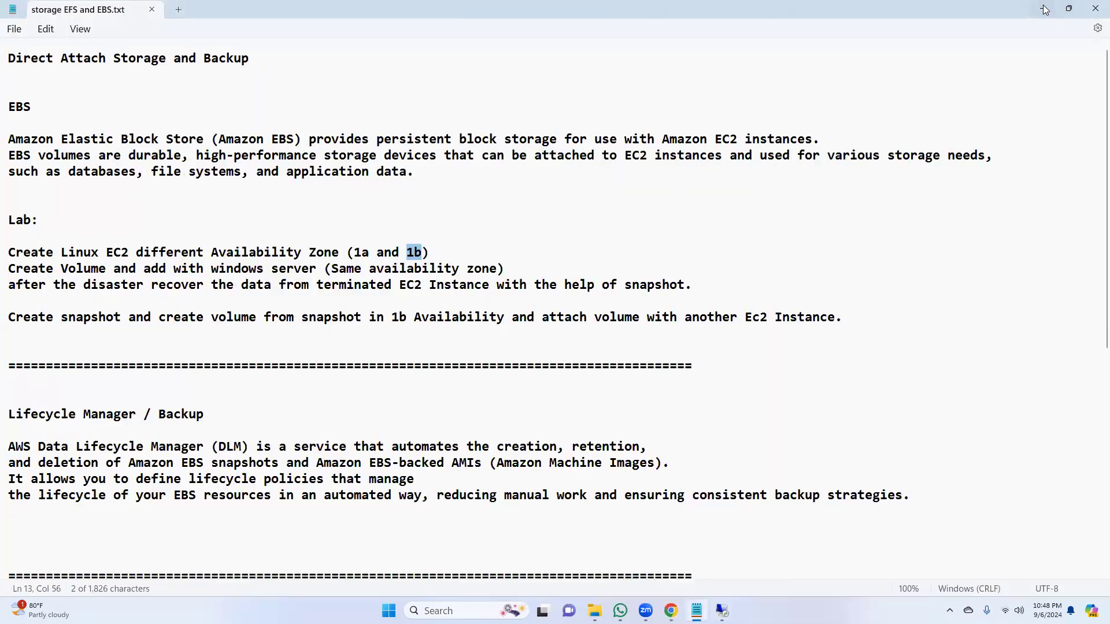
left_click(1044, 9)
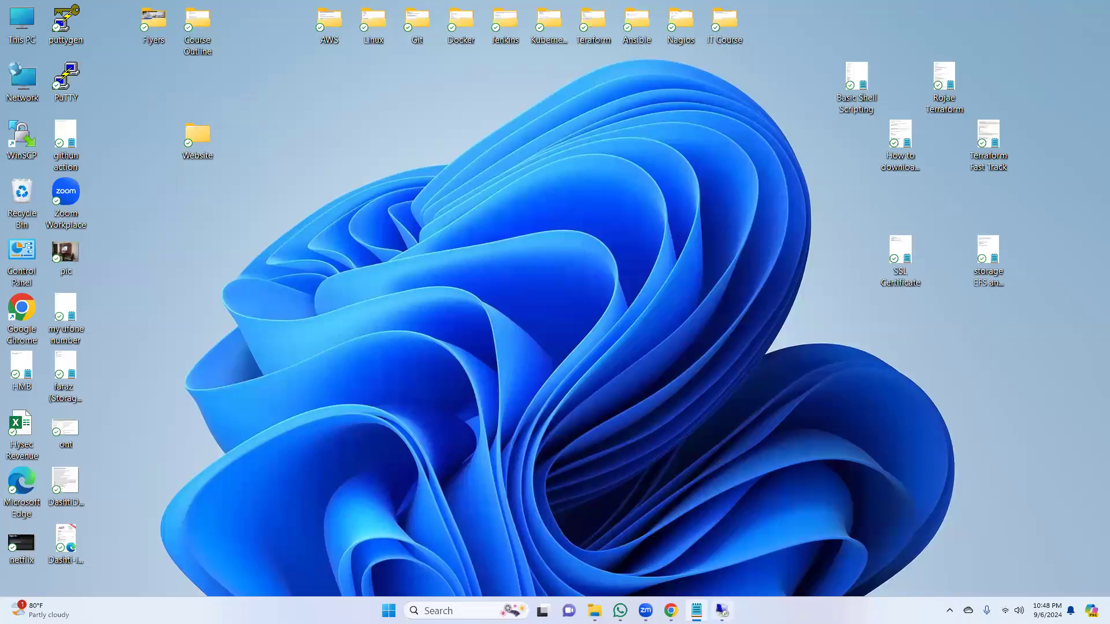
left_click(722, 611)
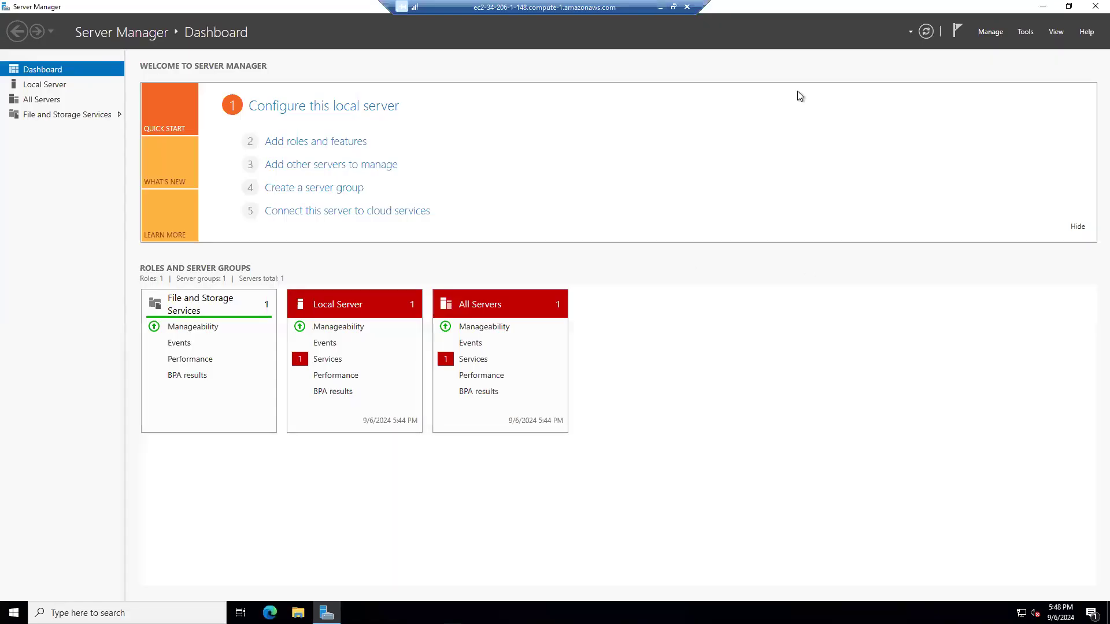
left_click(660, 8)
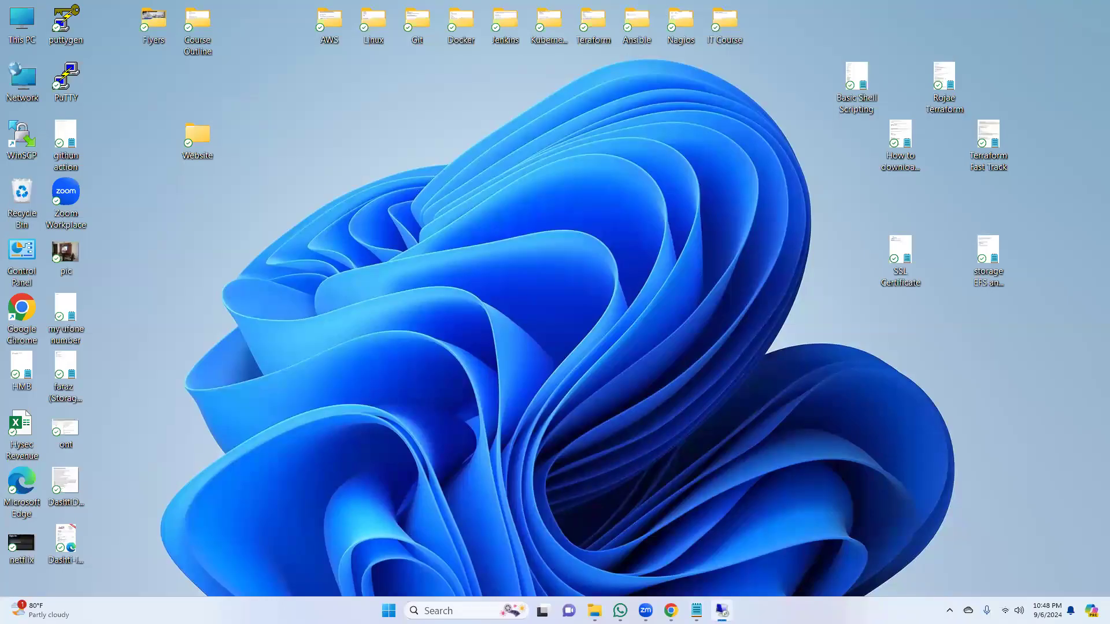
left_click(670, 611)
left_click(663, 125)
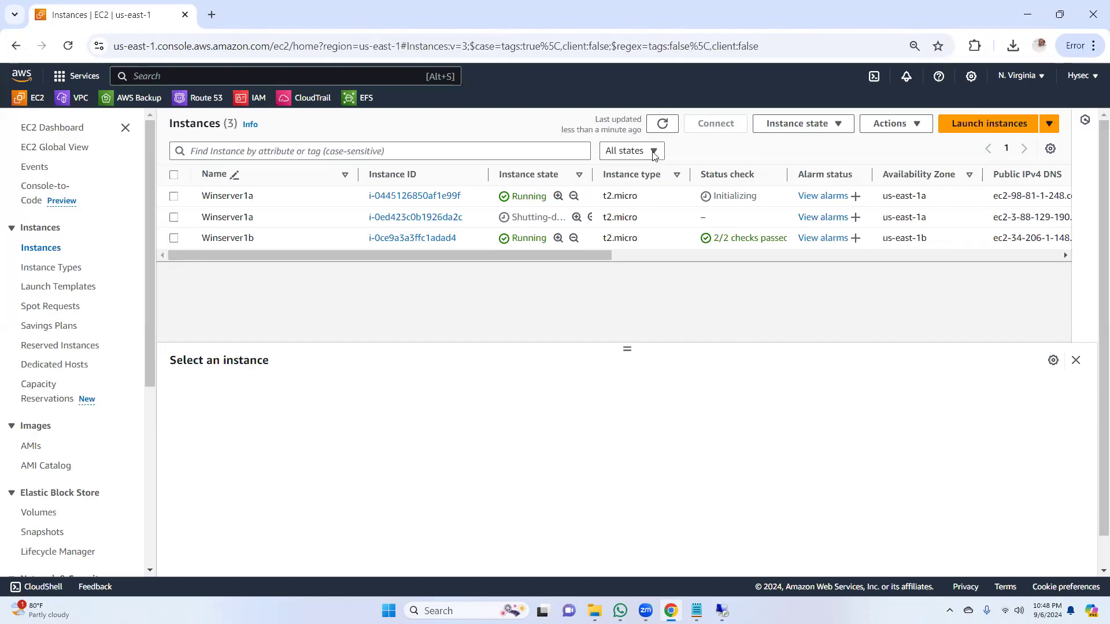
left_click(663, 124)
Step: Request termination of the old, shutting-down Winserver1a instance once more and confirm it
left_click(174, 218)
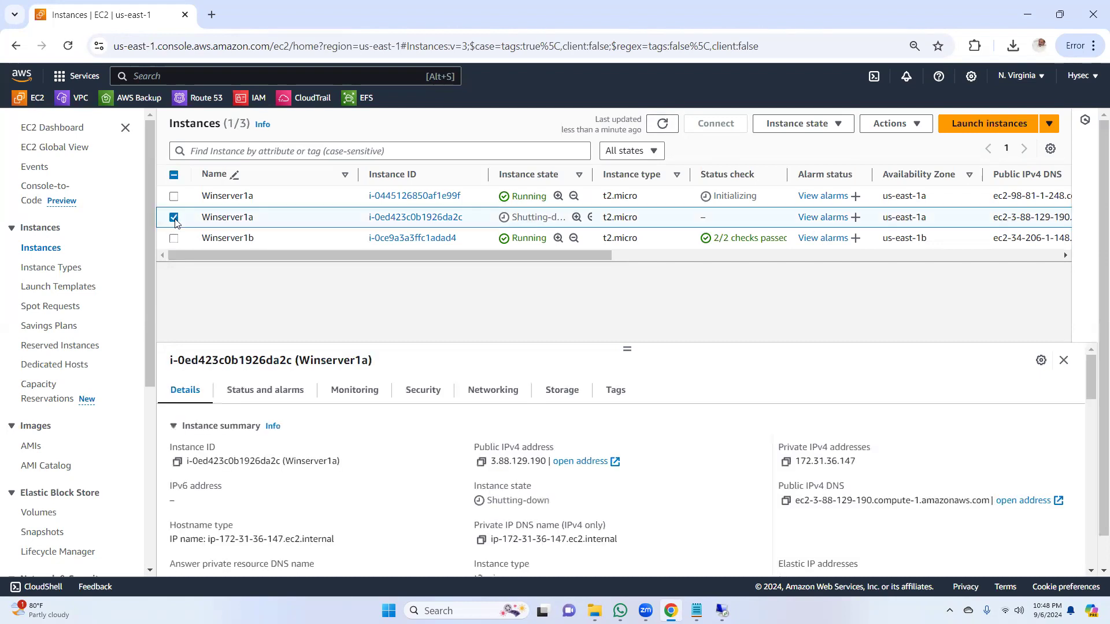
left_click(839, 125)
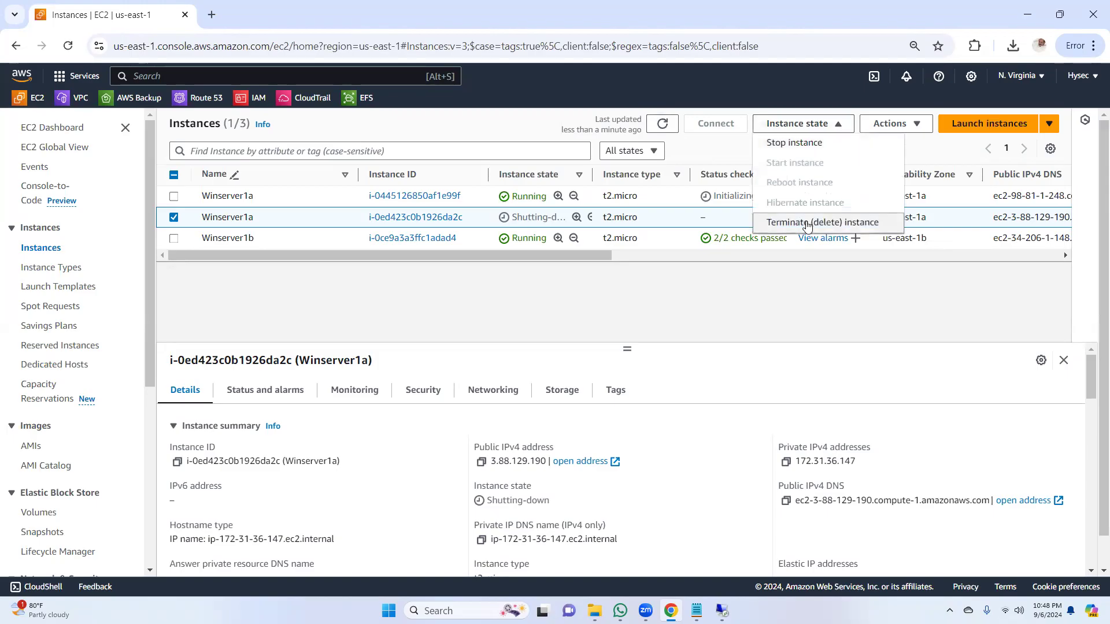
left_click(807, 223)
left_click(830, 475)
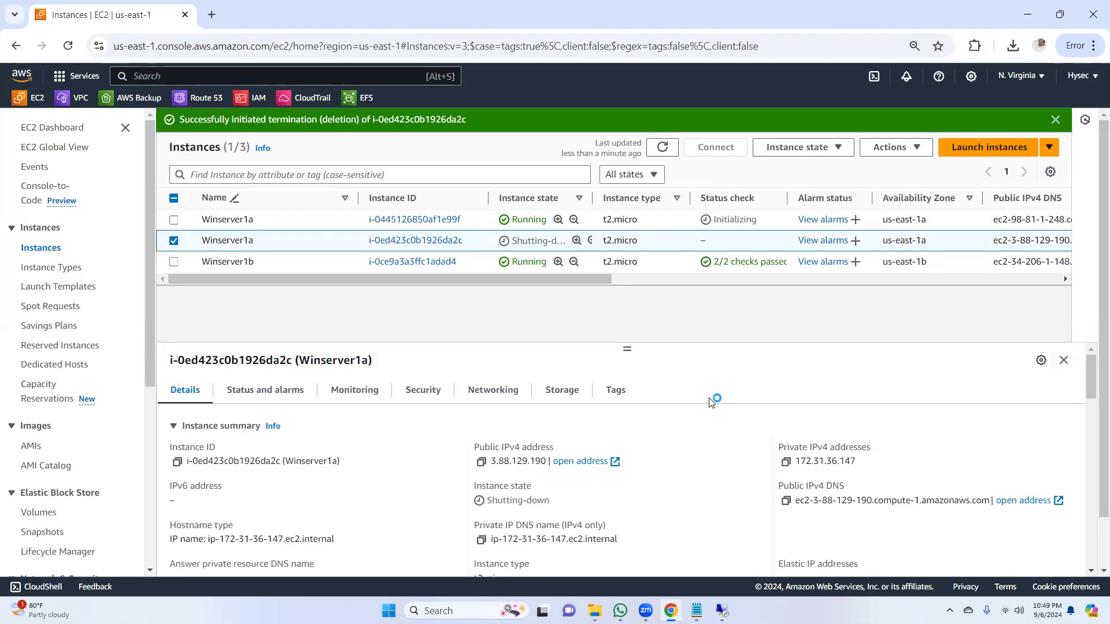
Step: Open Task Manager to review the running apps' resource usage, and close WhatsApp
key("ctrl+shift+Escape")
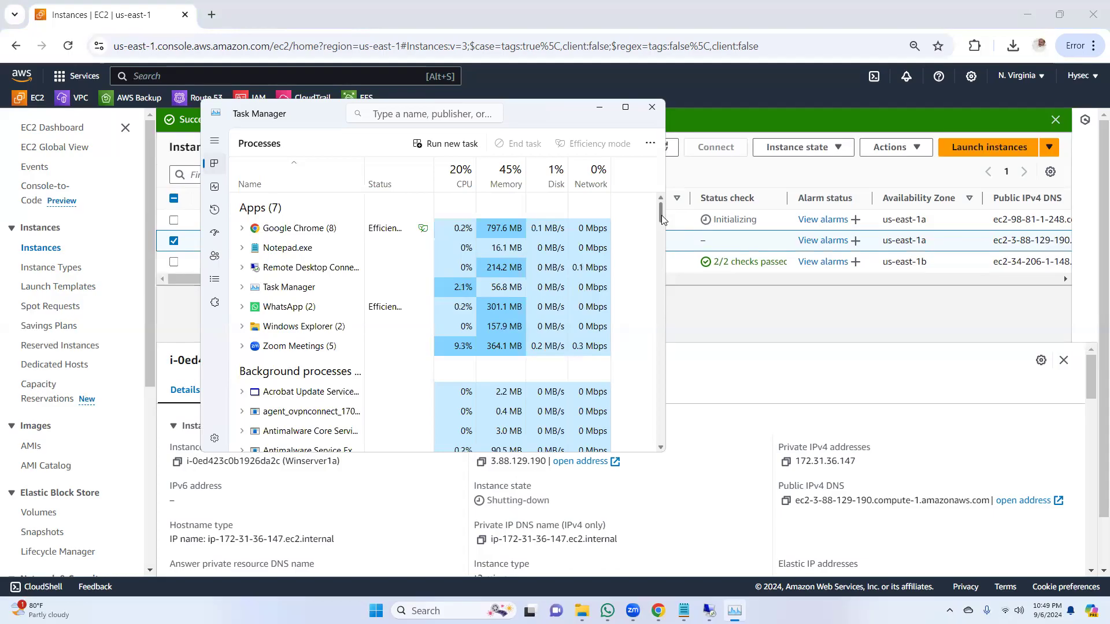
left_click_drag(662, 220, 662, 216)
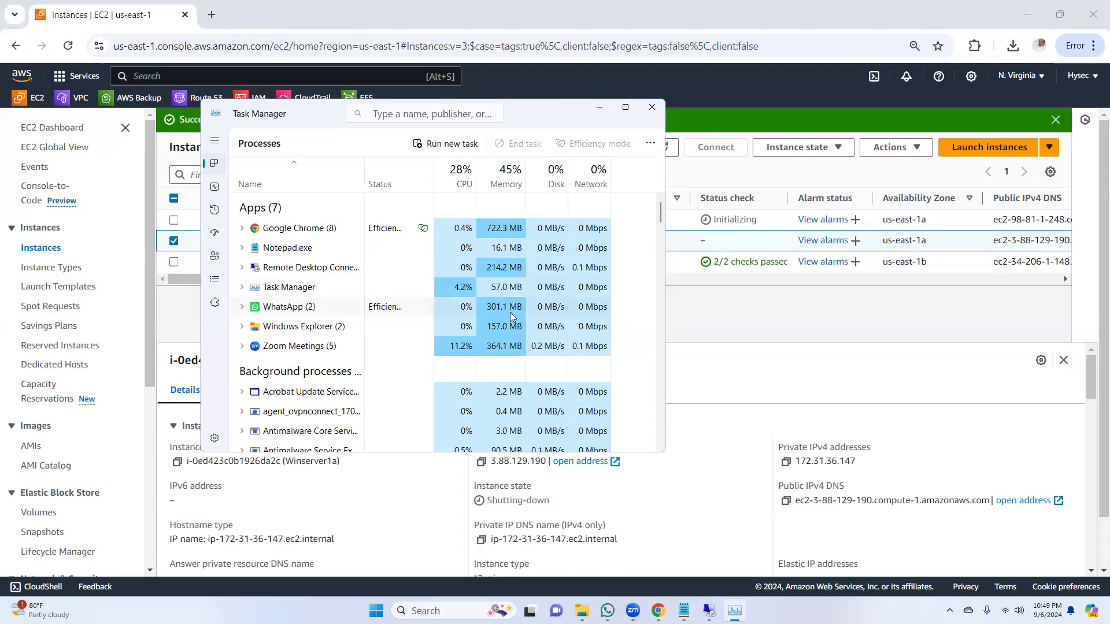
left_click(607, 611)
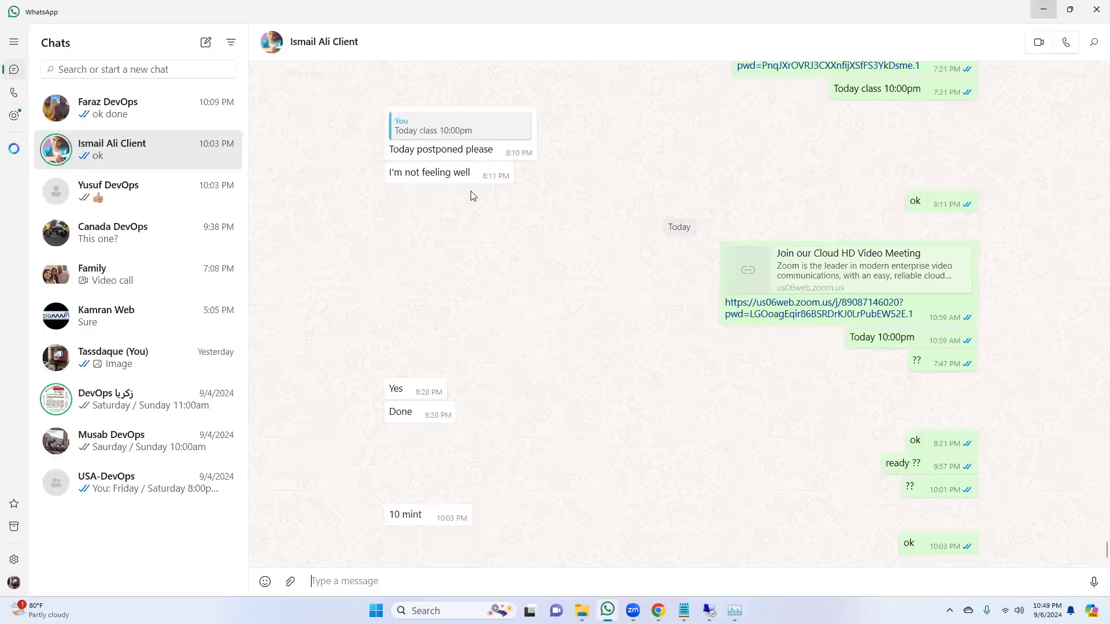
left_click(1094, 13)
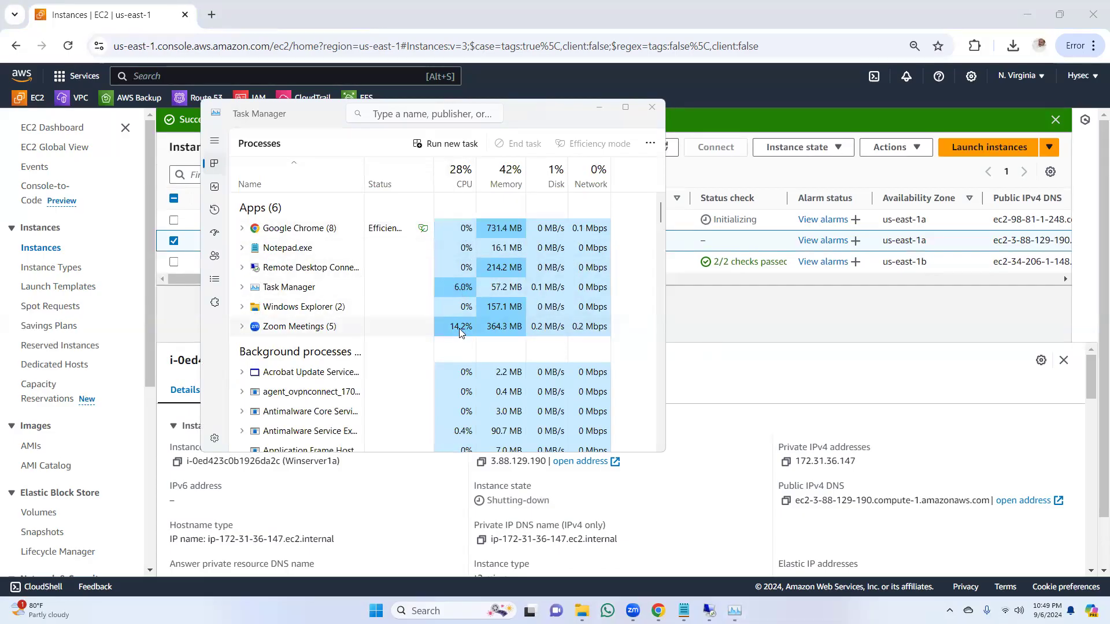
Step: Inspect the Google Chrome process, return to the browser, and reload the EC2 Instances page
left_click(296, 233)
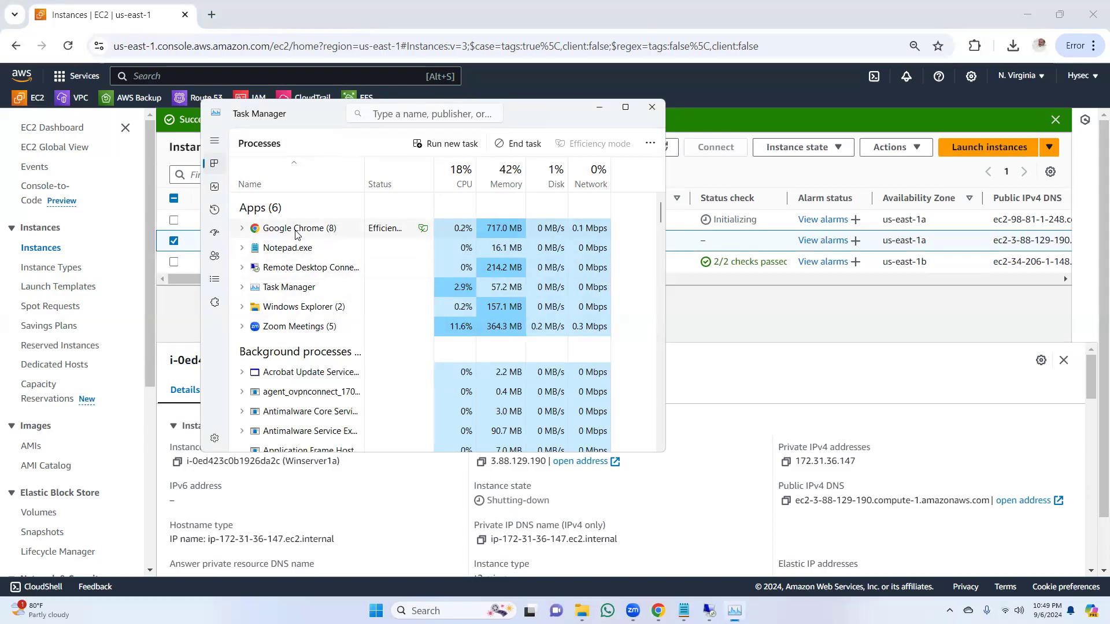
left_click(1032, 17)
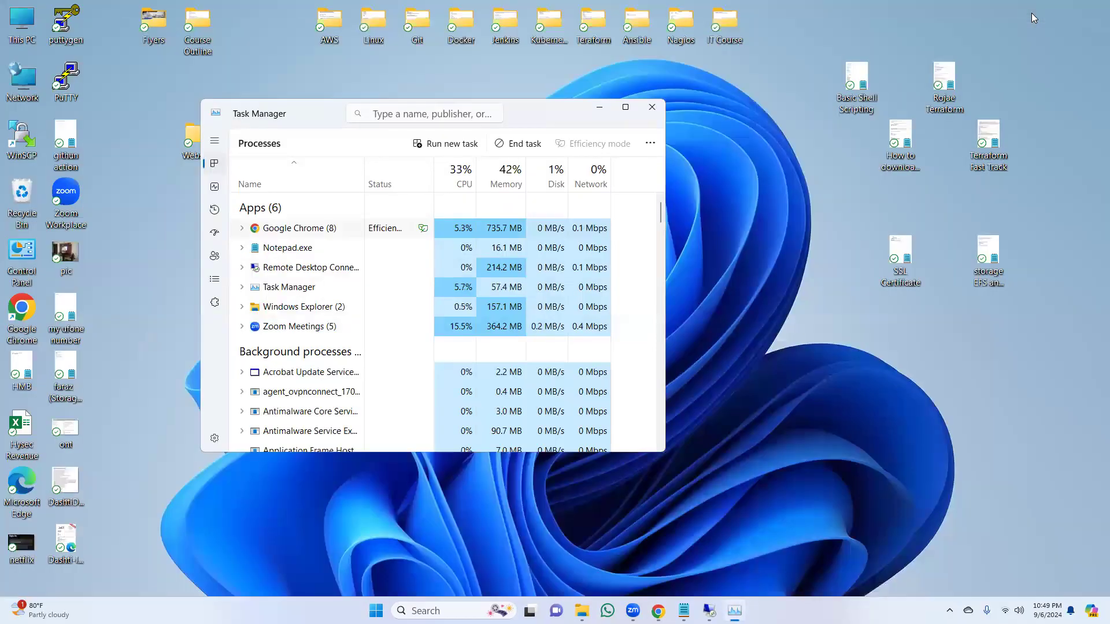
left_click(658, 611)
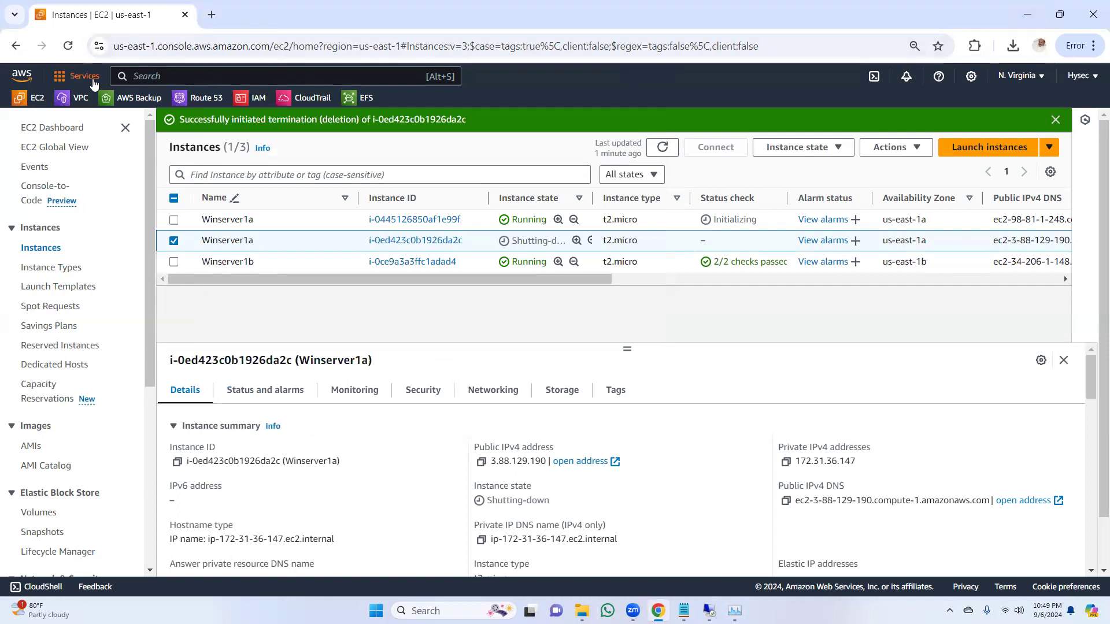
left_click(68, 48)
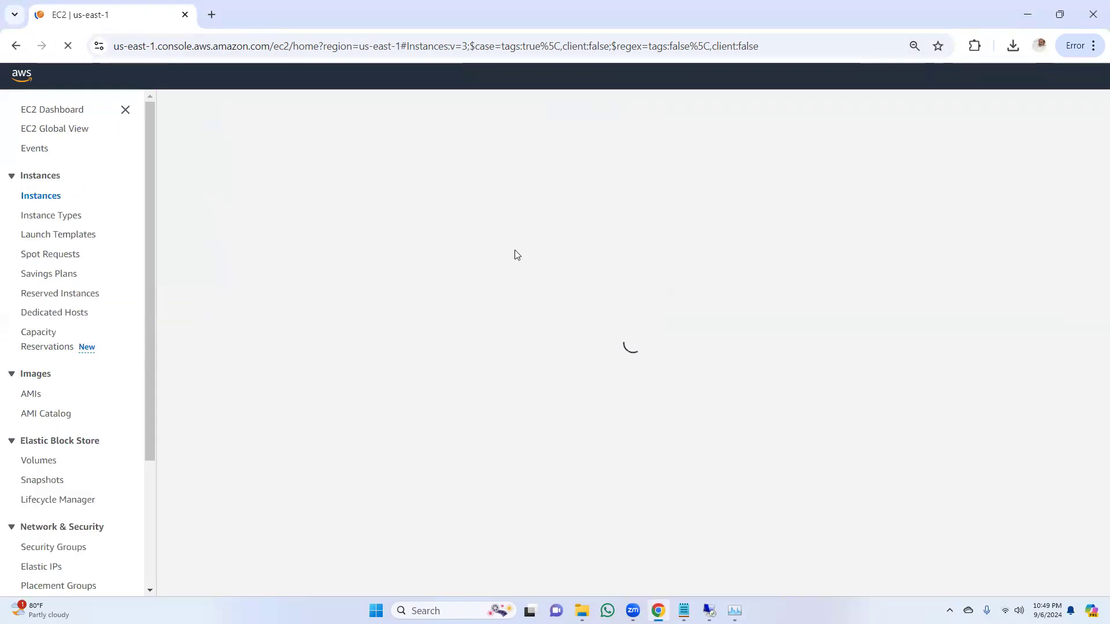
Step: Switch to Task Manager and end the Microsoft Edge and WebView2 Manager background processes
left_click(735, 611)
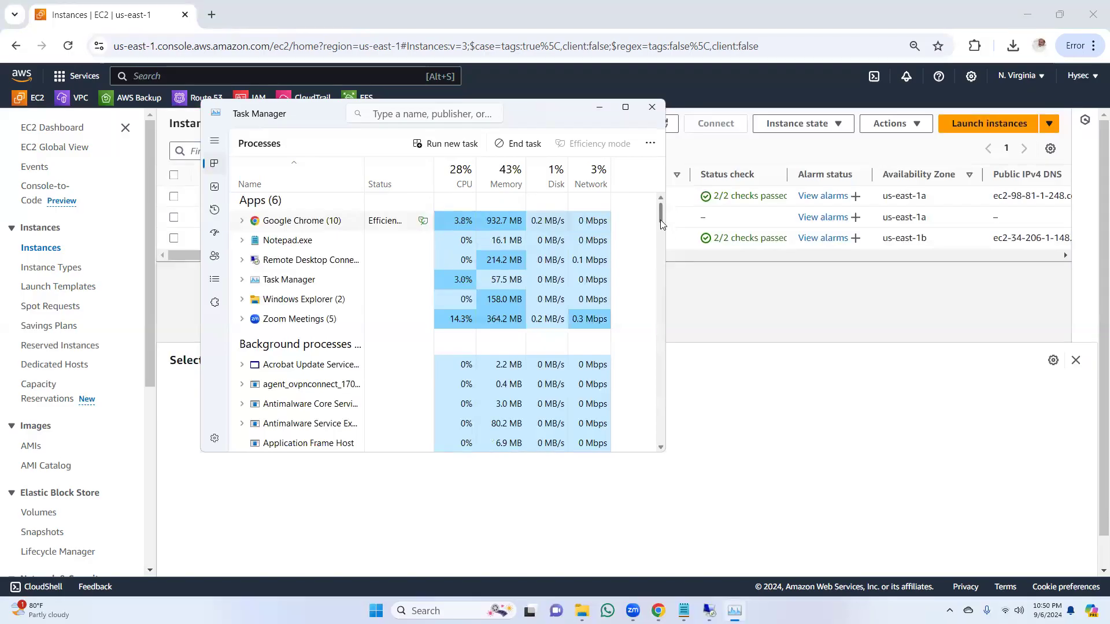
left_click_drag(660, 216, 658, 259)
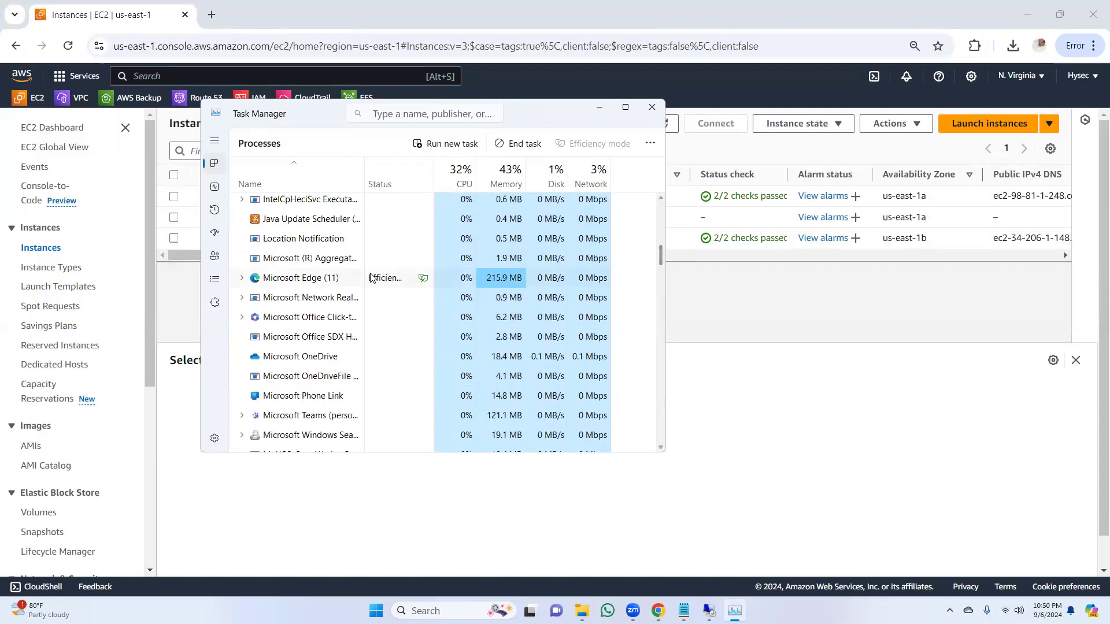
right_click(314, 283)
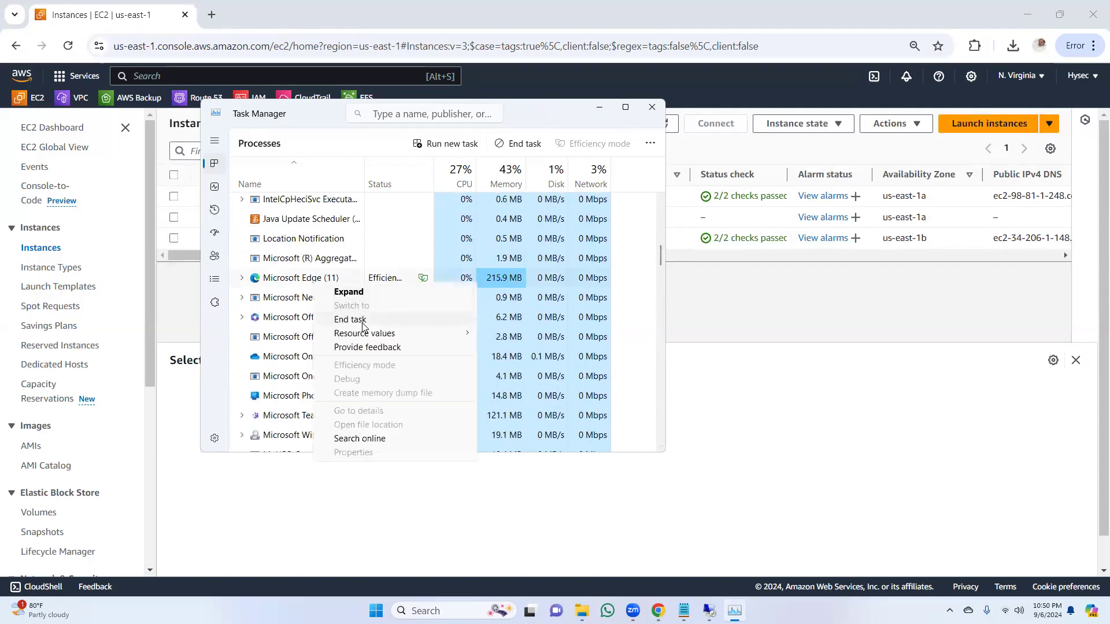
key("Escape")
left_click_drag(662, 250, 659, 289)
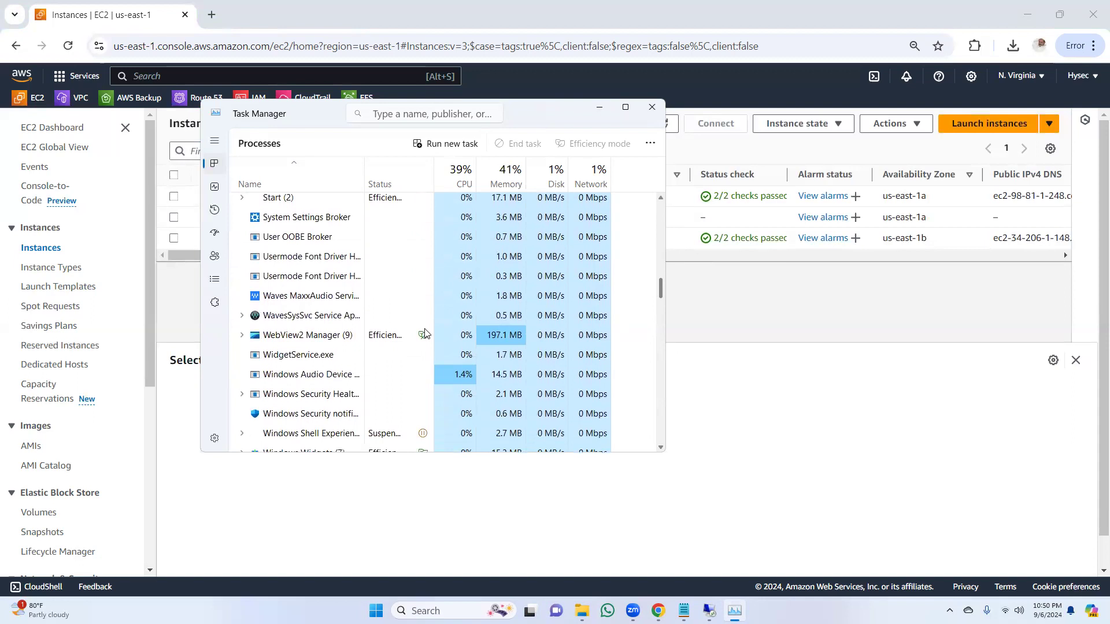
left_click(316, 342)
right_click(320, 339)
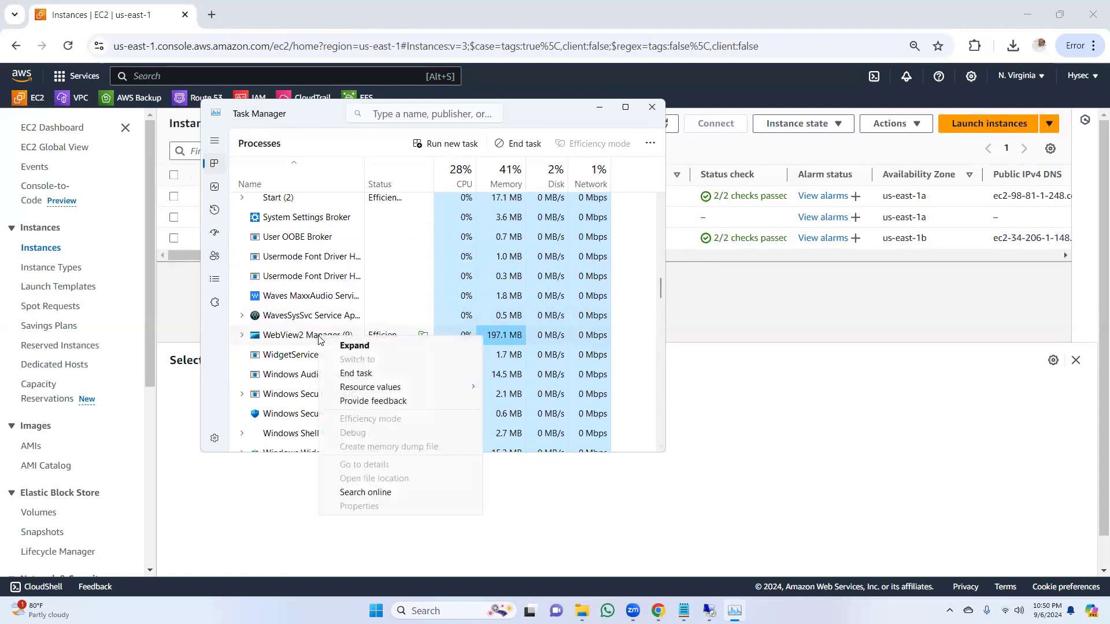
left_click(346, 377)
Step: Review the running apps' resource usage, close Task Manager, and refresh the EC2 instance list to check the old Winserver1a's state
left_click_drag(661, 287, 666, 201)
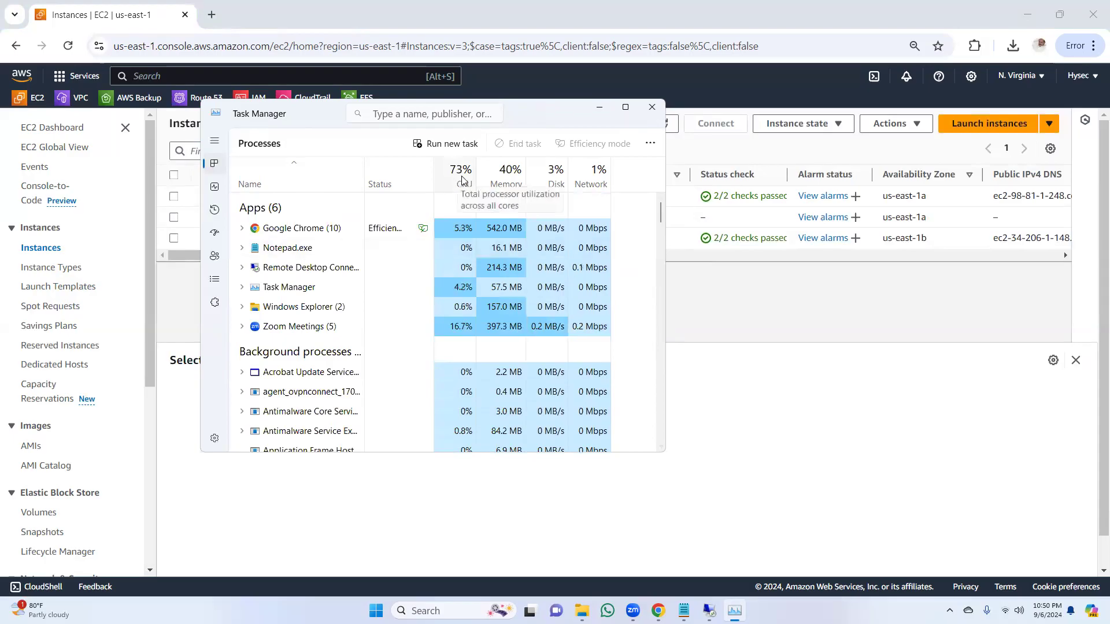
left_click(311, 329)
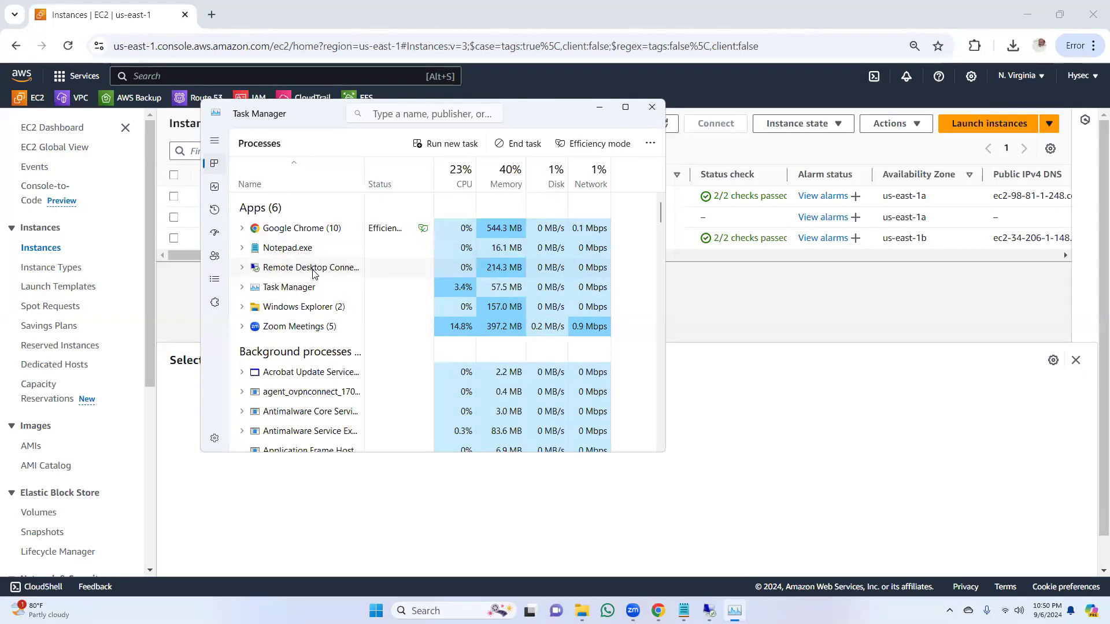
left_click(652, 107)
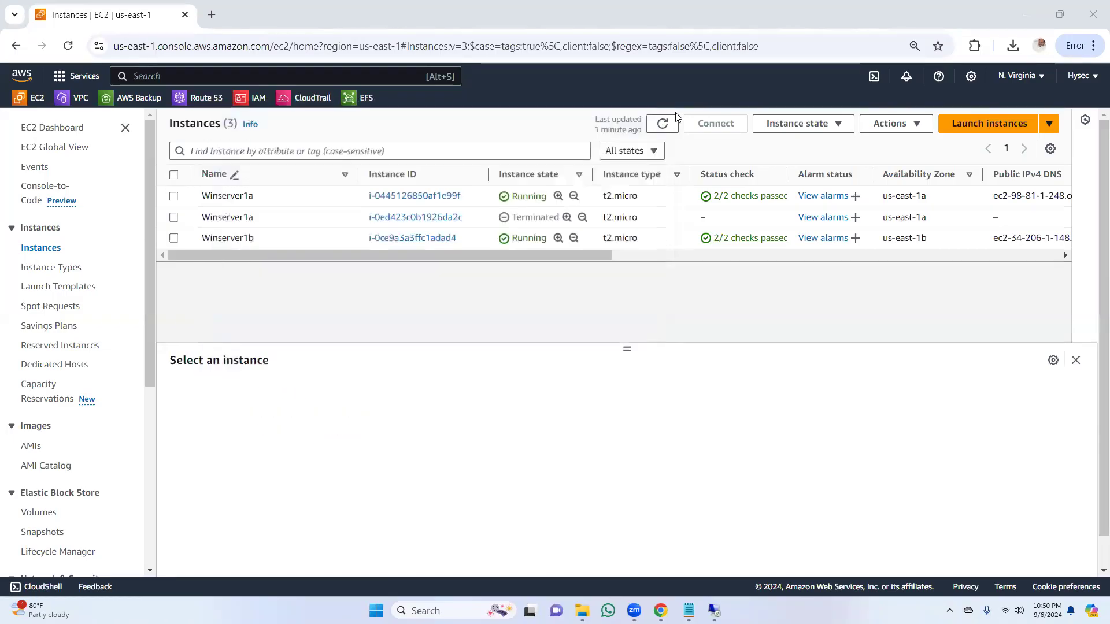
left_click(665, 126)
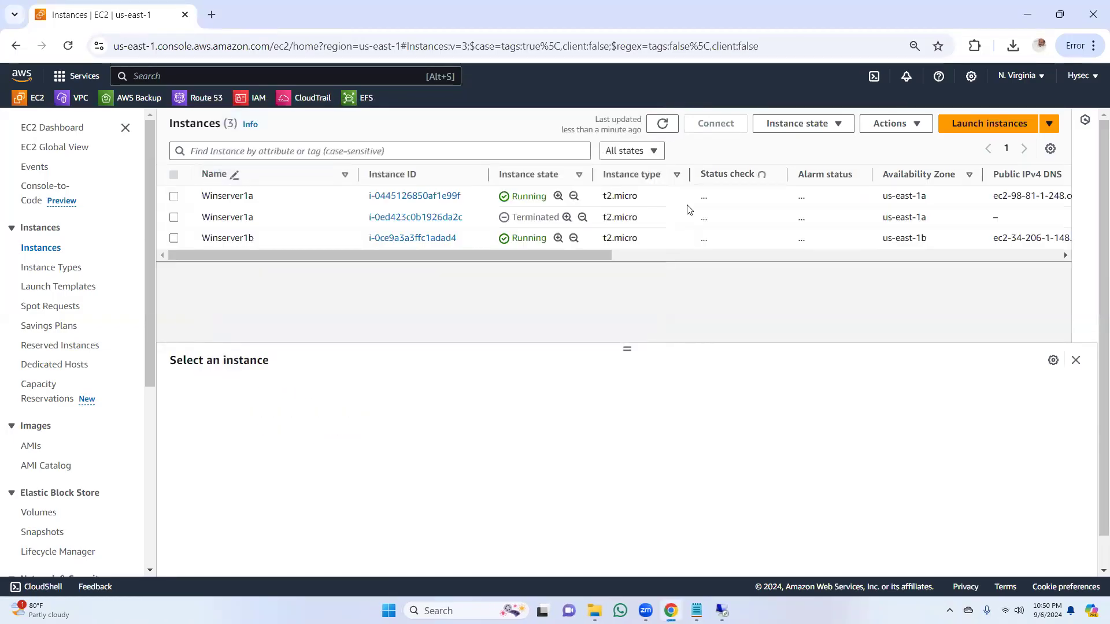
Step: Open the EBS volumes list and check each volume's size, state, Availability Zone and attached instance
left_click_drag(560, 257, 389, 270)
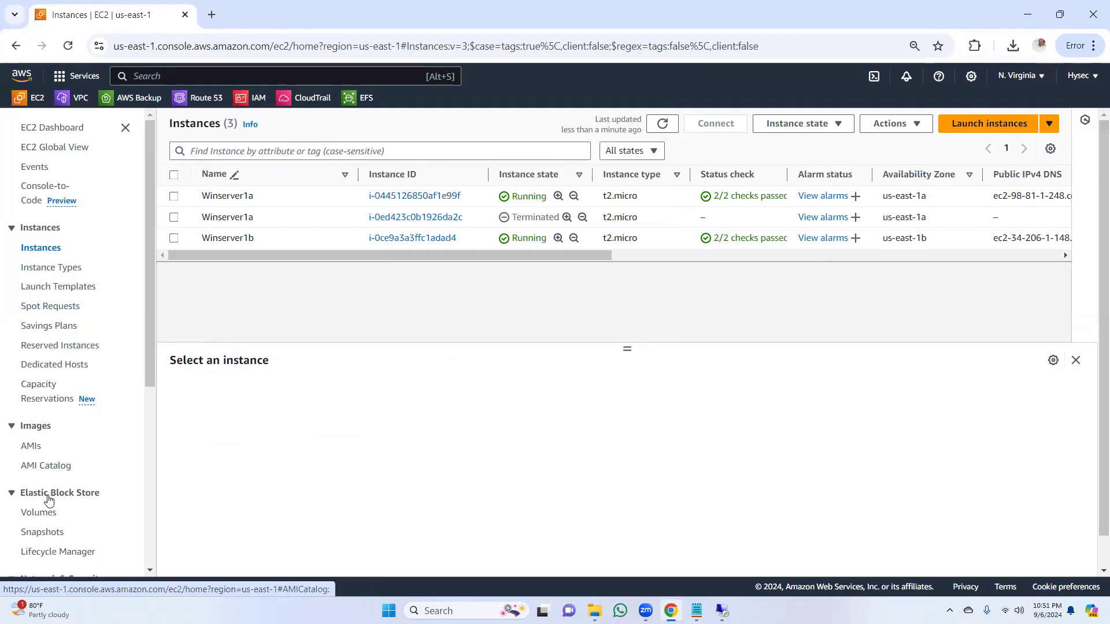
left_click(40, 513)
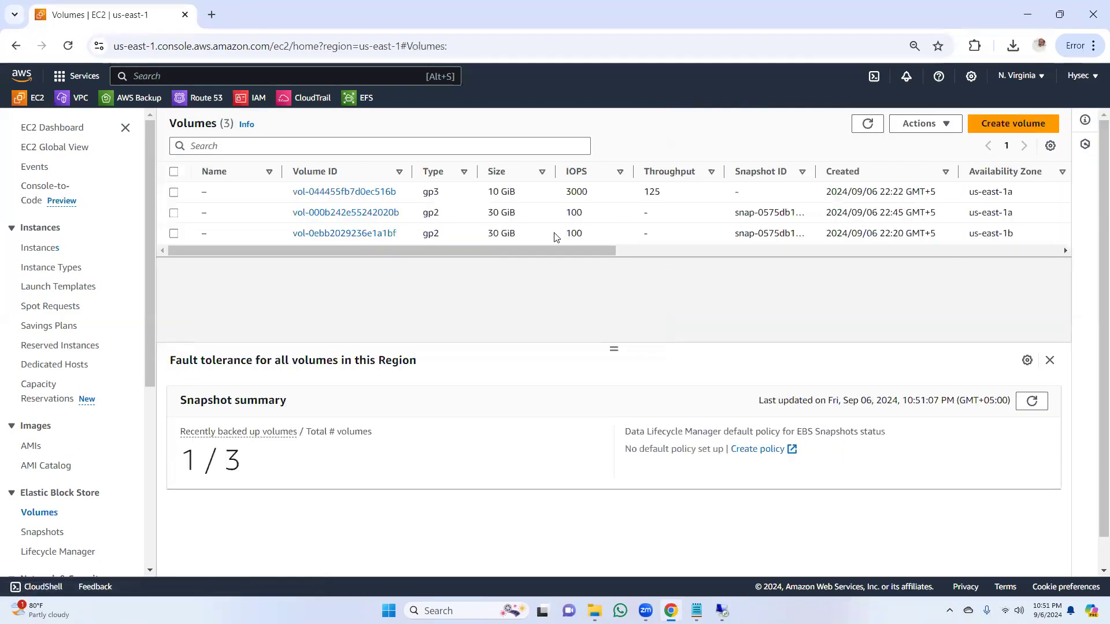
left_click_drag(589, 253, 457, 256)
left_click_drag(574, 251, 800, 250)
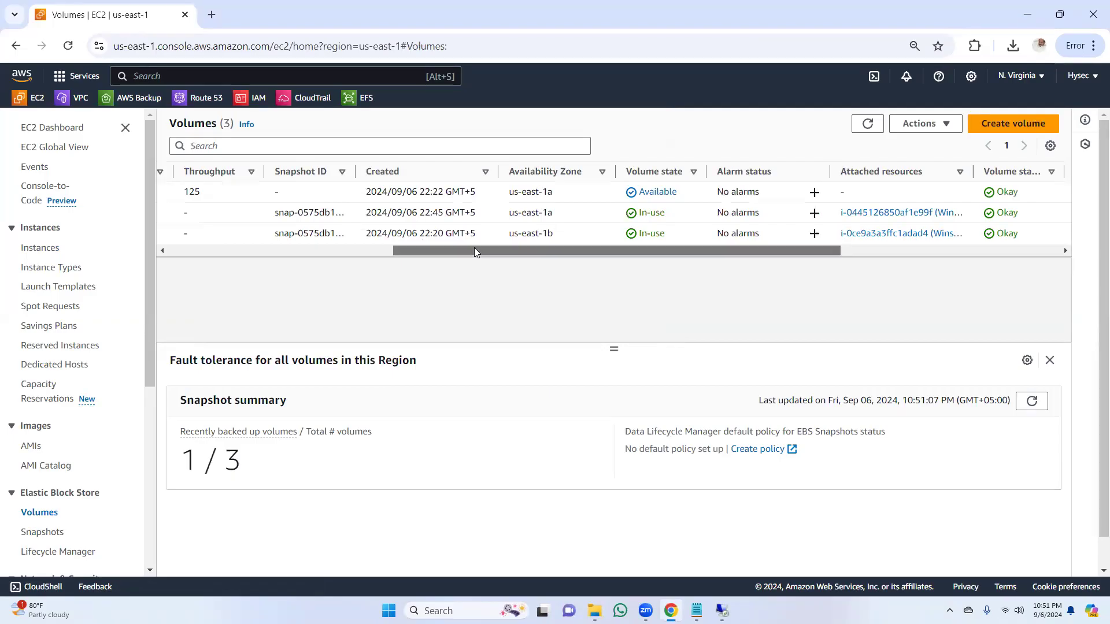
scroll(463, 250, "left", 1)
left_click_drag(544, 256, 302, 273)
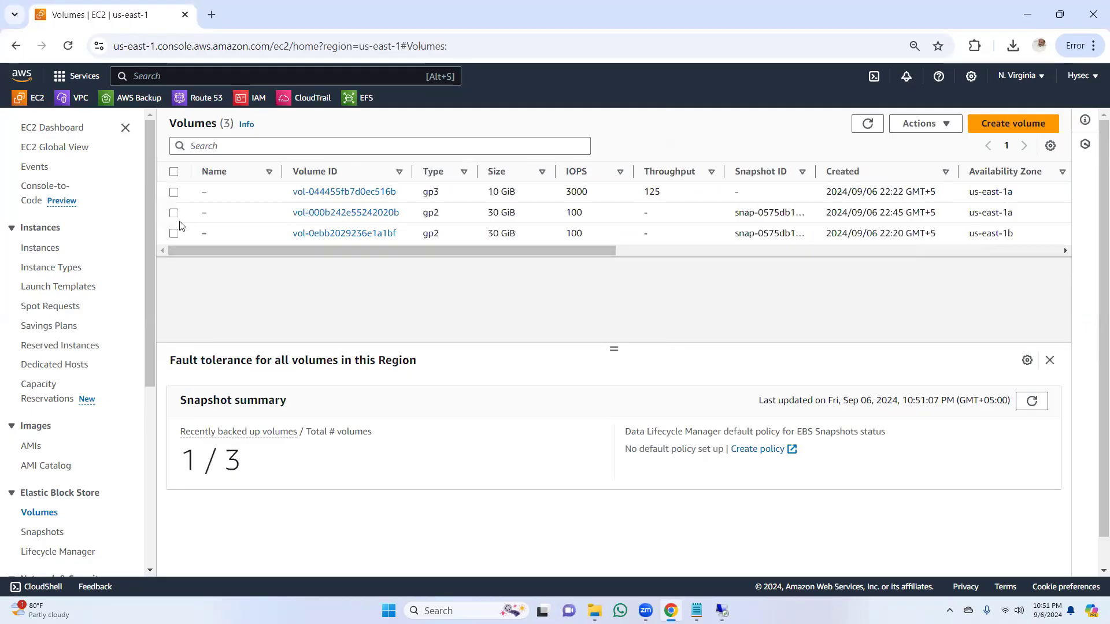
Step: Attach the available 10 GiB gp3 volume in us-east-1a to the running Winserver1a instance with device name xvdb
left_click(175, 193)
left_click_drag(385, 259, 578, 258)
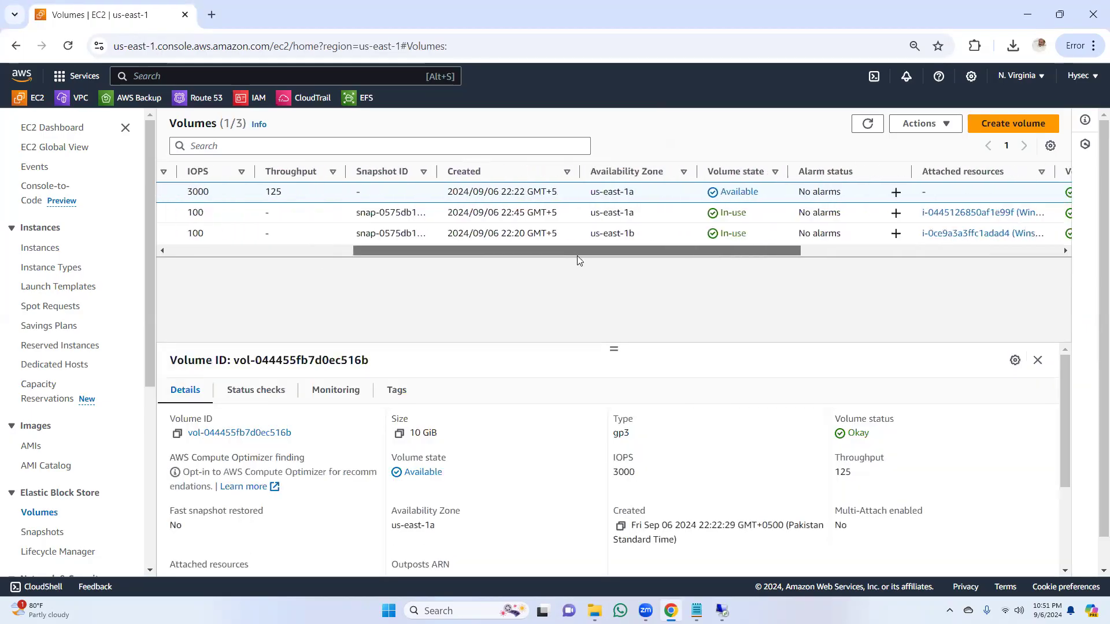
left_click(947, 126)
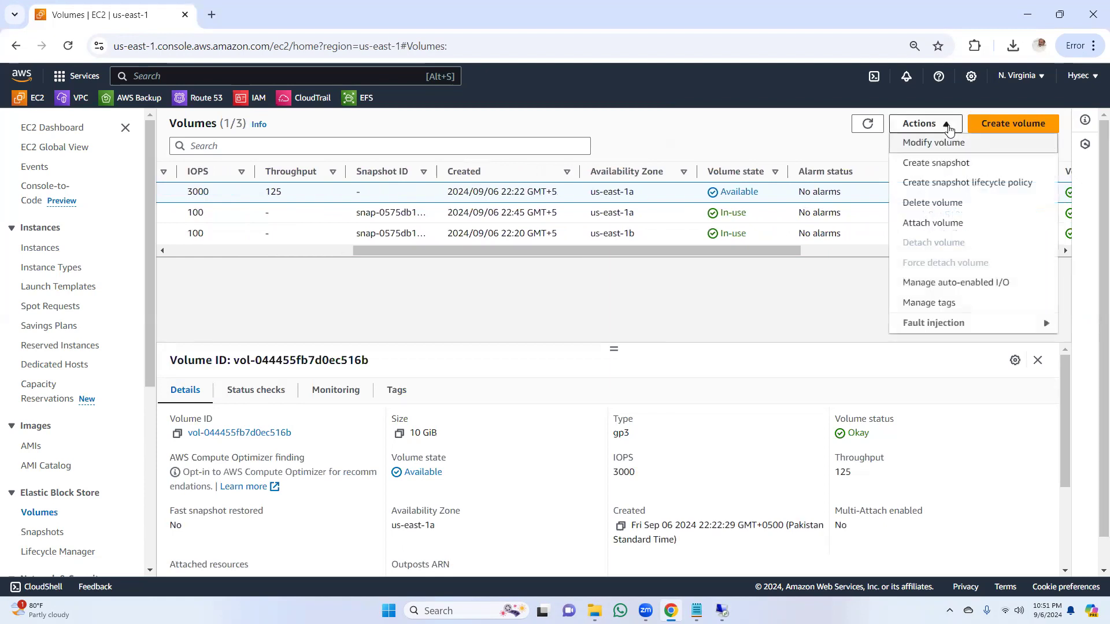
left_click(942, 224)
left_click(319, 372)
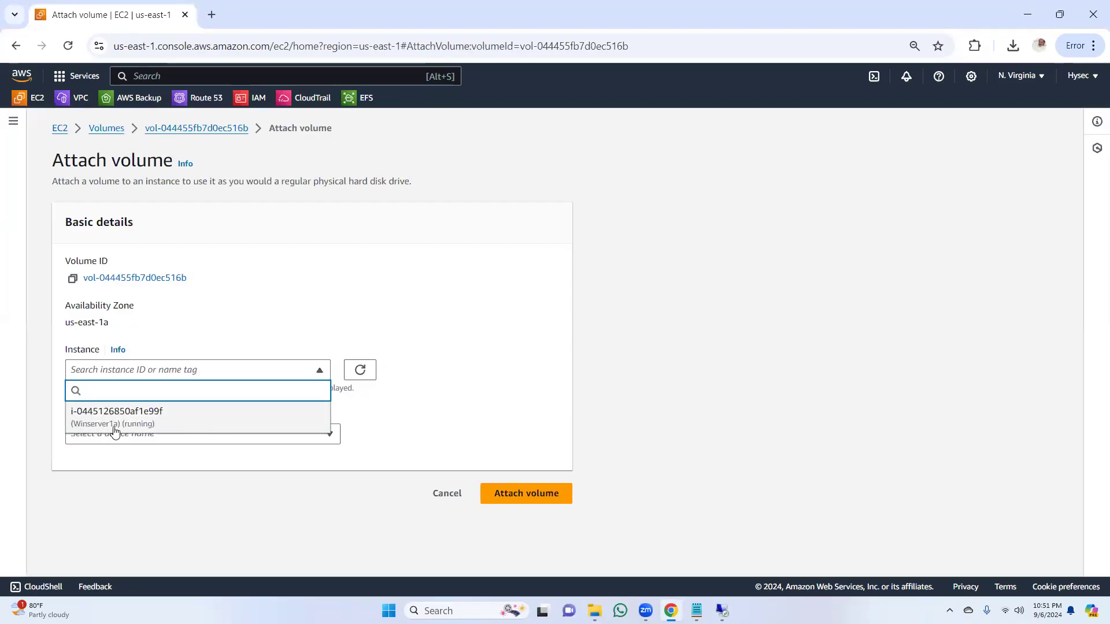
left_click(178, 418)
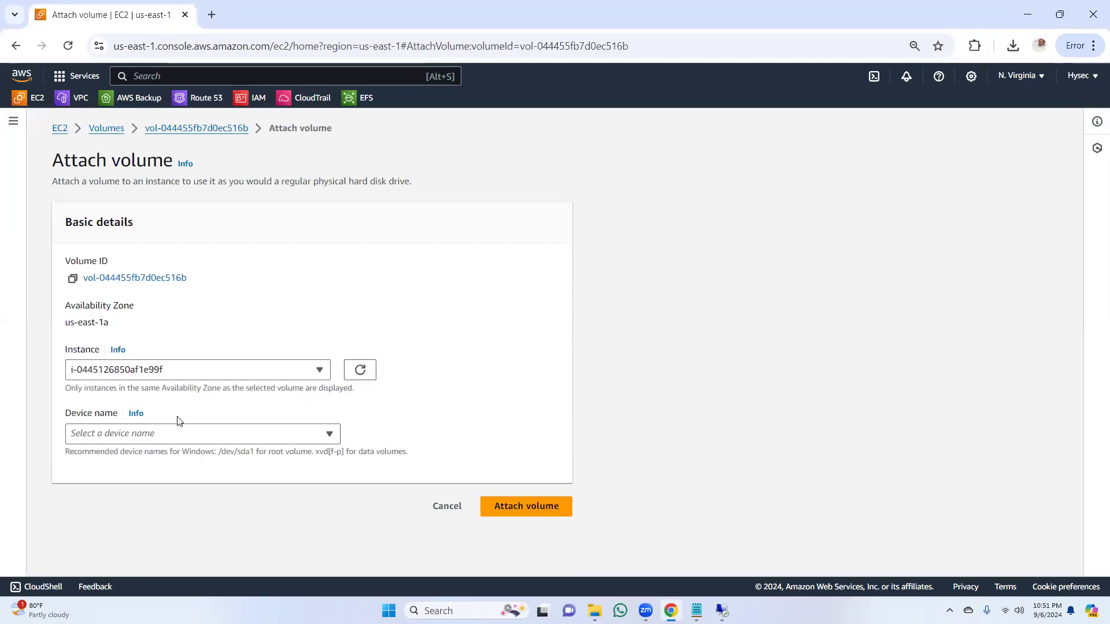
left_click(243, 434)
left_click(143, 284)
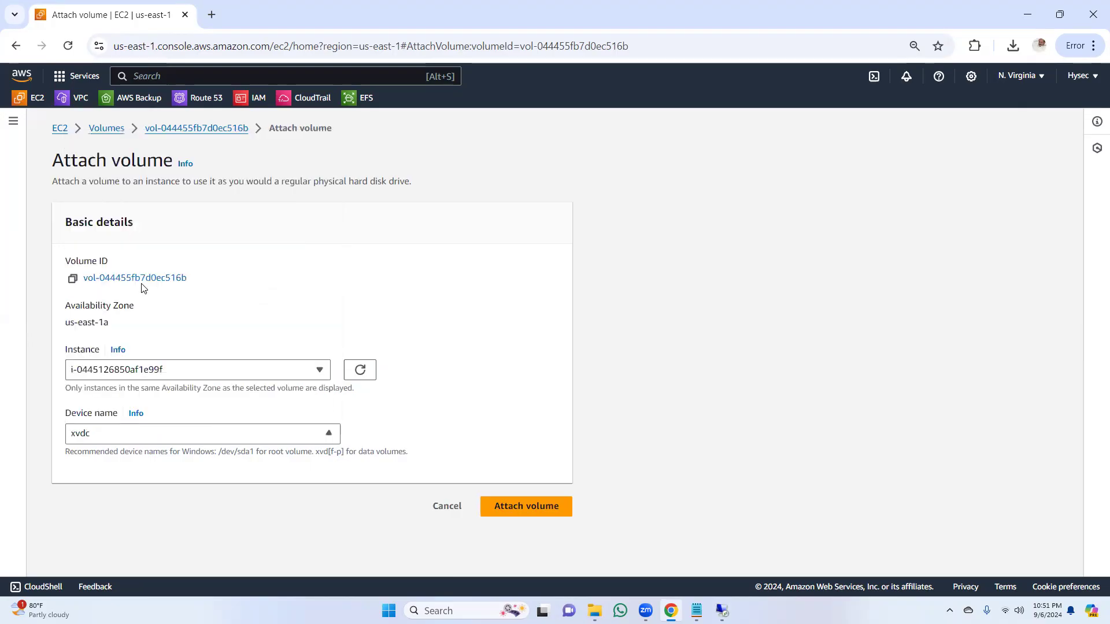
left_click(171, 440)
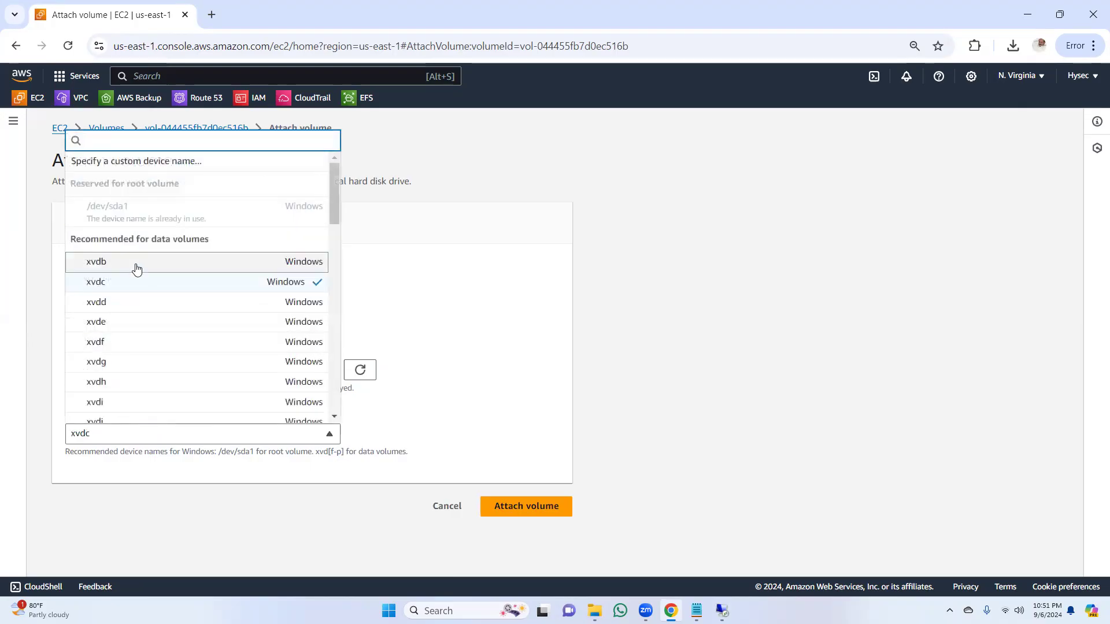
left_click(139, 268)
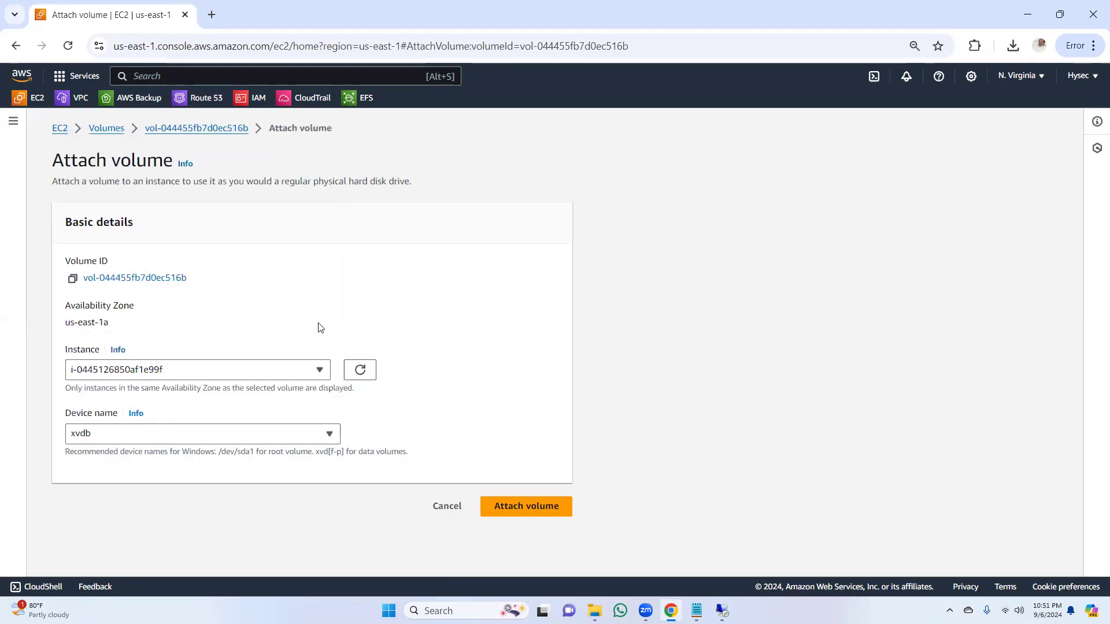
left_click(524, 507)
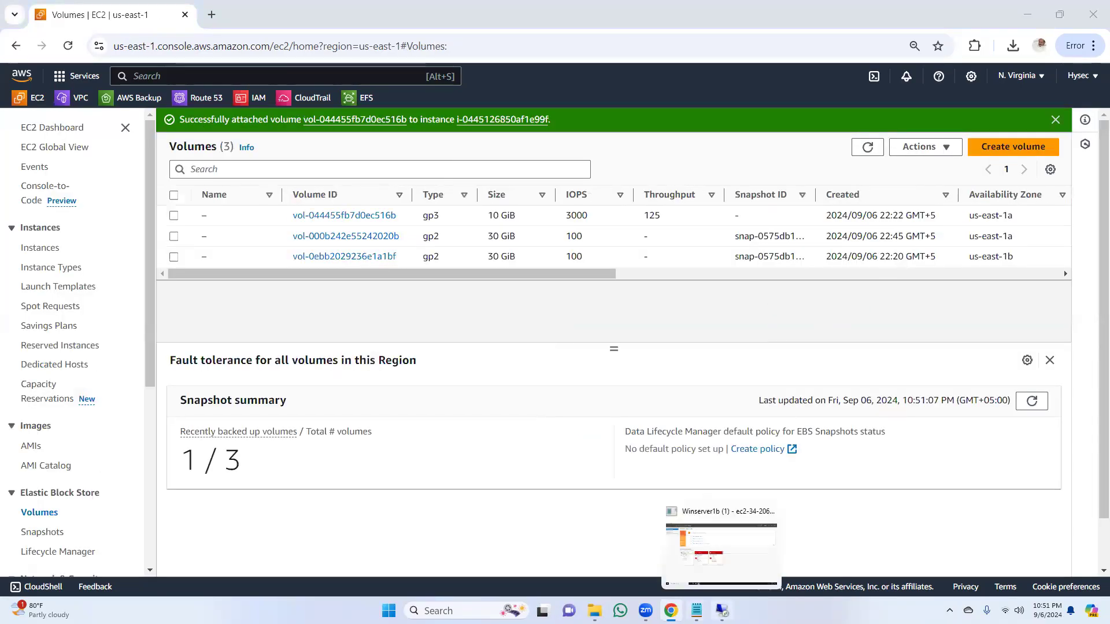
Step: Look at the open Winserver1b remote session, minimize it, and open the RDP client connection options for the running Winserver1a
left_click(721, 611)
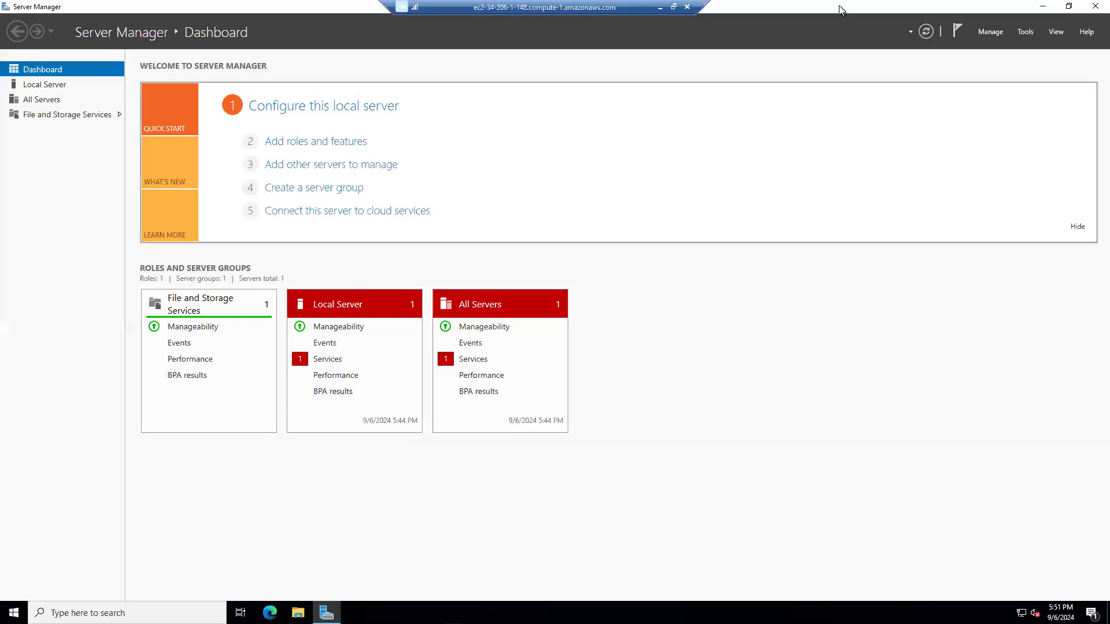
left_click(659, 8)
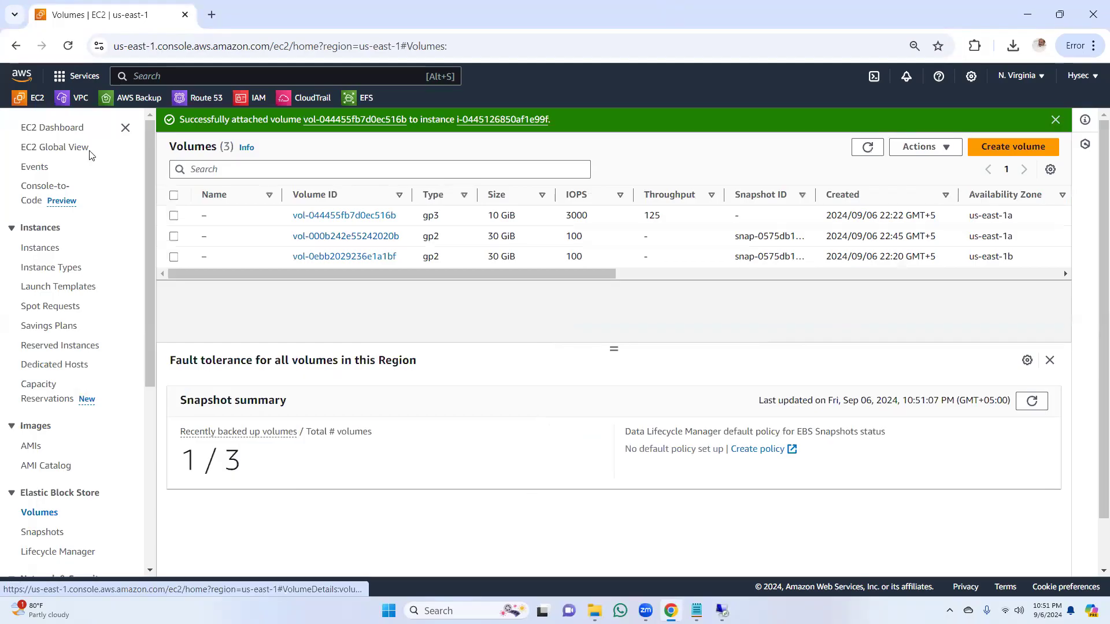
left_click(60, 128)
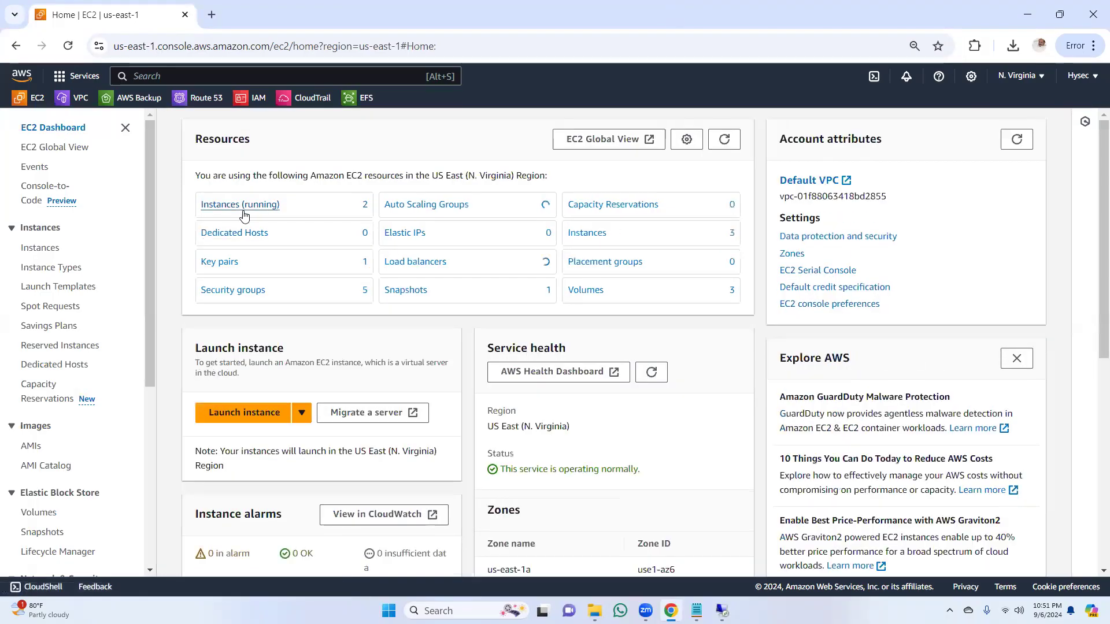
left_click(241, 207)
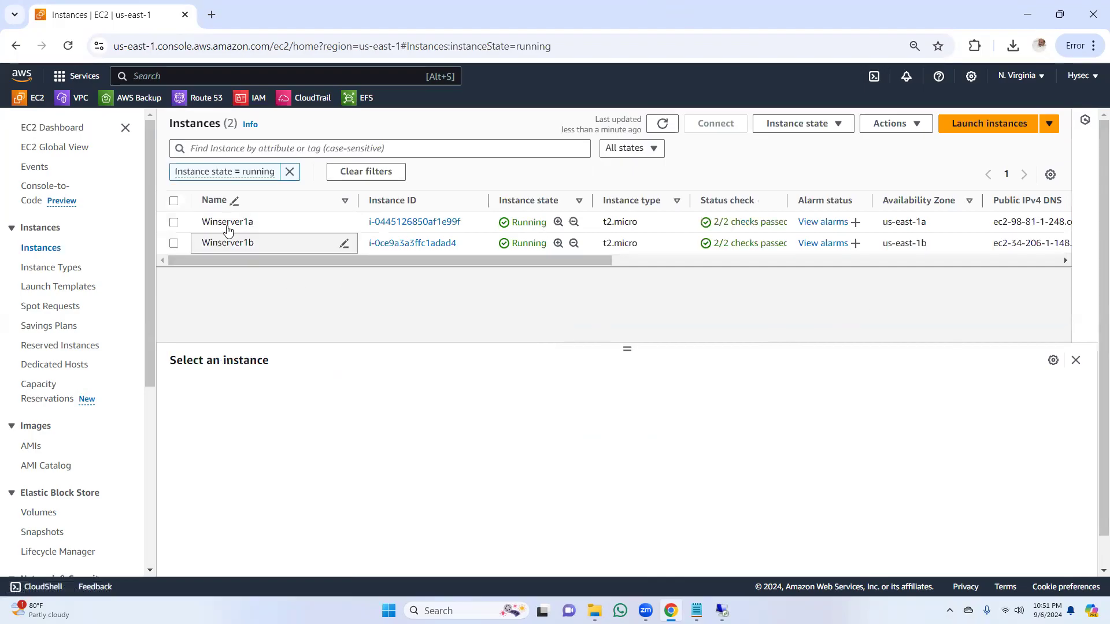
left_click(425, 225)
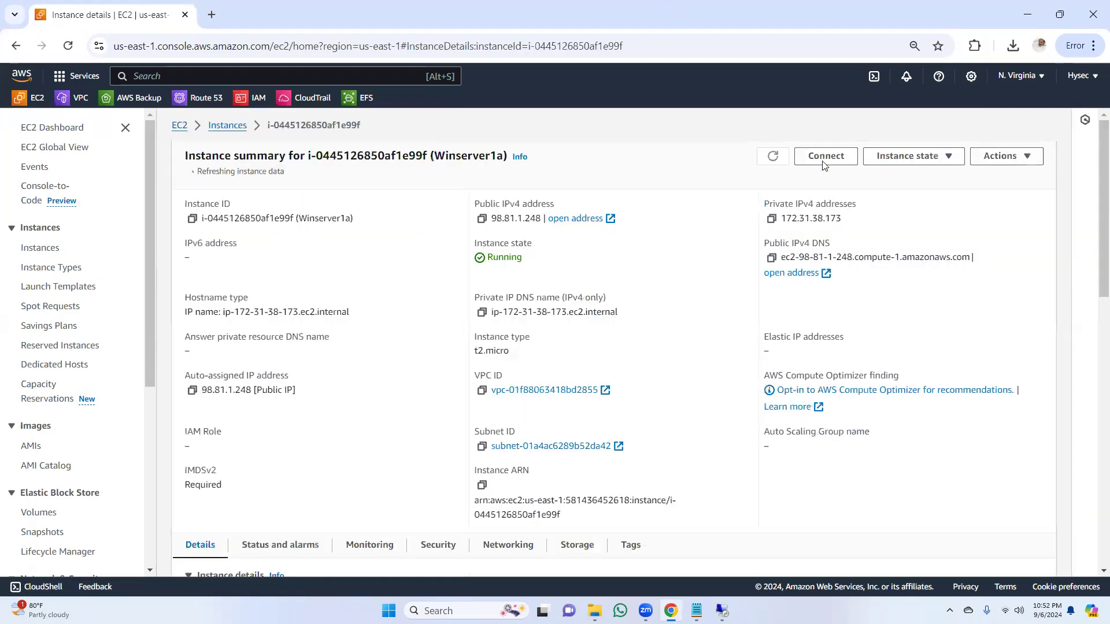
left_click(825, 162)
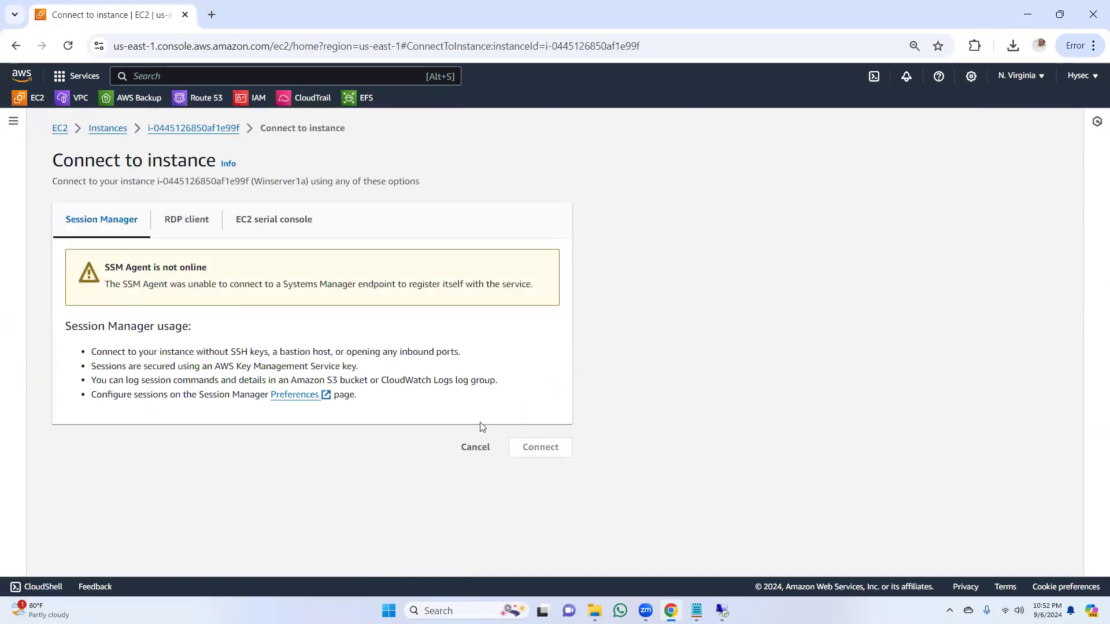
left_click(189, 224)
scroll(1090, 364, "down", 2)
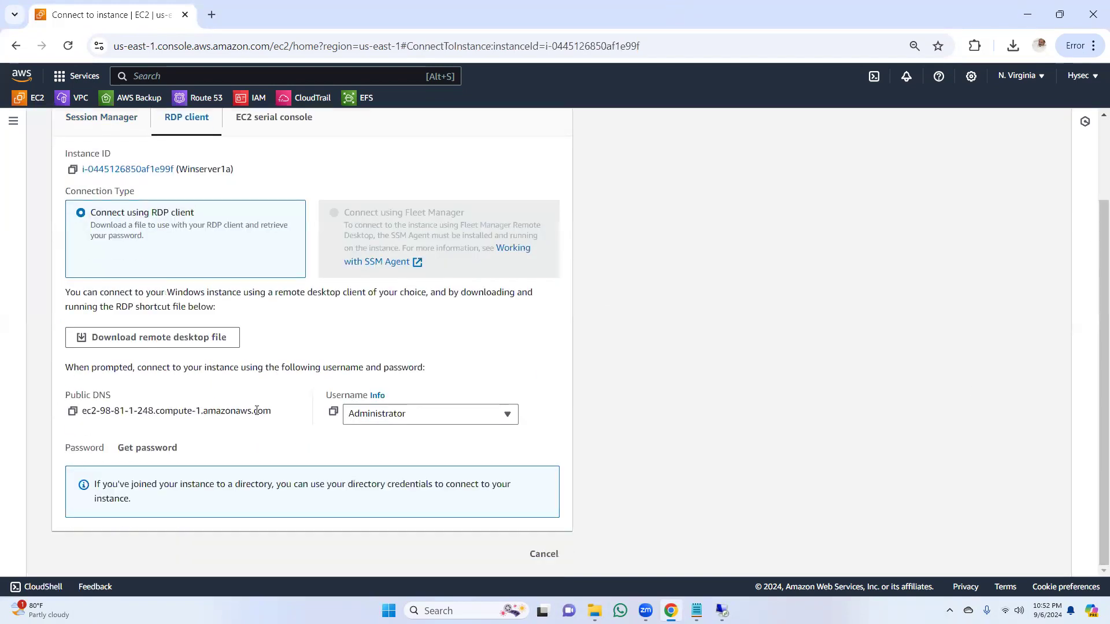
Step: Decrypt Winserver1a's Windows administrator password by uploading the private key file hyseckey.pem from Downloads
left_click(159, 448)
left_click(162, 337)
left_click(53, 135)
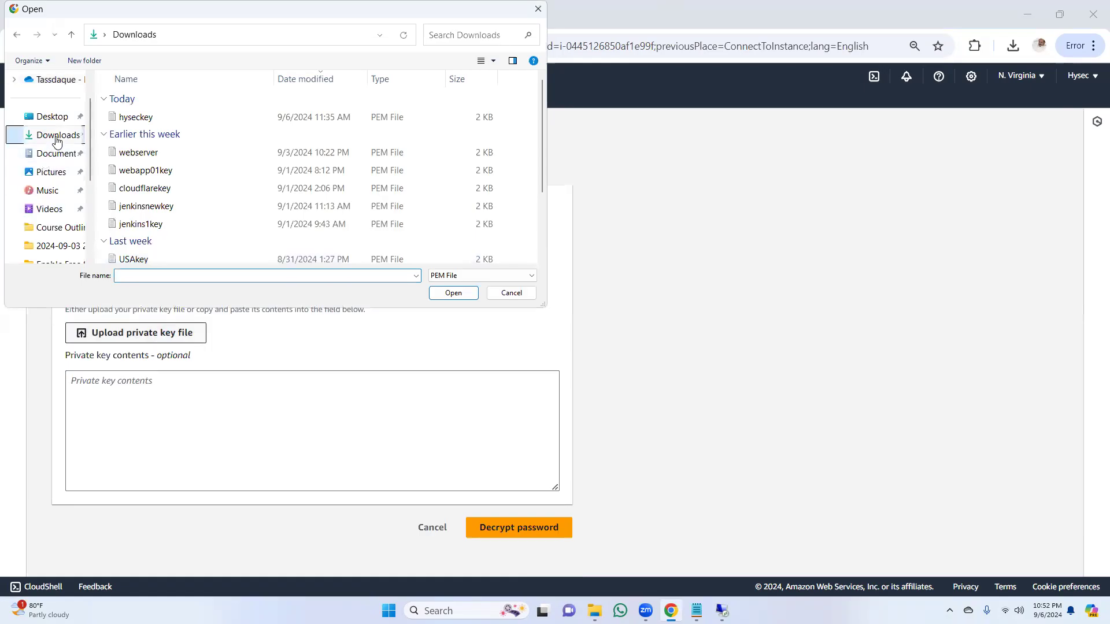
left_click(138, 117)
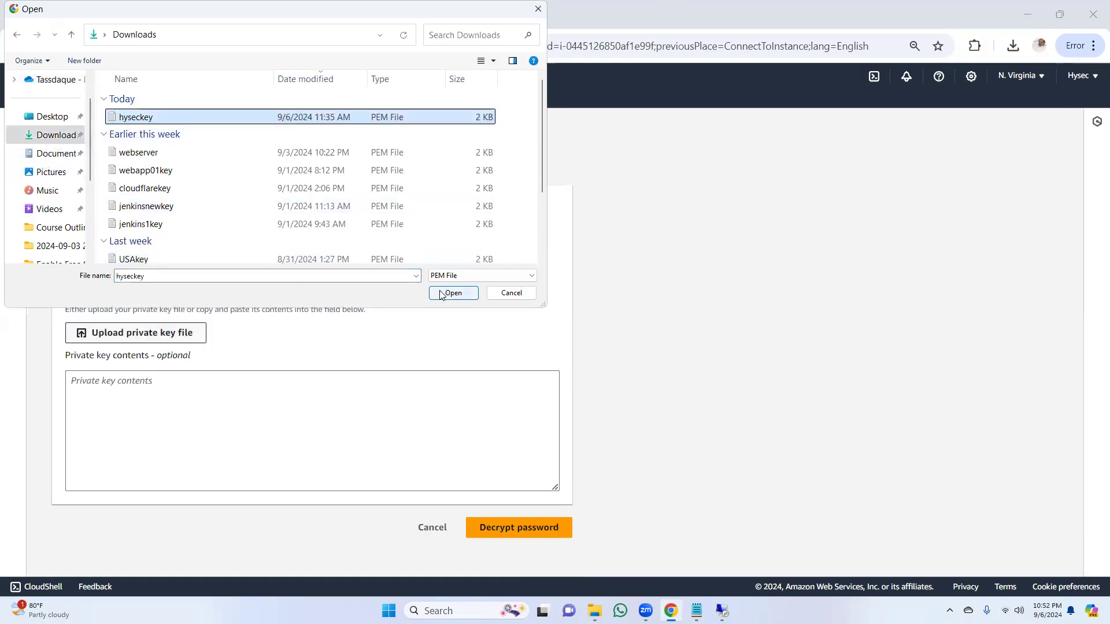
left_click(450, 294)
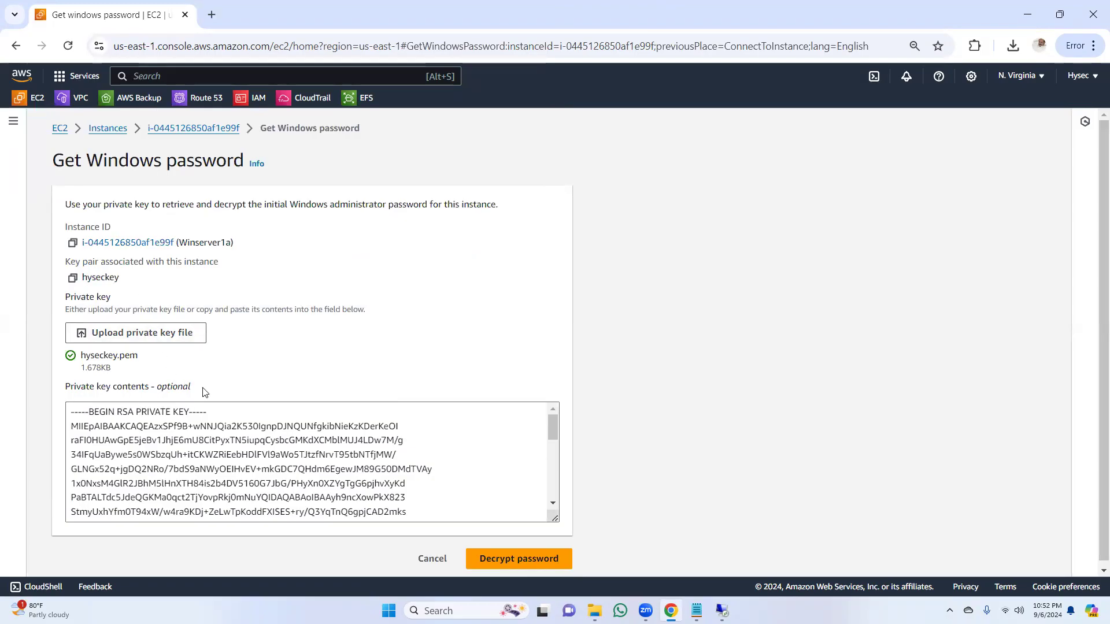
left_click(514, 565)
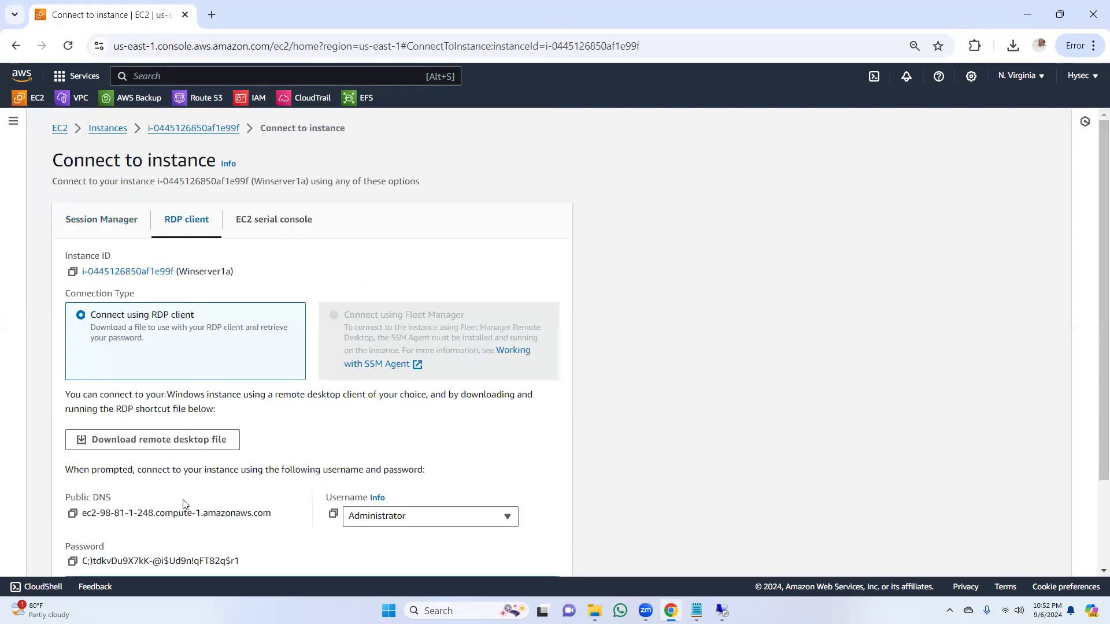
Step: Copy the decrypted password, download and open Winserver1a's remote desktop file, and connect as Administrator with the account password
scroll(213, 508, "down", 2)
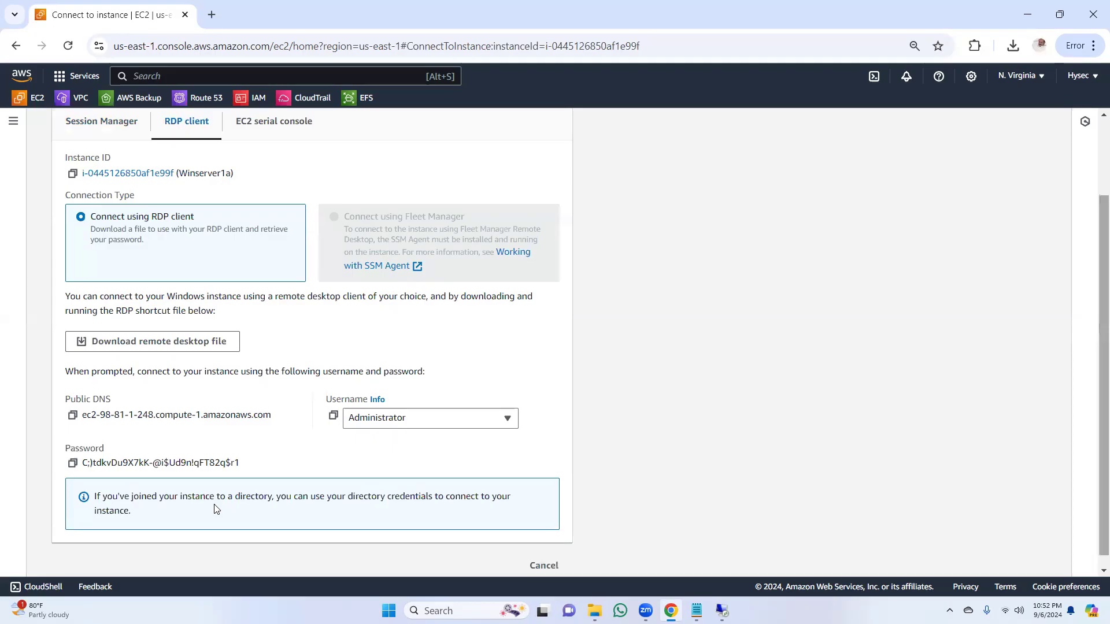
left_click(73, 463)
left_click(238, 341)
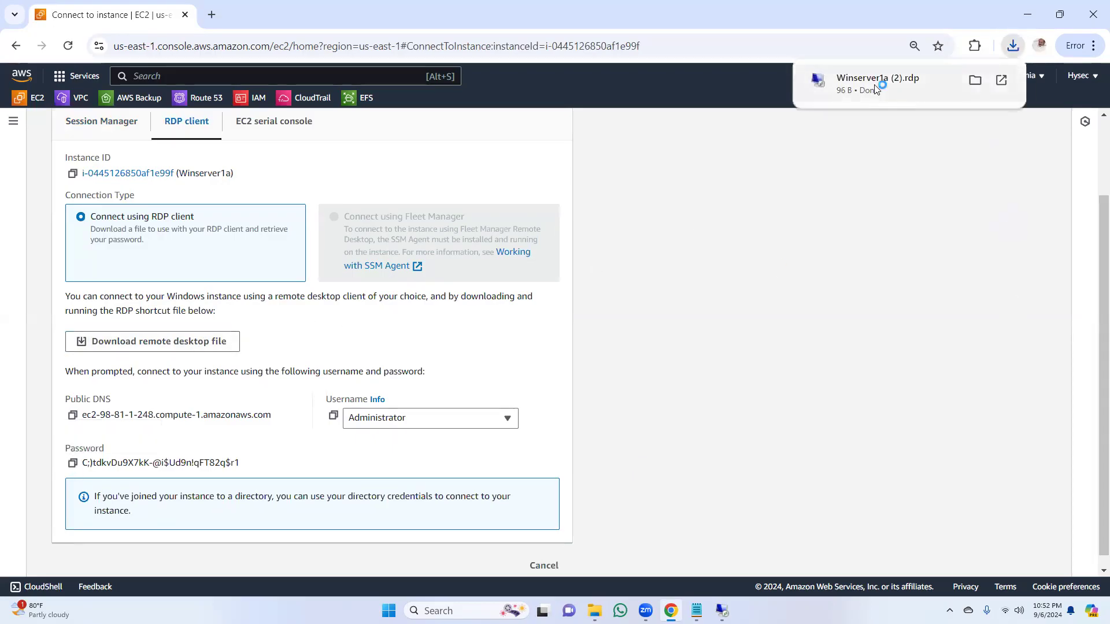
left_click(874, 84)
left_click(636, 365)
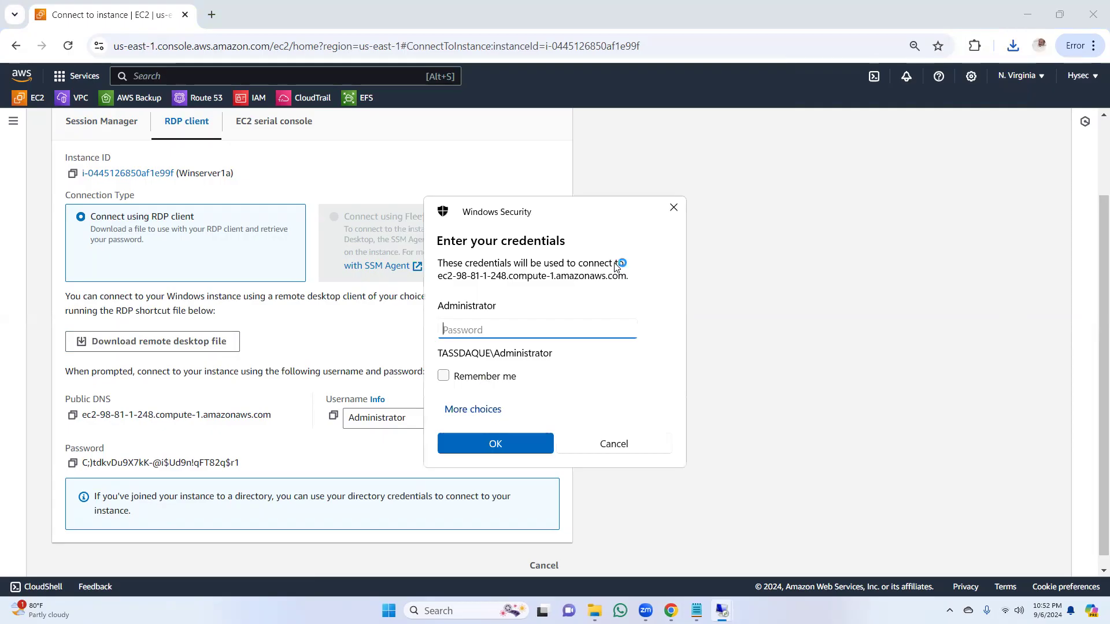
key("ctrl+v")
key("Return")
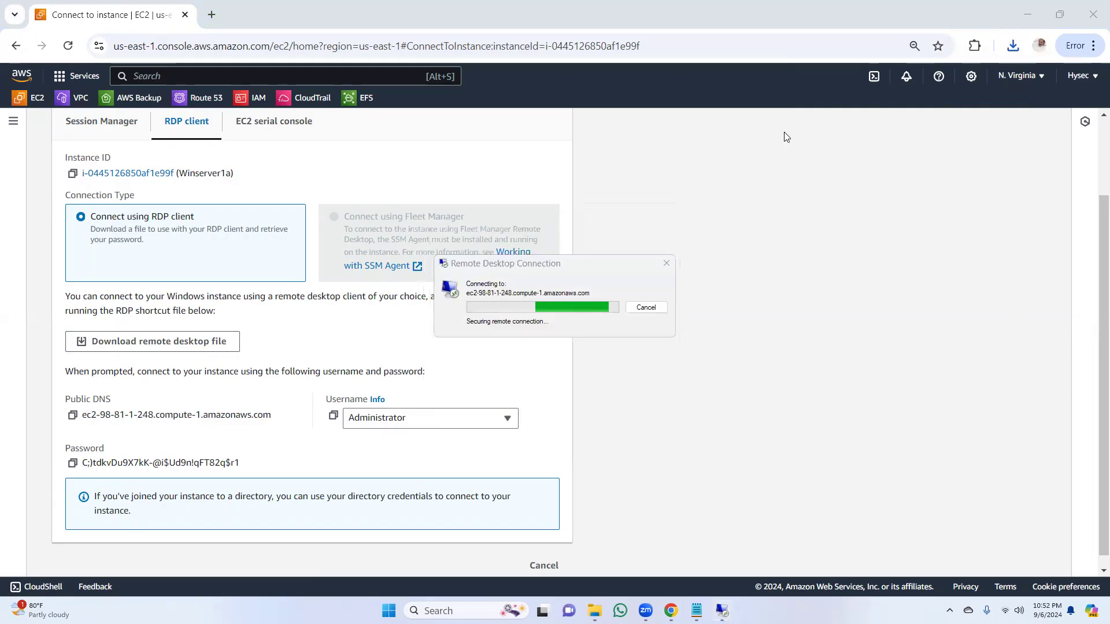
left_click(591, 397)
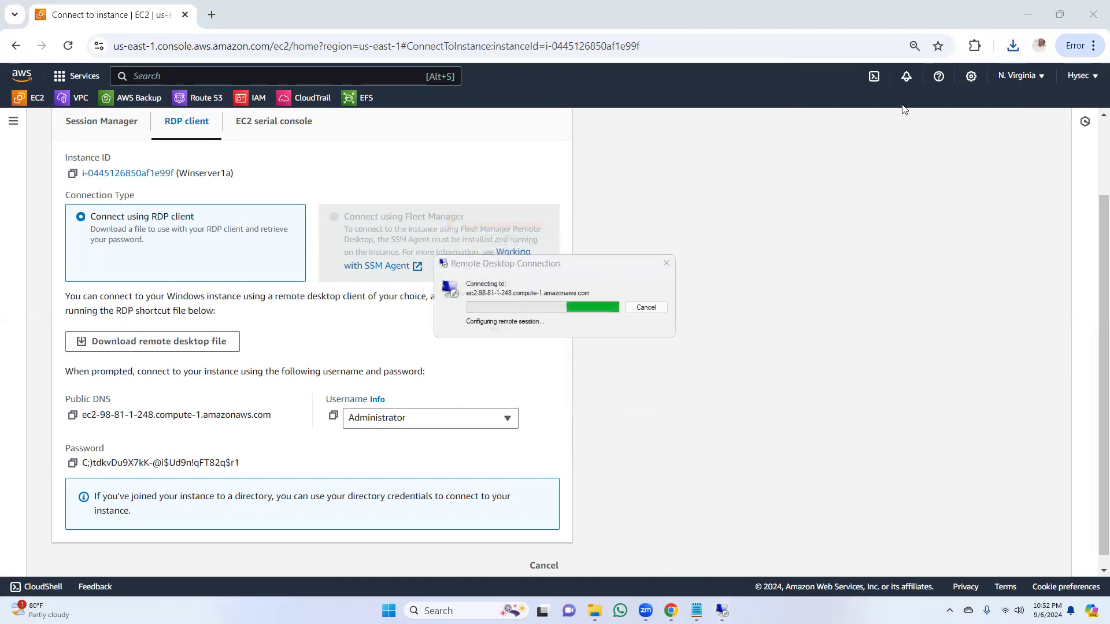
Step: Minimize the browser while Winserver1a's remote session loads, minimize the session window, and return to the Connect to instance page
left_click(1028, 15)
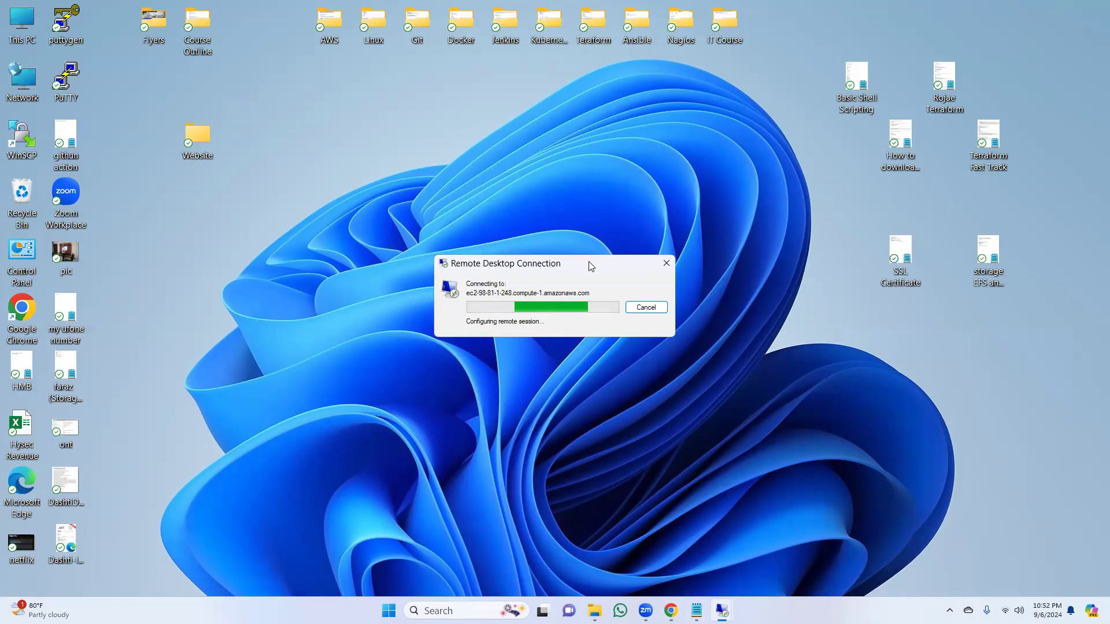
left_click_drag(592, 261, 686, 162)
mouse_move(671, 610)
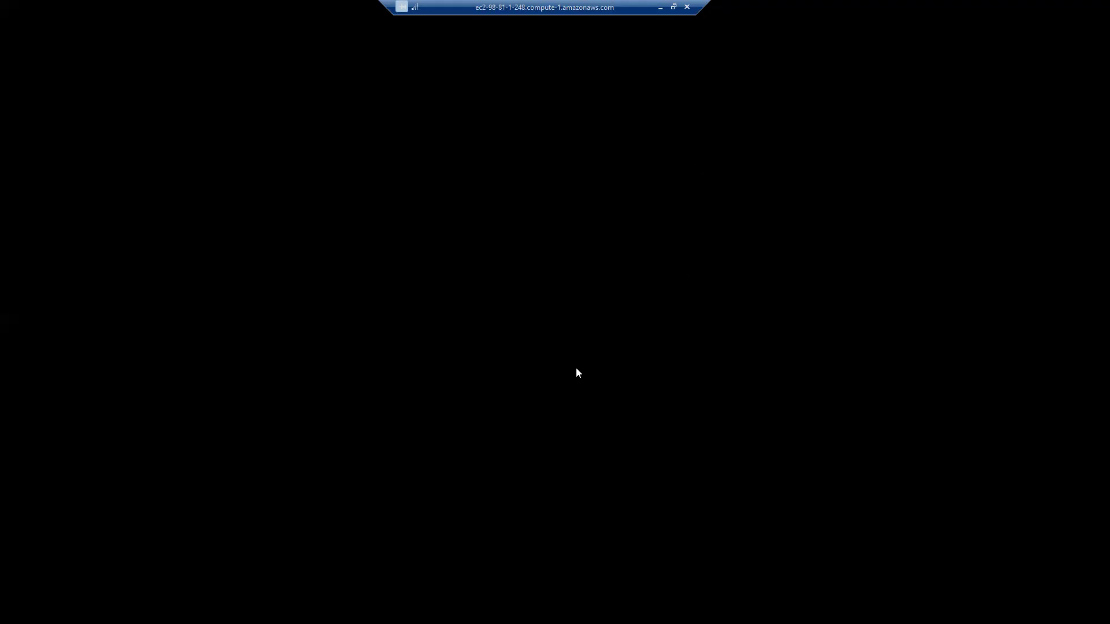
left_click(660, 8)
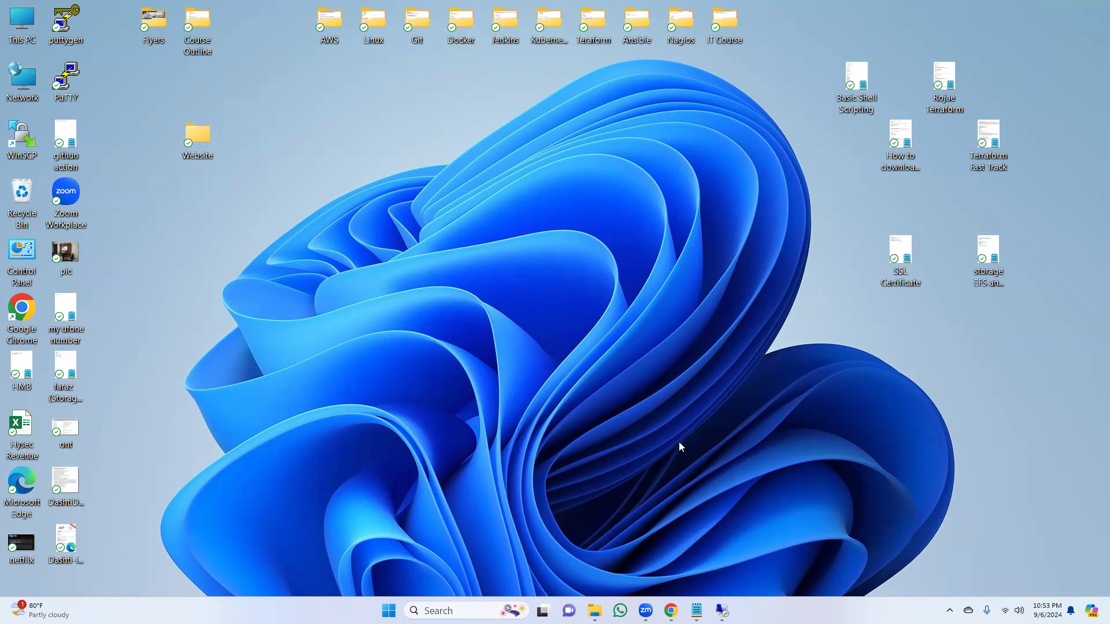
left_click(671, 610)
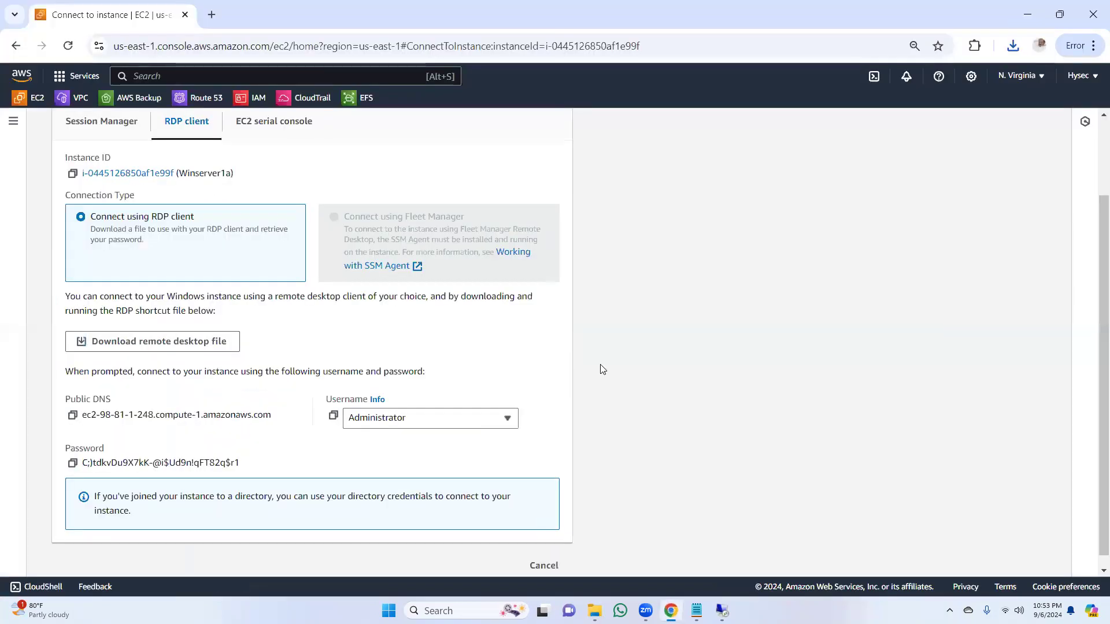
Step: Check the loading progress of the Winserver1a remote session and minimize it to return to the Connect to instance page
scroll(1080, 308, "up", 3)
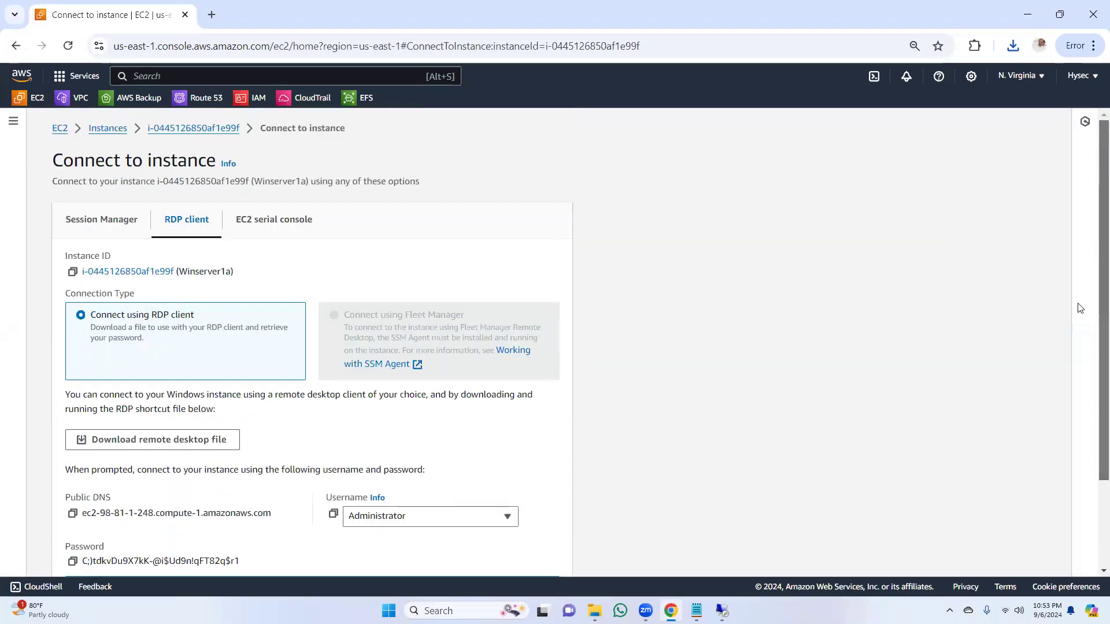
scroll(1080, 308, "down", 2)
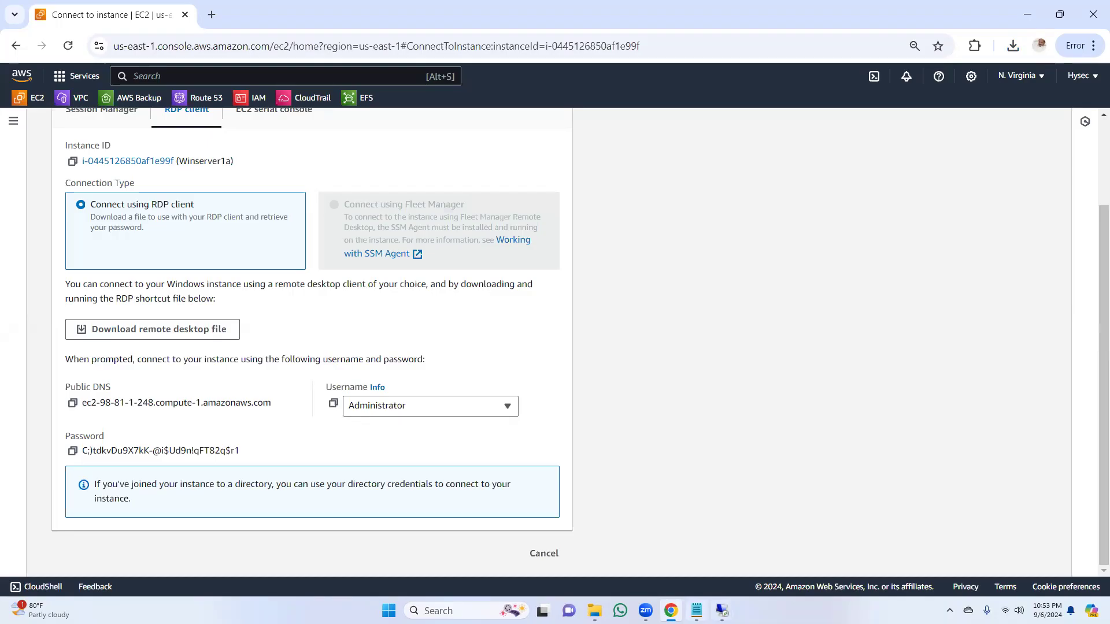
mouse_move(722, 611)
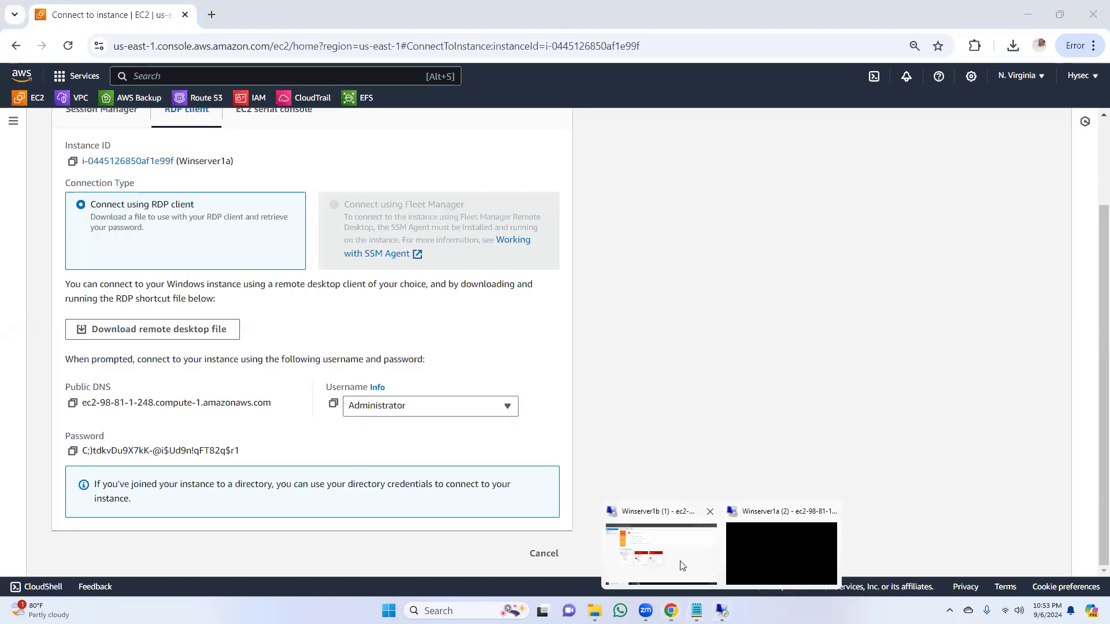
left_click(766, 562)
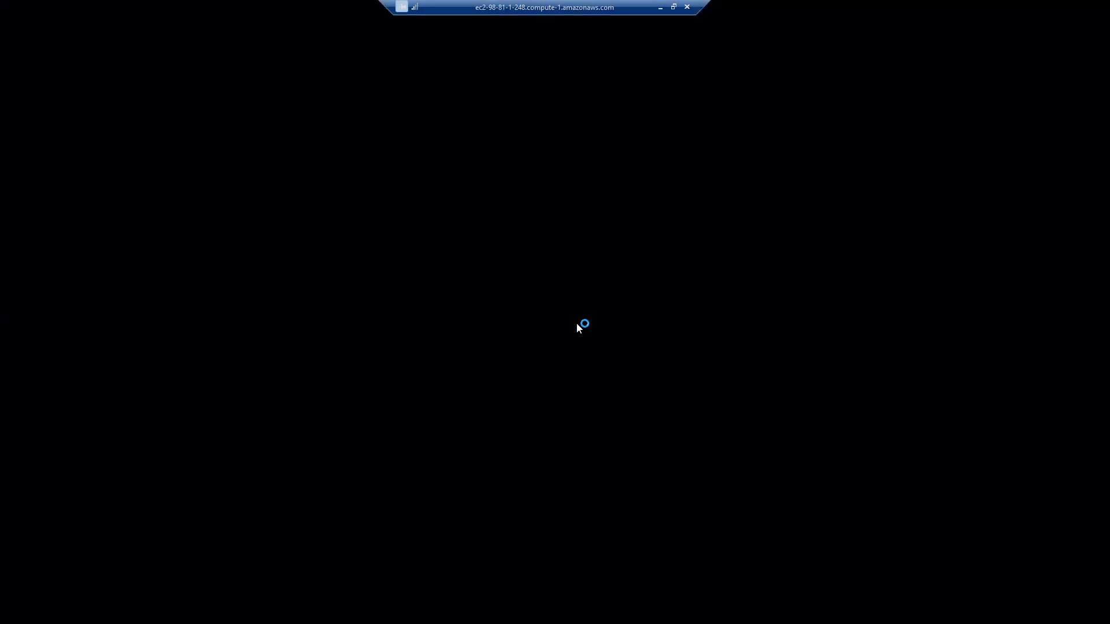
left_click(664, 8)
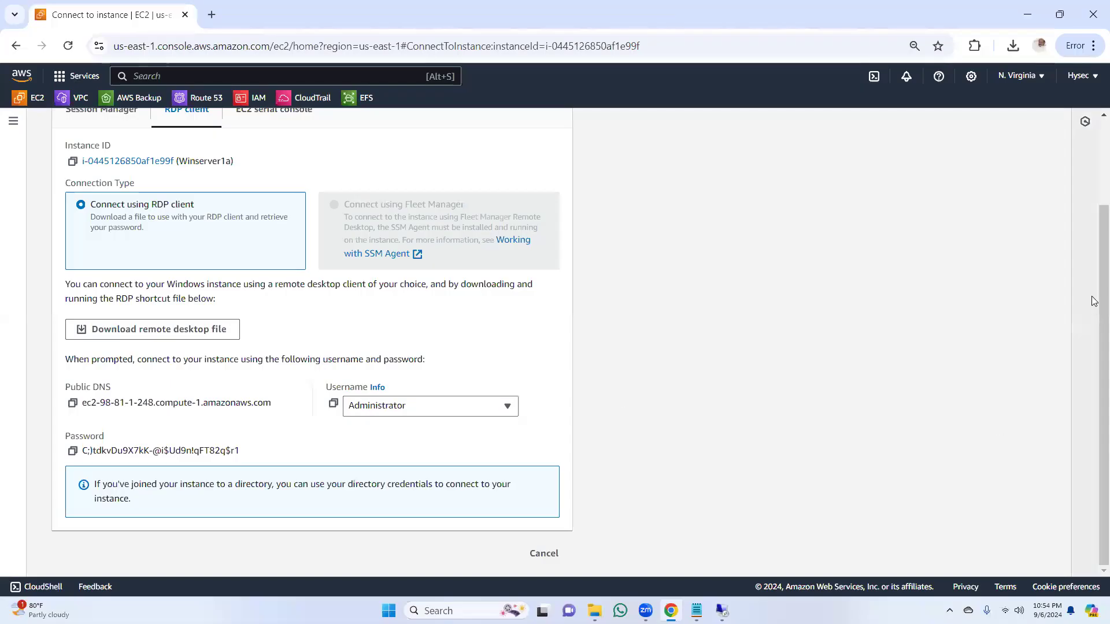
left_click_drag(1094, 159, 1092, 341)
left_click(722, 611)
left_click(780, 555)
left_click(722, 611)
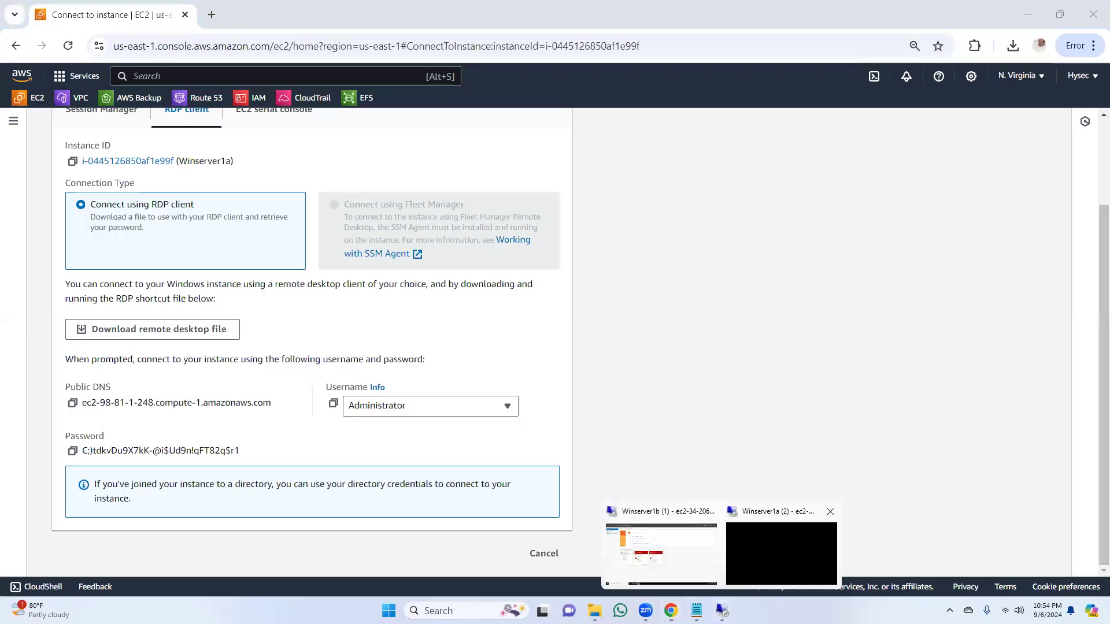
left_click(757, 546)
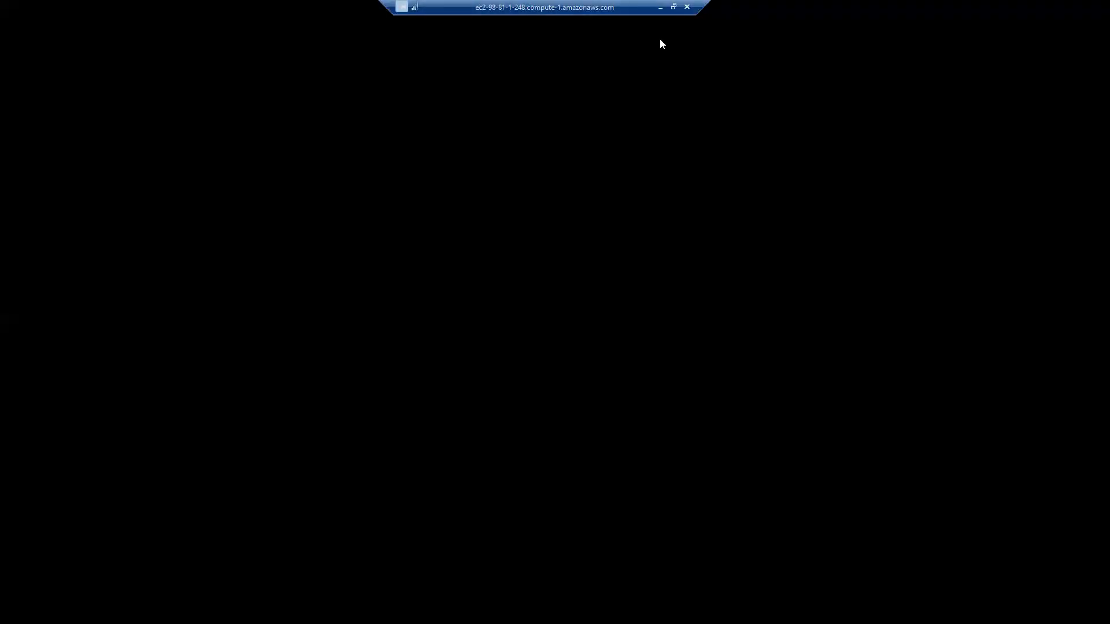
left_click(660, 7)
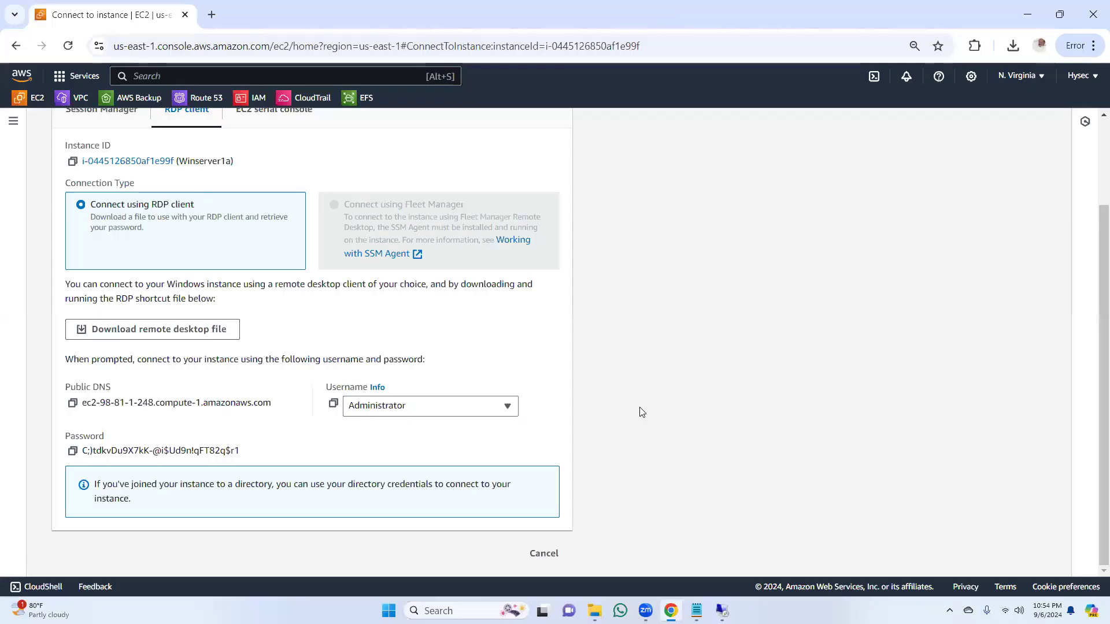
Step: Reopen the Winserver1a remote session several times to check whether its desktop has loaded, minimizing it after each check
mouse_move(722, 611)
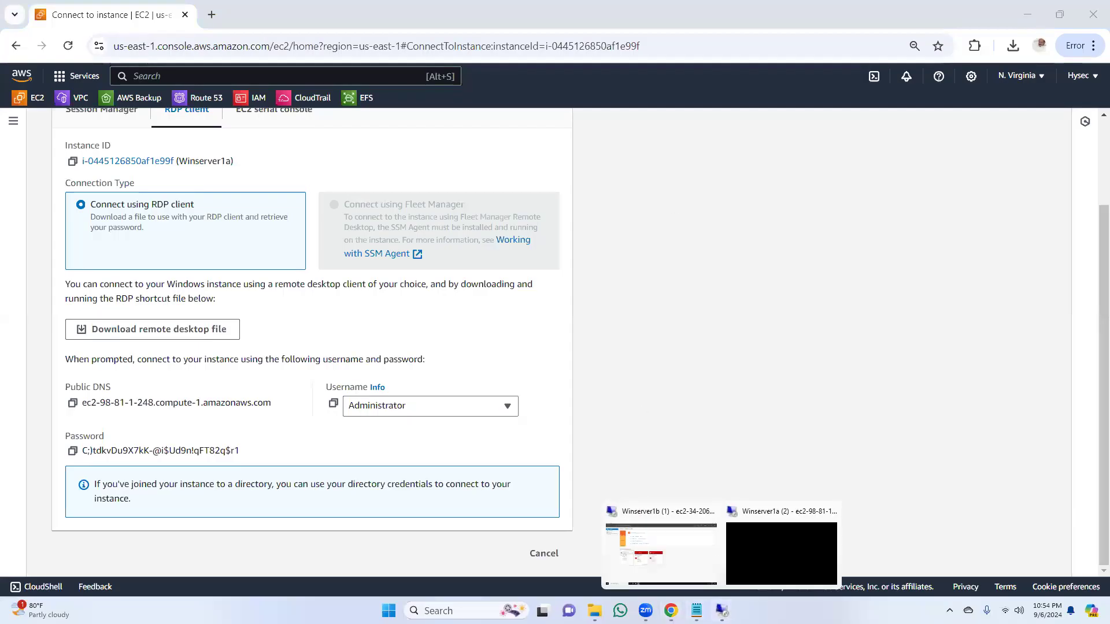
left_click(755, 553)
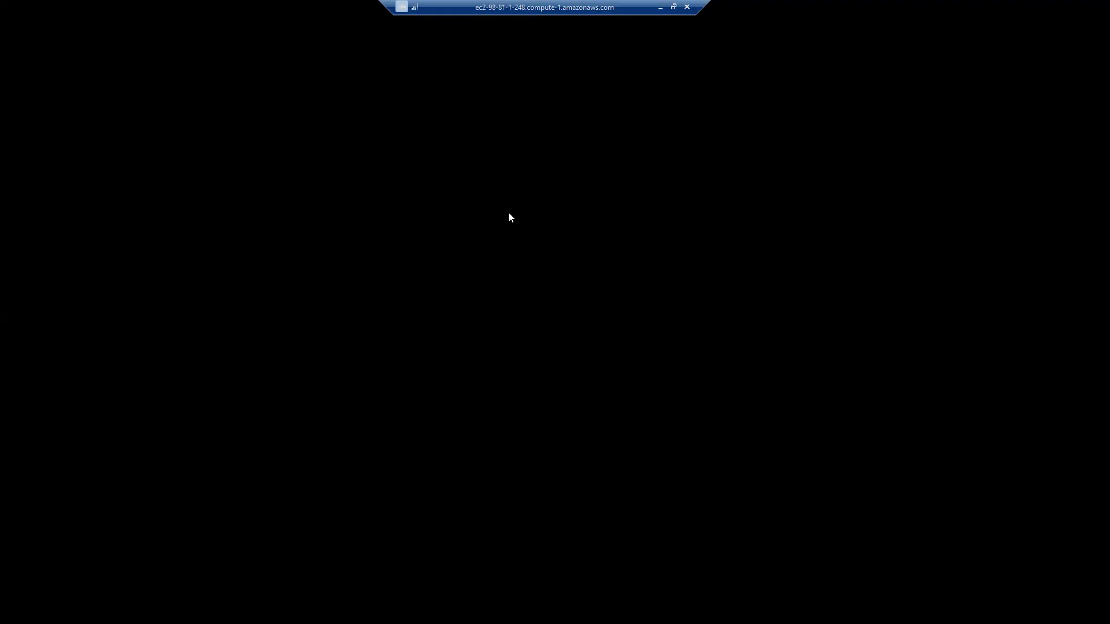
left_click(663, 8)
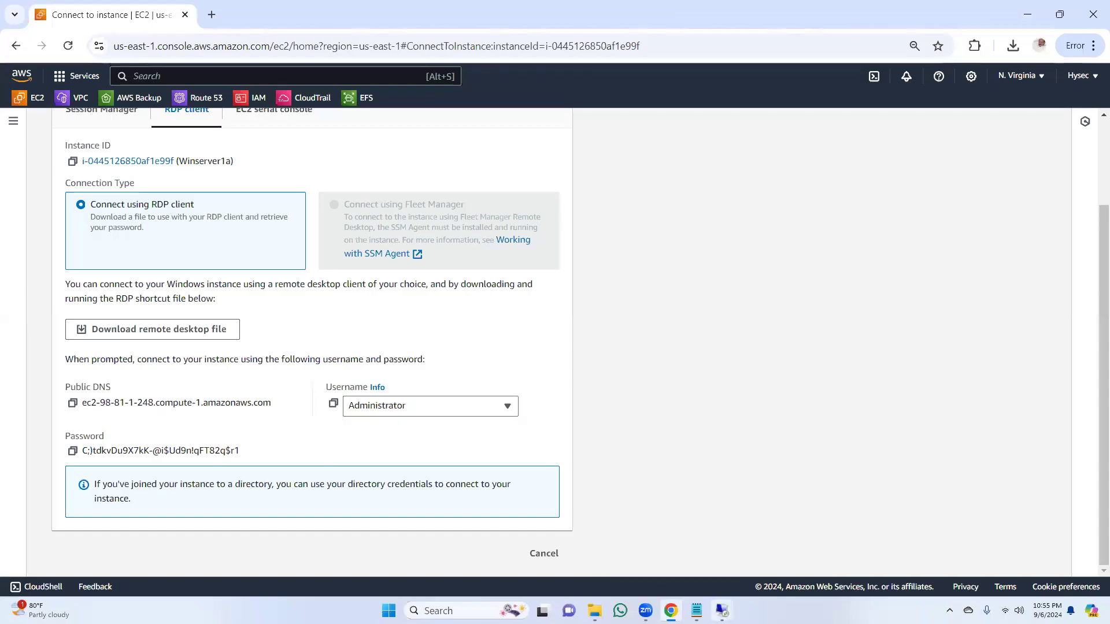
mouse_move(721, 611)
left_click(760, 557)
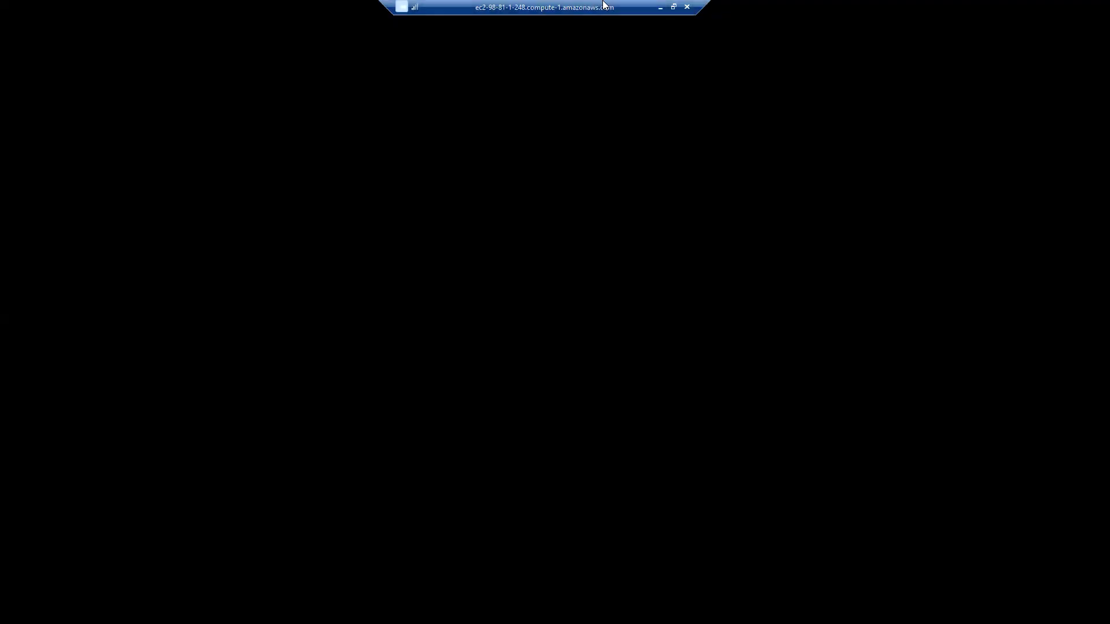
left_click(660, 7)
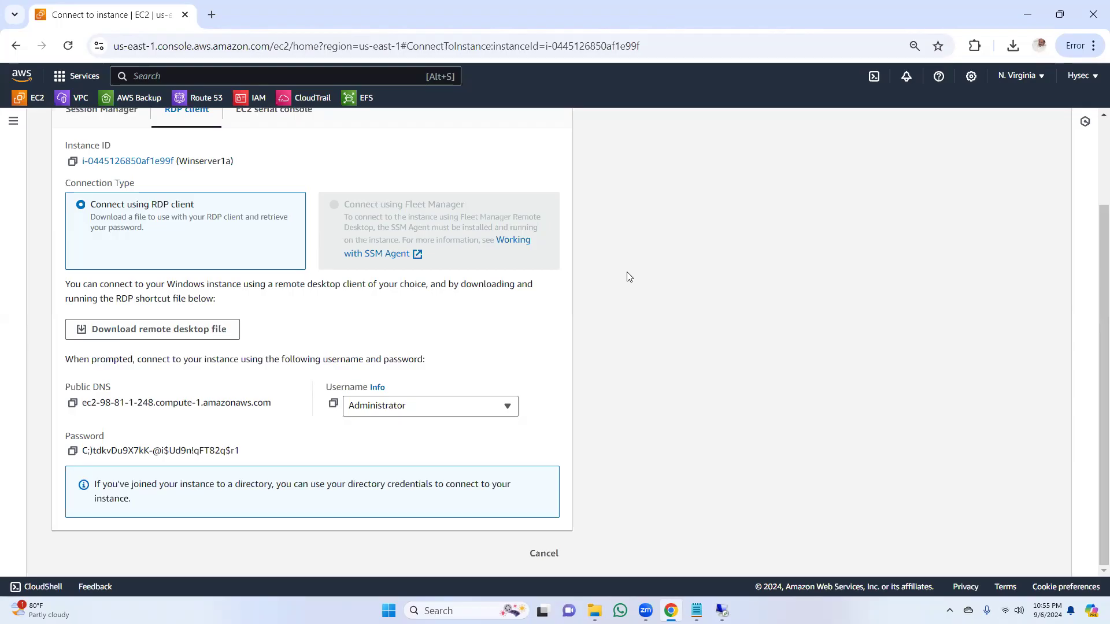
mouse_move(722, 610)
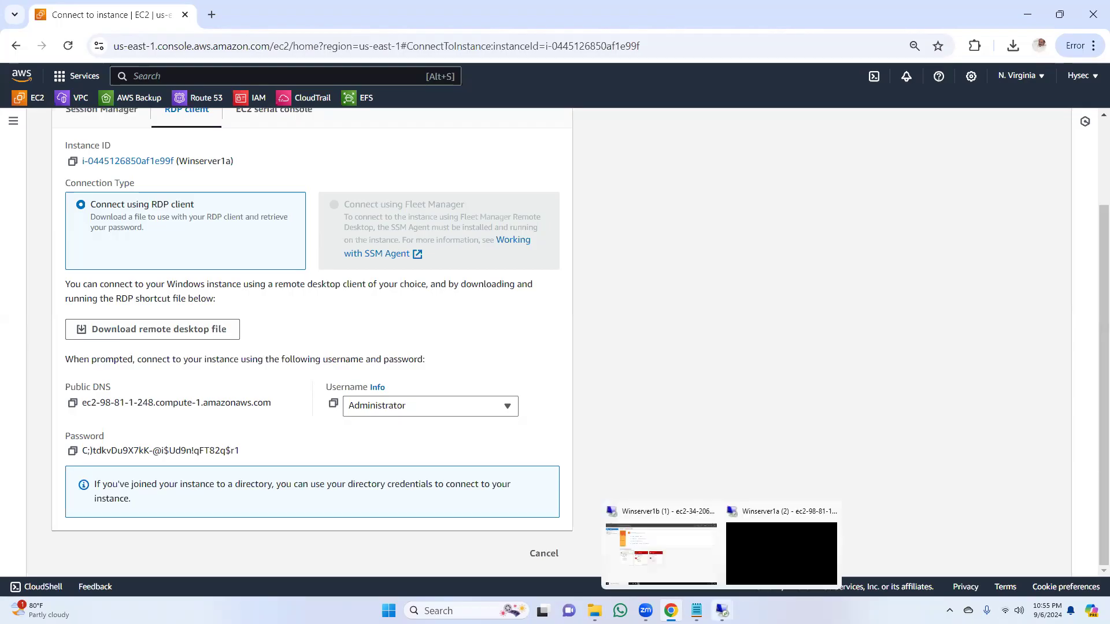
left_click(777, 562)
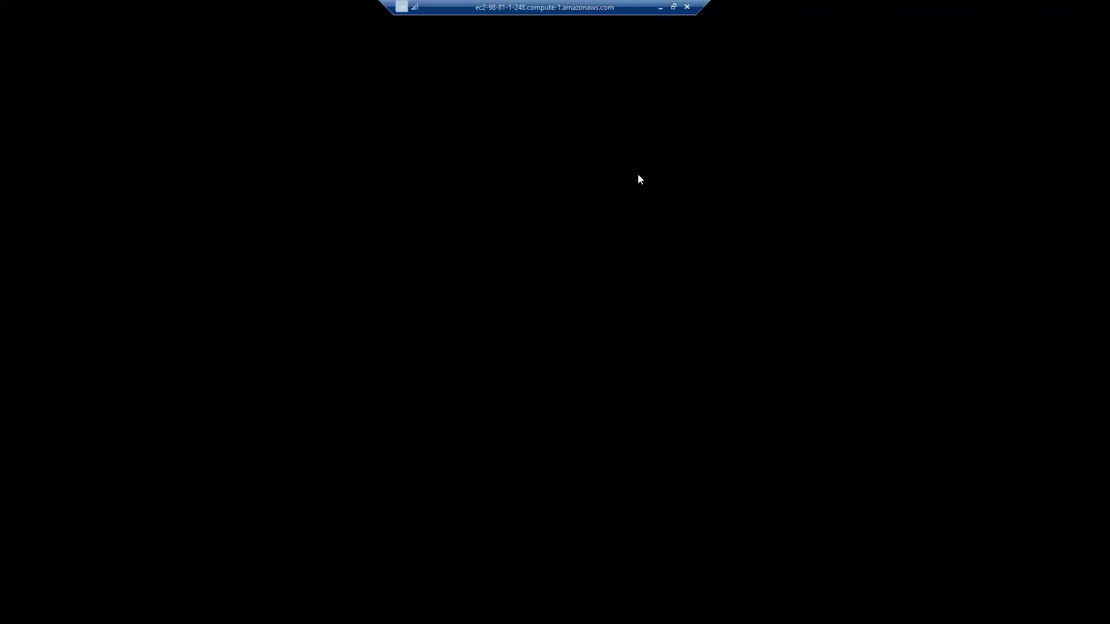
left_click(659, 7)
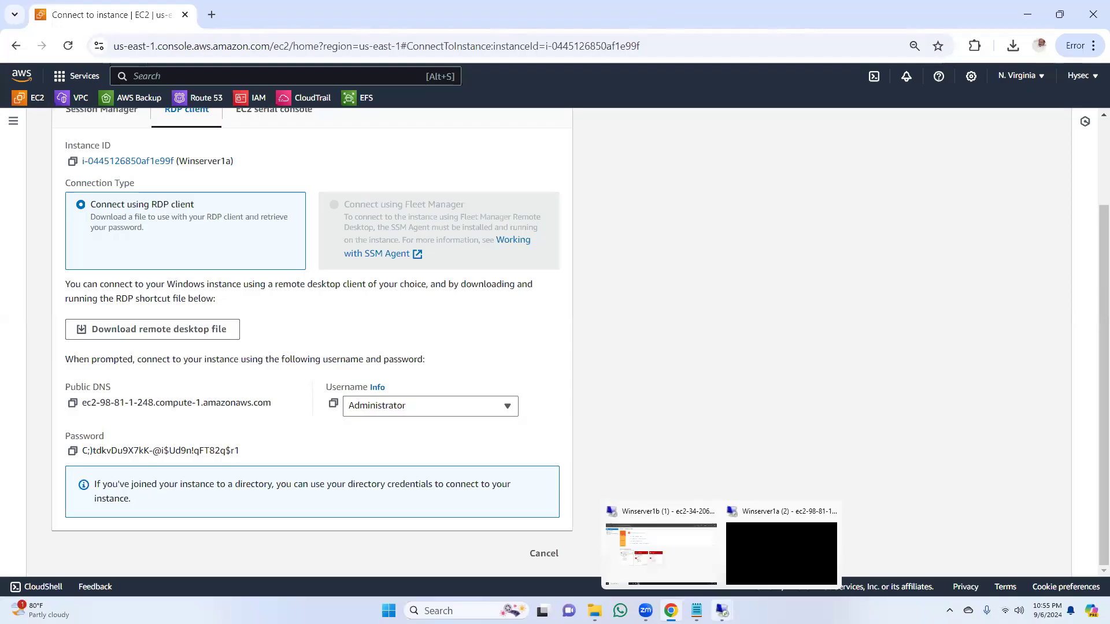
mouse_move(722, 611)
left_click(775, 557)
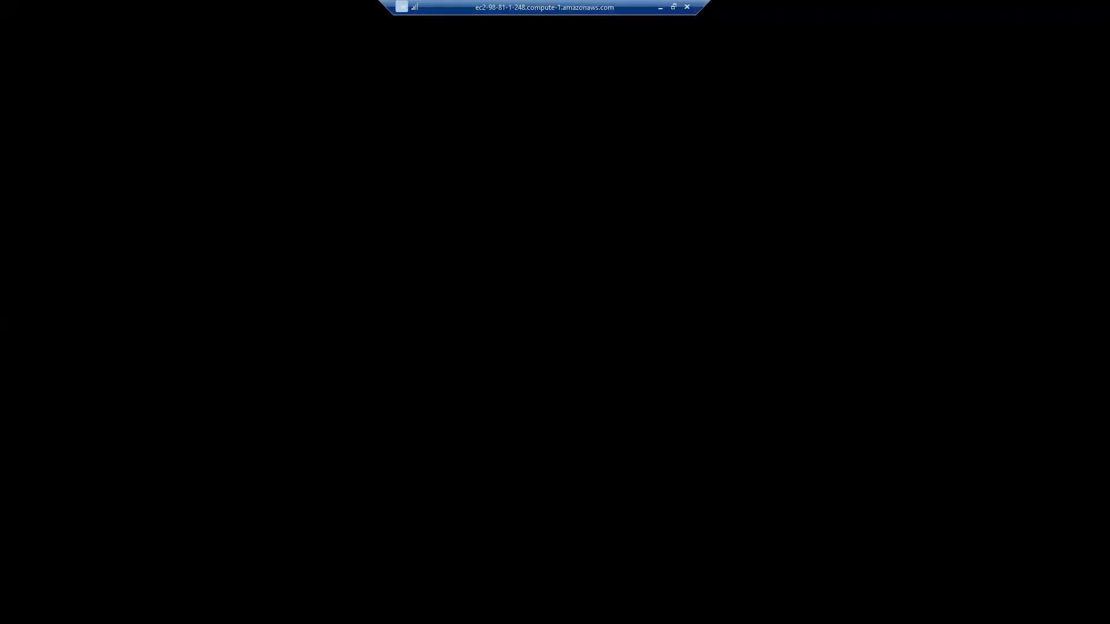
left_click(657, 6)
Step: View the Winserver1b session's Server Manager dashboard, minimize that session, and switch to the Winserver1a remote session
mouse_move(735, 606)
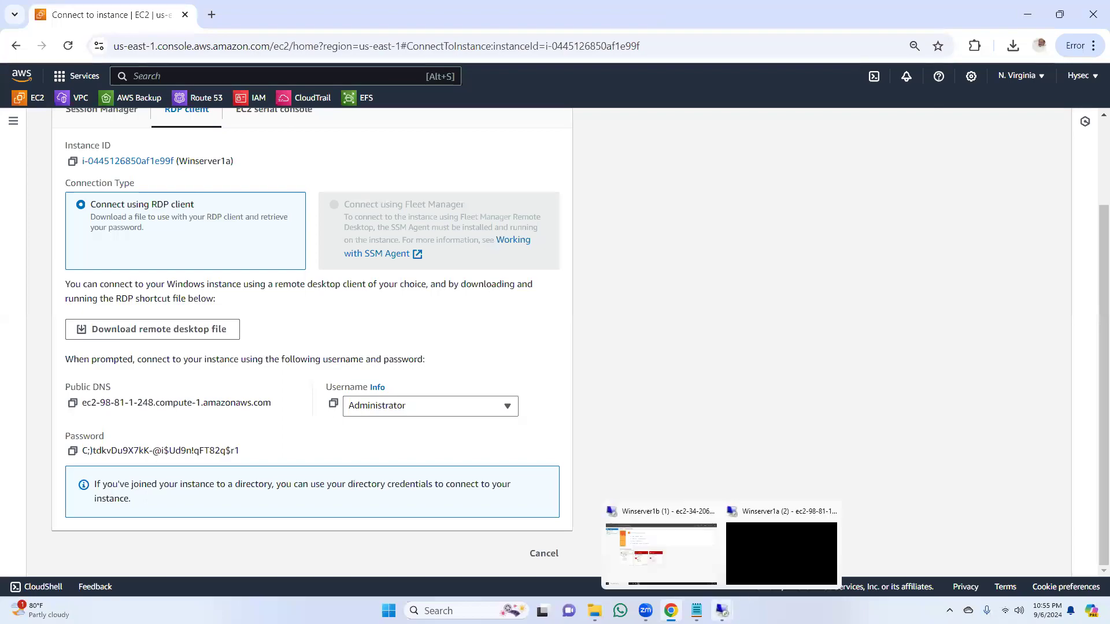
left_click(686, 553)
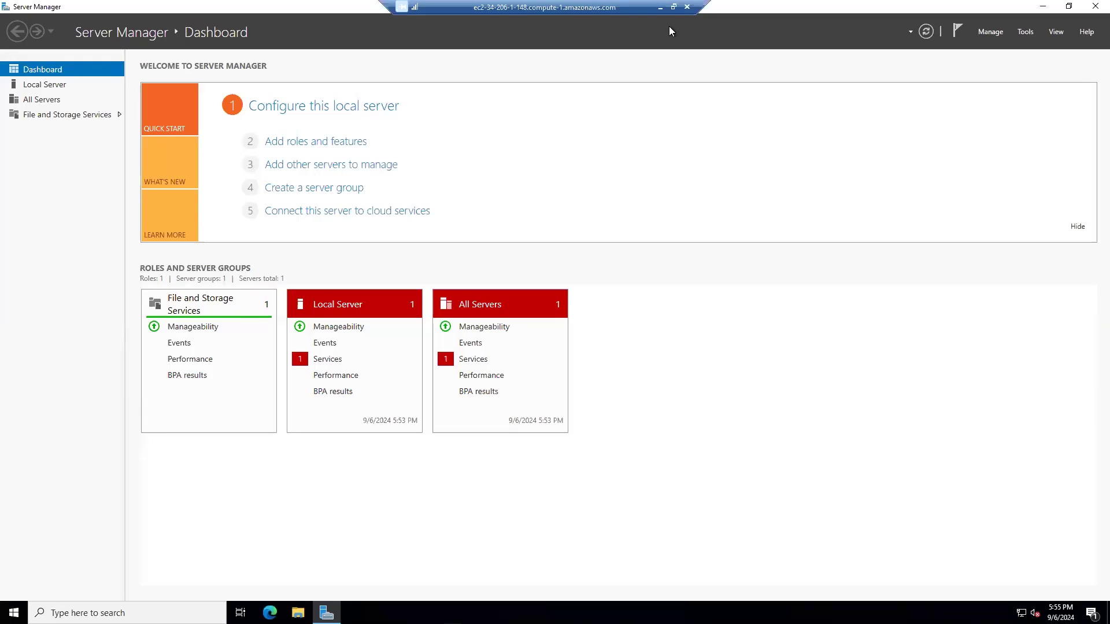
left_click(661, 7)
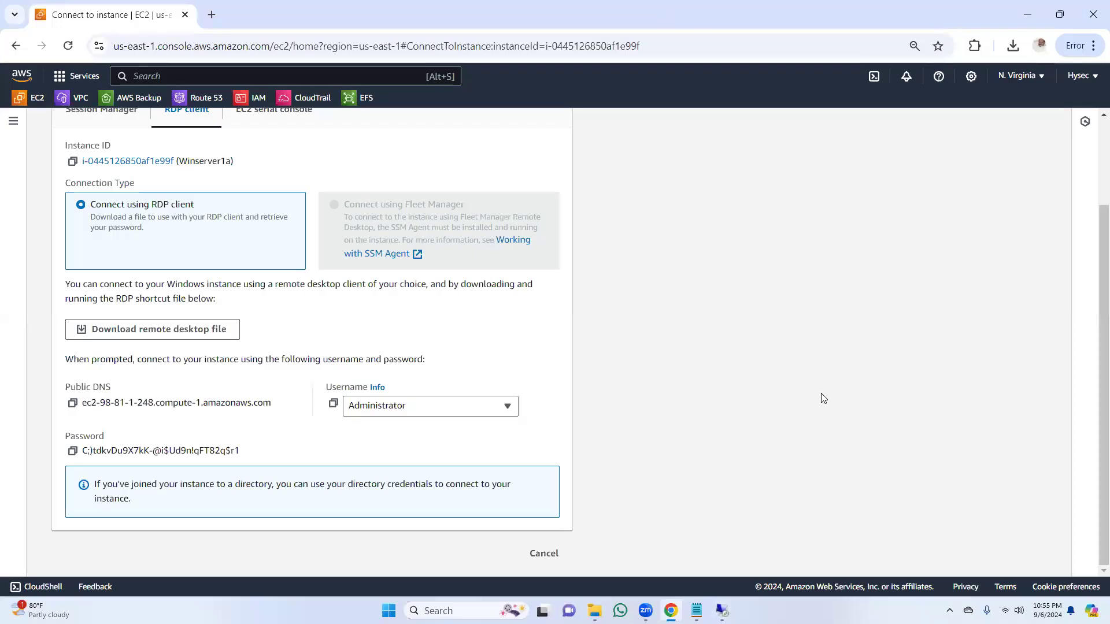
mouse_move(722, 611)
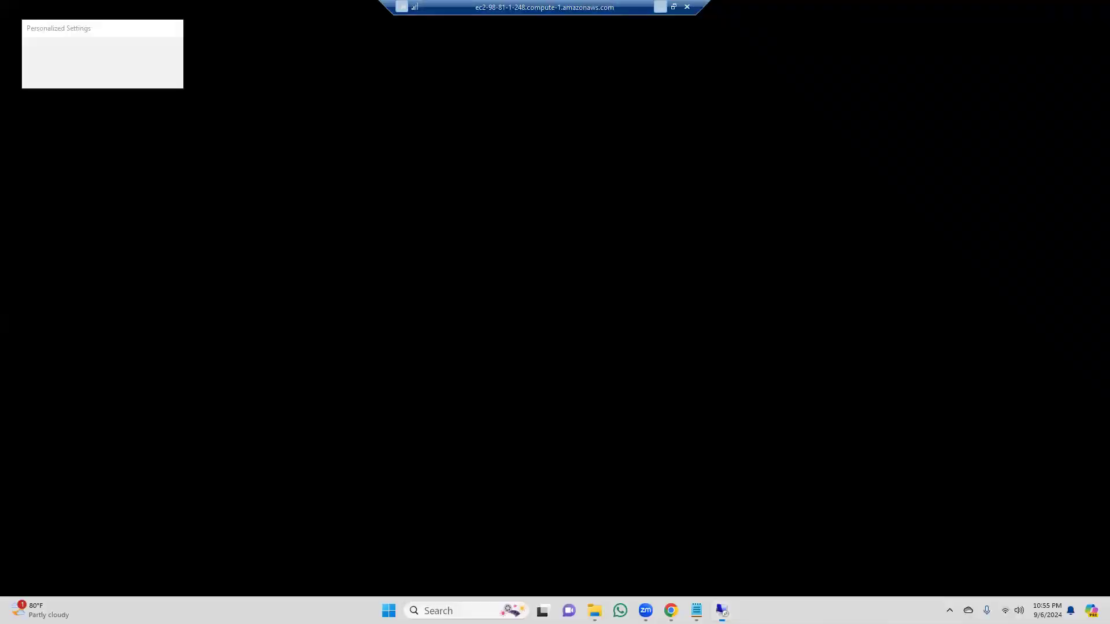
left_click(748, 563)
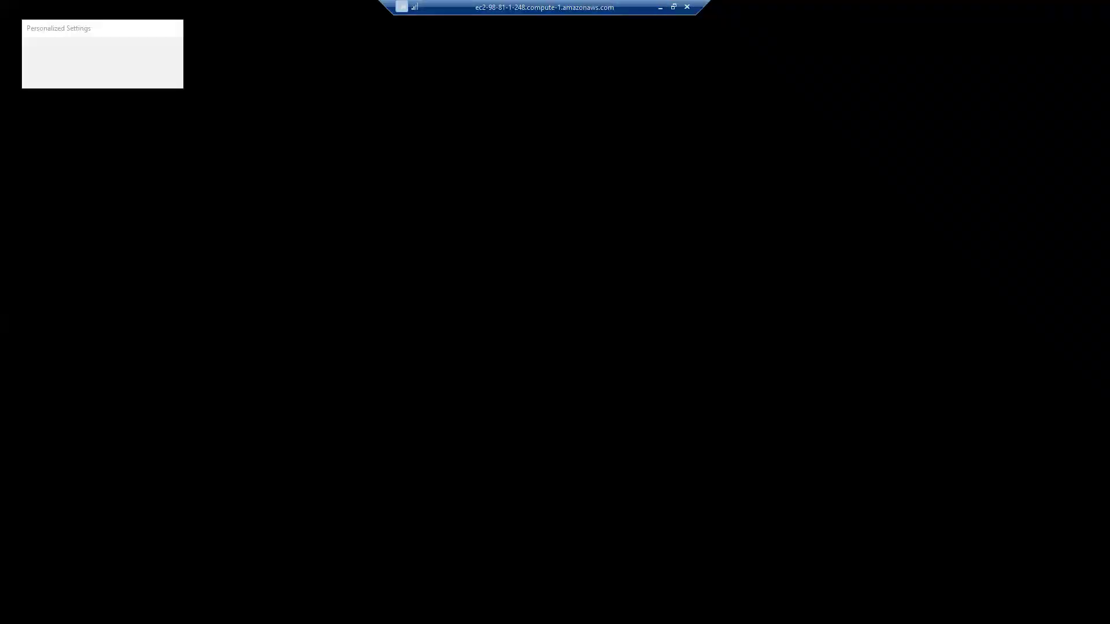
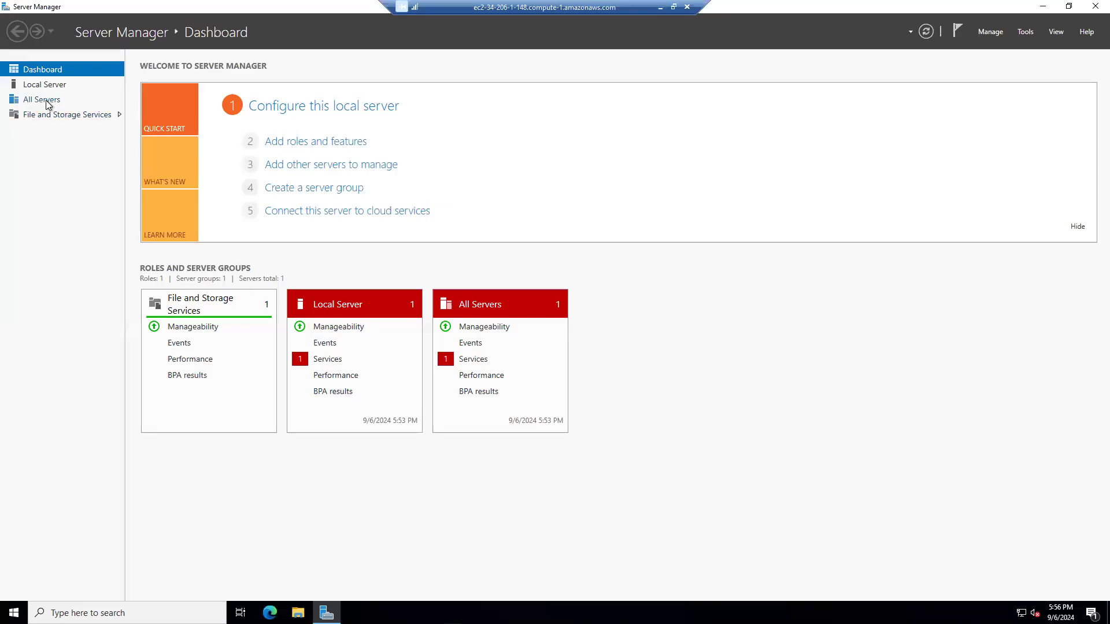
Step: List the disks under File and Storage Services in Winserver1b's Server Manager and minimize the session
left_click(44, 118)
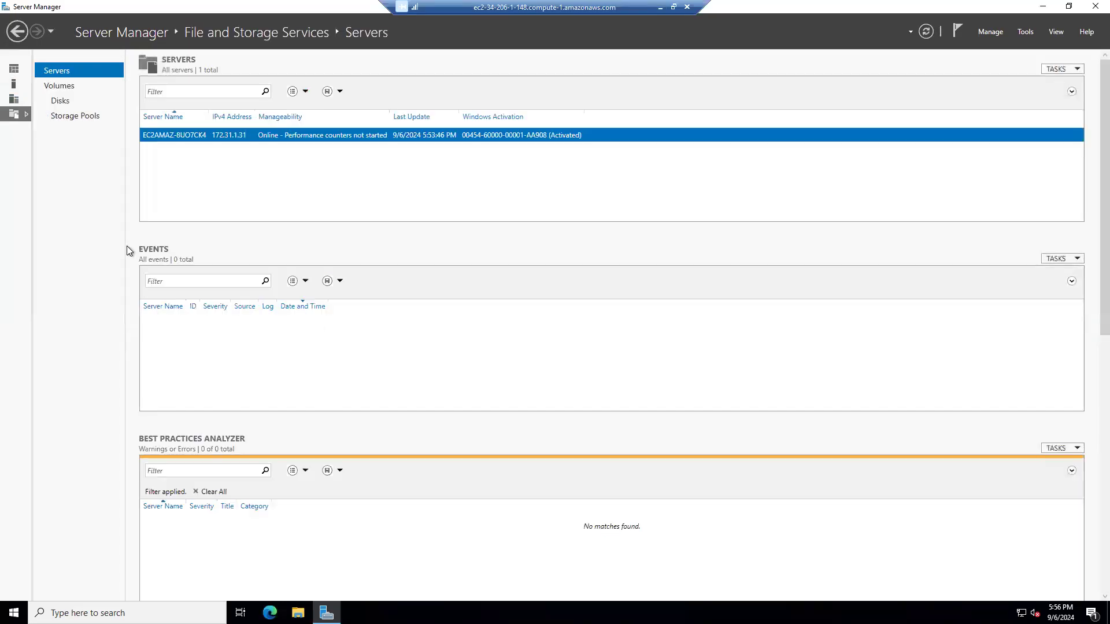
left_click(58, 101)
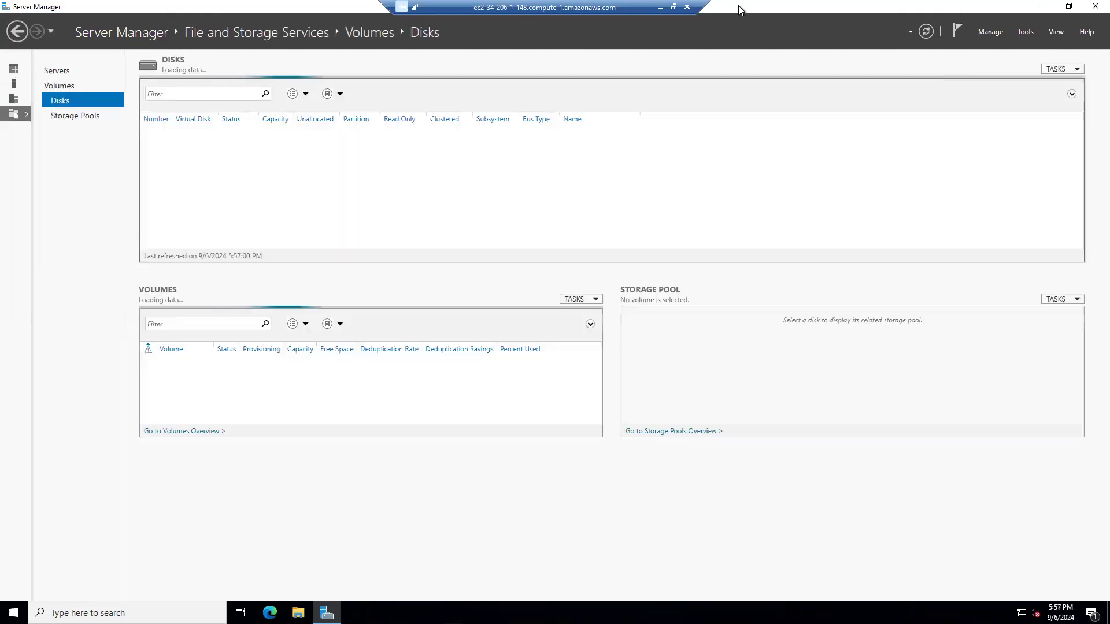
left_click(660, 7)
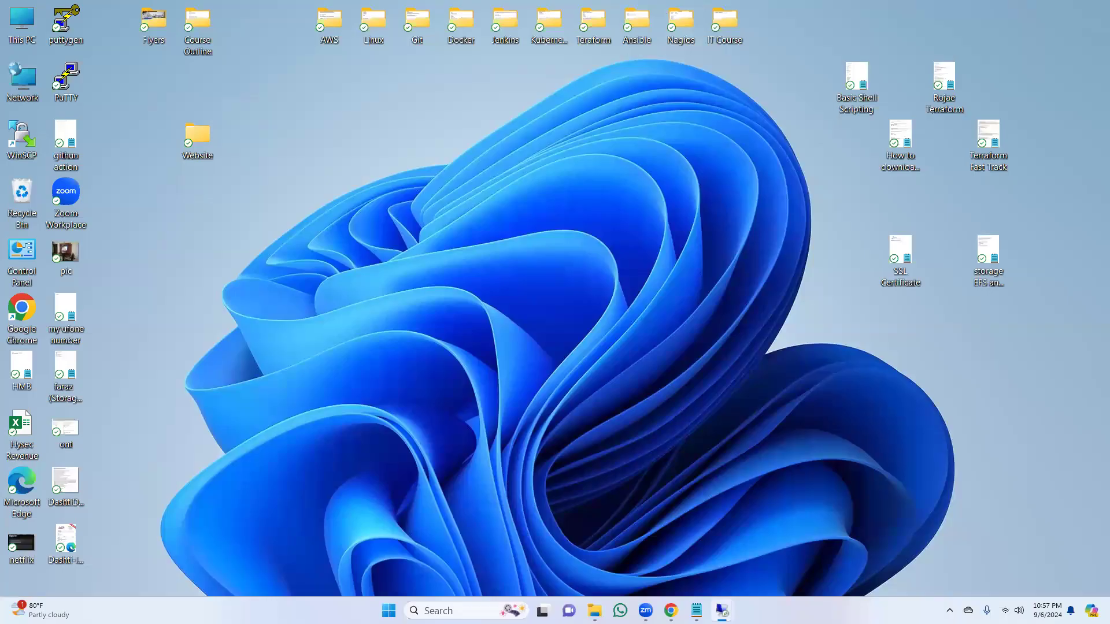
Step: Check whether Winserver1a's remote desktop has loaded, review Winserver1b's disk and volume list, and minimize both sessions
mouse_move(721, 610)
left_click(759, 585)
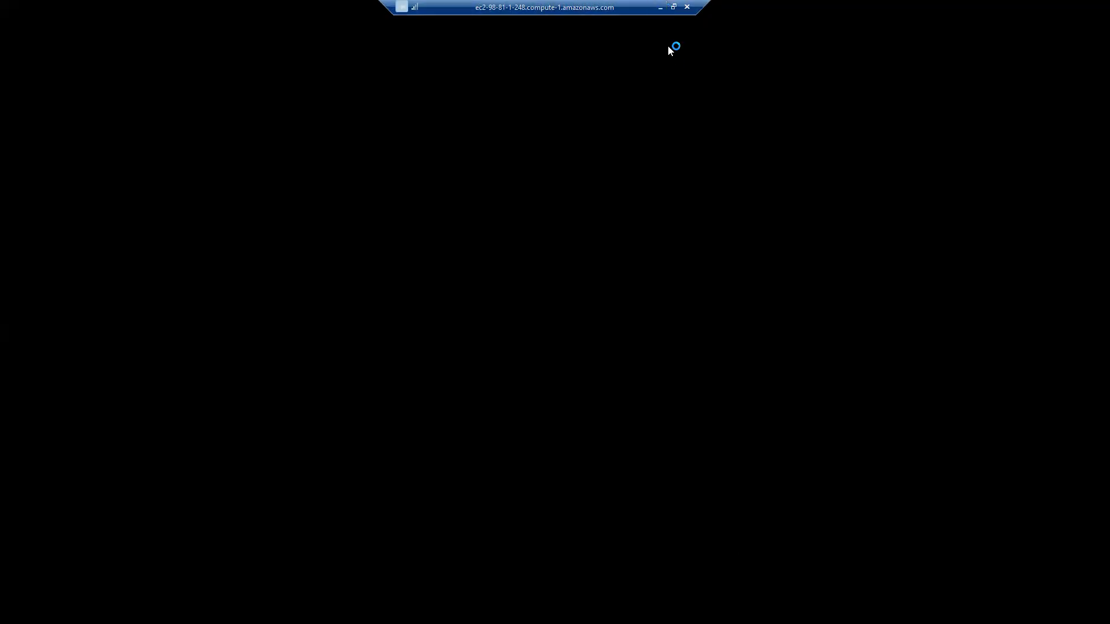
left_click(662, 12)
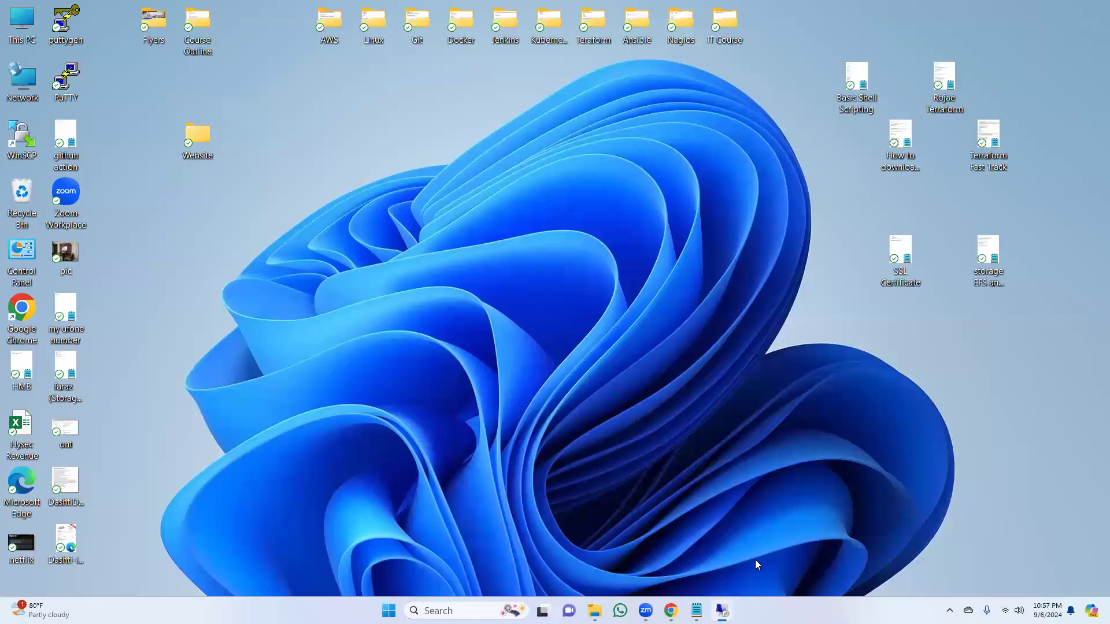
mouse_move(722, 611)
left_click(662, 546)
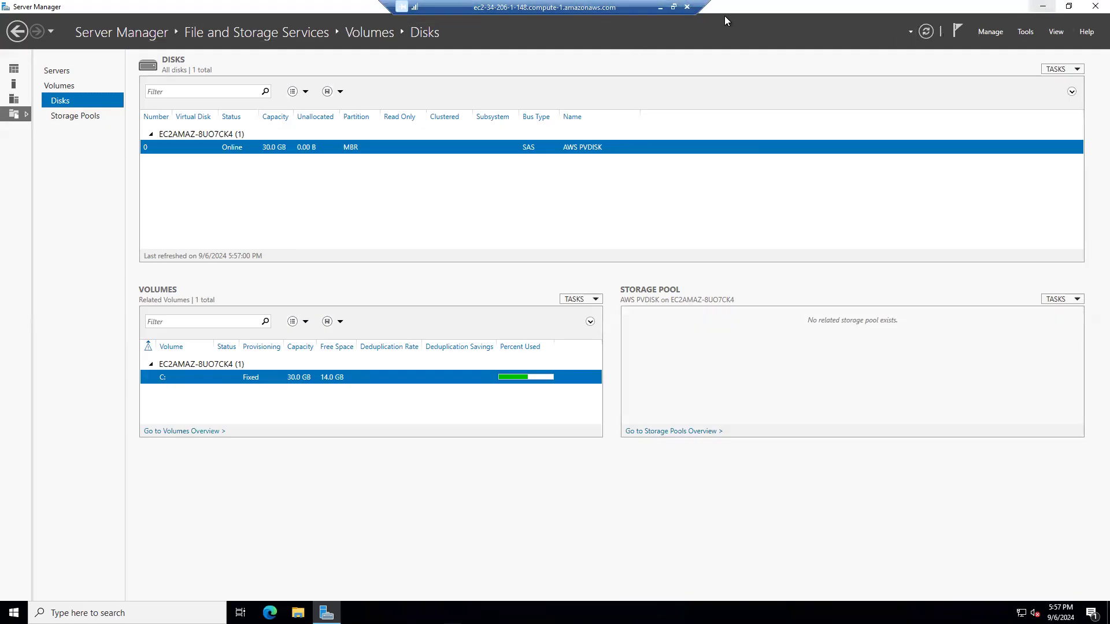
left_click(661, 7)
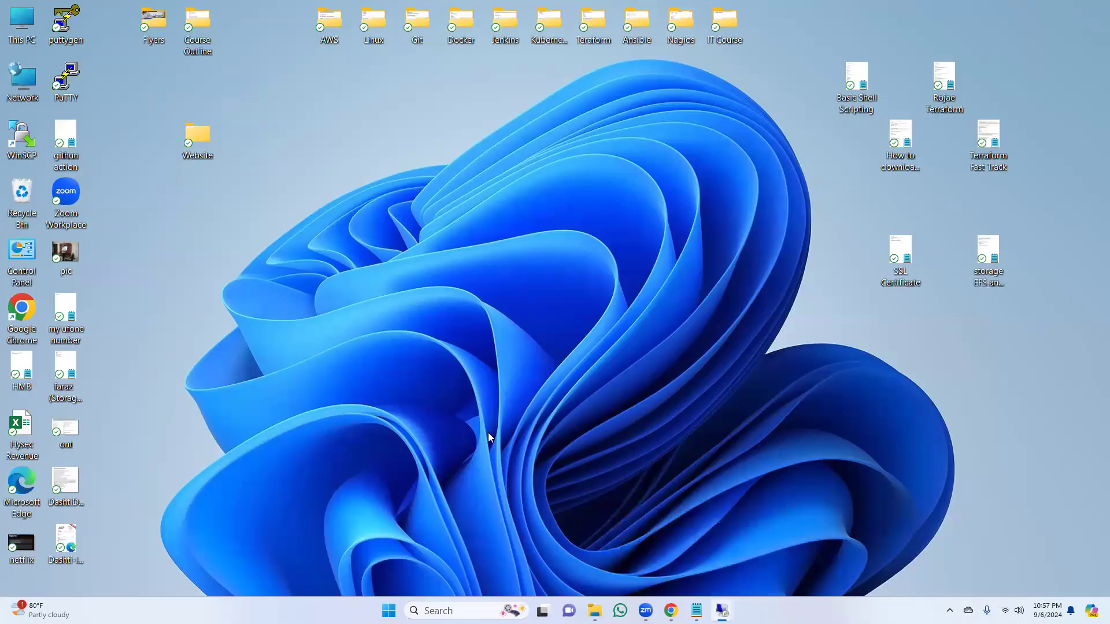
Step: Switch to the storage EFS and EBS notes and highlight the lab lines about availability zones and adding a volume to the Windows server
left_click(670, 610)
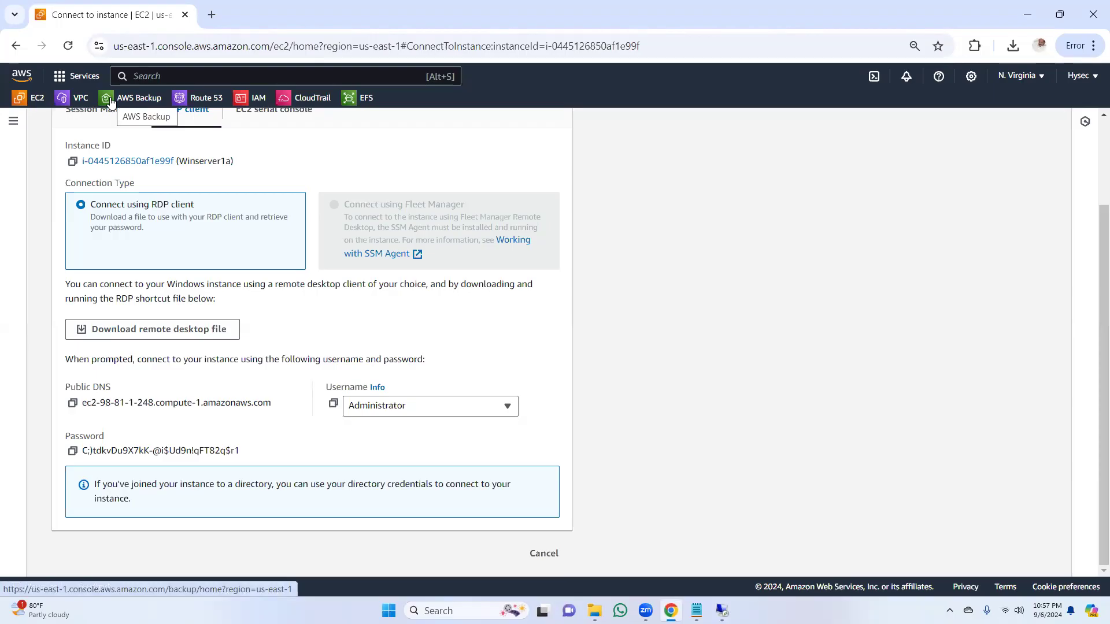
left_click(697, 611)
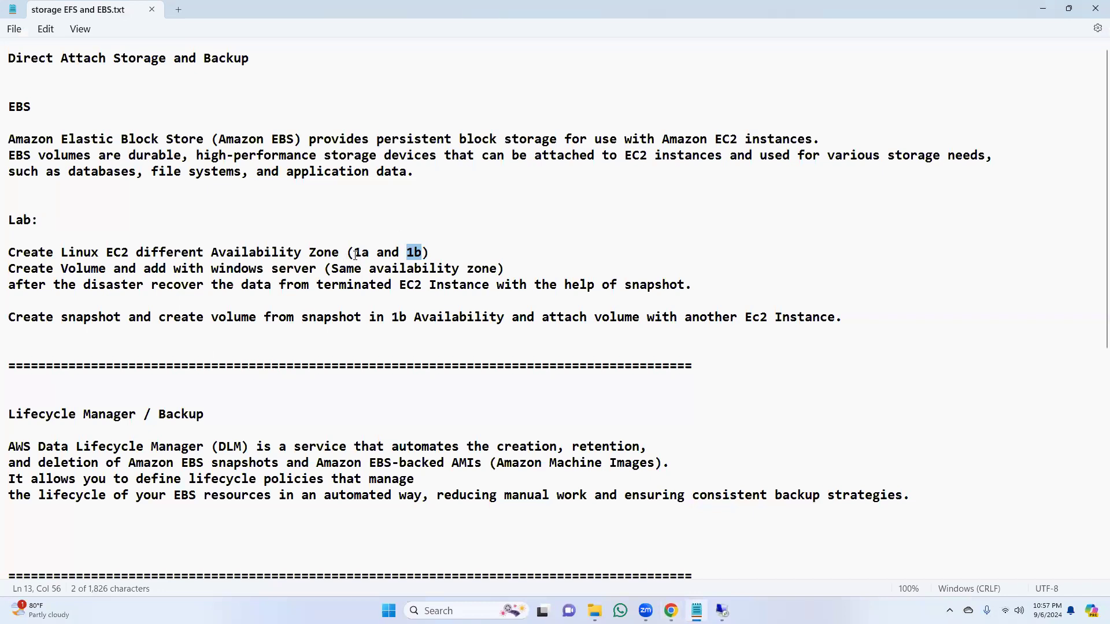
left_click_drag(181, 255, 404, 260)
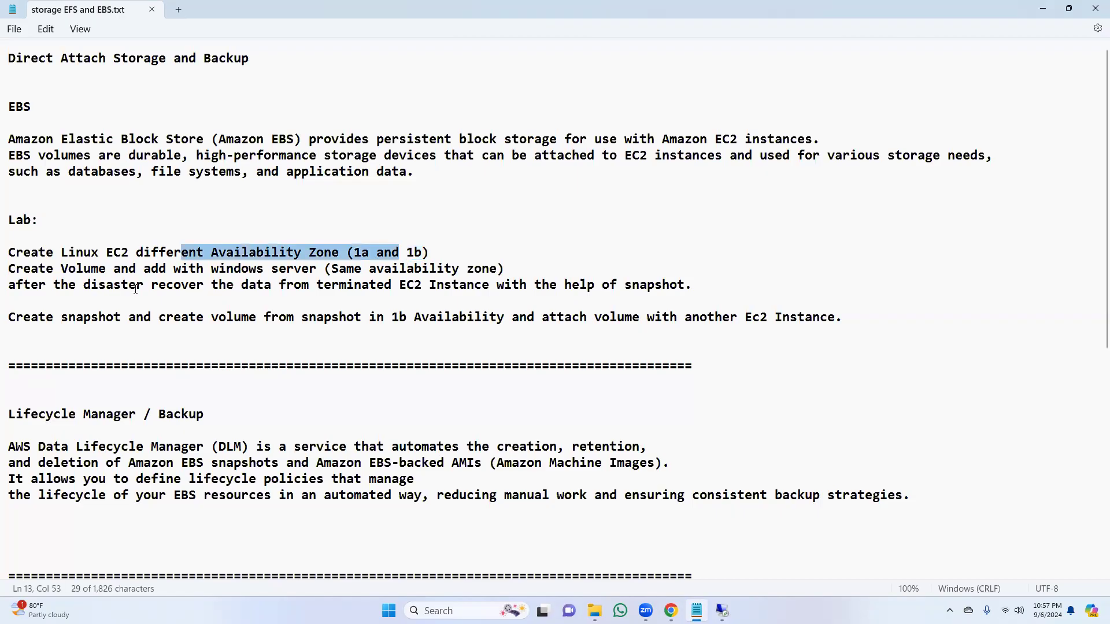
left_click_drag(100, 269, 368, 276)
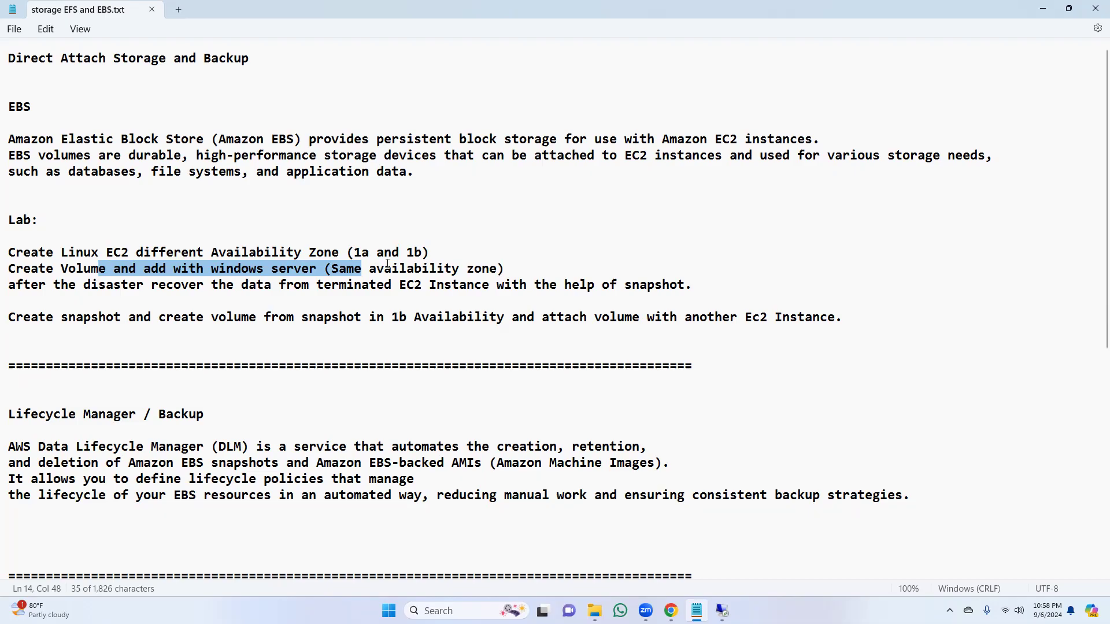
Step: Close the Winserver1b and Winserver1a remote sessions, confirming the disconnection
mouse_move(722, 611)
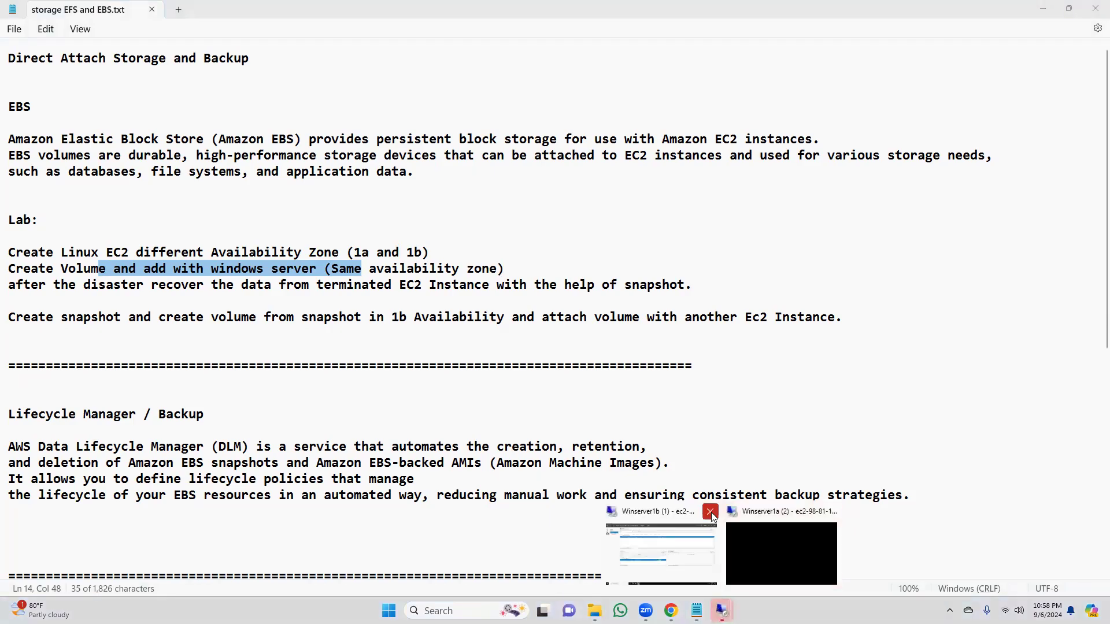
left_click(711, 513)
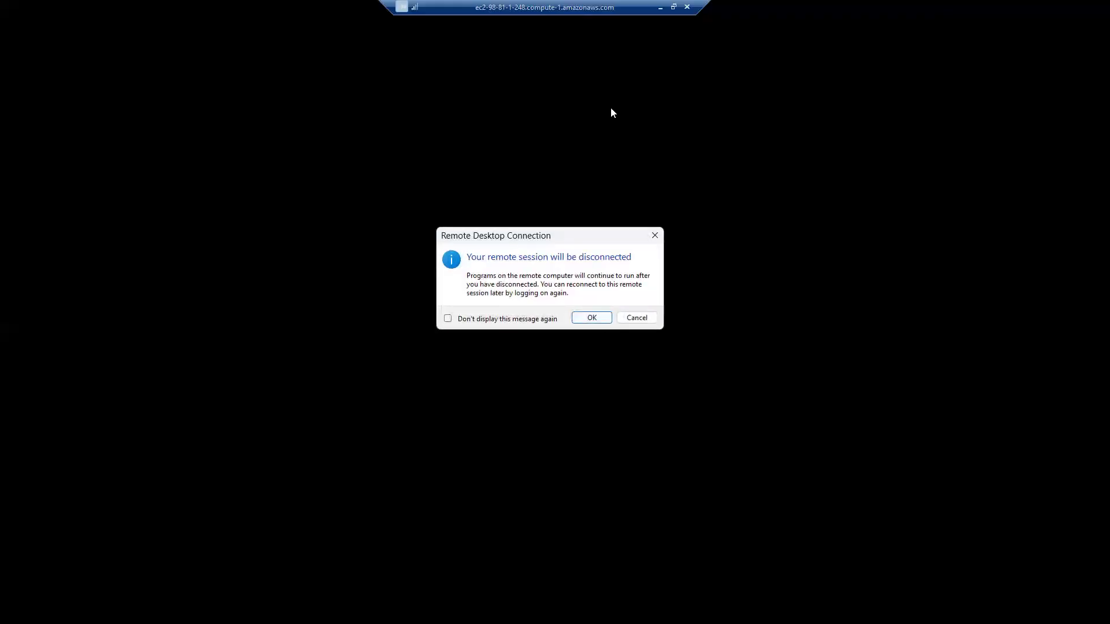
left_click(591, 317)
Step: Switch to the EC2 console in the browser and terminate the running Winserver1a and Winserver1b instances
left_click(683, 611)
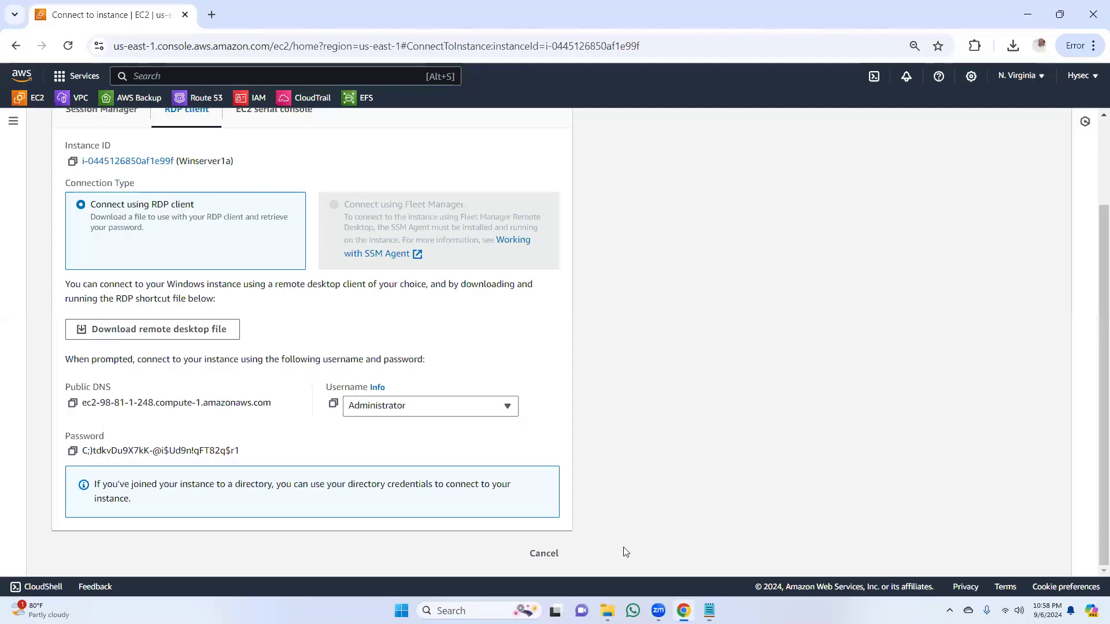
left_click(33, 102)
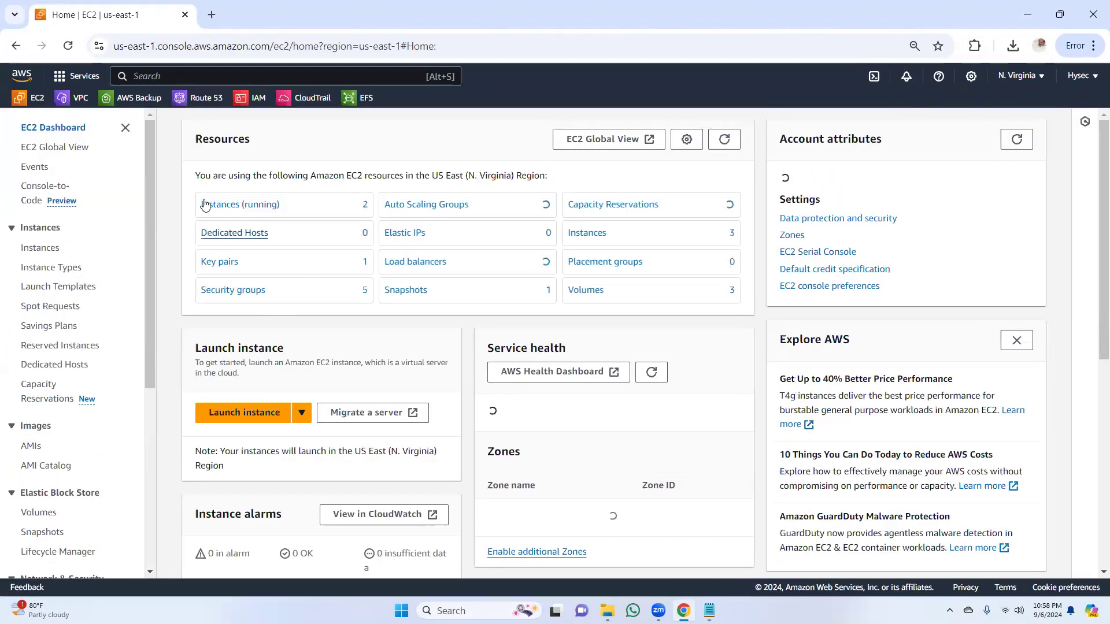
left_click(222, 208)
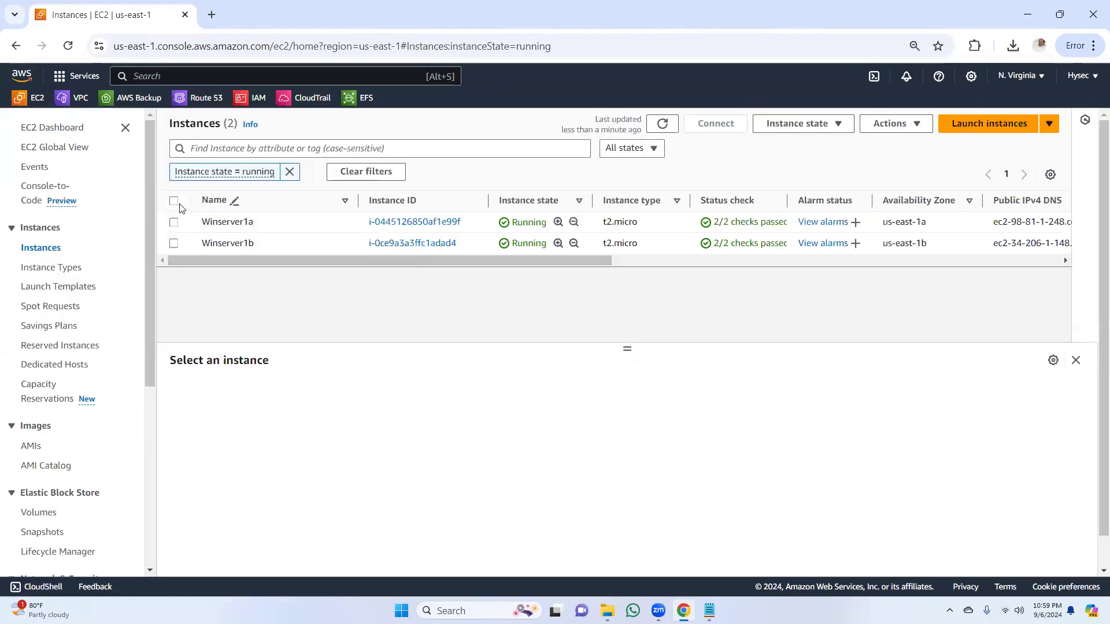
left_click(173, 200)
left_click(840, 126)
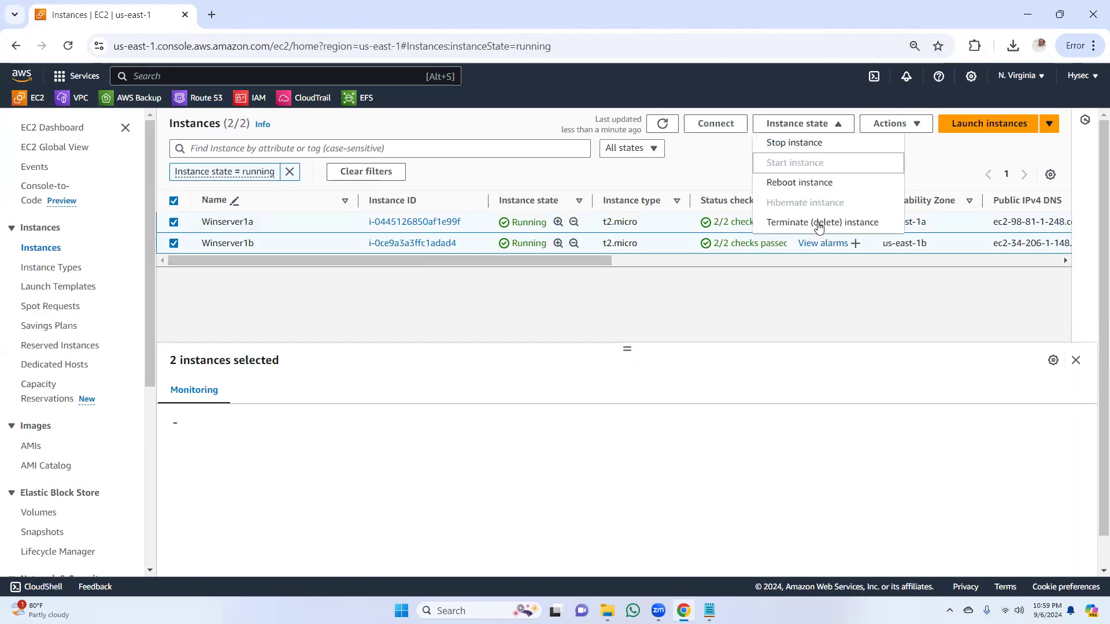
left_click(818, 223)
left_click(868, 497)
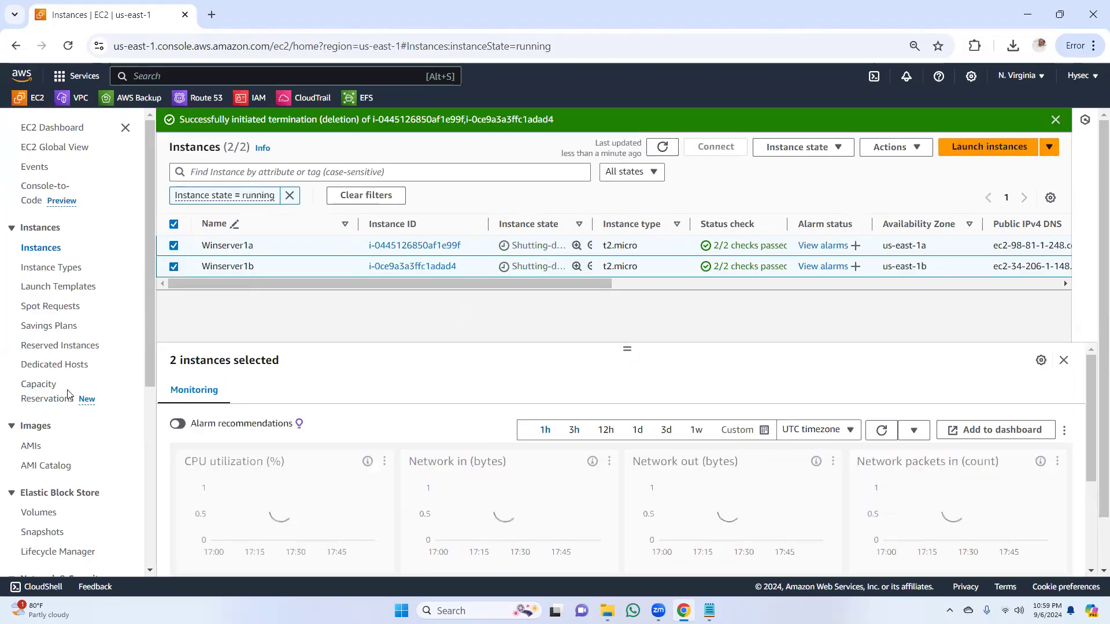
Step: Open the list of EBS volumes and refresh it to check which volumes remain
scroll(150, 379, "down", 1)
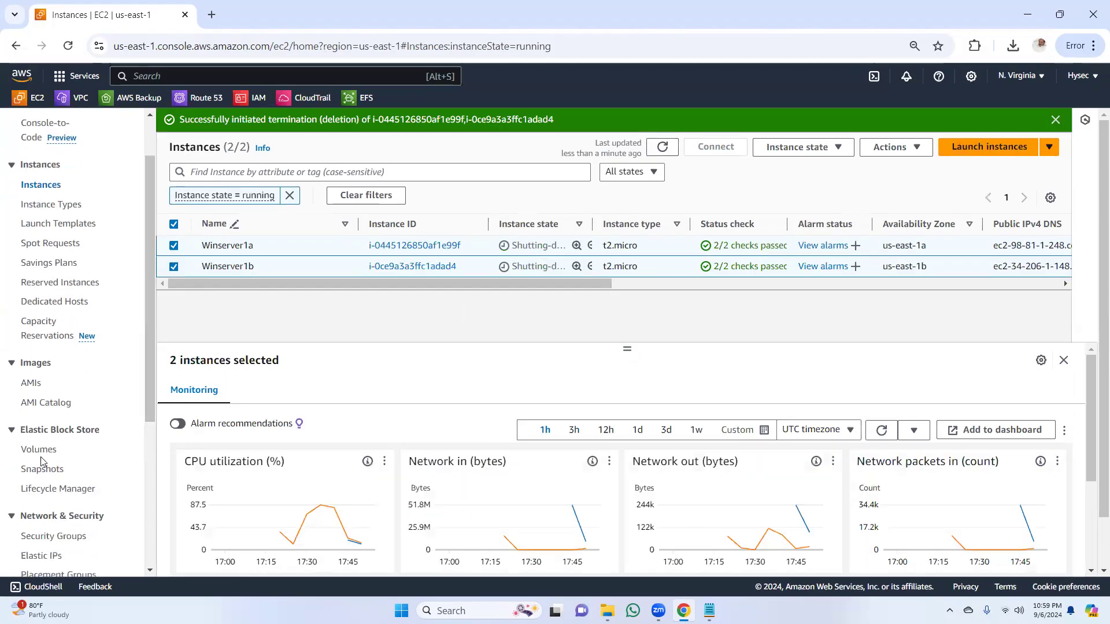
left_click(38, 451)
left_click(870, 128)
left_click_drag(565, 250, 452, 265)
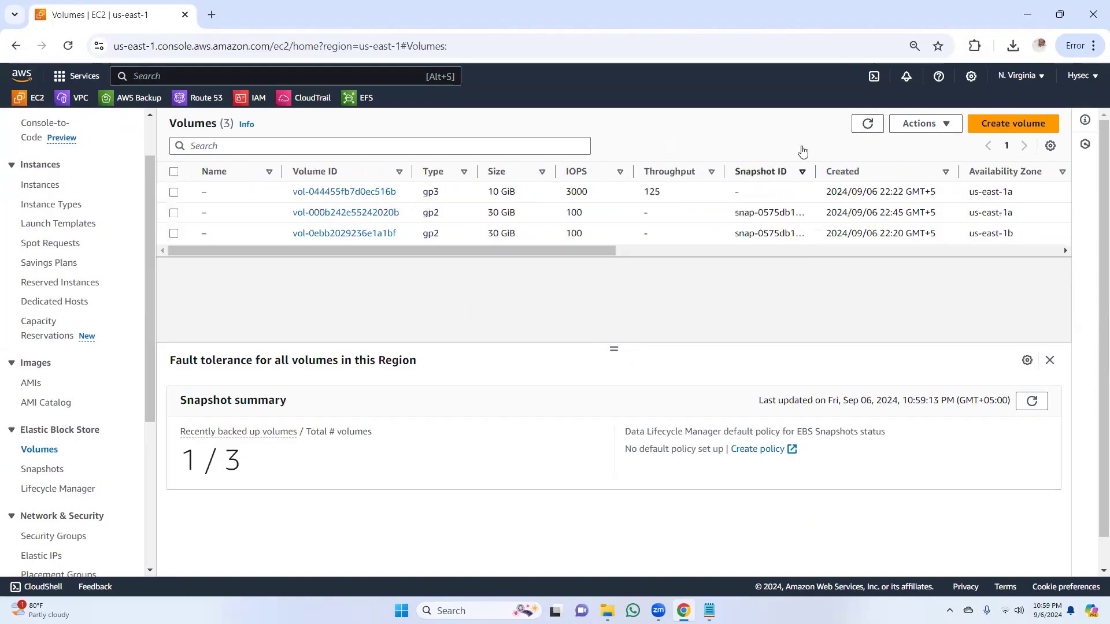
left_click(875, 126)
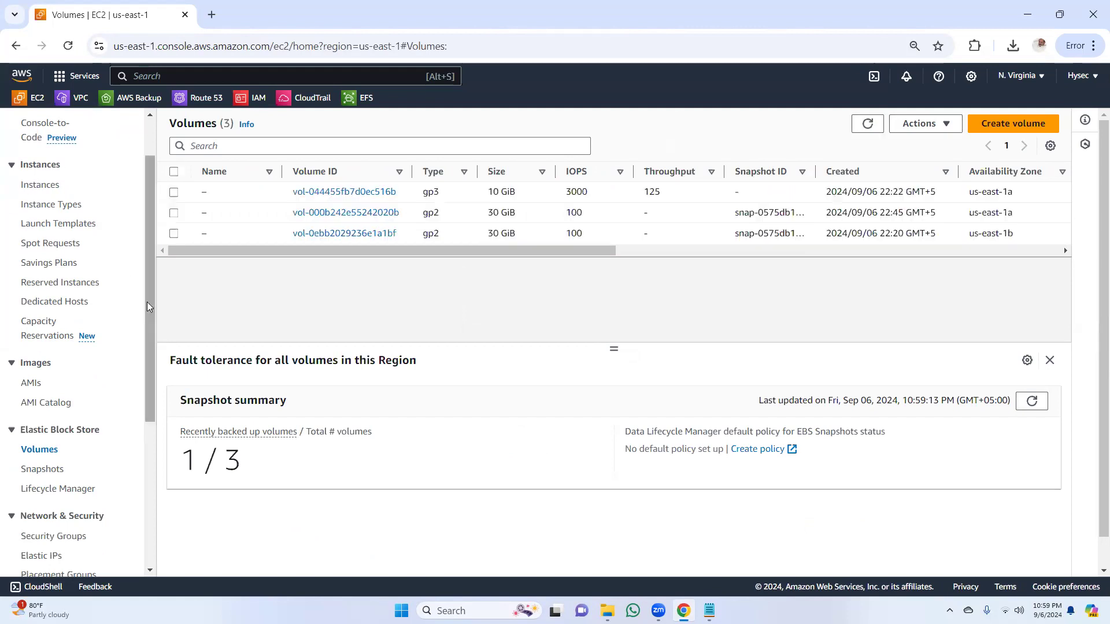
Step: Refresh the list of running instances from the EC2 dashboard and dismiss the termination notice
scroll(60, 128, "up", 2)
left_click(59, 128)
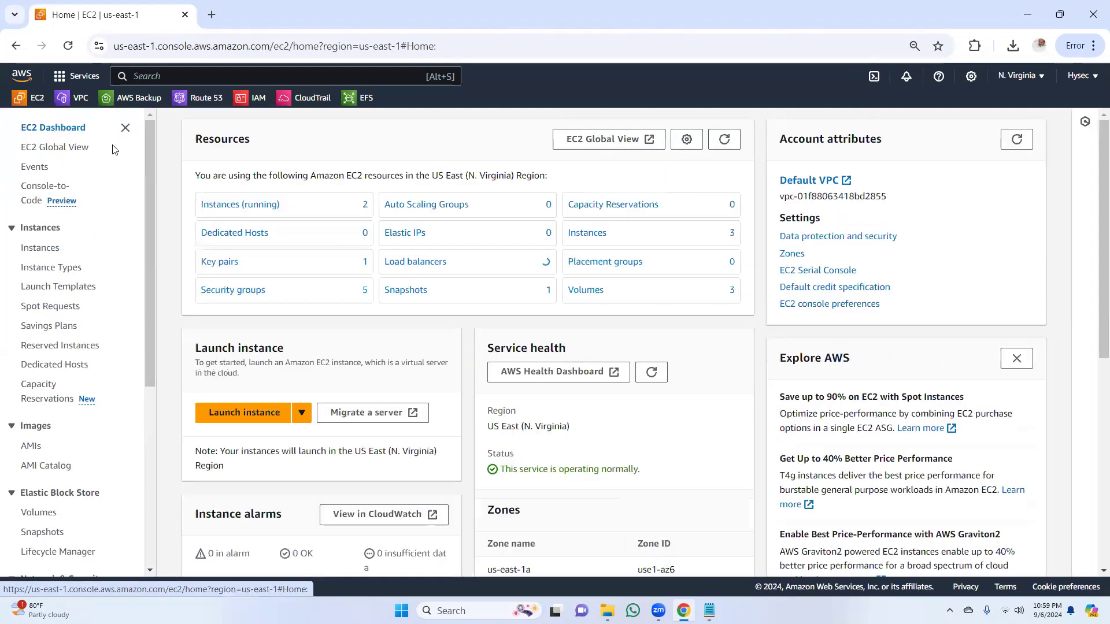
left_click(230, 207)
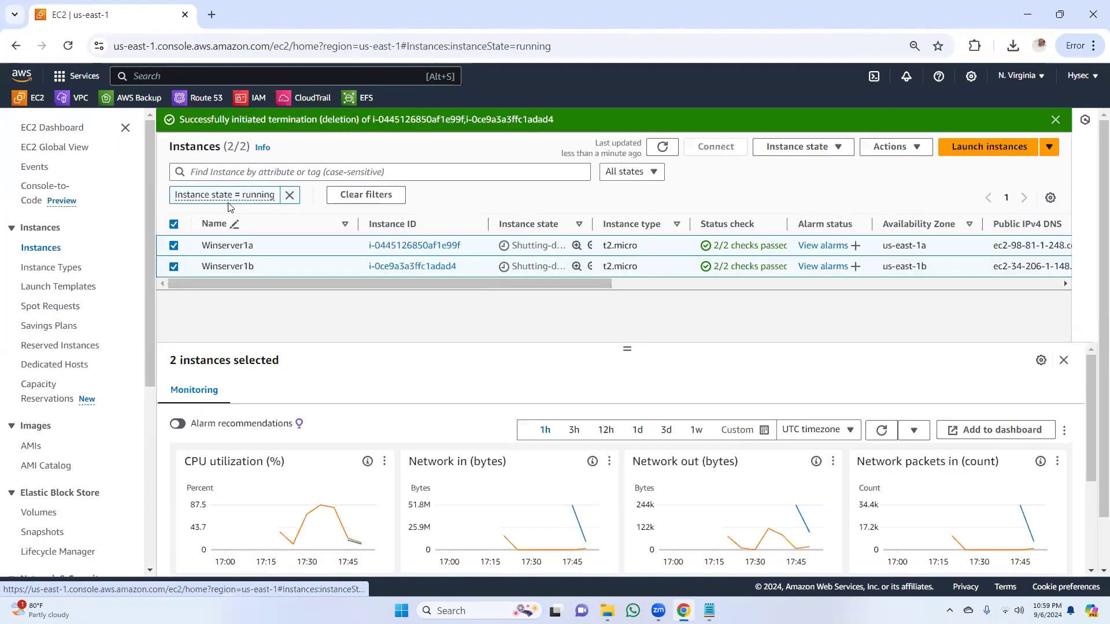
left_click(662, 148)
left_click(663, 148)
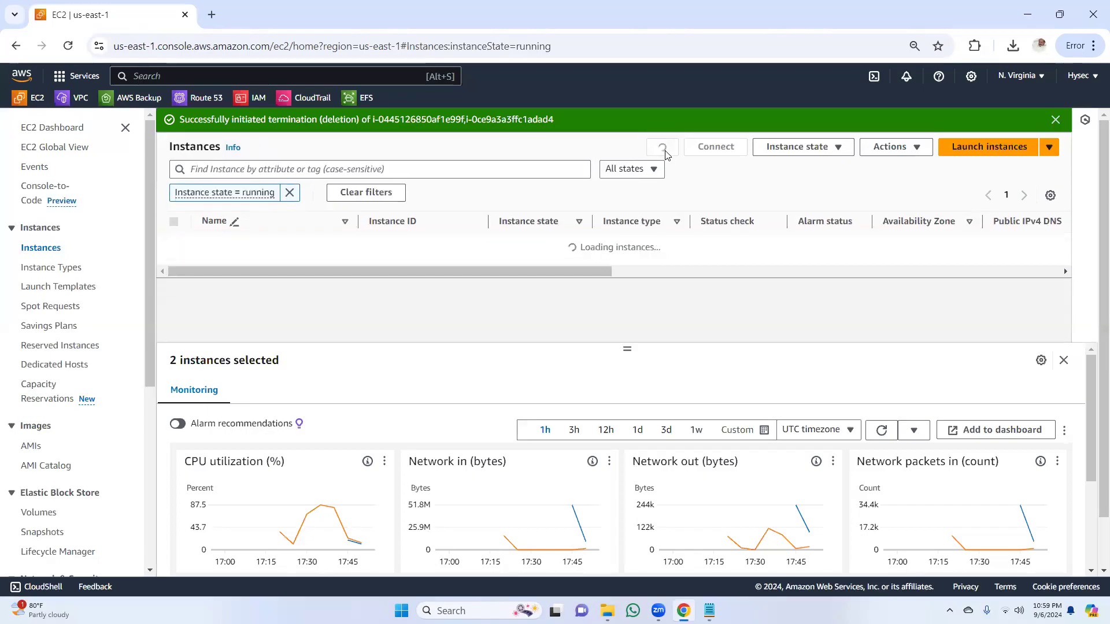
left_click(1055, 119)
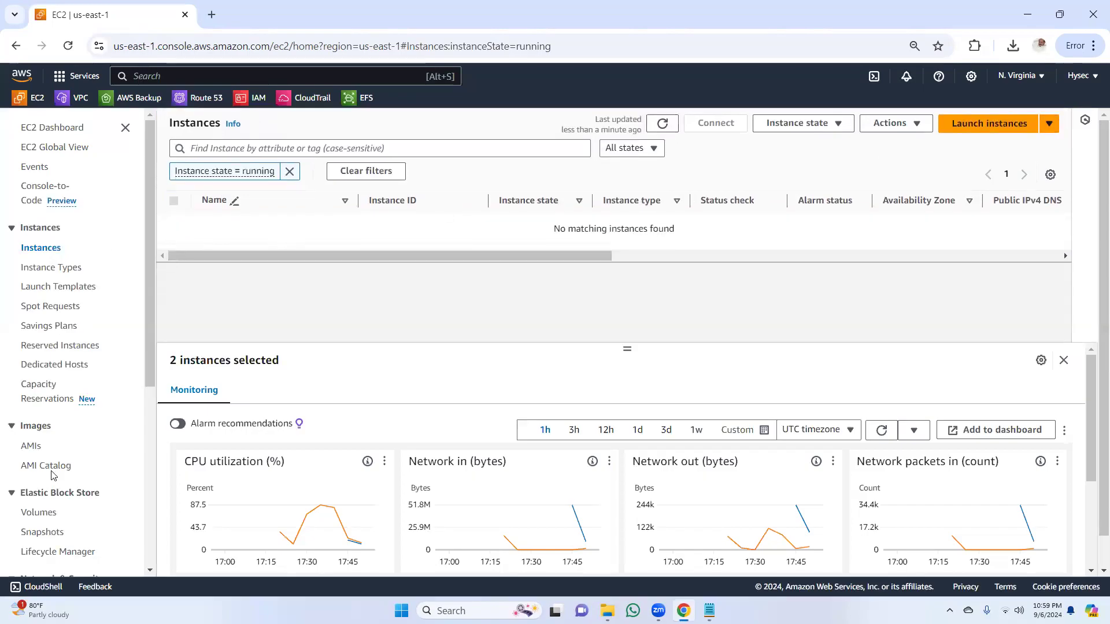
Step: Return to the EBS volumes and refresh their list again
left_click(39, 512)
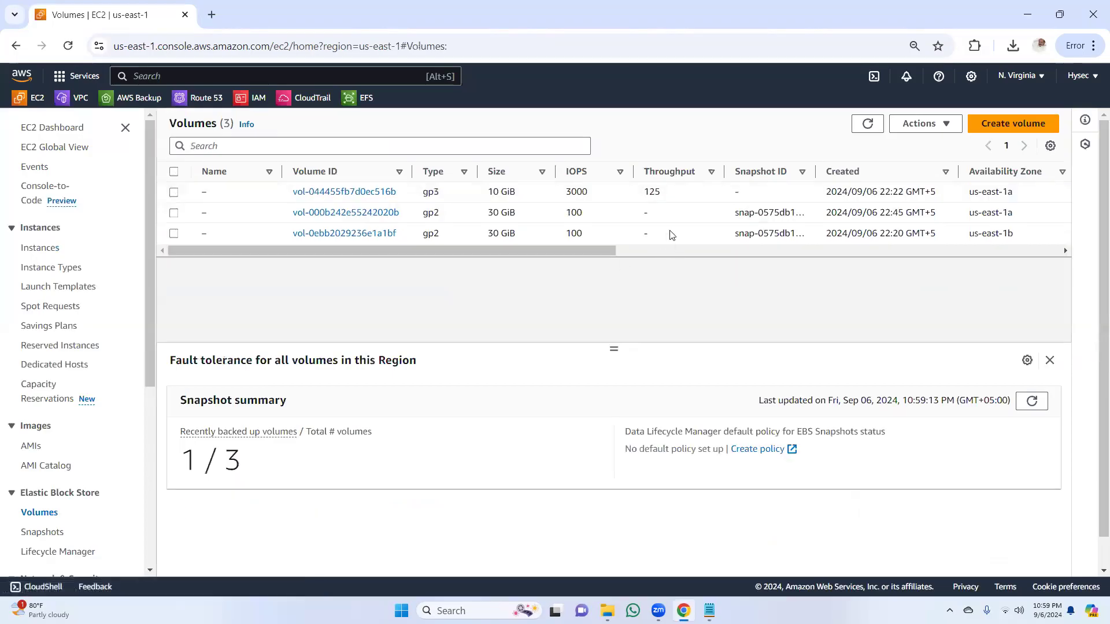
left_click(864, 126)
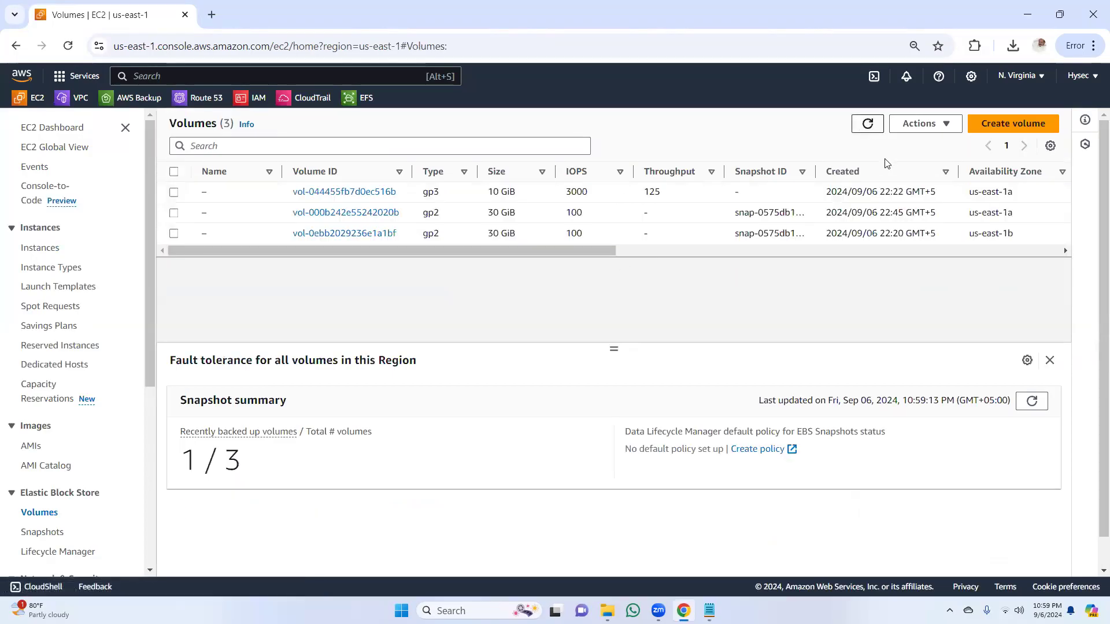
left_click(867, 124)
Step: Open the full instance list and refresh it to check the termination state of Winserver1a and Winserver1b
left_click(44, 249)
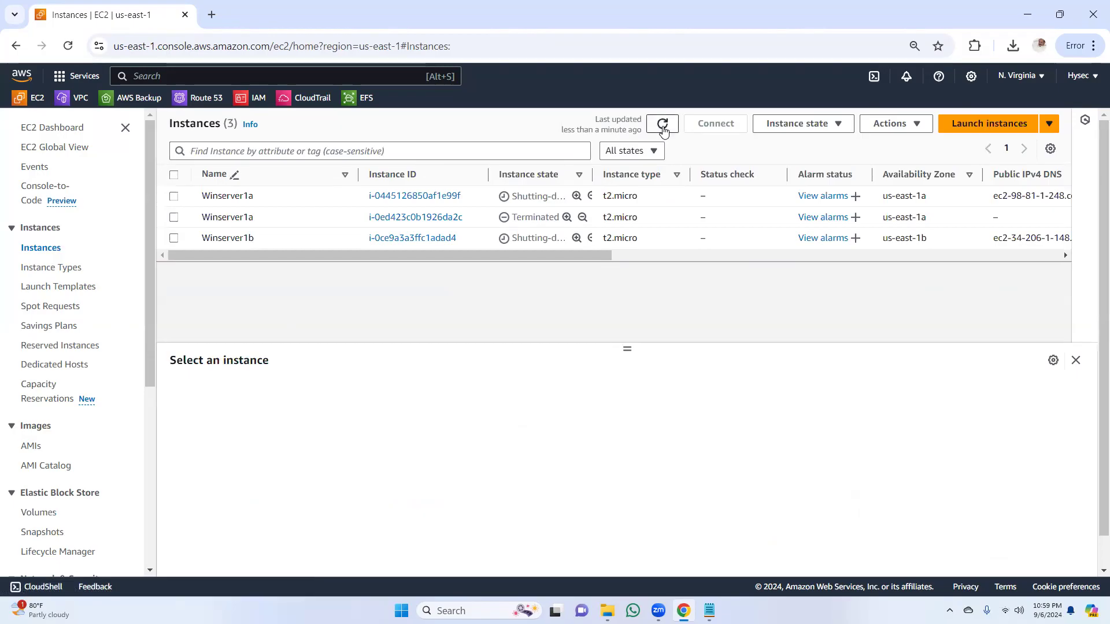
left_click(664, 129)
left_click(662, 124)
left_click_drag(525, 252, 315, 276)
mouse_move(713, 608)
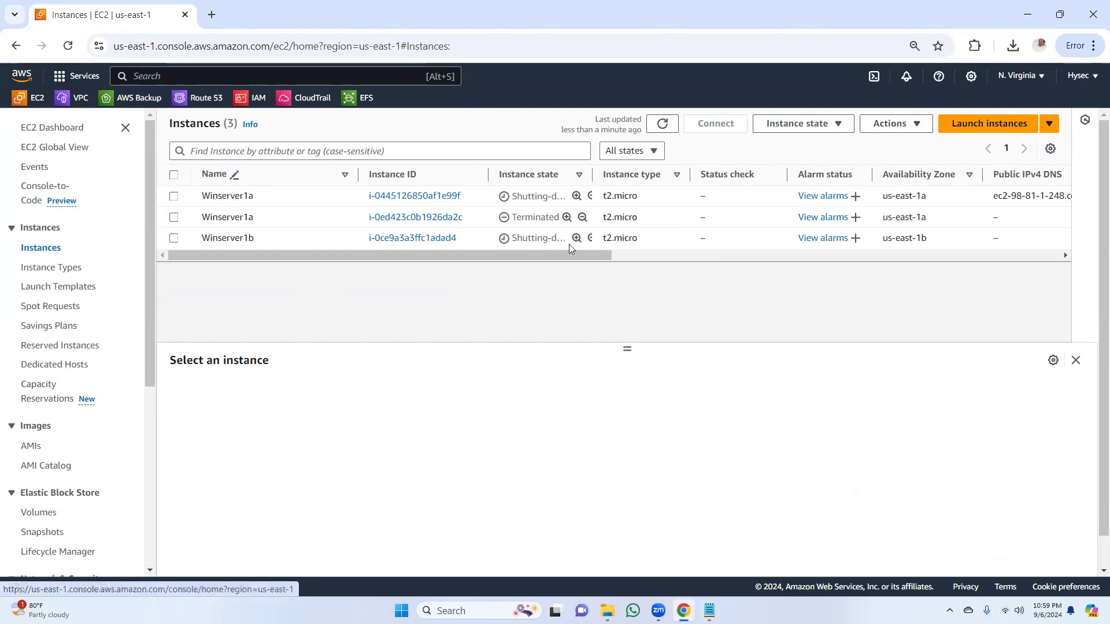
Step: Delete the 10 GiB snapshot described as snapshot1, confirming with "delete", and refresh the snapshot list
left_click_drag(149, 362, 163, 568)
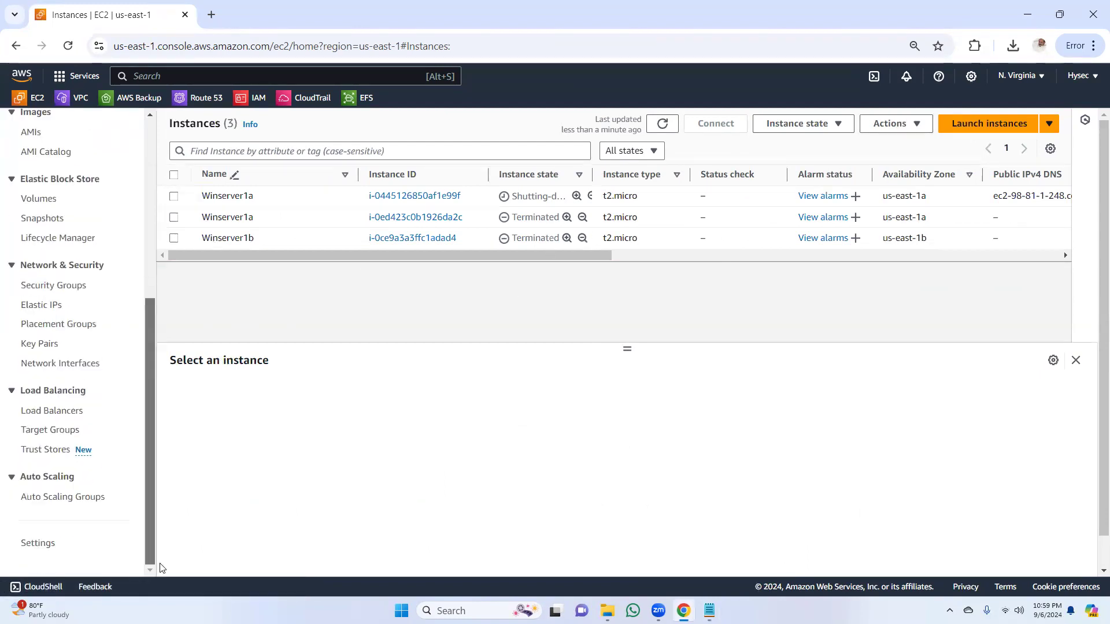
scroll(132, 341, "up", 6)
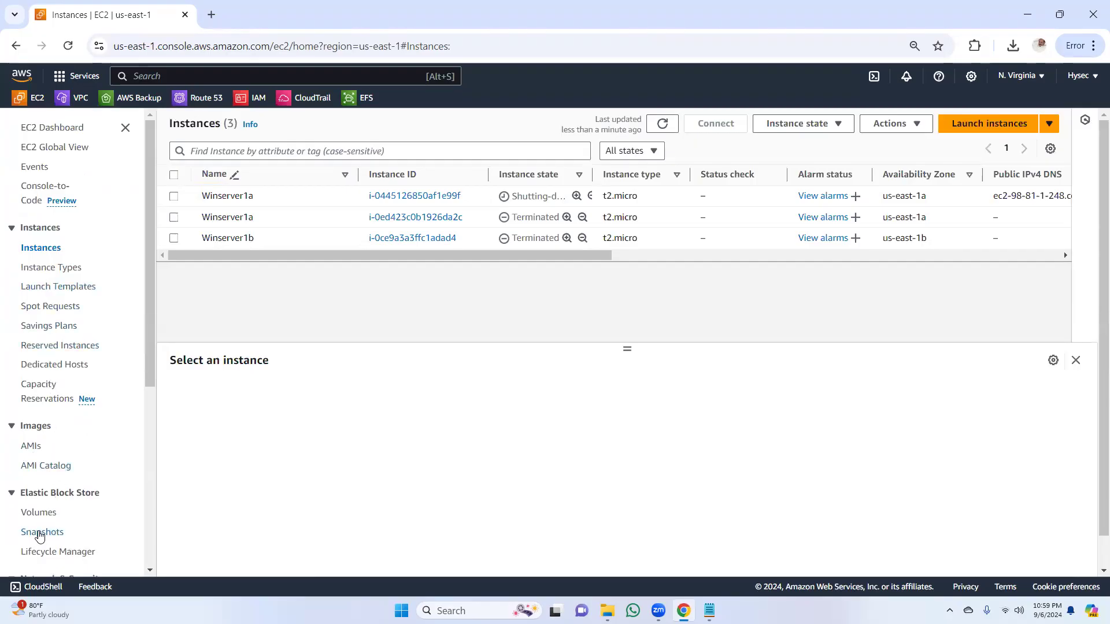
left_click(39, 533)
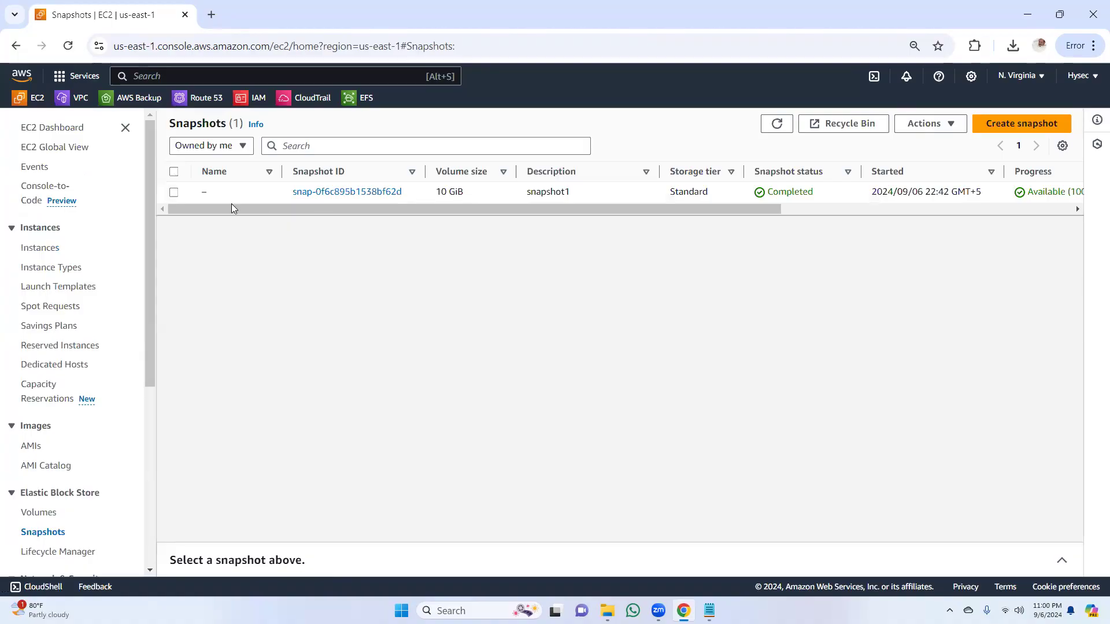
left_click(174, 193)
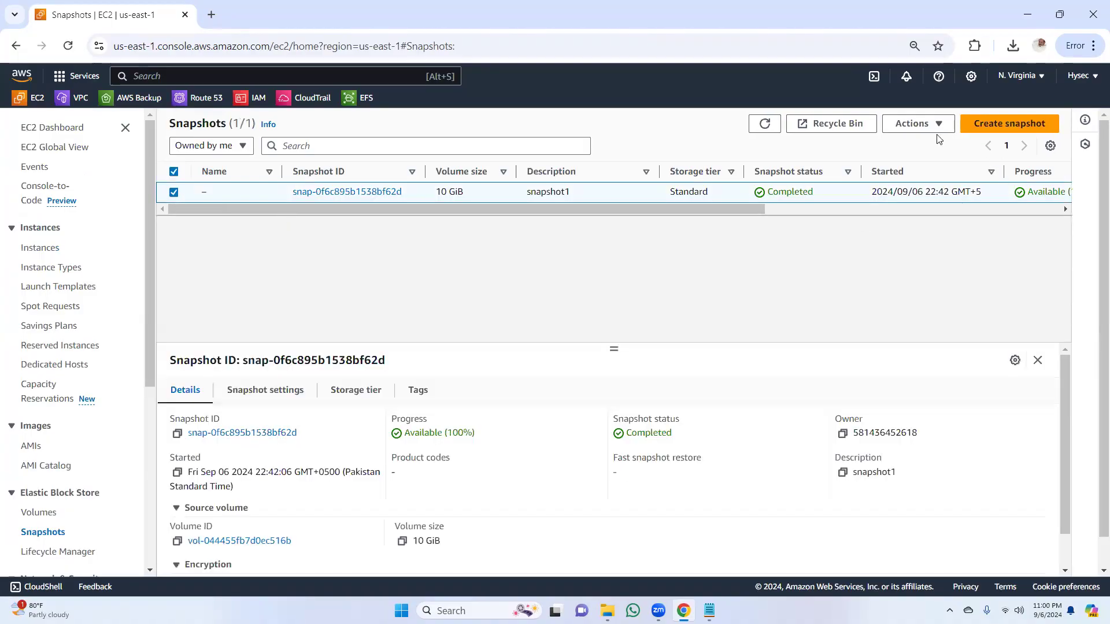
left_click(920, 123)
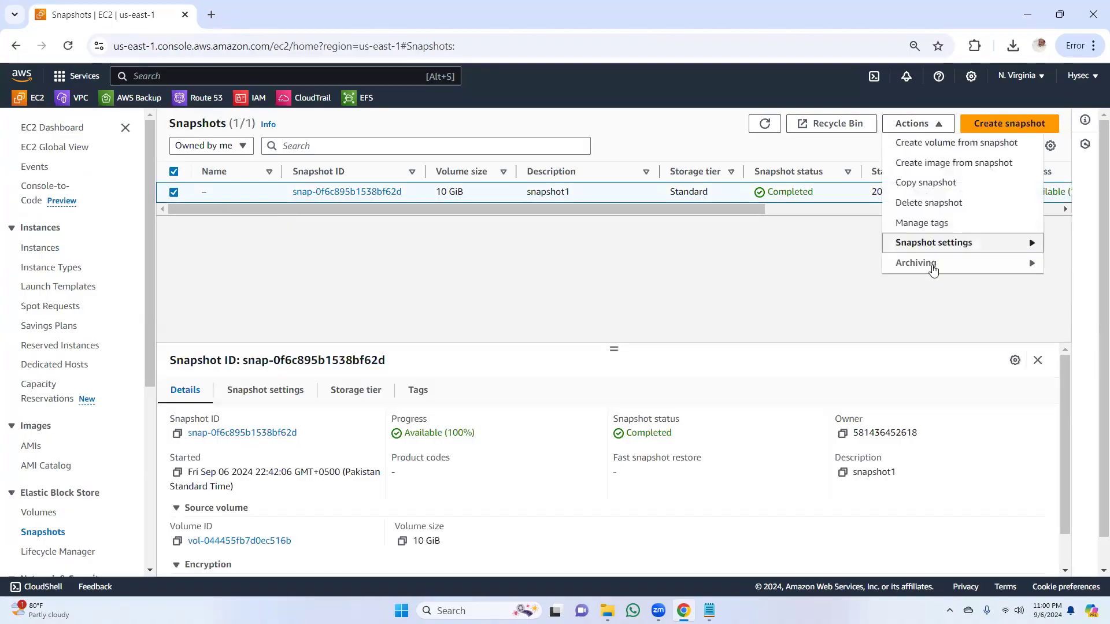
left_click(931, 204)
left_click(550, 367)
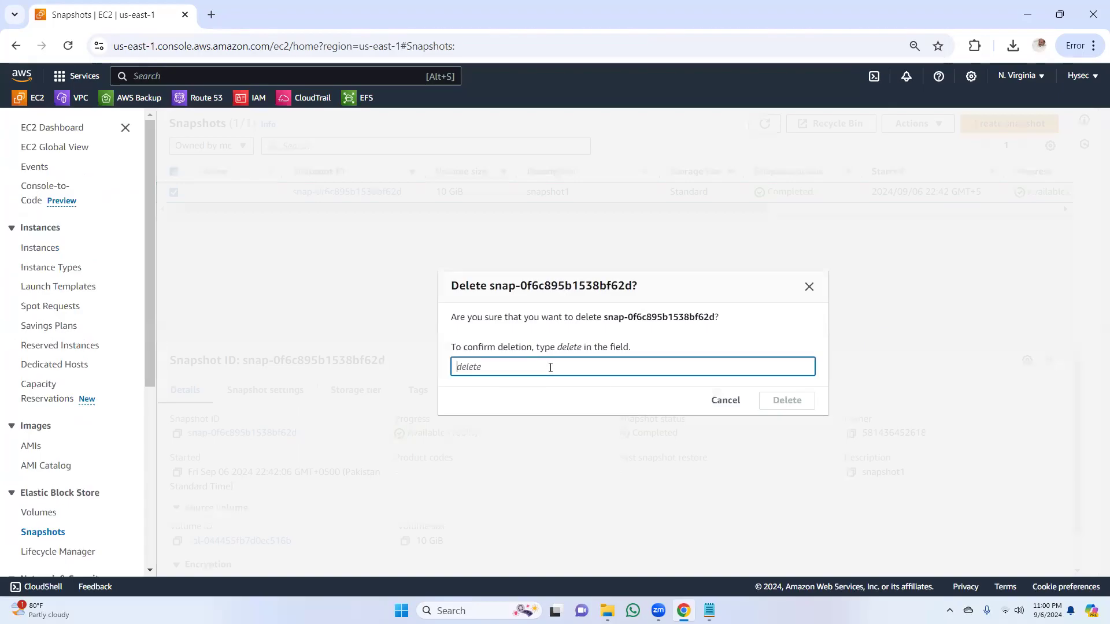
type("delete")
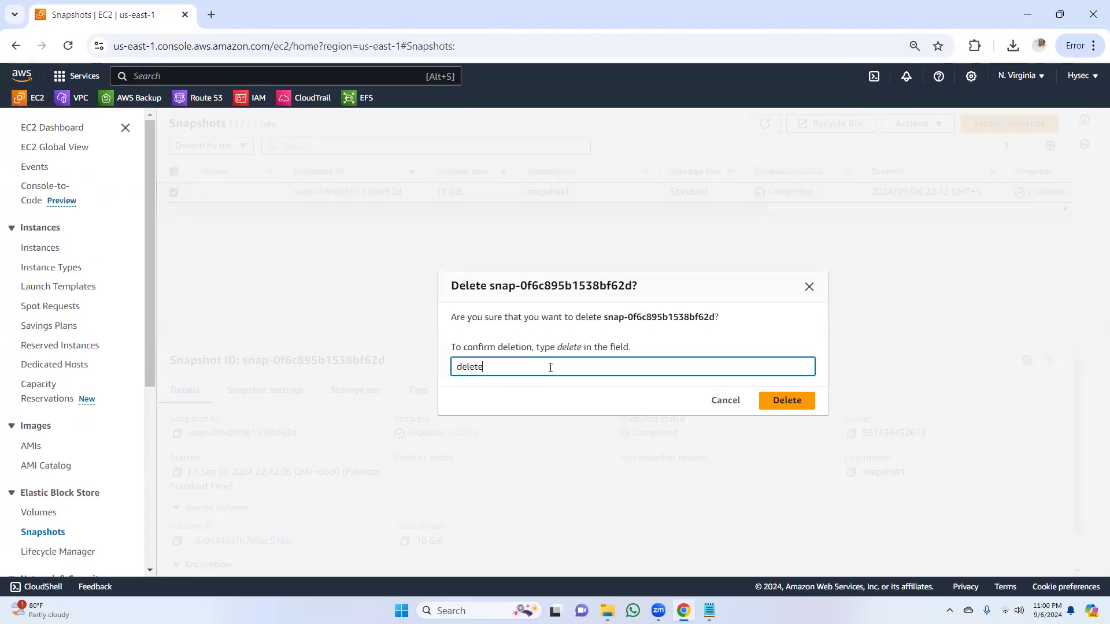
left_click(795, 400)
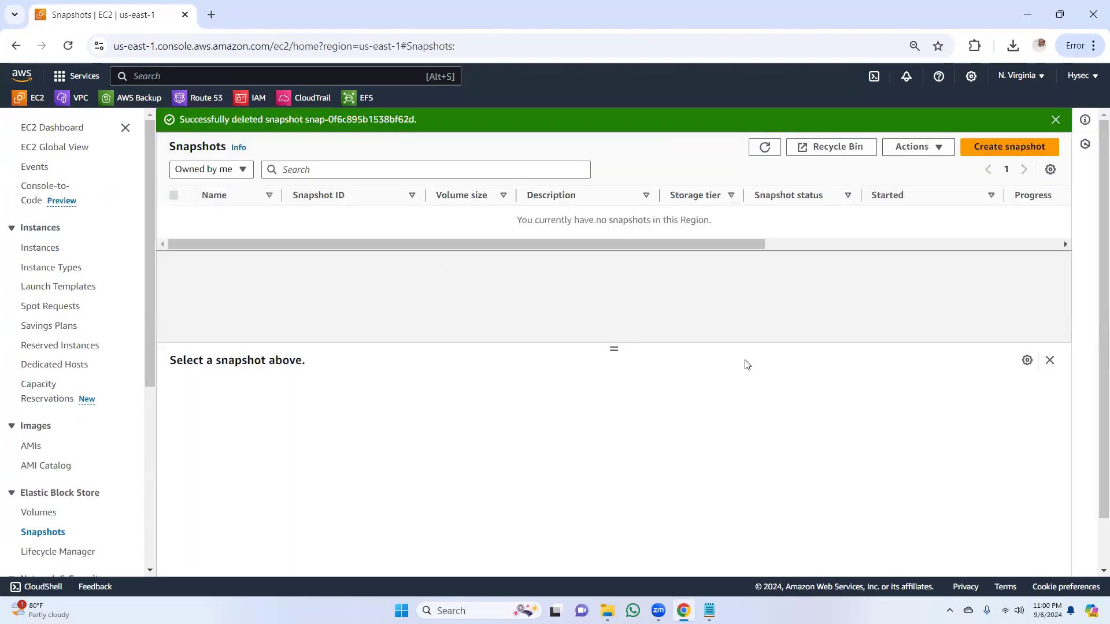
left_click(764, 146)
left_click(1056, 123)
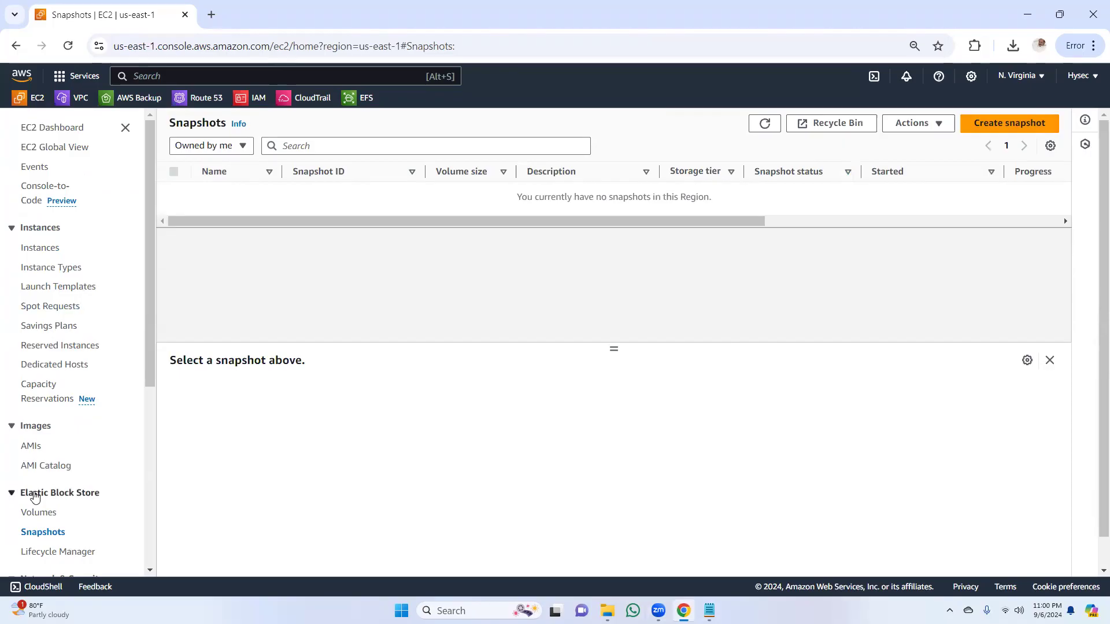
Step: Open the list of EBS volumes and refresh it to check the remaining volumes
left_click(38, 513)
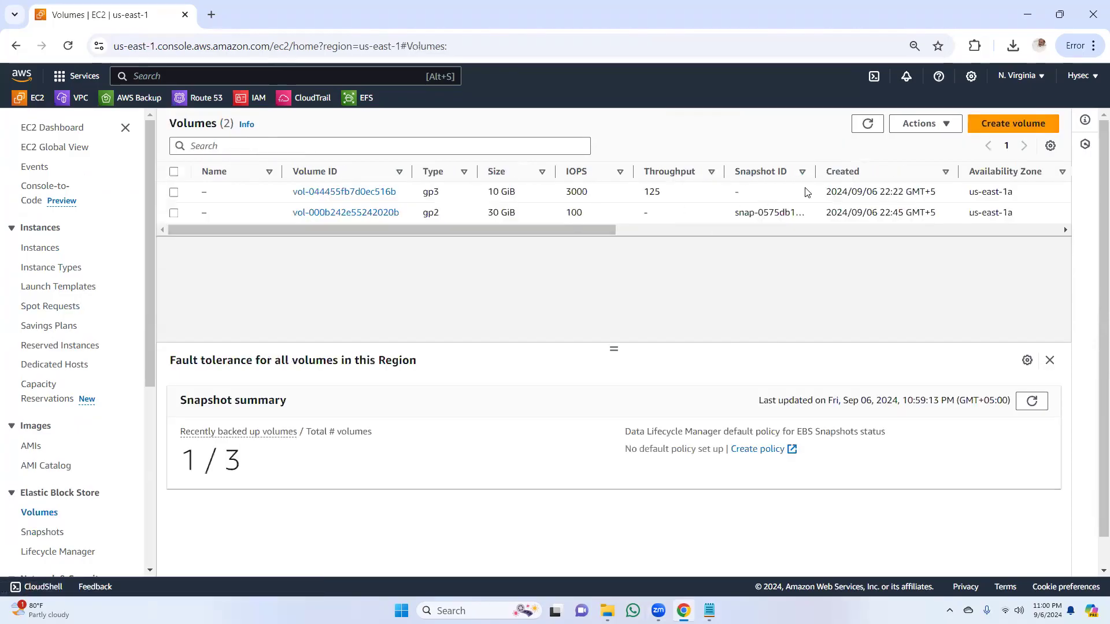
left_click(869, 125)
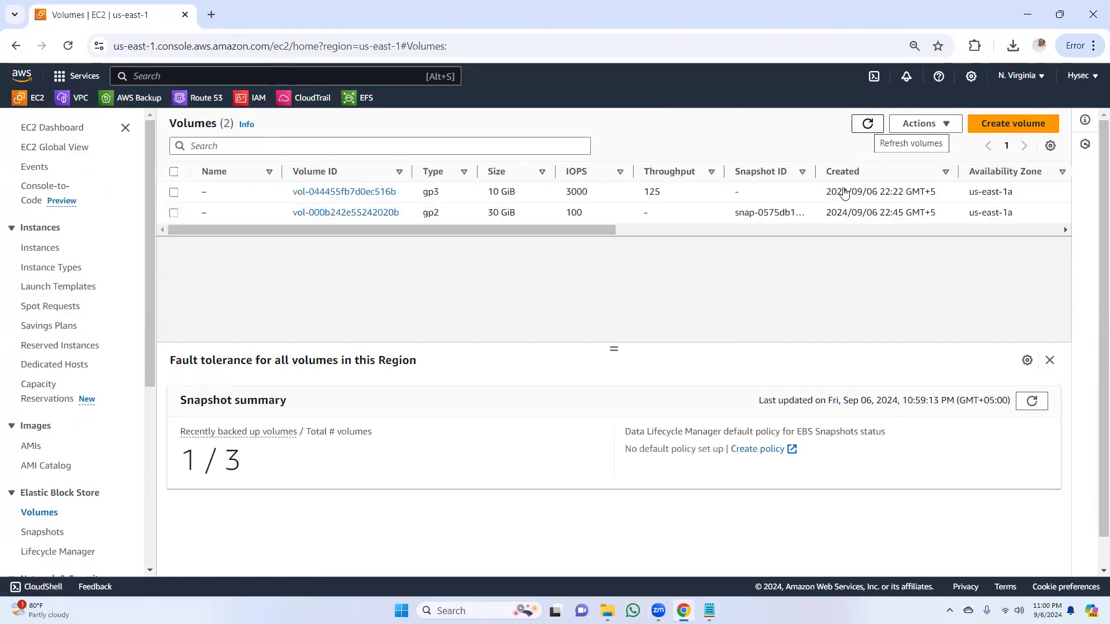
left_click_drag(591, 230, 396, 266)
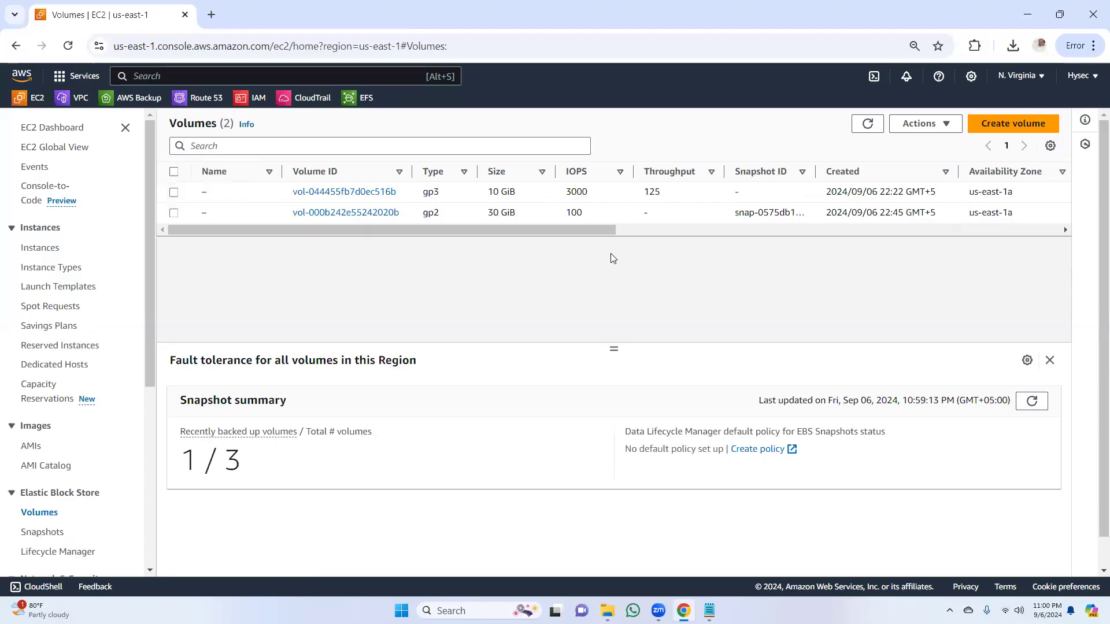
left_click(869, 124)
Step: Open the instance list and refresh it several times to check the termination state of the Winserver instances
left_click(41, 247)
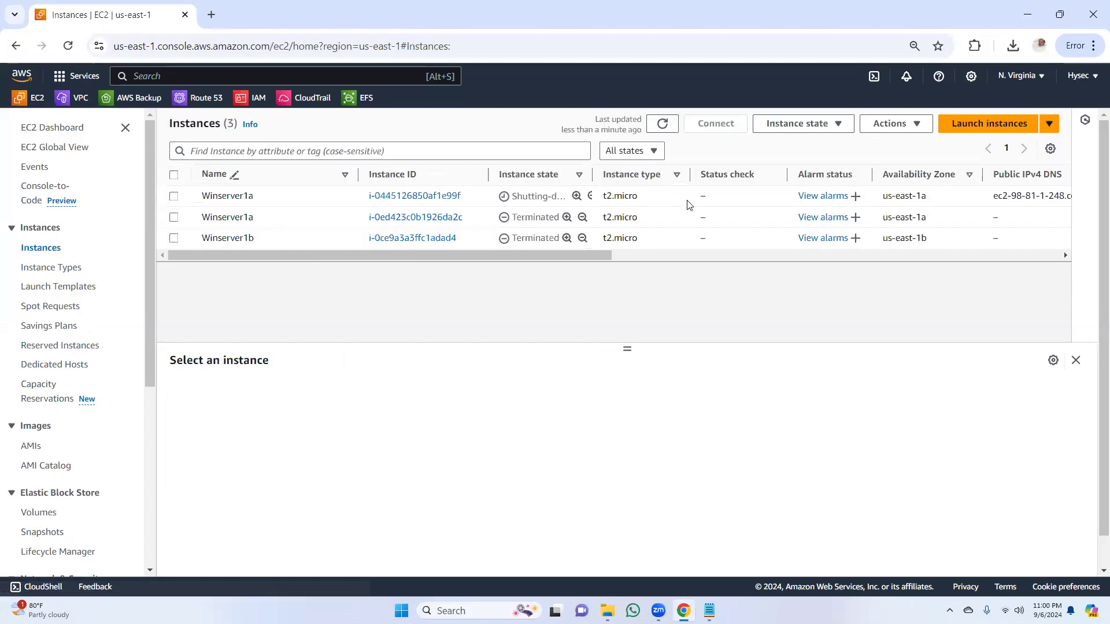
left_click(662, 124)
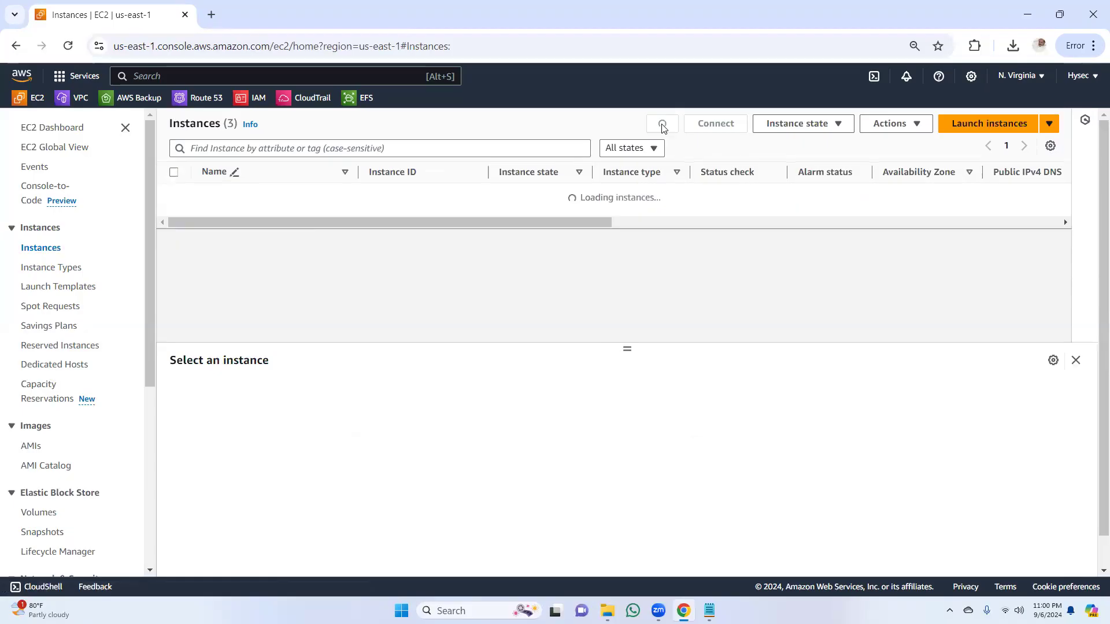
left_click_drag(495, 262, 393, 297)
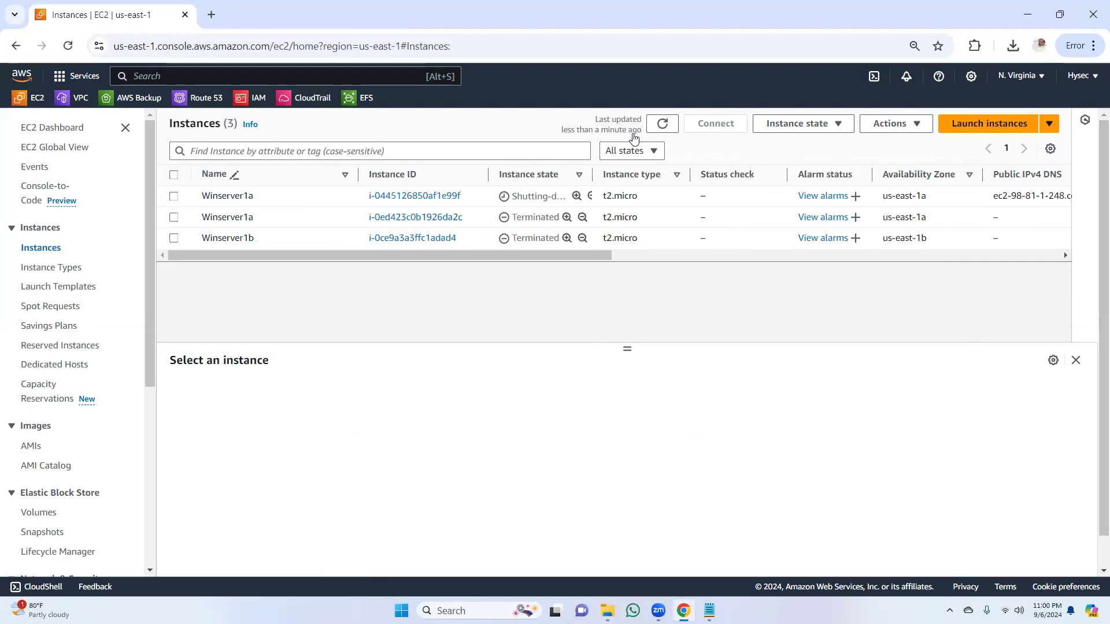
left_click(662, 125)
left_click(663, 125)
left_click(662, 125)
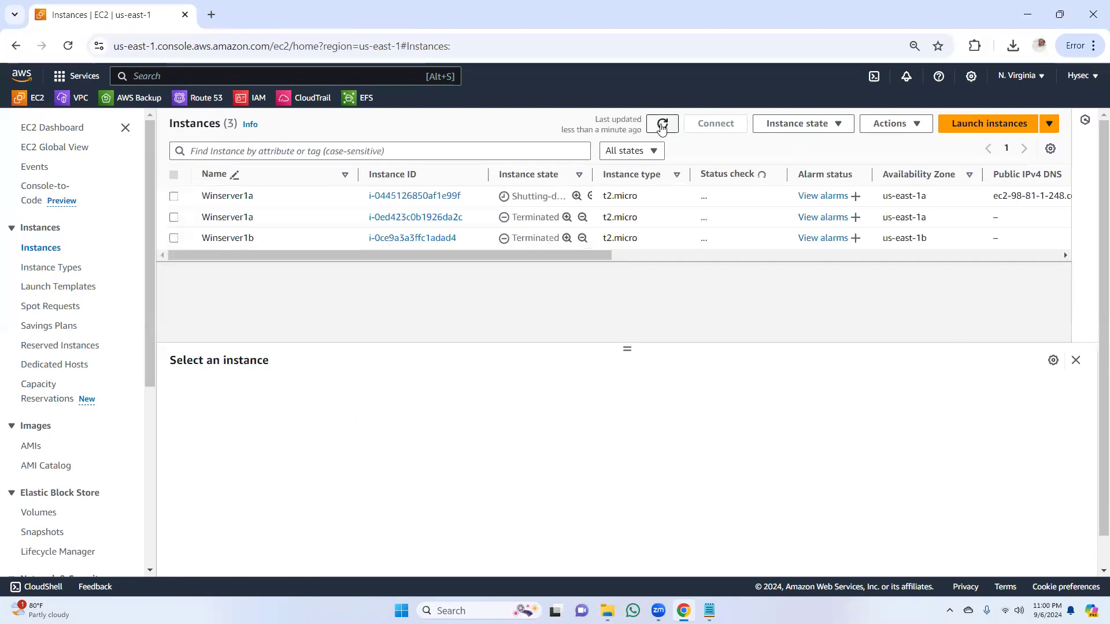
left_click(663, 125)
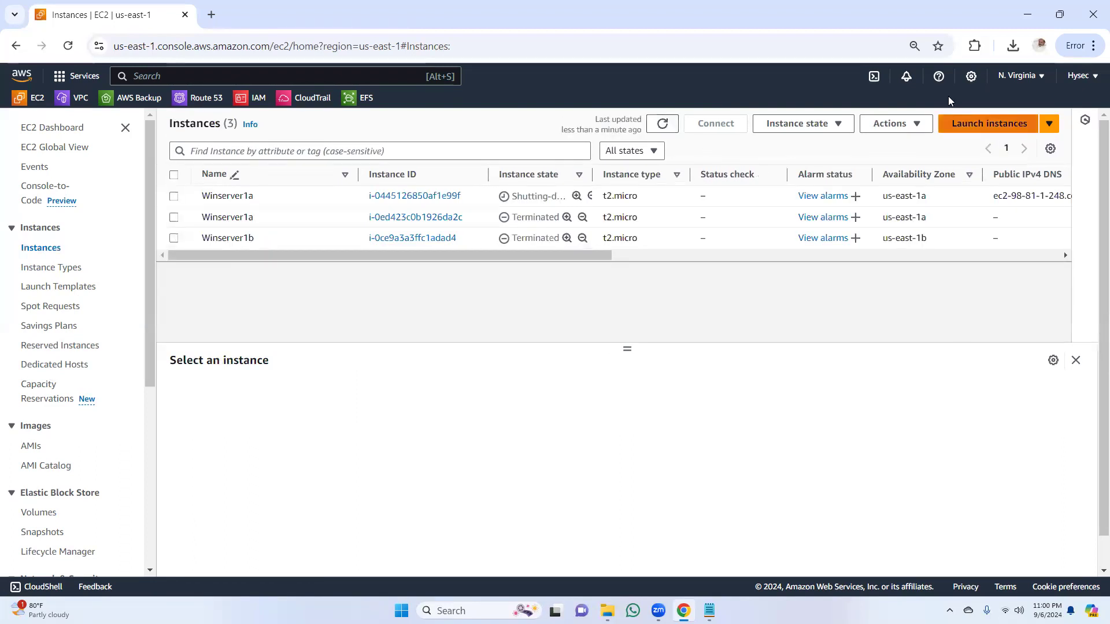
left_click(1032, 14)
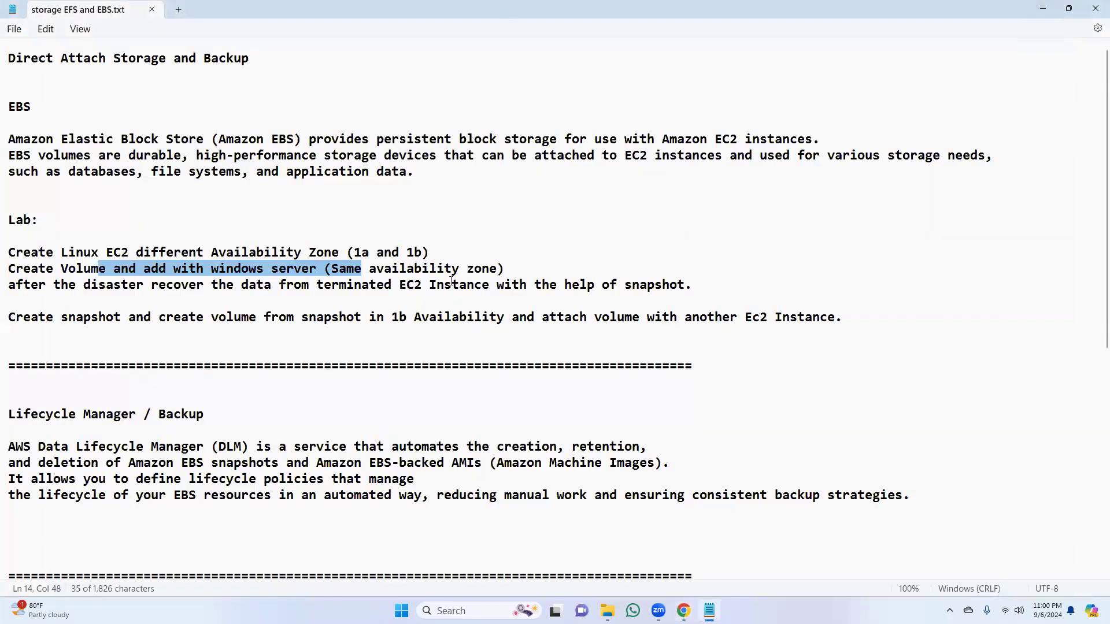
left_click(683, 611)
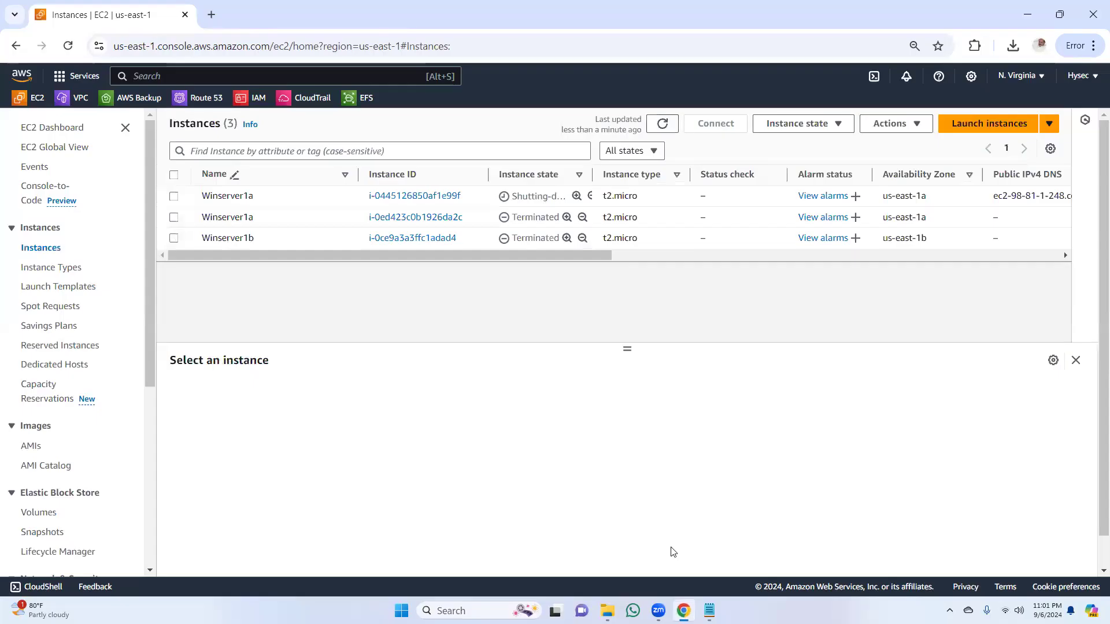
left_click(1028, 14)
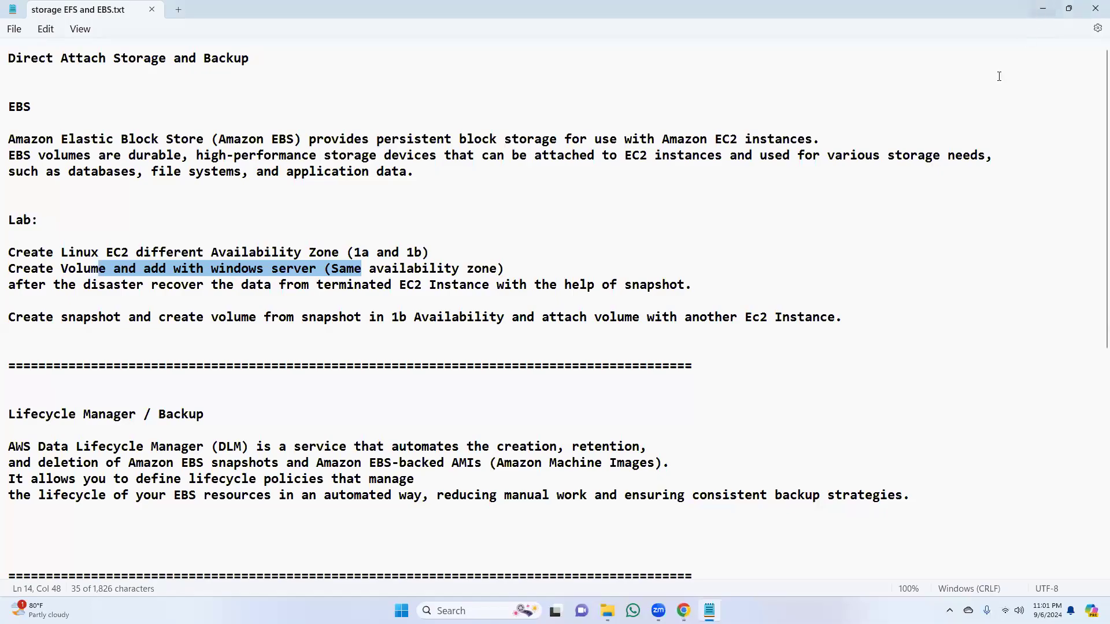
left_click(1045, 11)
left_click(683, 610)
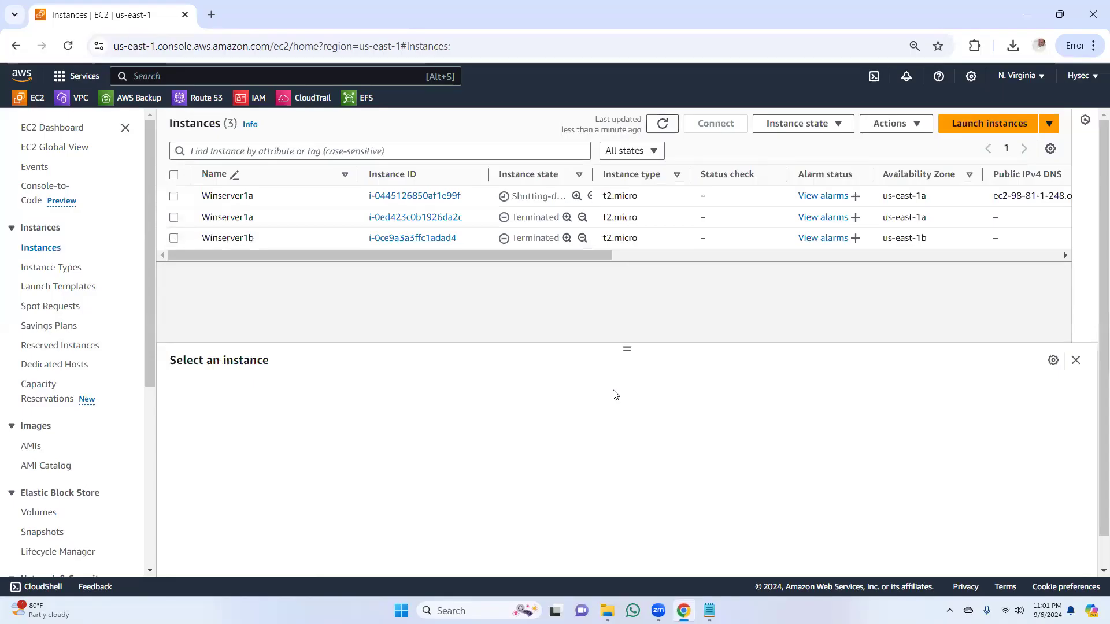
Step: Refresh the instance list repeatedly to check whether the first Winserver1a instance has finished shutting down
left_click(670, 127)
left_click(663, 125)
left_click(683, 611)
left_click(684, 611)
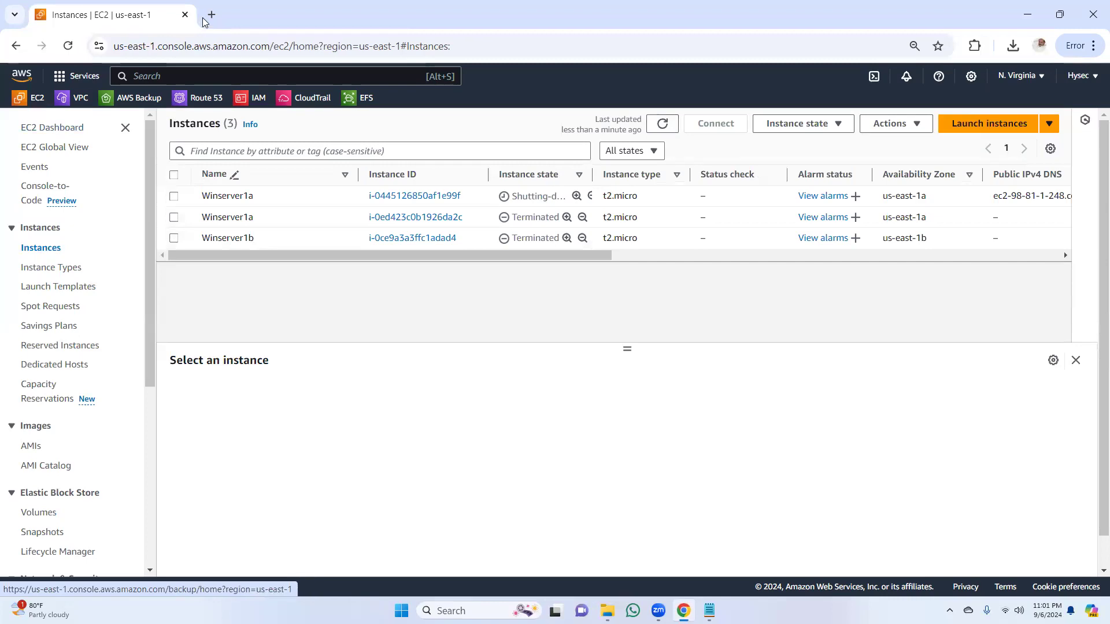
left_click(1027, 15)
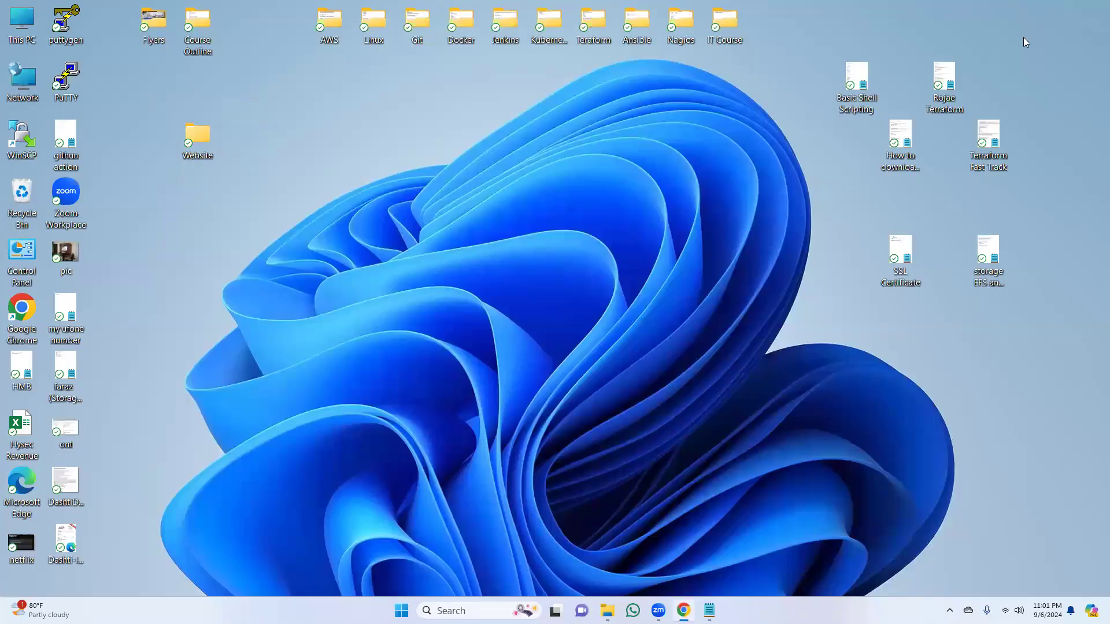
left_click(684, 611)
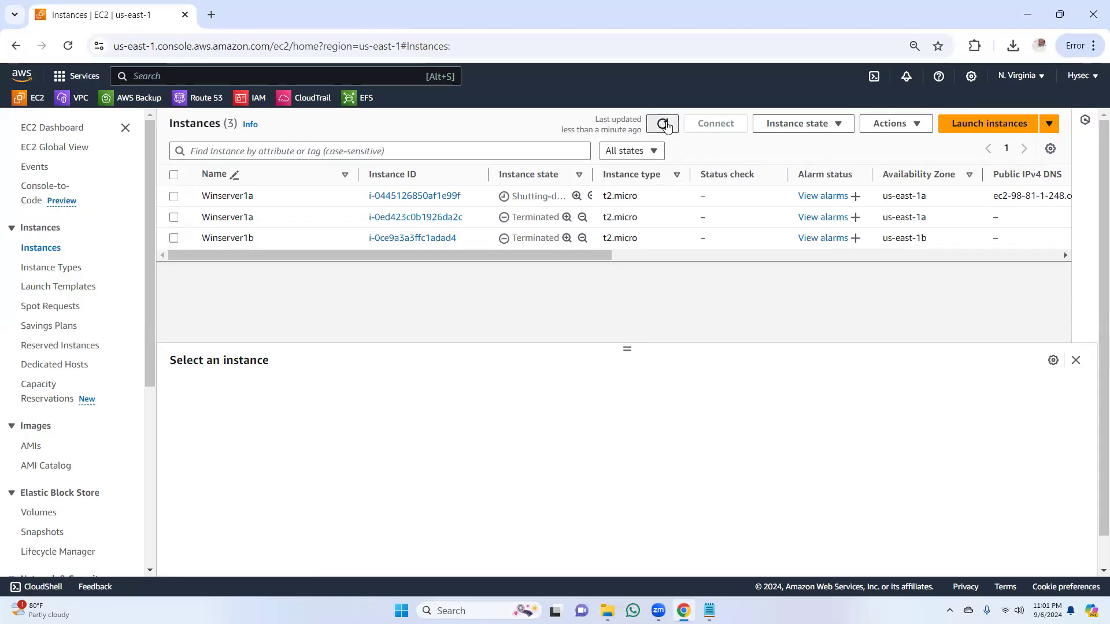
left_click(662, 124)
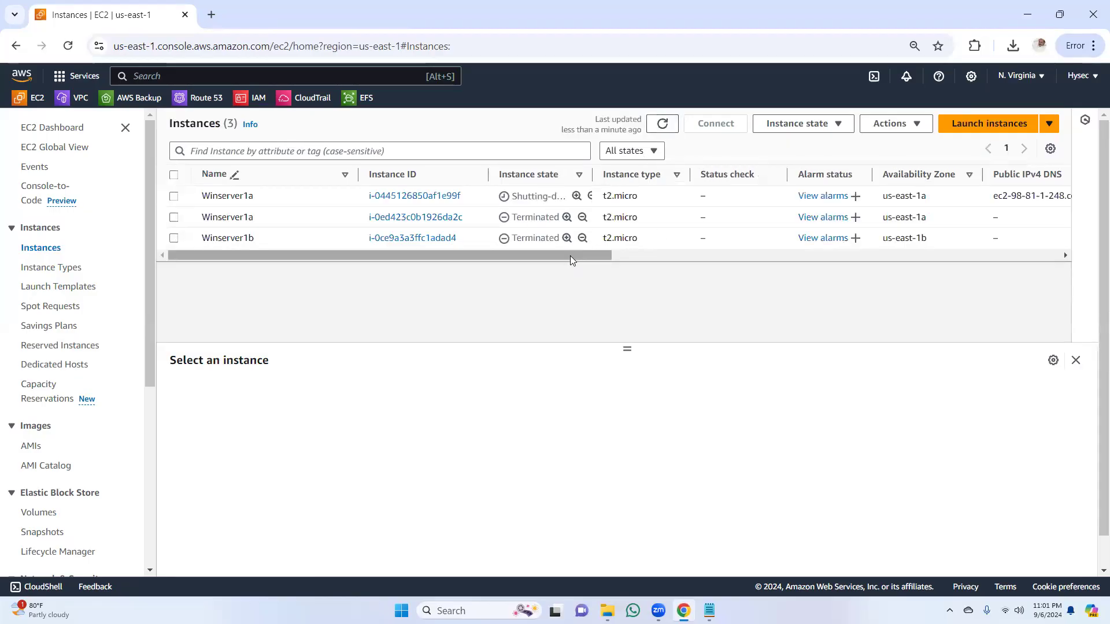
left_click_drag(607, 255, 314, 310)
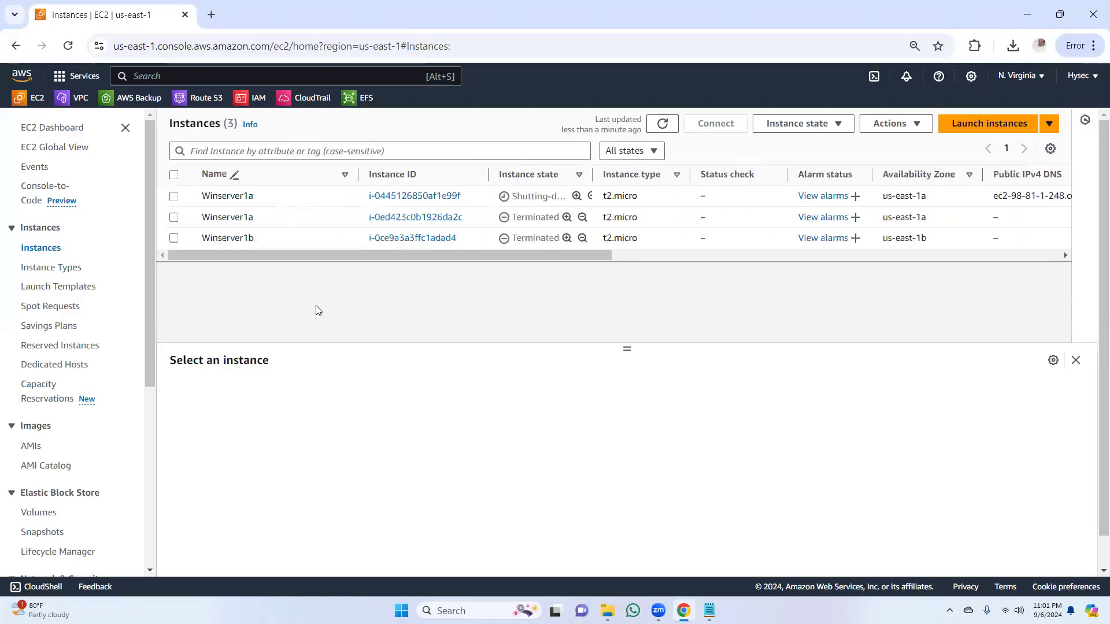
left_click(660, 130)
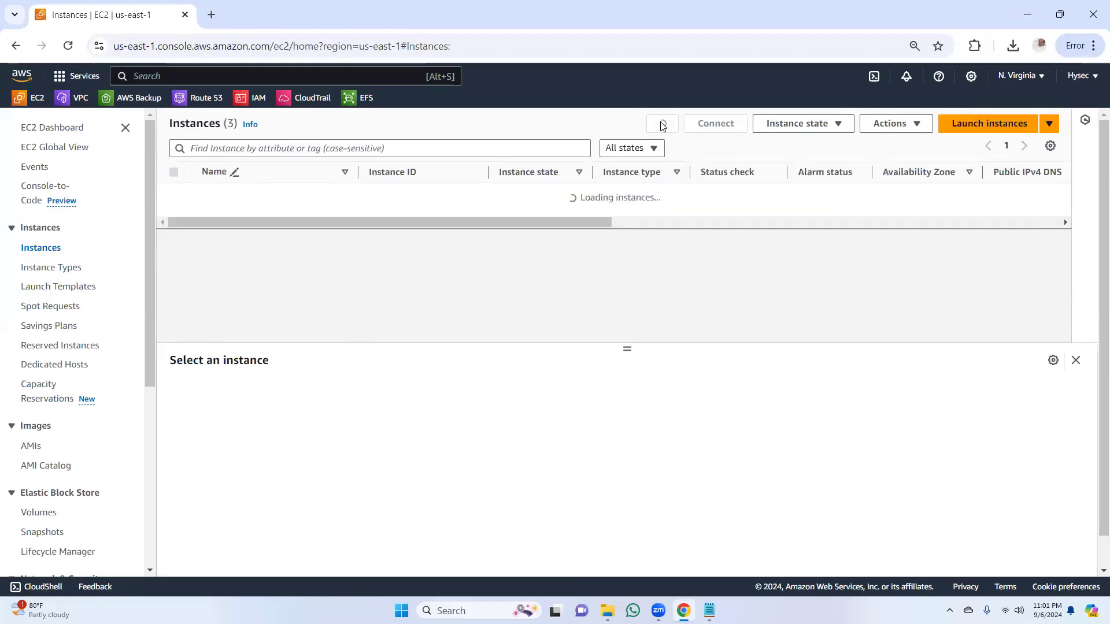
left_click(660, 133)
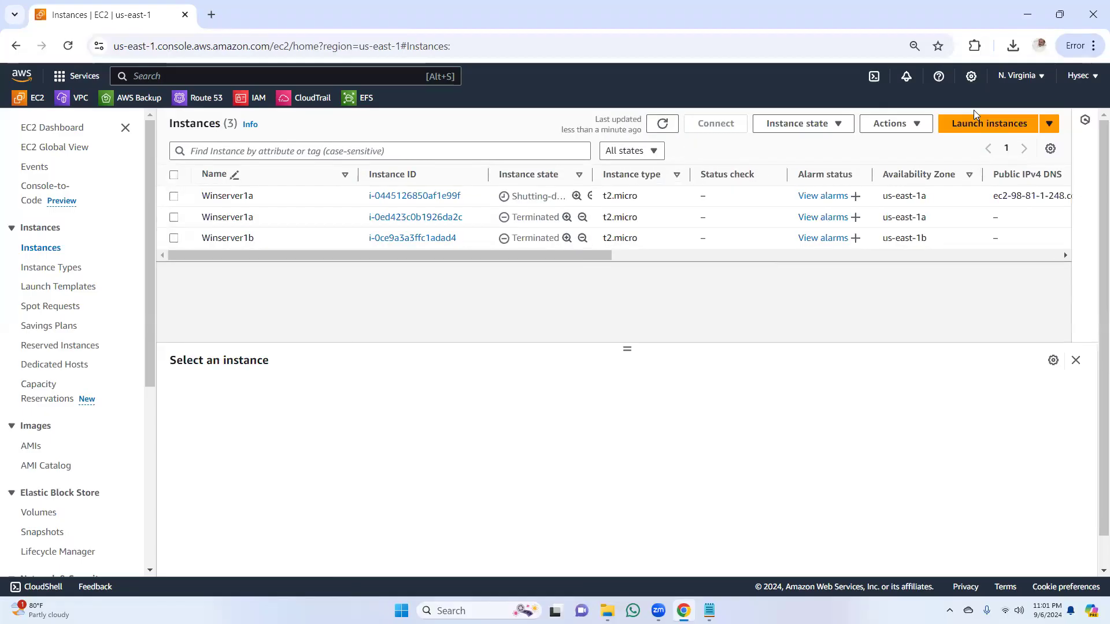
left_click_drag(510, 255, 474, 288)
left_click(663, 124)
left_click_drag(154, 375, 154, 551)
left_click_drag(151, 457, 156, 222)
Step: Search Google for "speedtest" in a new browser tab
left_click(211, 14)
left_click(470, 297)
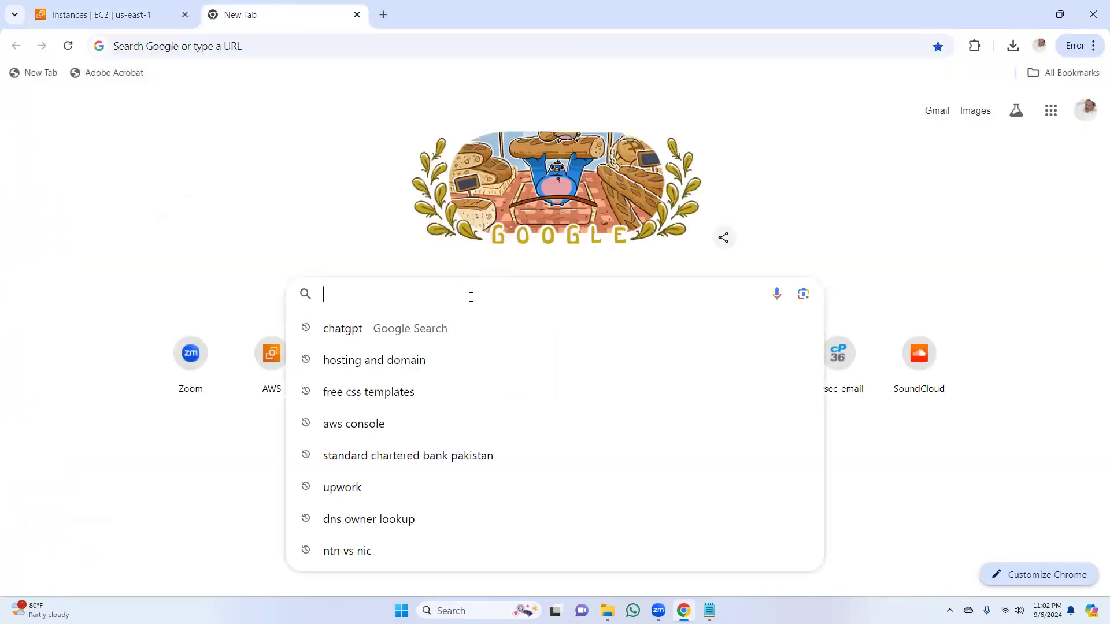
type("speedte")
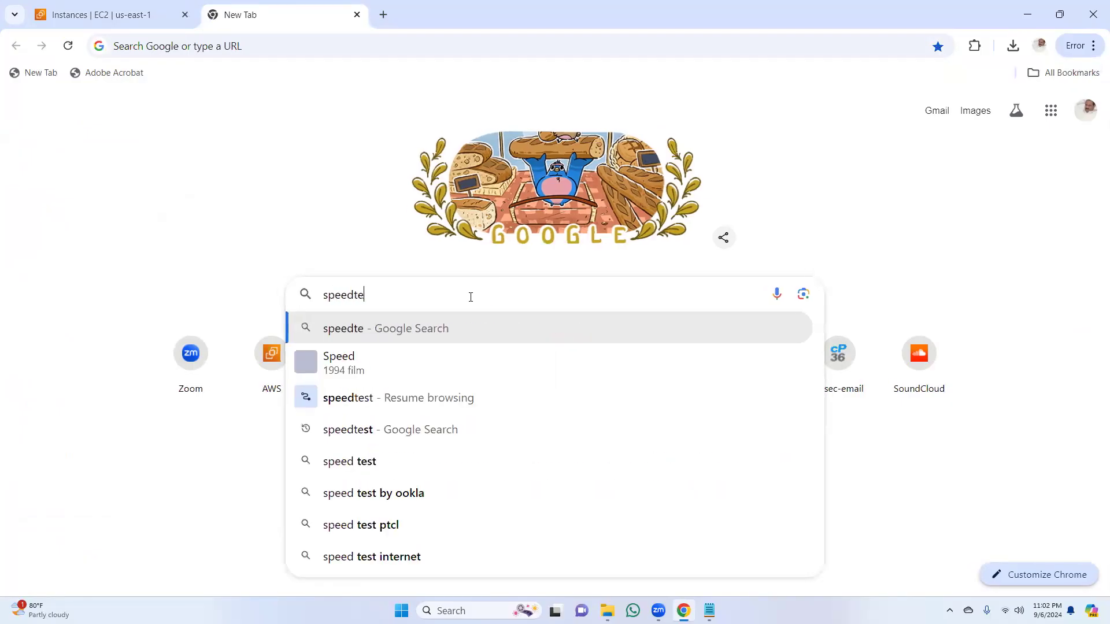
type("st")
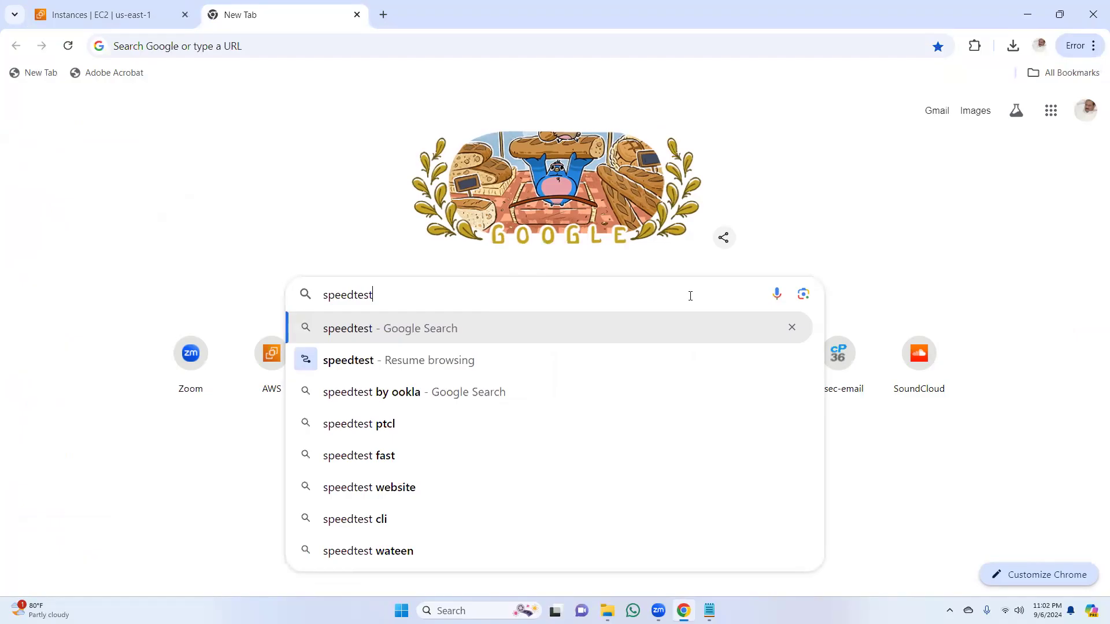
key("Return")
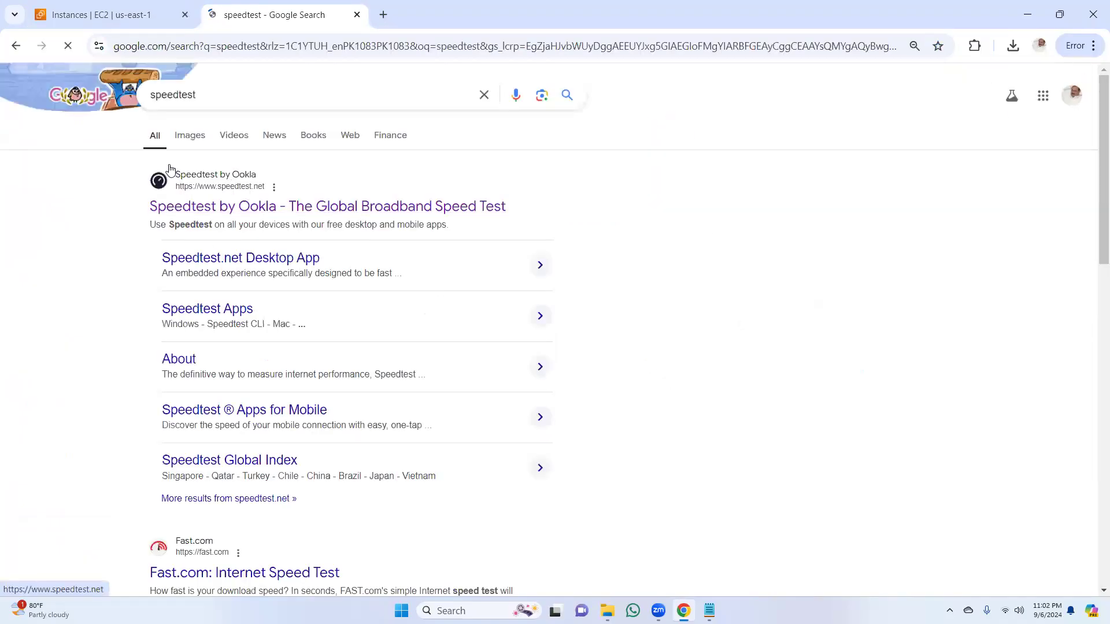
Step: Return to the EC2 instances page and refresh the instance list again
left_click(139, 13)
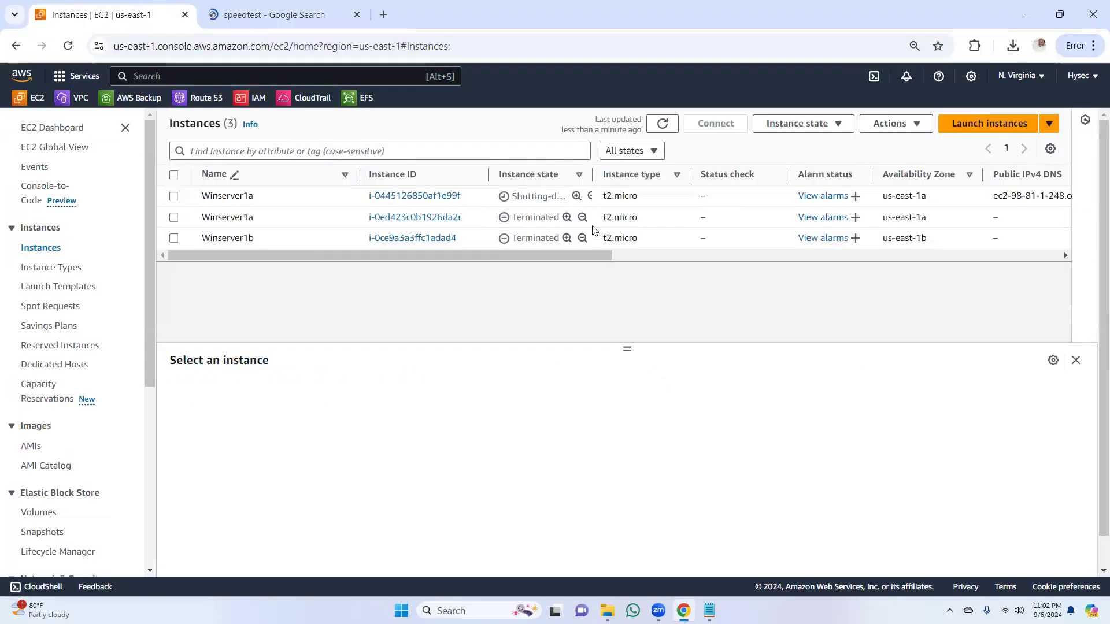
left_click(652, 128)
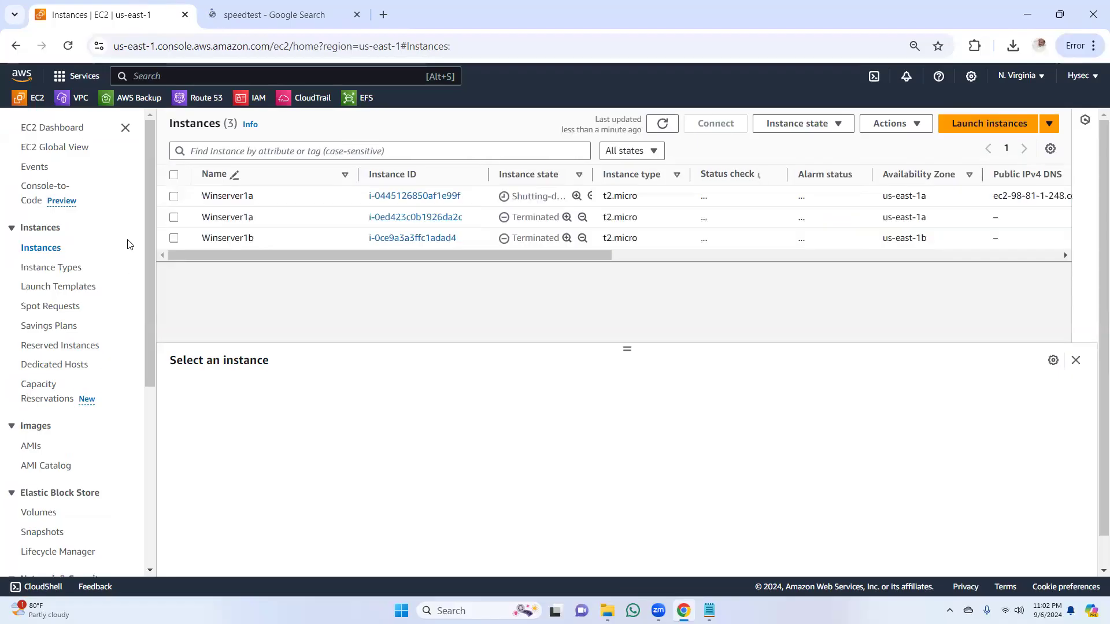
scroll(93, 405, "down", 2)
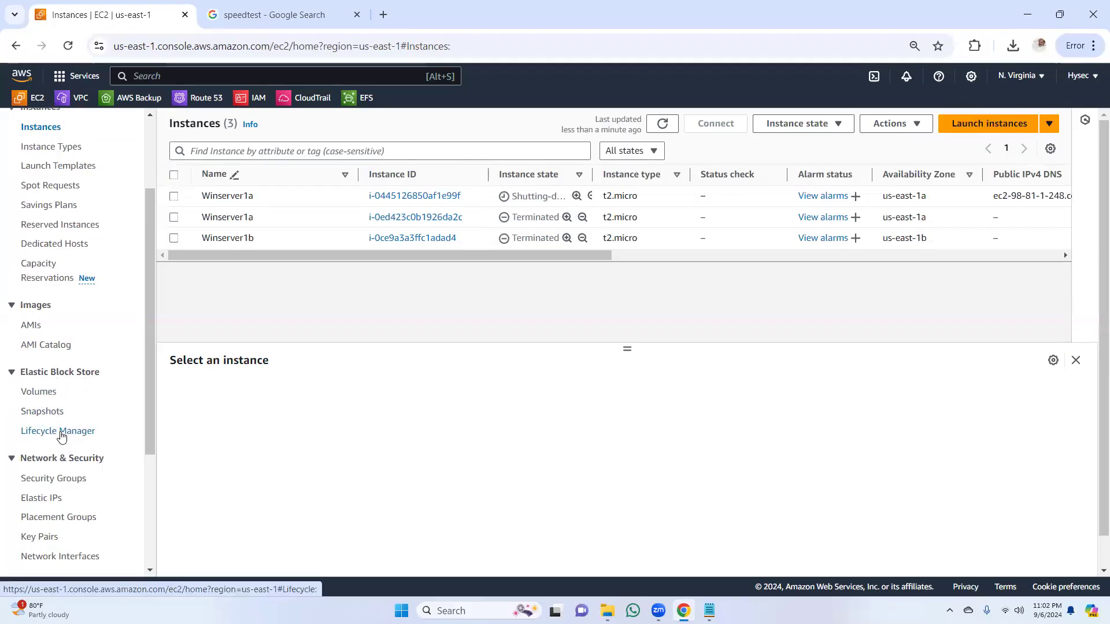
Step: Open Lifecycle Manager and start a new custom EBS snapshot policy
left_click(60, 434)
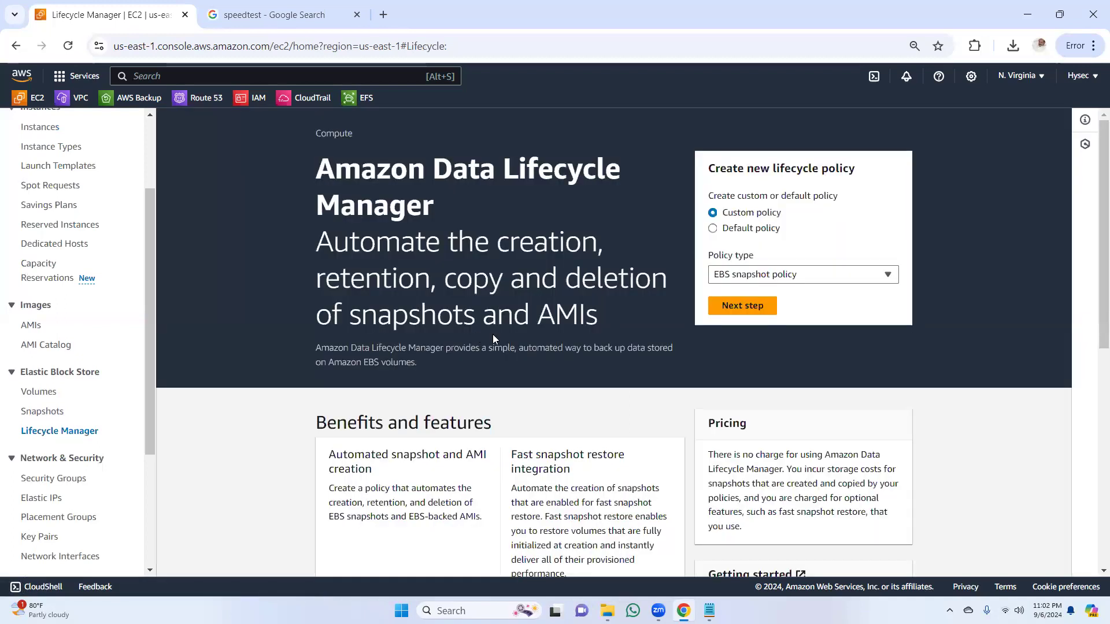
left_click(743, 306)
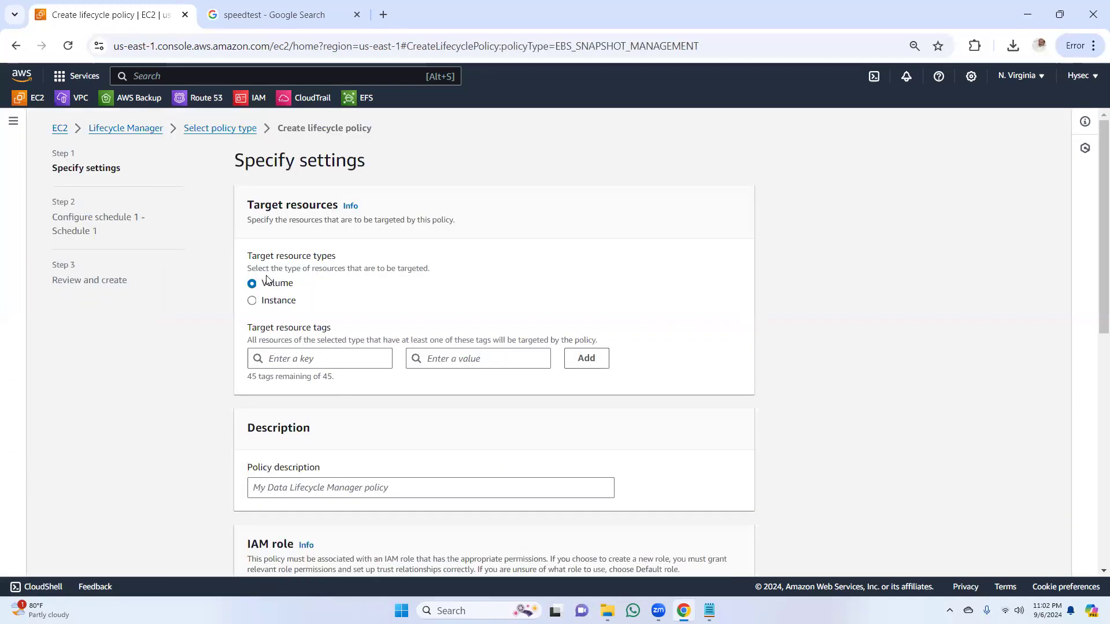
scroll(407, 259, "down", 1)
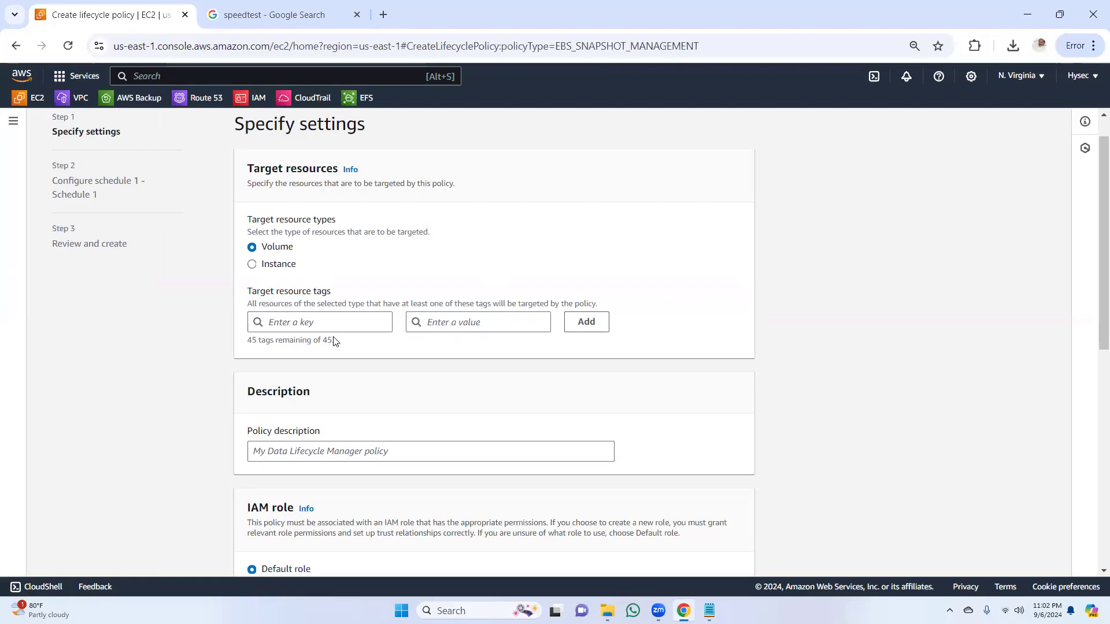
Step: Enter backup as both the key and the value of the policy's target resource tag
left_click(354, 323)
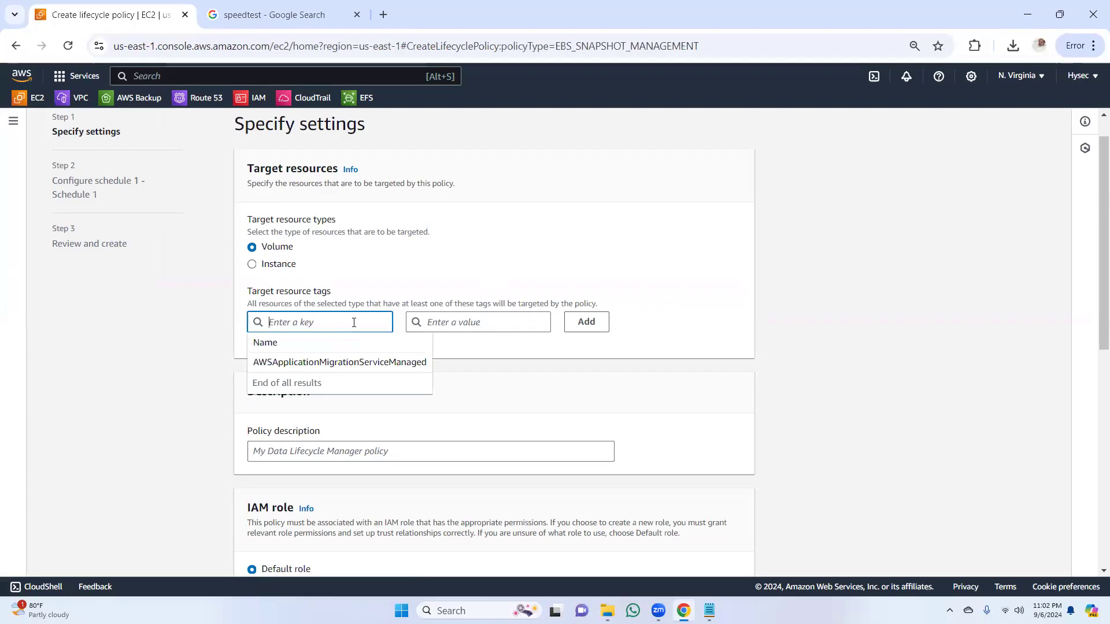
left_click(440, 325)
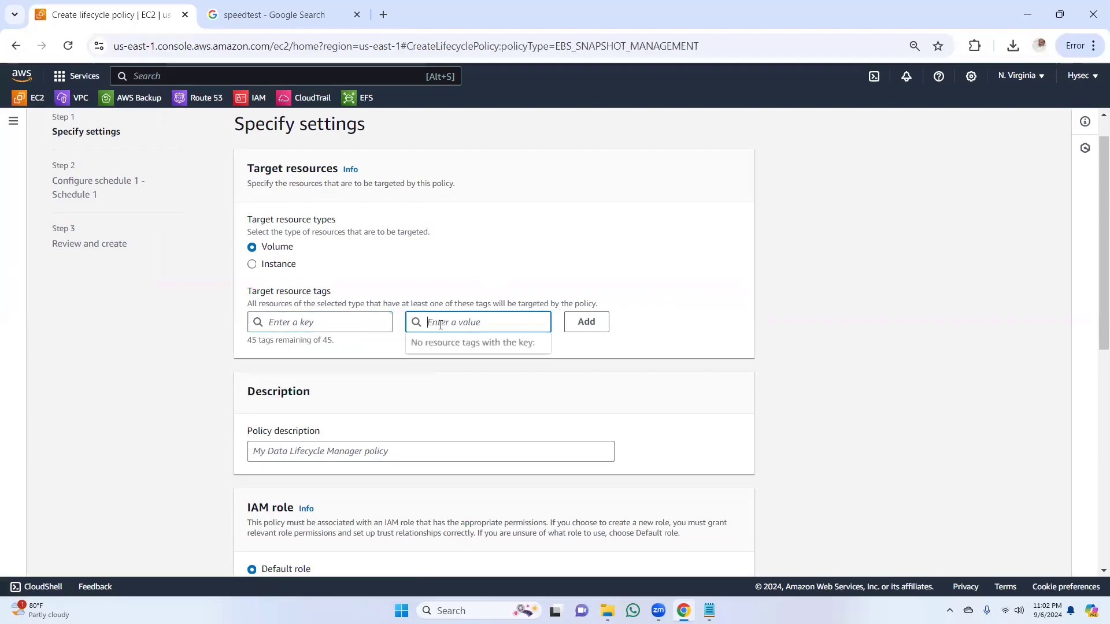
left_click(351, 323)
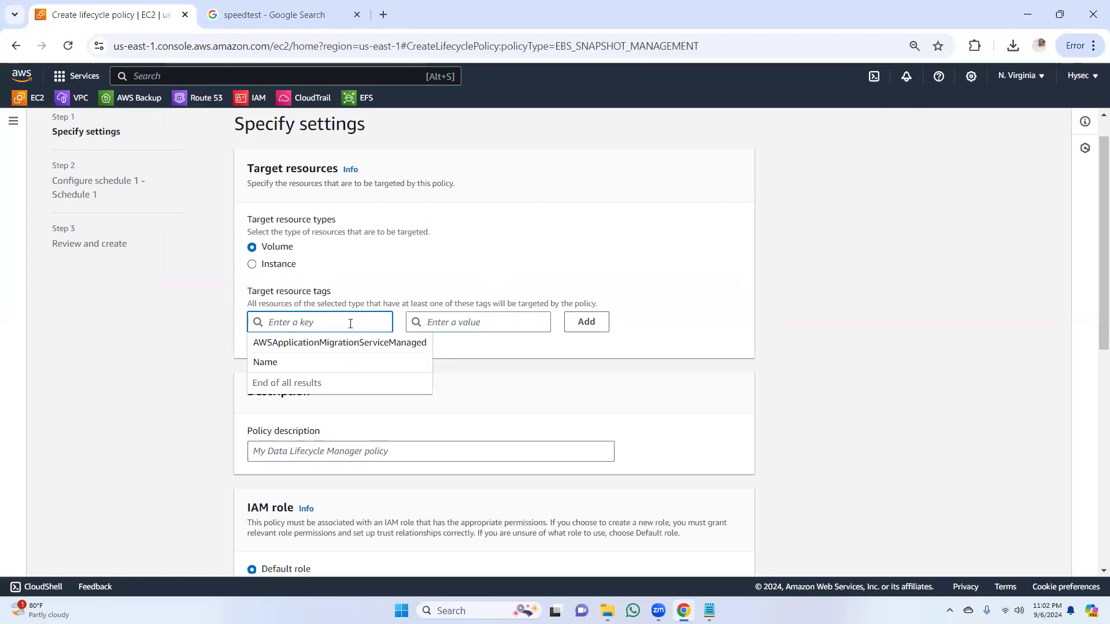
type("backup")
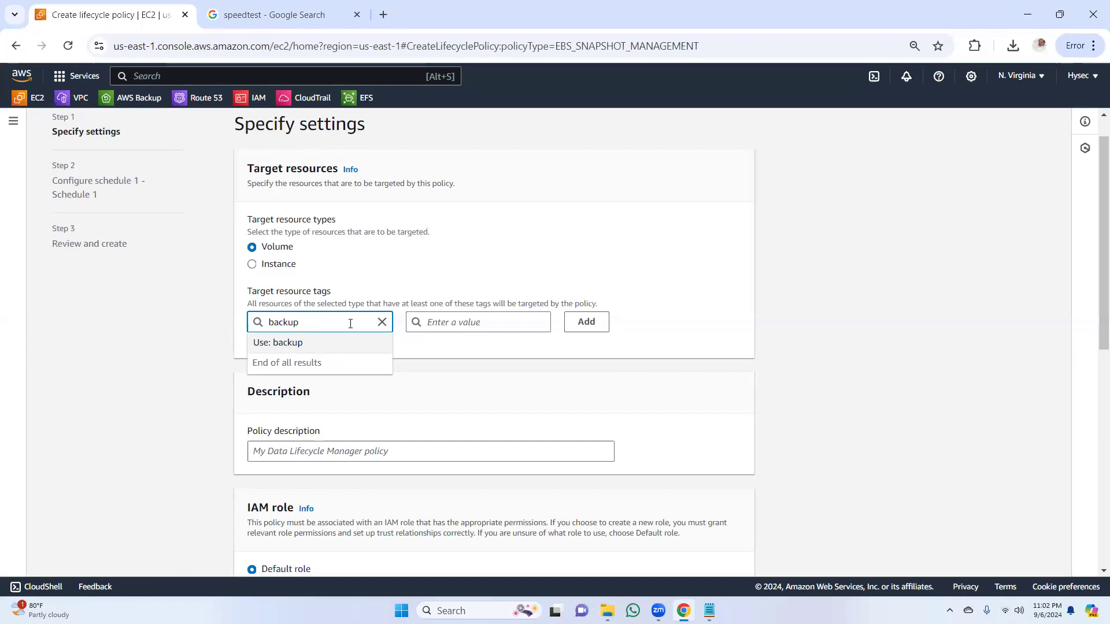
left_click(472, 322)
type("backup")
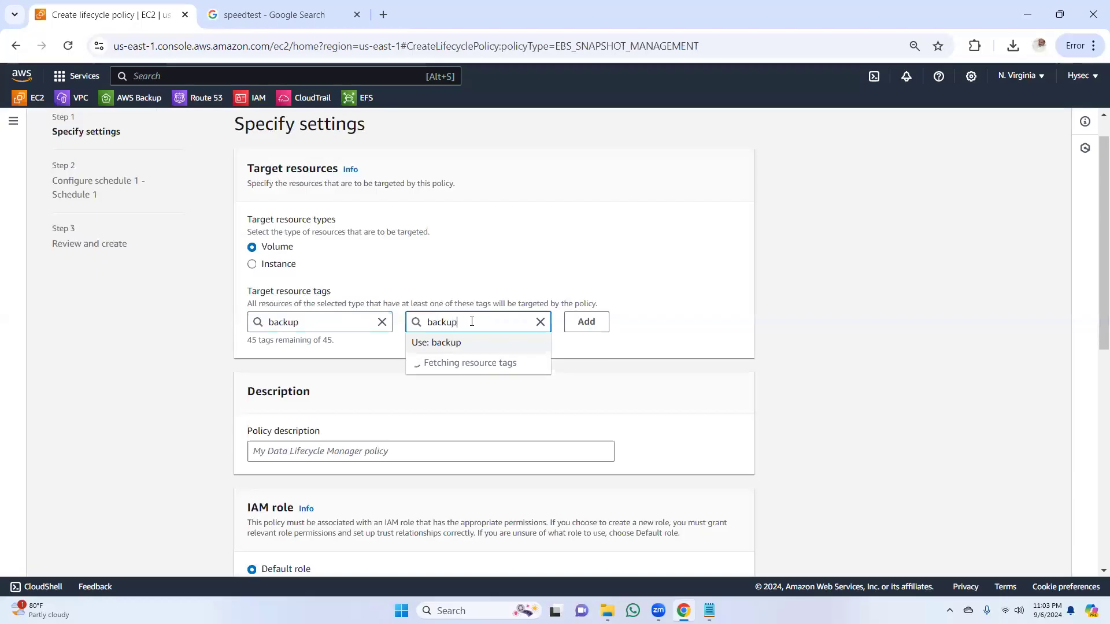
left_click(671, 289)
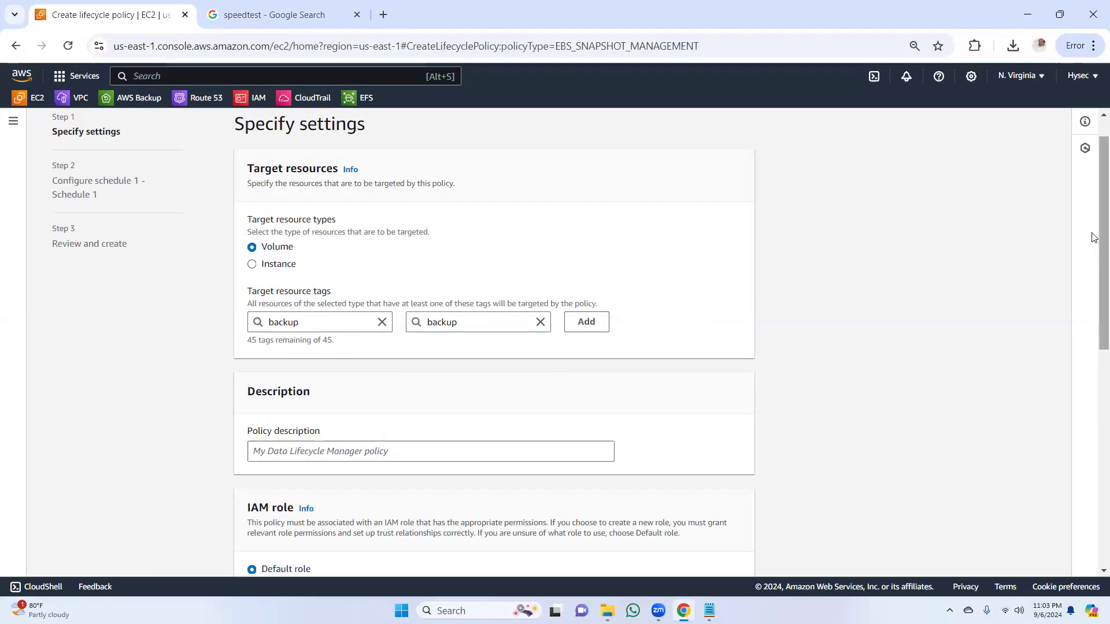
Step: Set the policy description to demo and try to continue to the schedule configuration with the policy enabled
left_click_drag(1095, 228, 1086, 315)
left_click(445, 257)
type("demo")
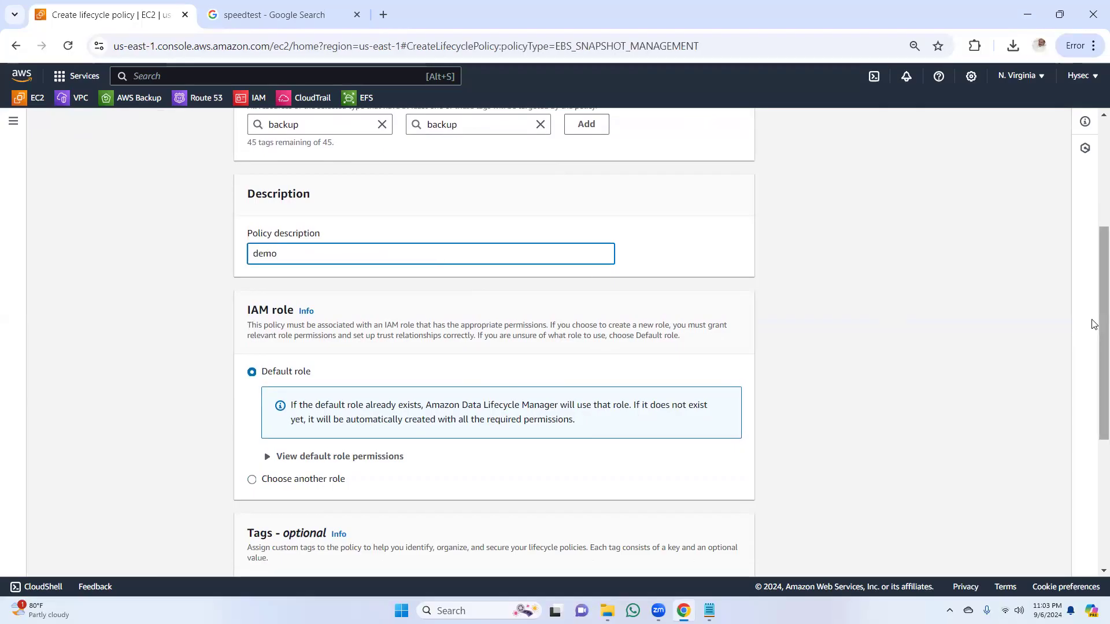
left_click_drag(1093, 323, 1093, 459)
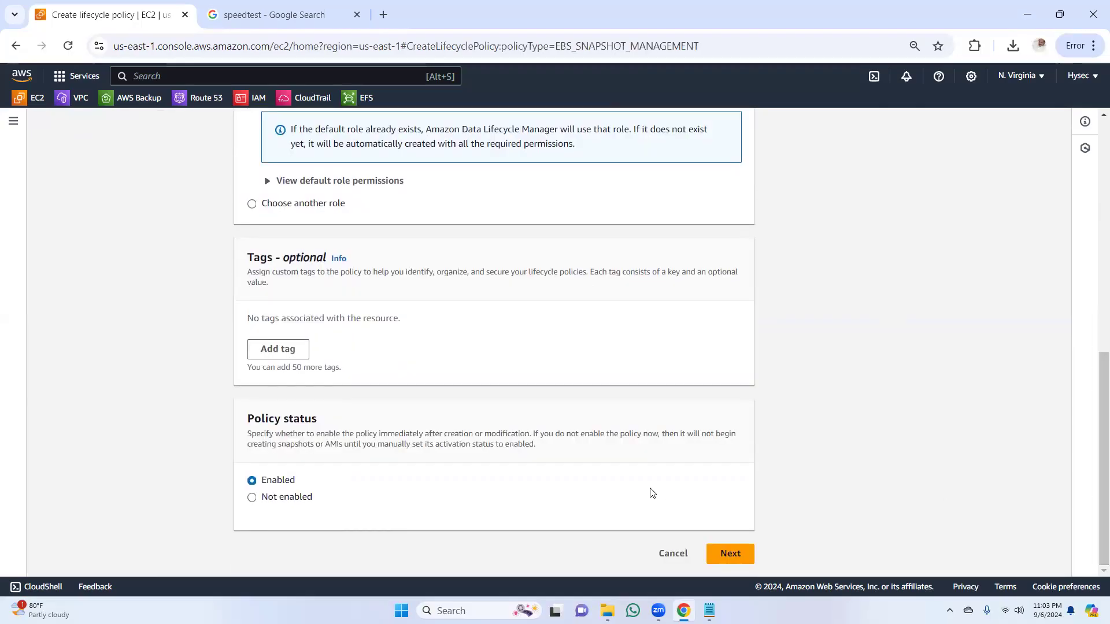
left_click(729, 554)
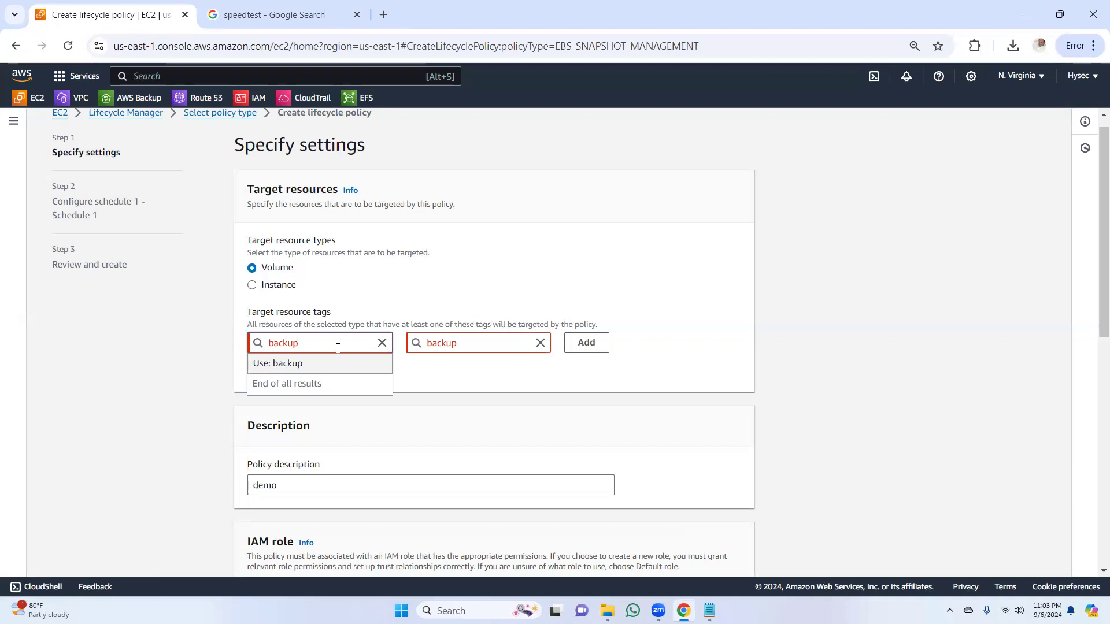
Step: Target instances with an added tag of key backup1 and value backup1, and continue to the schedule configuration
type("1")
left_click(472, 344)
type("1")
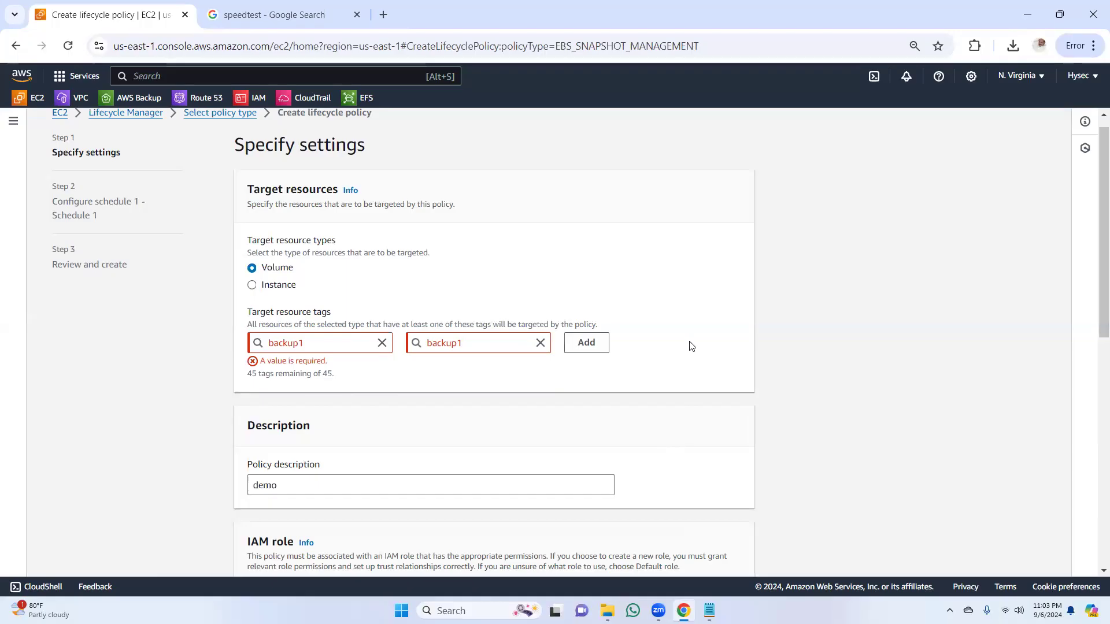
left_click(252, 285)
left_click(585, 343)
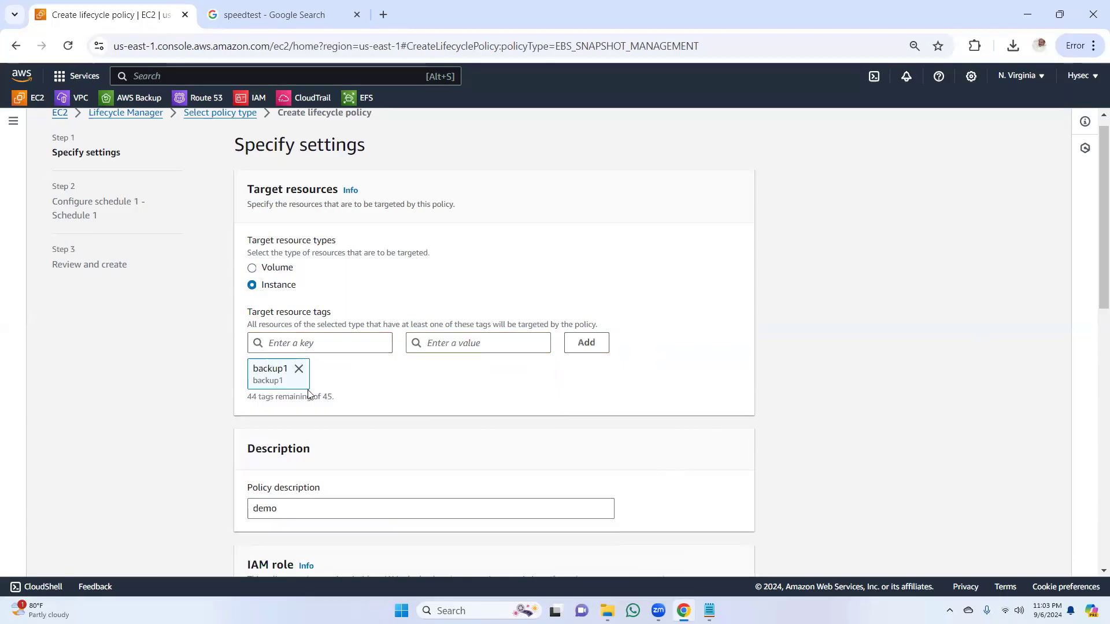
left_click_drag(1092, 297, 1088, 570)
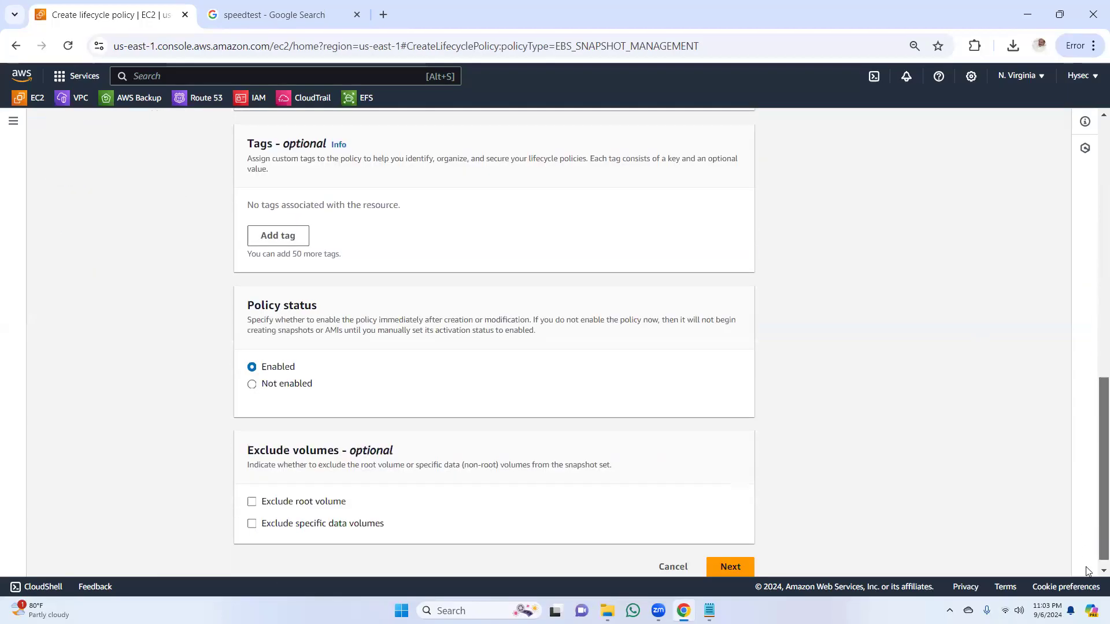
left_click(730, 553)
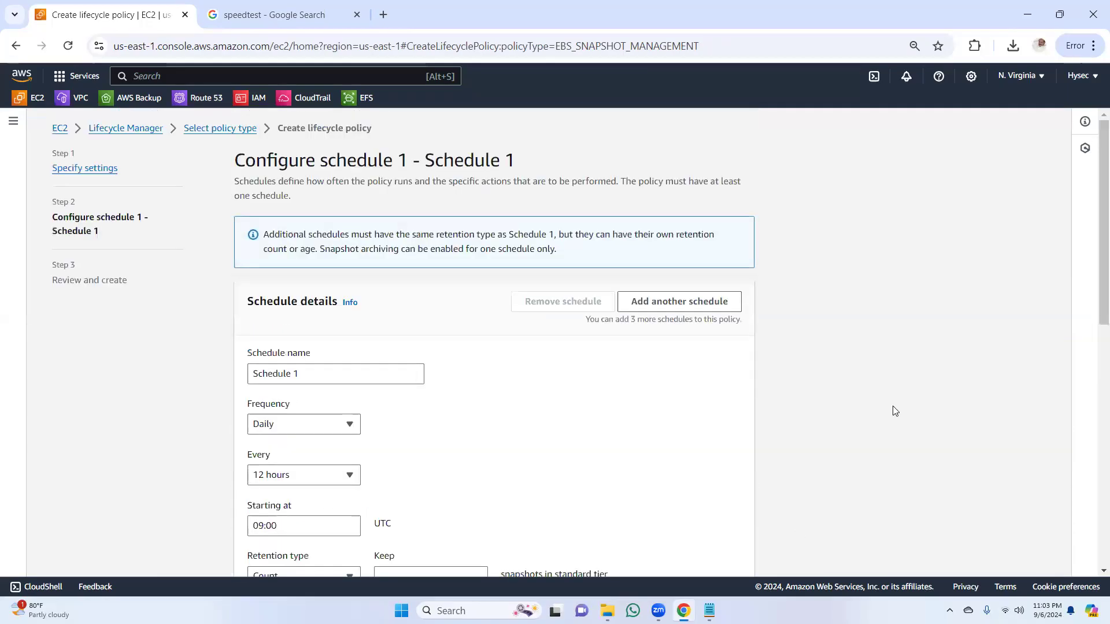
Step: Set Schedule 1 to a daily frequency that repeats every 12 hours, leaving the start time at 09:00 UTC
left_click_drag(1093, 265, 1092, 324)
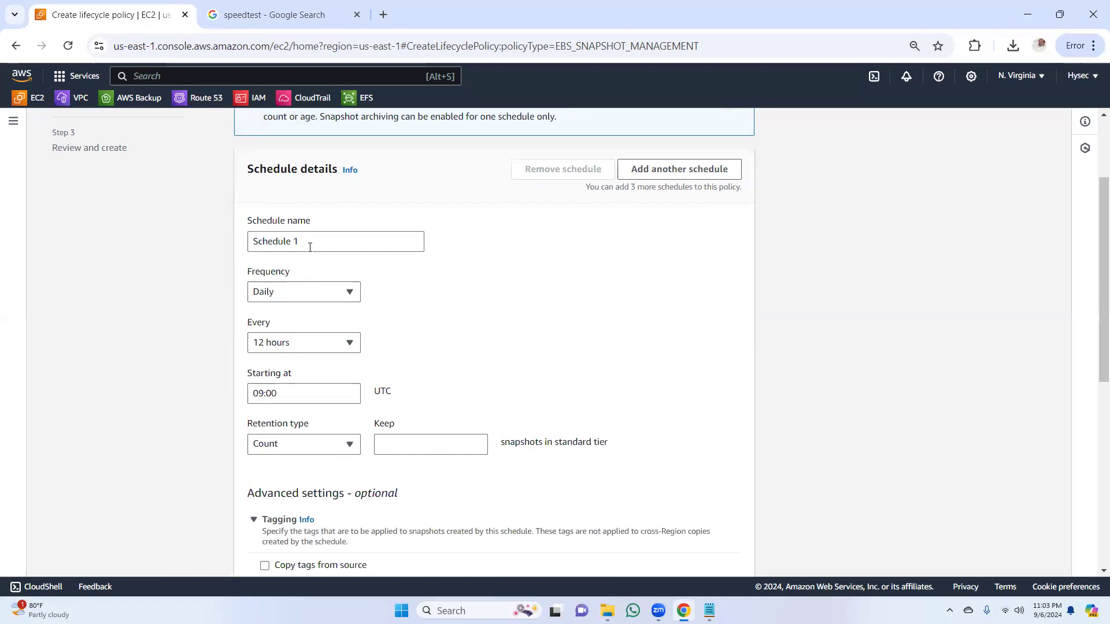
left_click(349, 295)
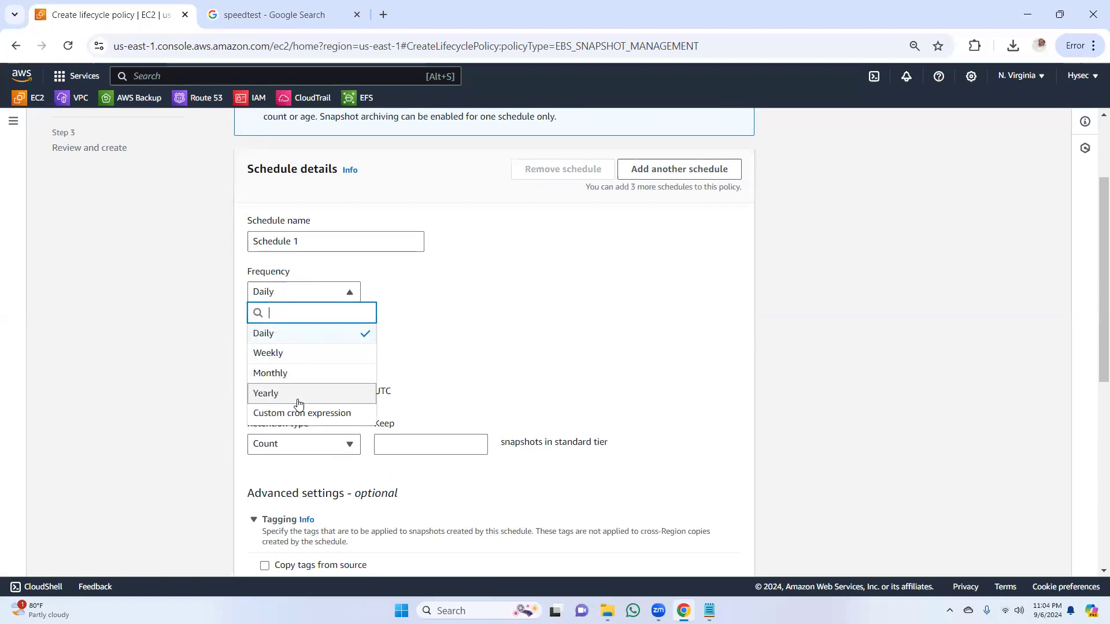
left_click(310, 338)
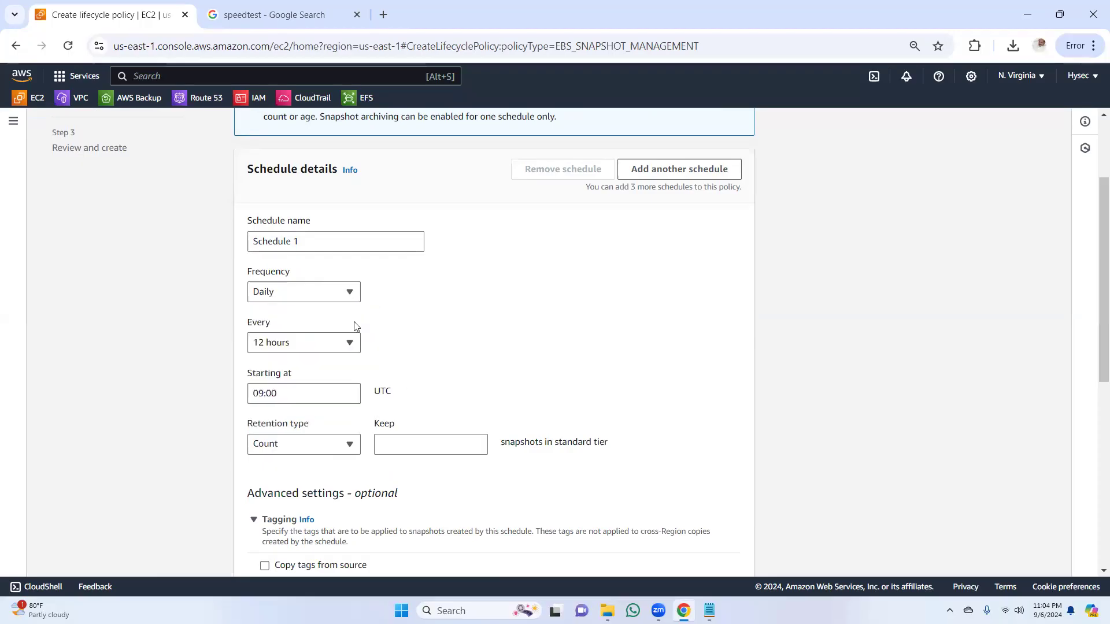
left_click(349, 344)
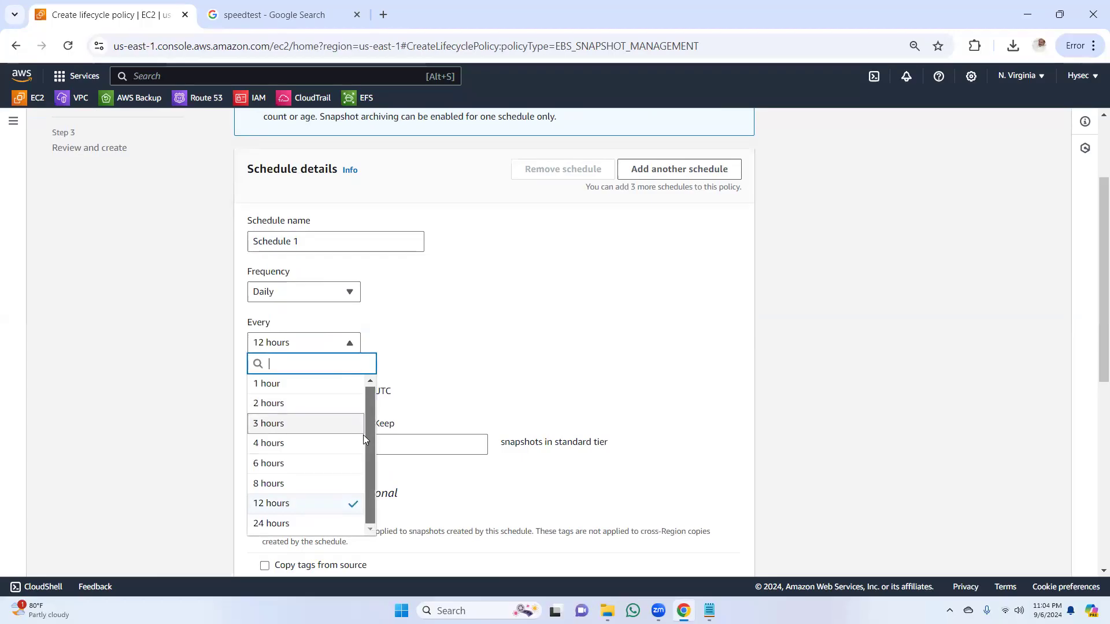
left_click(274, 505)
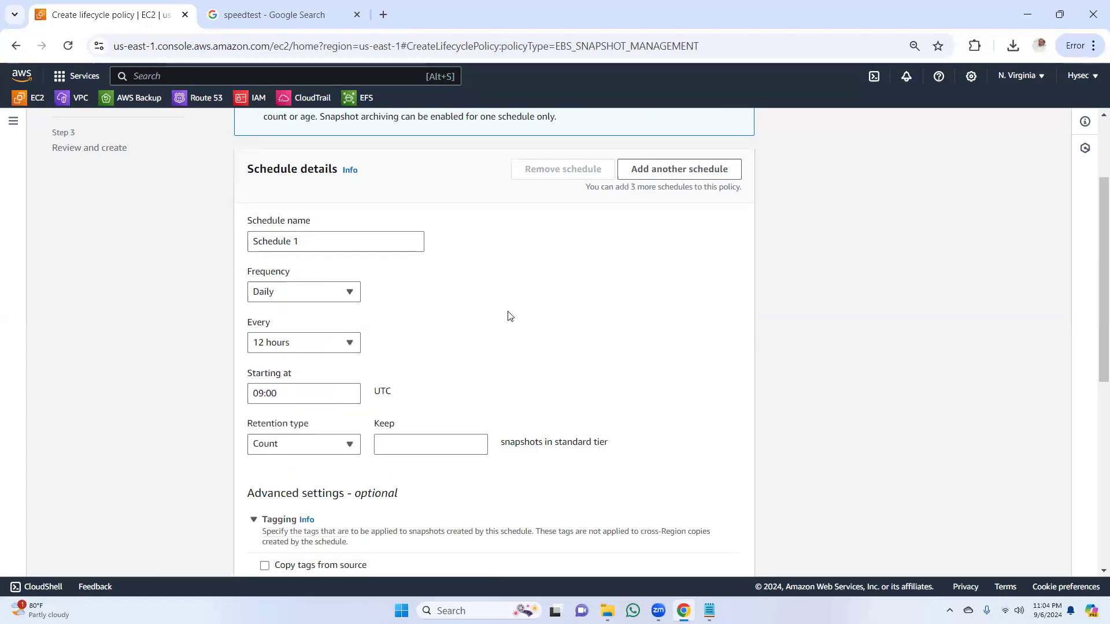
left_click(291, 398)
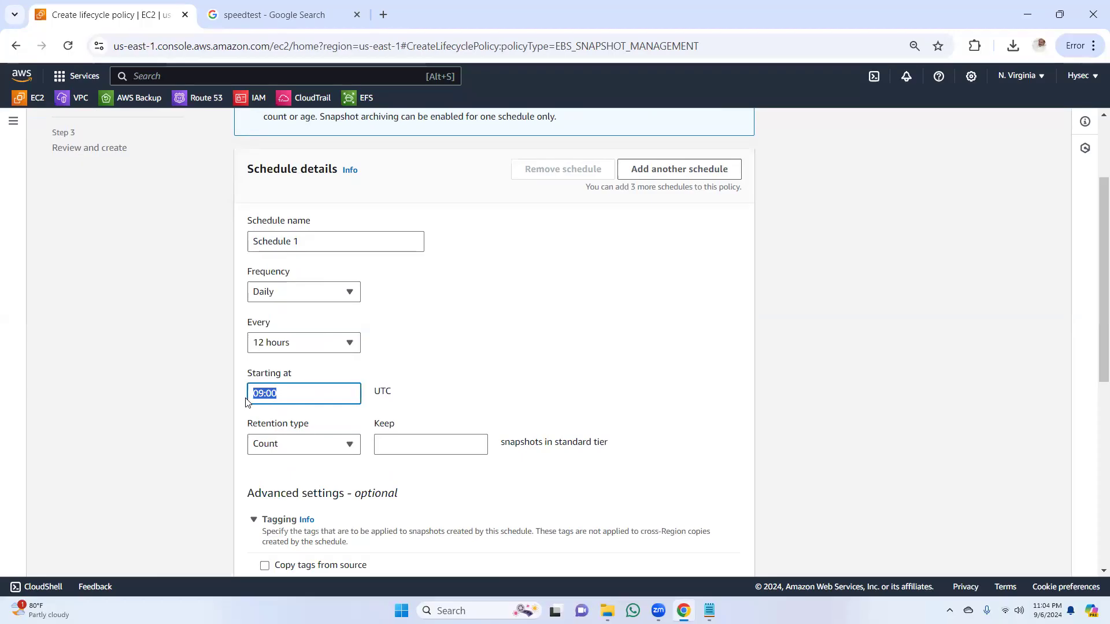
left_click(463, 352)
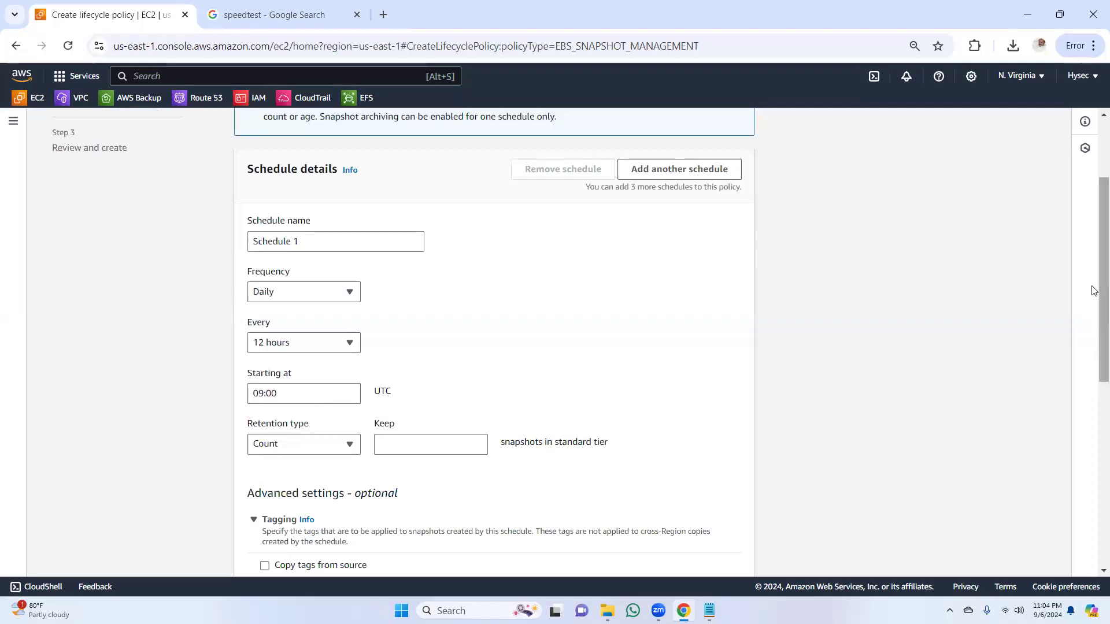
Step: Set the schedule's retention type to Count and keep 2 snapshots in the standard tier
left_click_drag(1091, 293, 1097, 345)
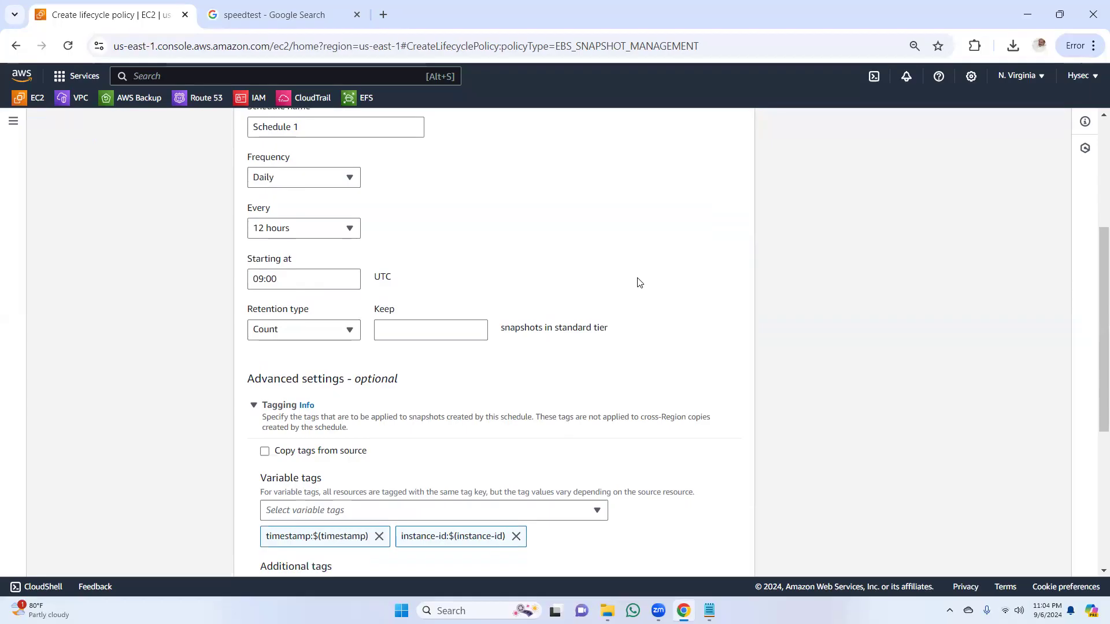
left_click(342, 183)
left_click(341, 183)
left_click(354, 334)
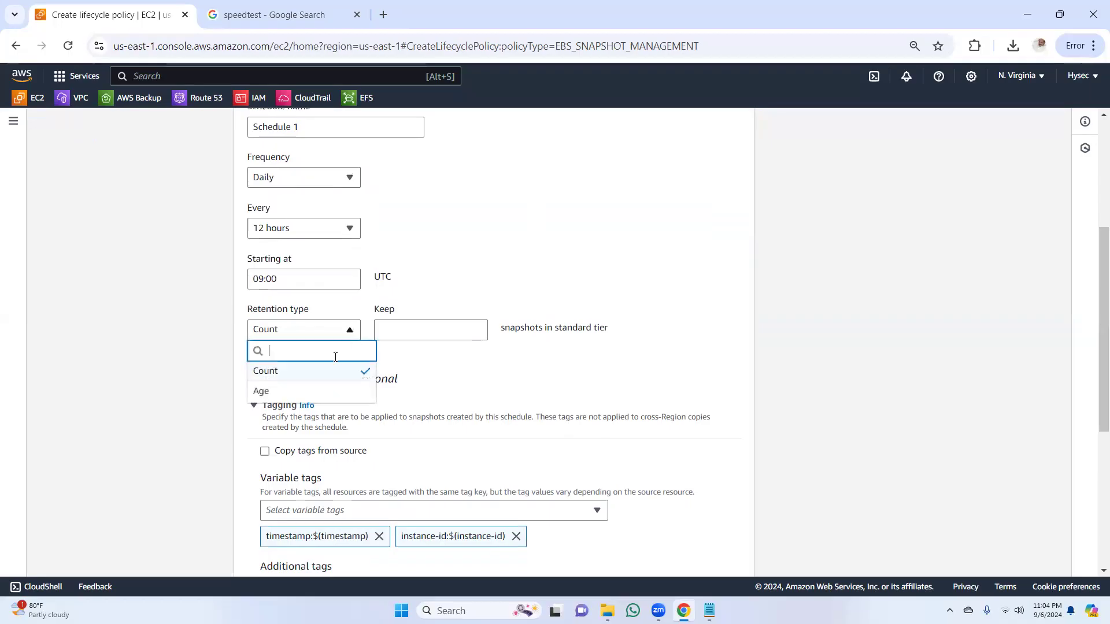
left_click(324, 374)
left_click(406, 331)
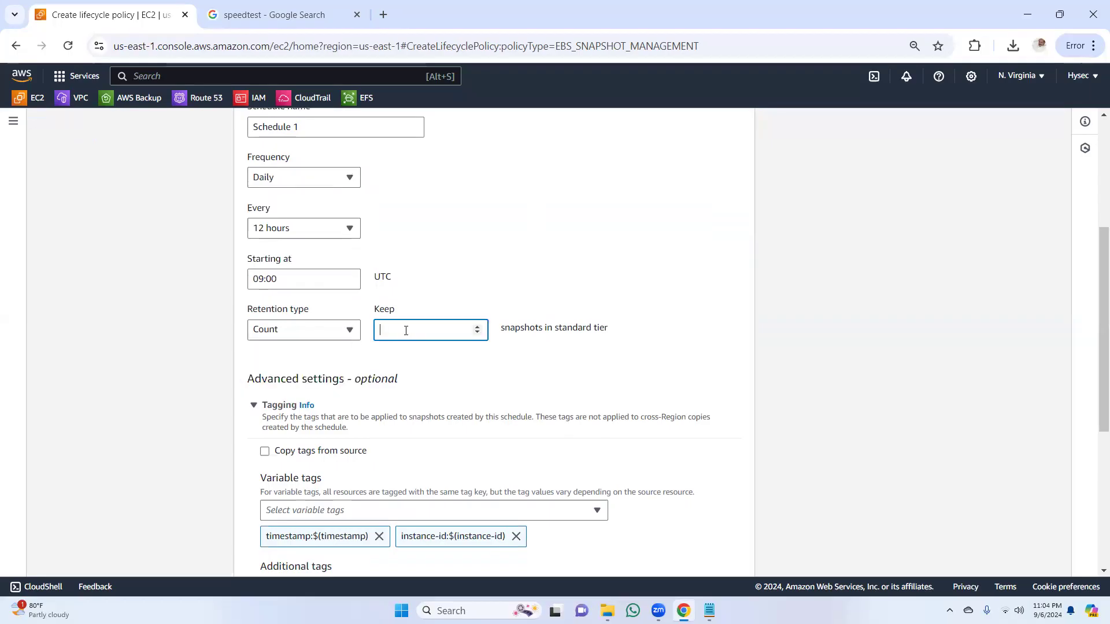
type("2")
key("BackSpace")
type("1")
key("BackSpace")
type("2")
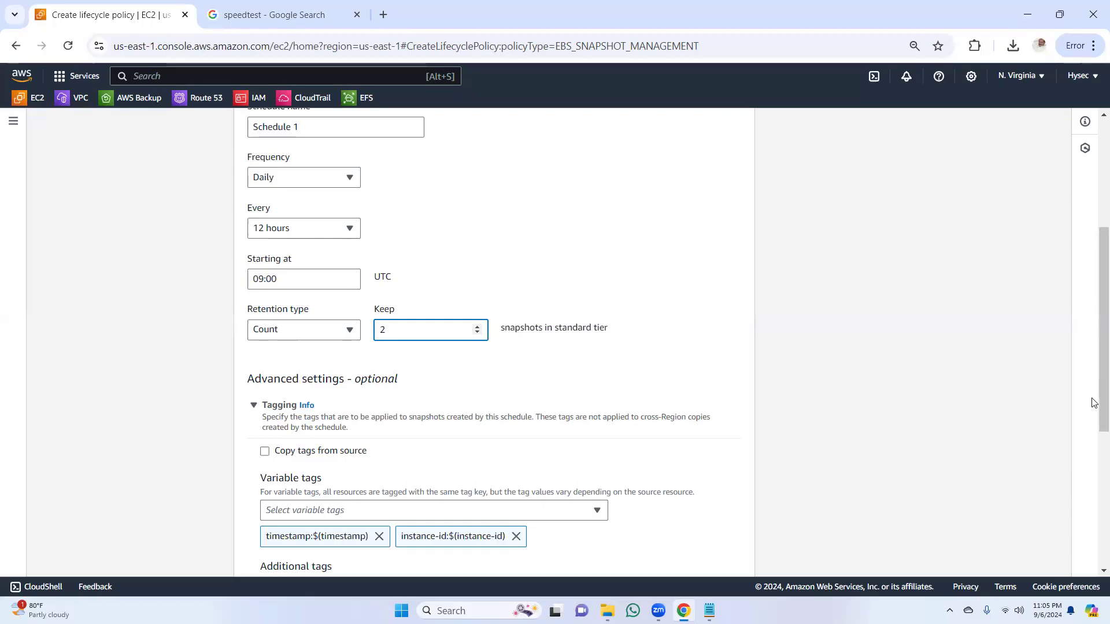
Step: Examine the schedule's advanced tagging, fast snapshot restore, cross-Region copy and cross-account sharing options along with its timing and retention settings
scroll(1093, 441, "down", 2)
scroll(1090, 441, "down", 4)
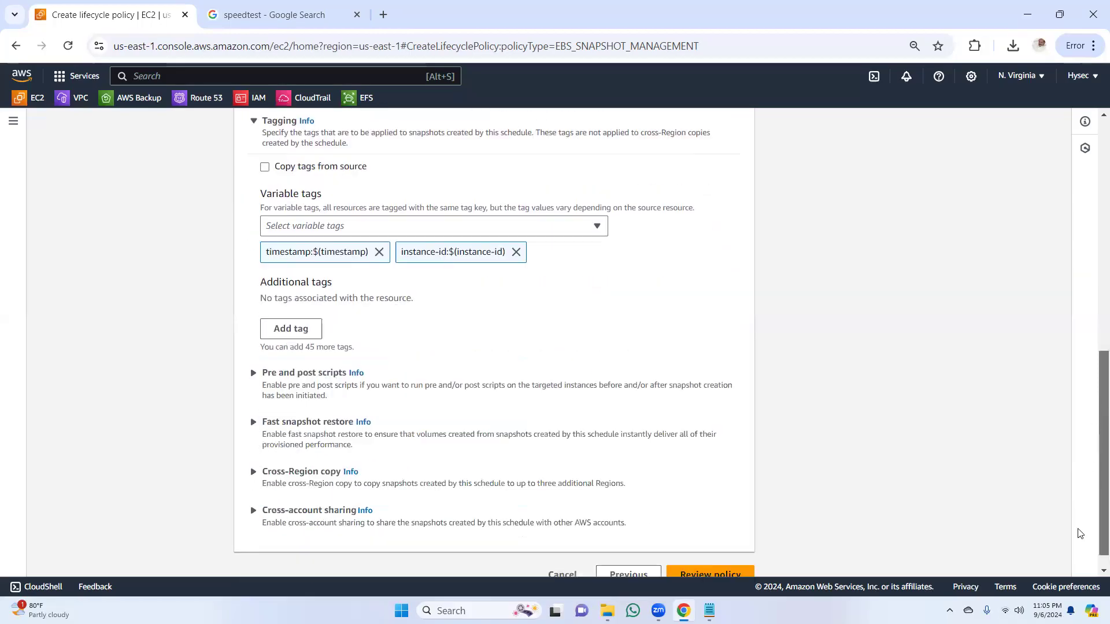
scroll(1072, 294, "up", 3)
scroll(1068, 261, "up", 7)
scroll(1066, 230, "down", 10)
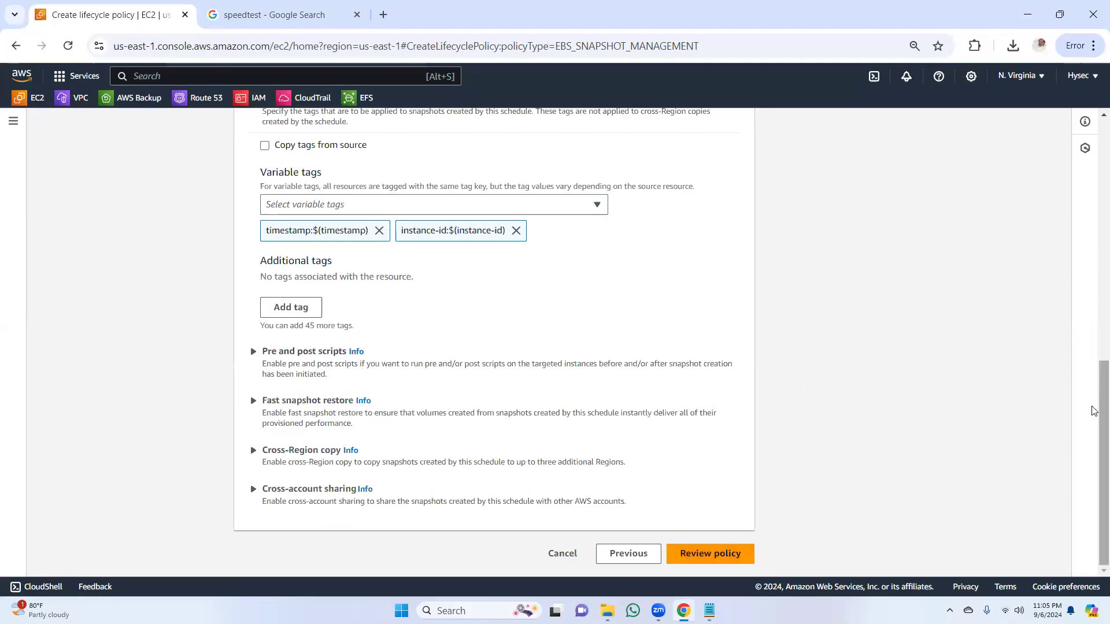
scroll(1090, 405, "up", 9)
scroll(1082, 174, "down", 5)
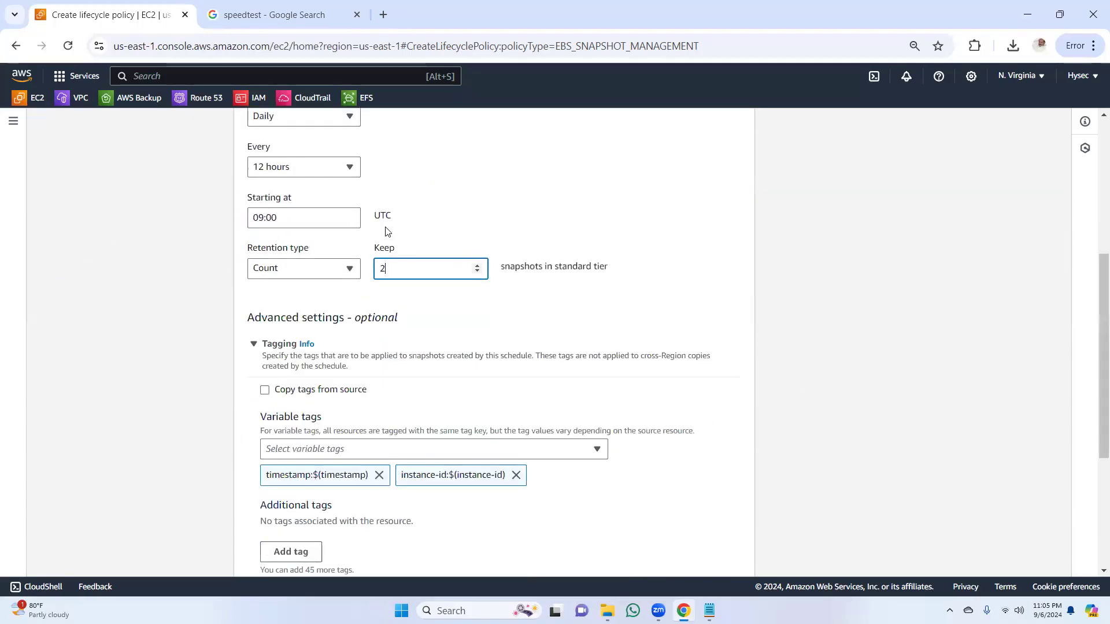
scroll(1094, 336, "up", 4)
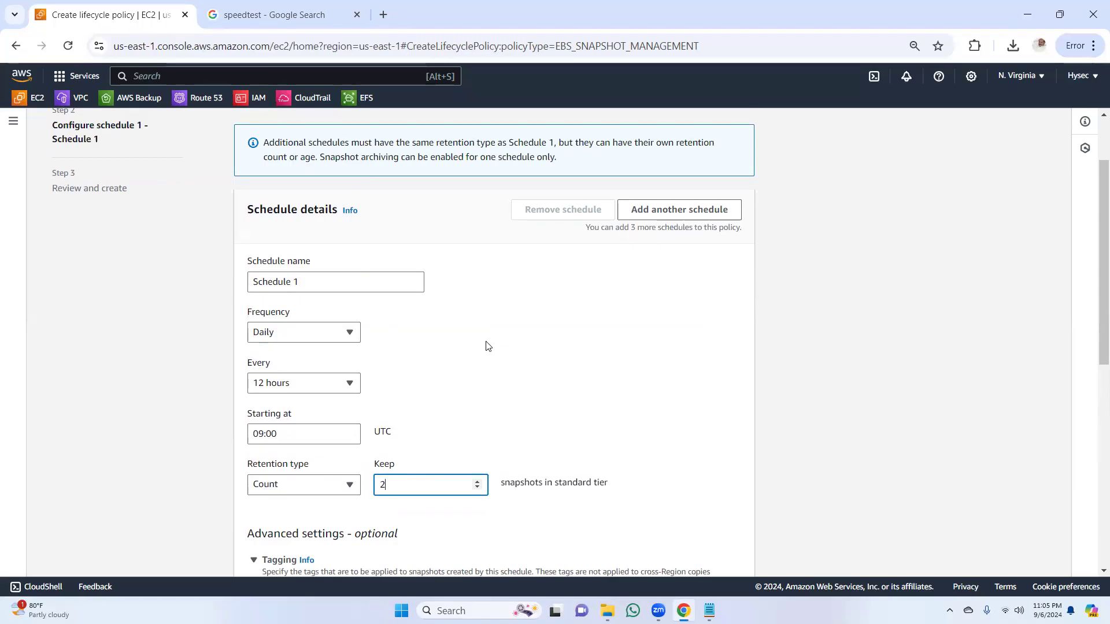
Step: Proceed to the policy review and check the policy settings and the Schedule 1 configuration
left_click_drag(1097, 223, 1071, 453)
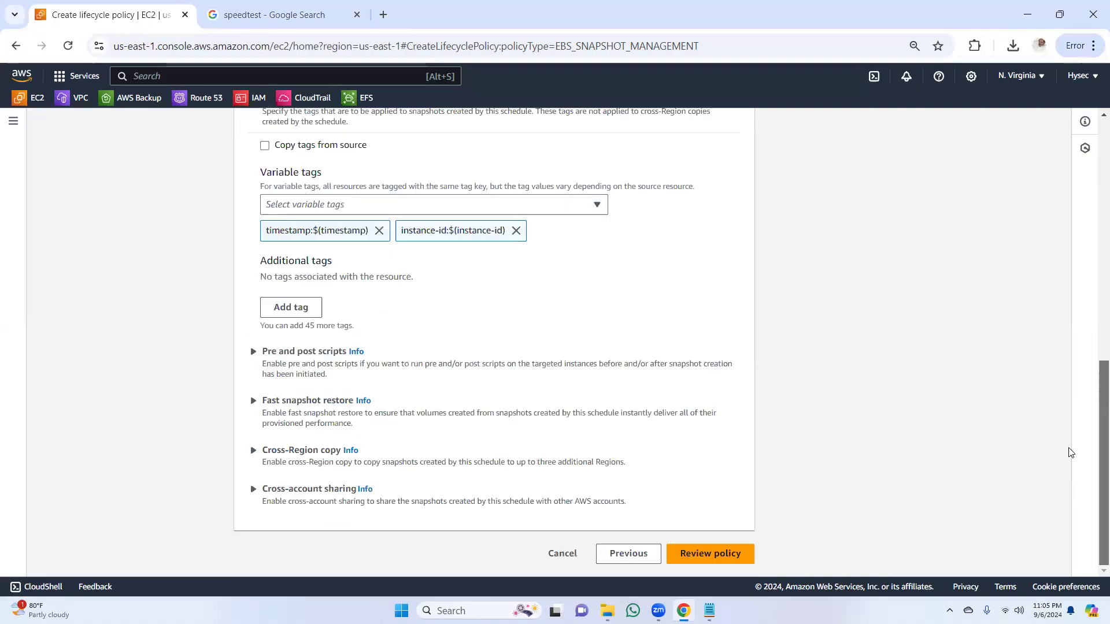
left_click(712, 557)
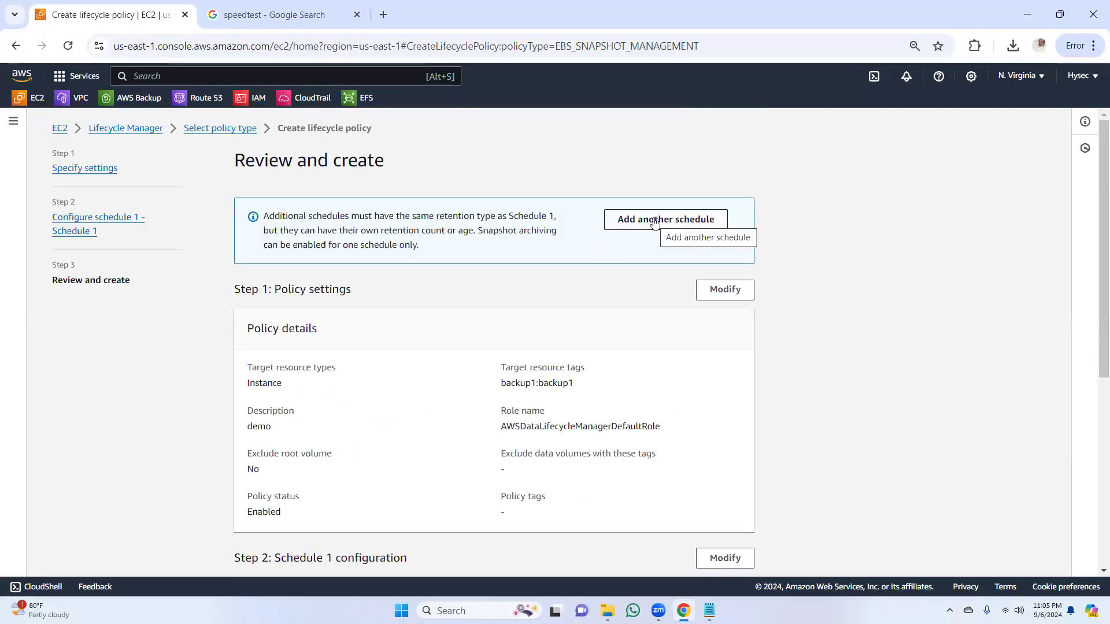
scroll(1093, 277, "down", 5)
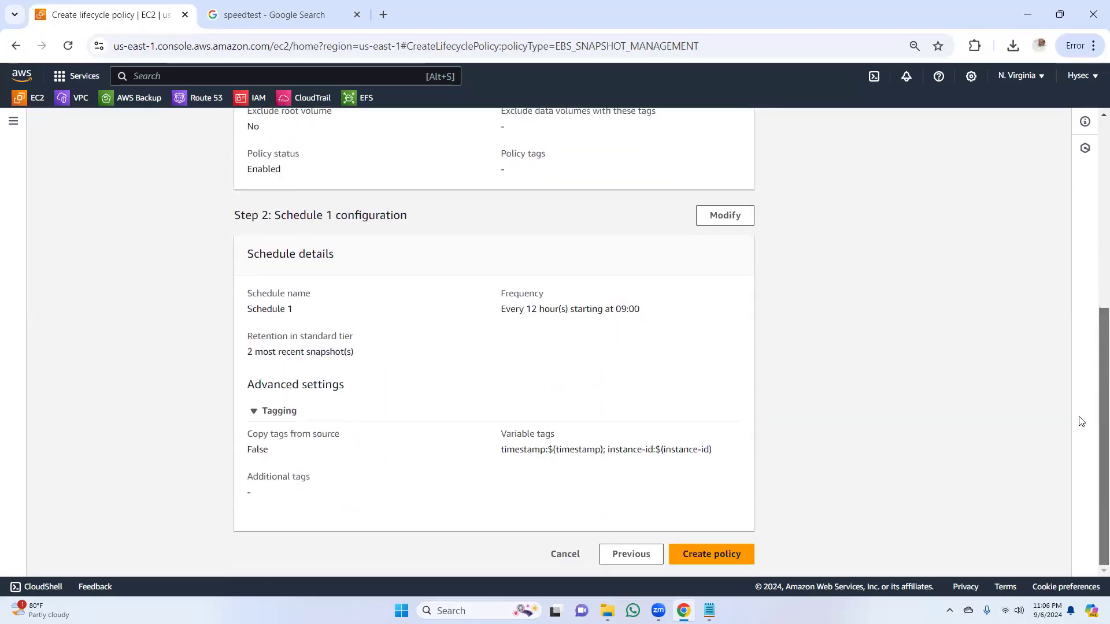
scroll(1080, 386, "up", 2)
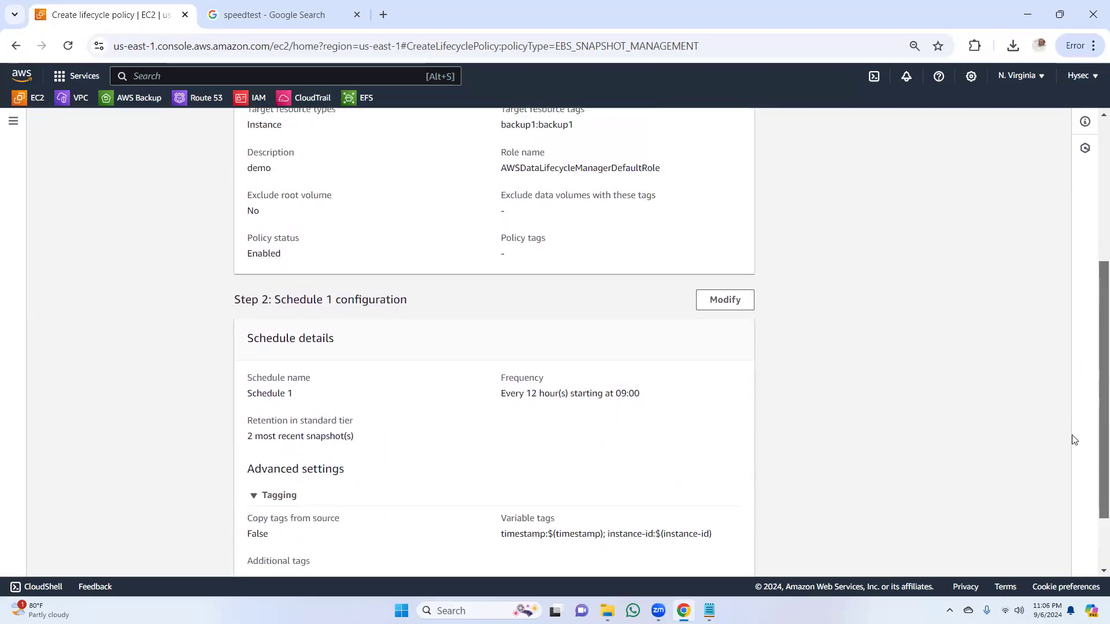
Step: Check the Schedule 1 details in the policy review and reopen the schedule's configuration for modification
scroll(1072, 438, "down", 2)
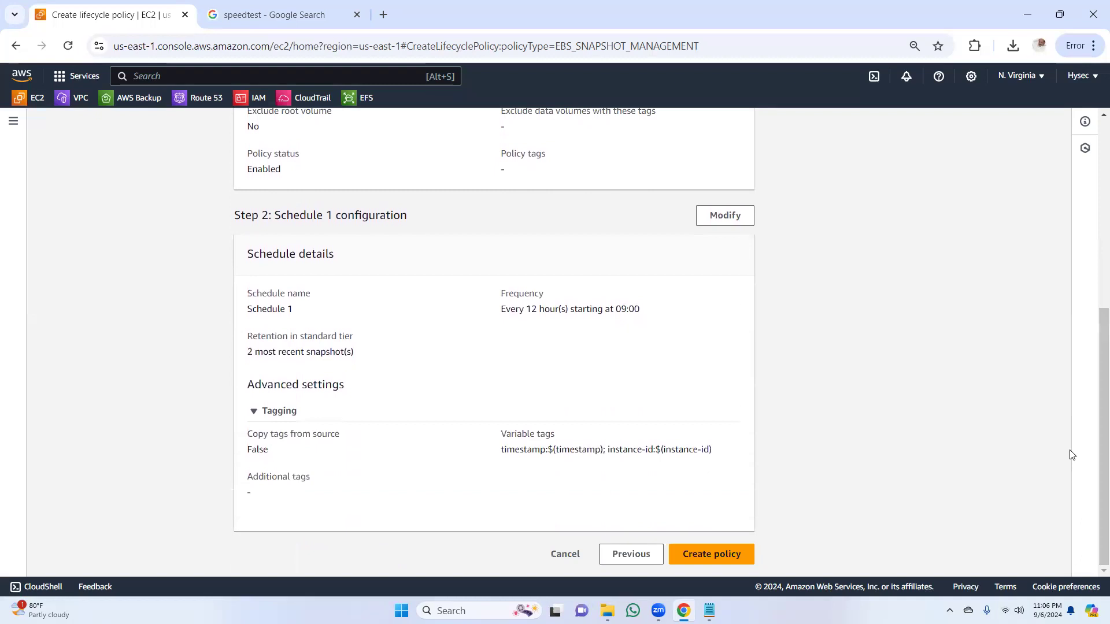
left_click(272, 412)
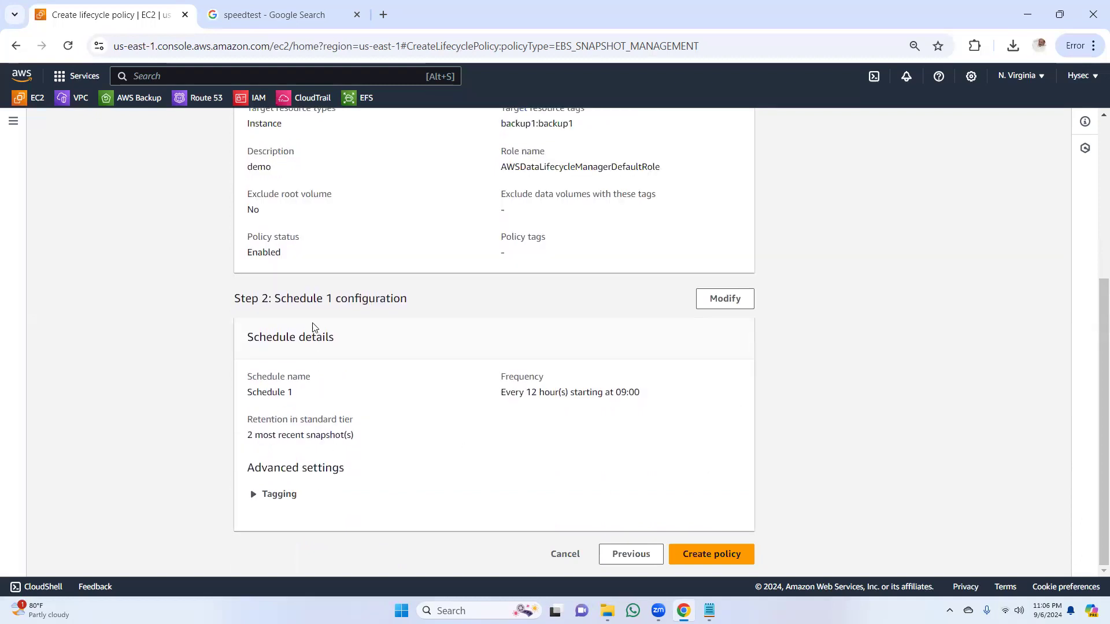
left_click(725, 299)
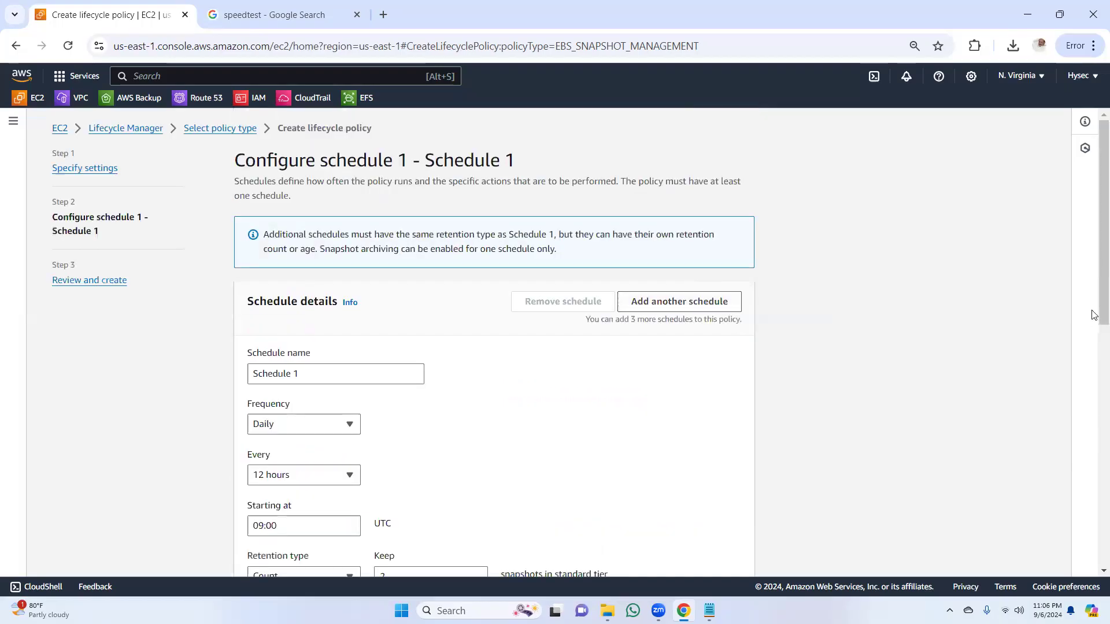
Step: Examine the schedule's pre and post scripts, fast snapshot restore and cross-Region copy options
scroll(1087, 417, "down", 10)
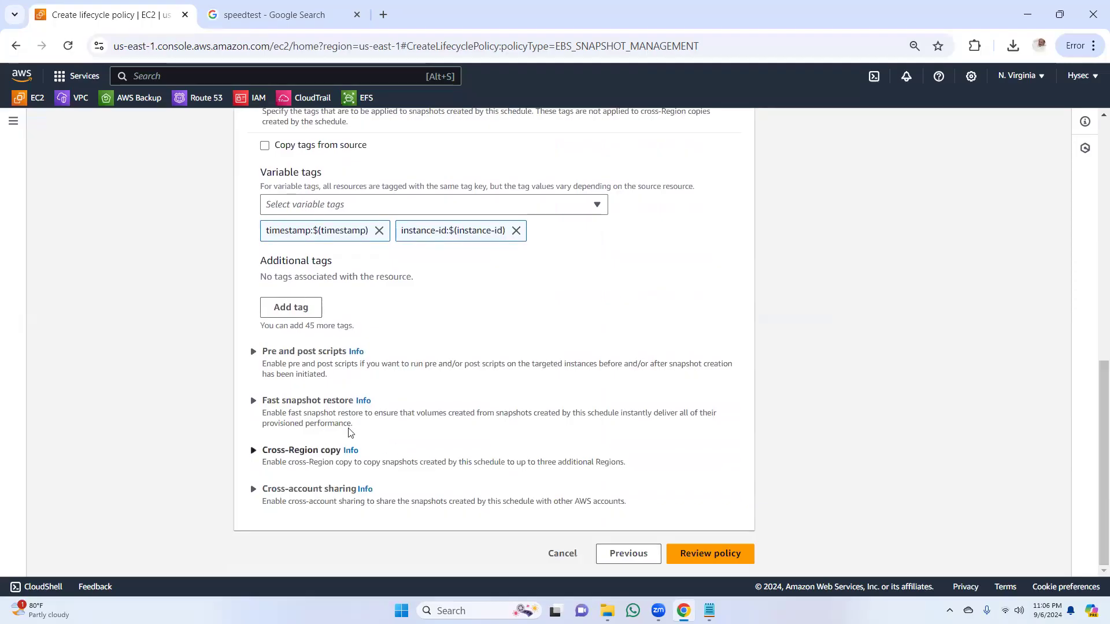
left_click(296, 353)
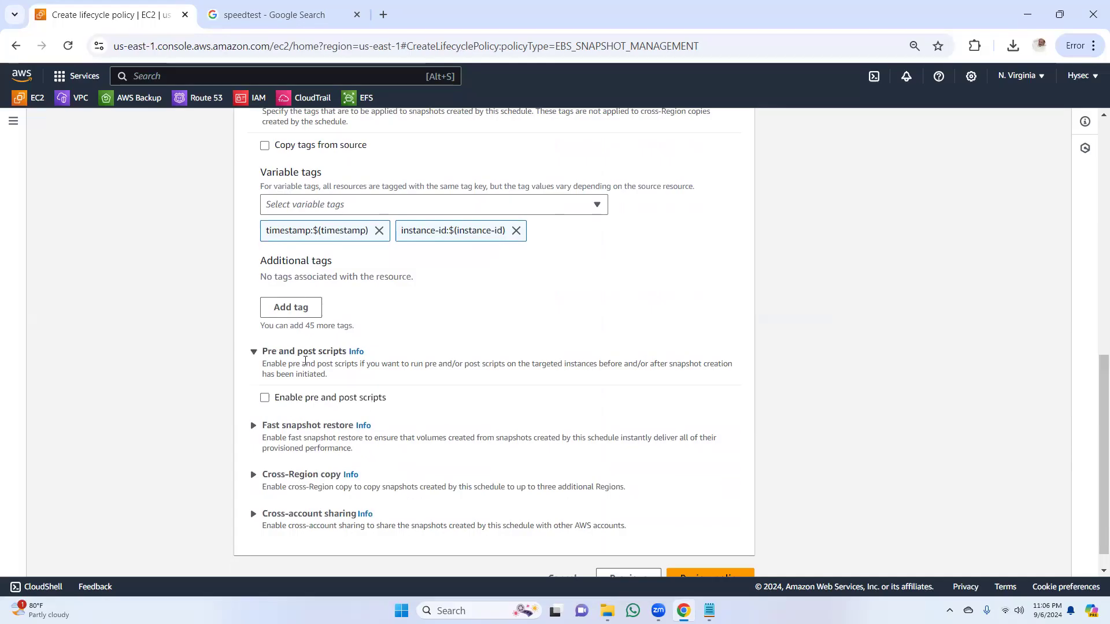
left_click(304, 352)
left_click(292, 400)
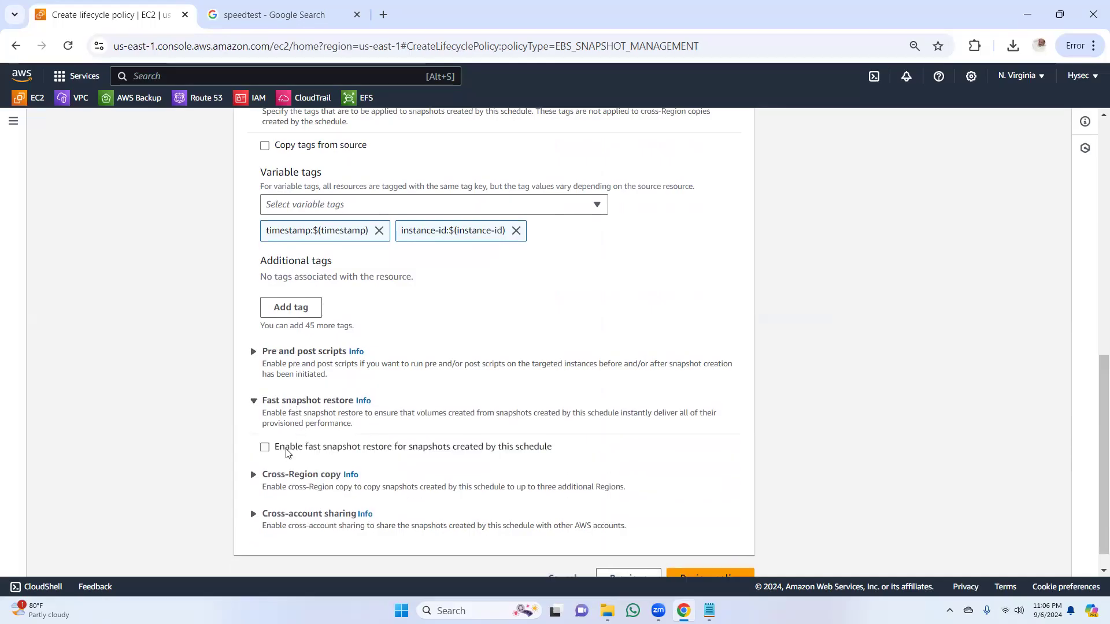
left_click(313, 402)
left_click(310, 454)
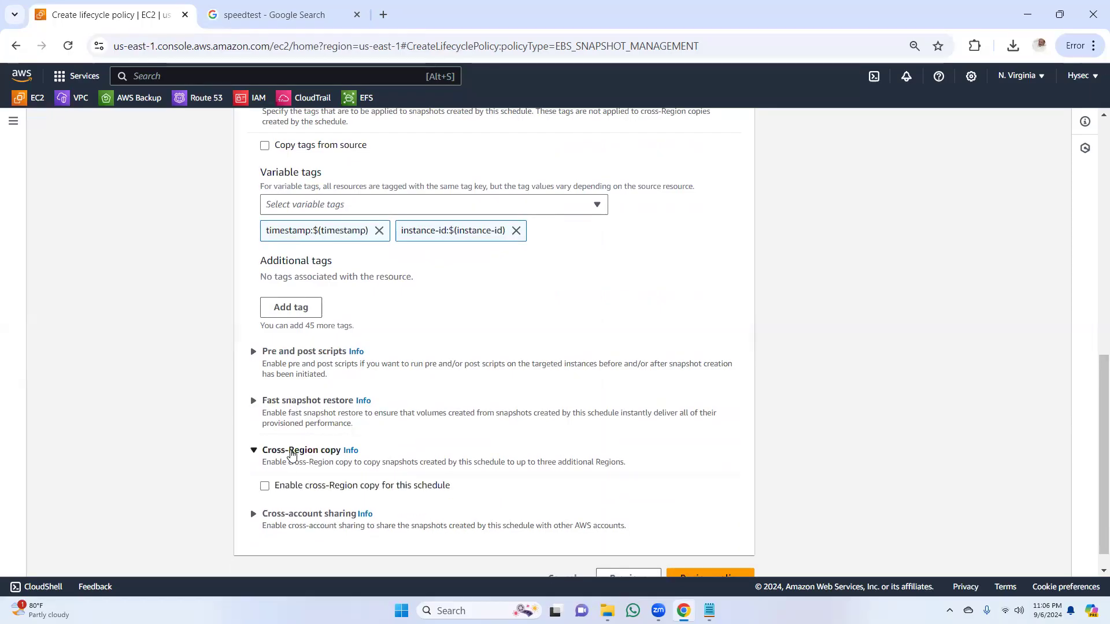
left_click(292, 452)
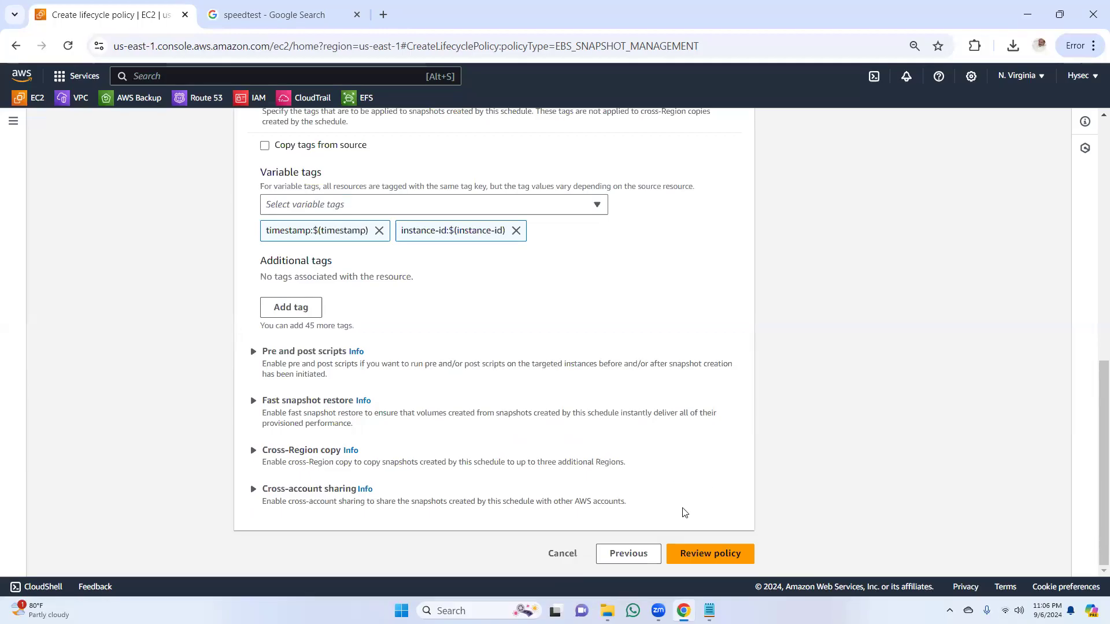
left_click_drag(1093, 453, 1059, 536)
left_click_drag(1097, 414, 1094, 140)
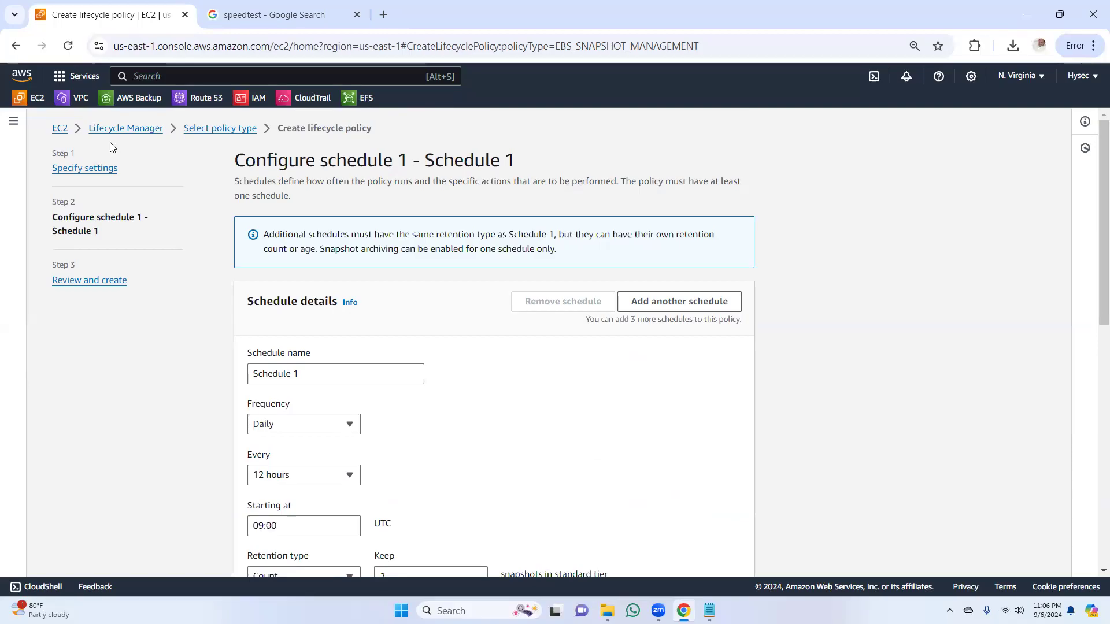
Step: Leave the policy wizard without creating the policy and return to the Lifecycle Manager start page
left_click(101, 129)
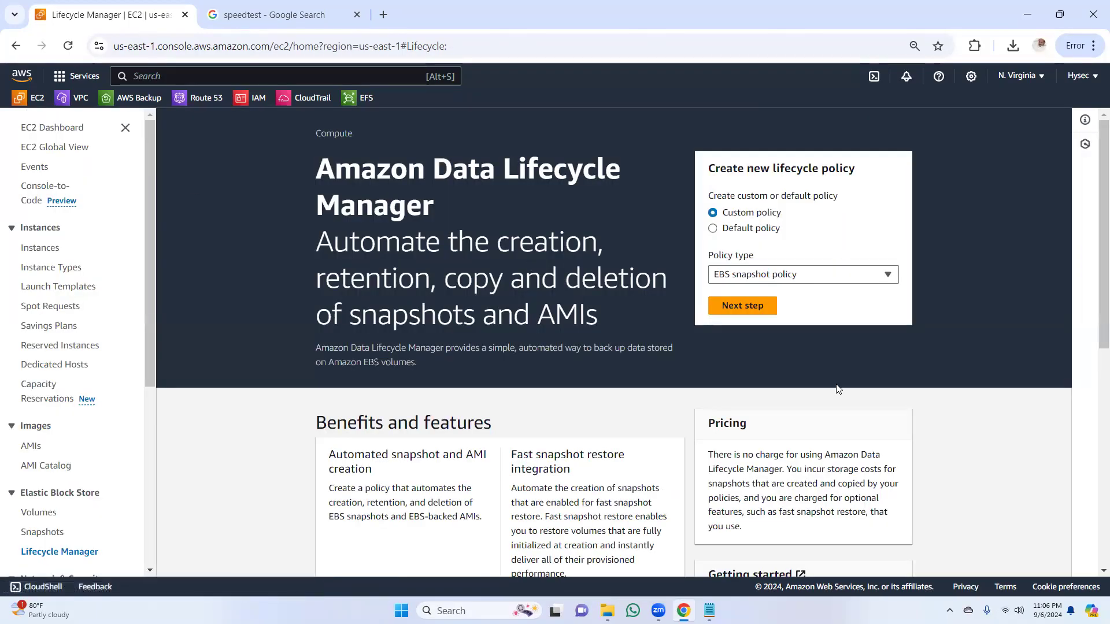
left_click_drag(154, 258, 153, 378)
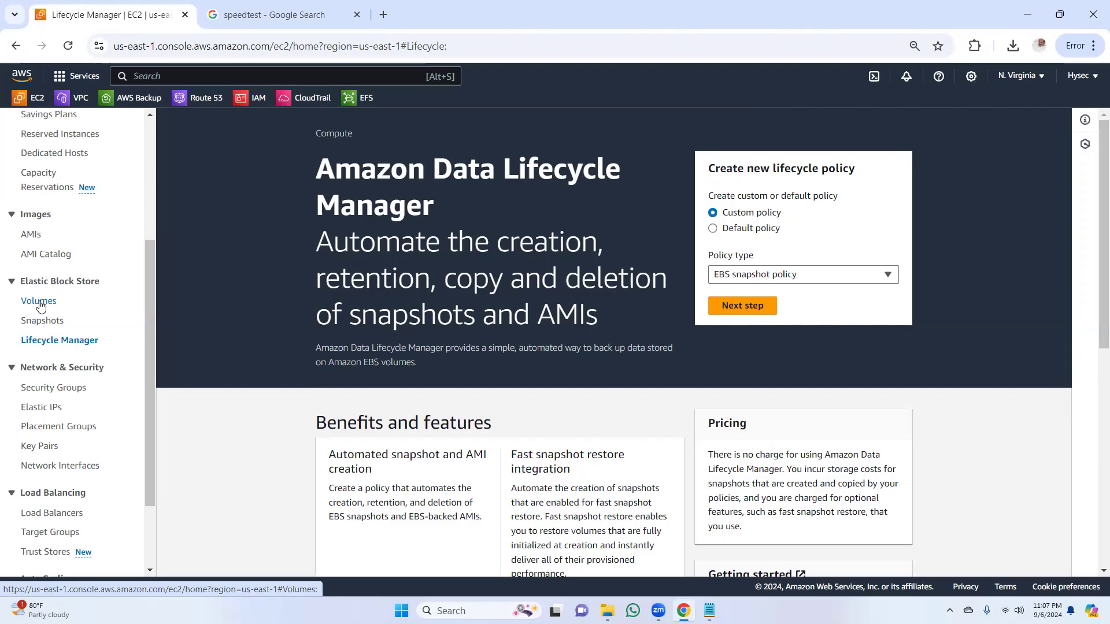
left_click_drag(149, 287, 162, 157)
Step: Search the console for efs and look over the EFS service's landing page
left_click(298, 76)
type("efs")
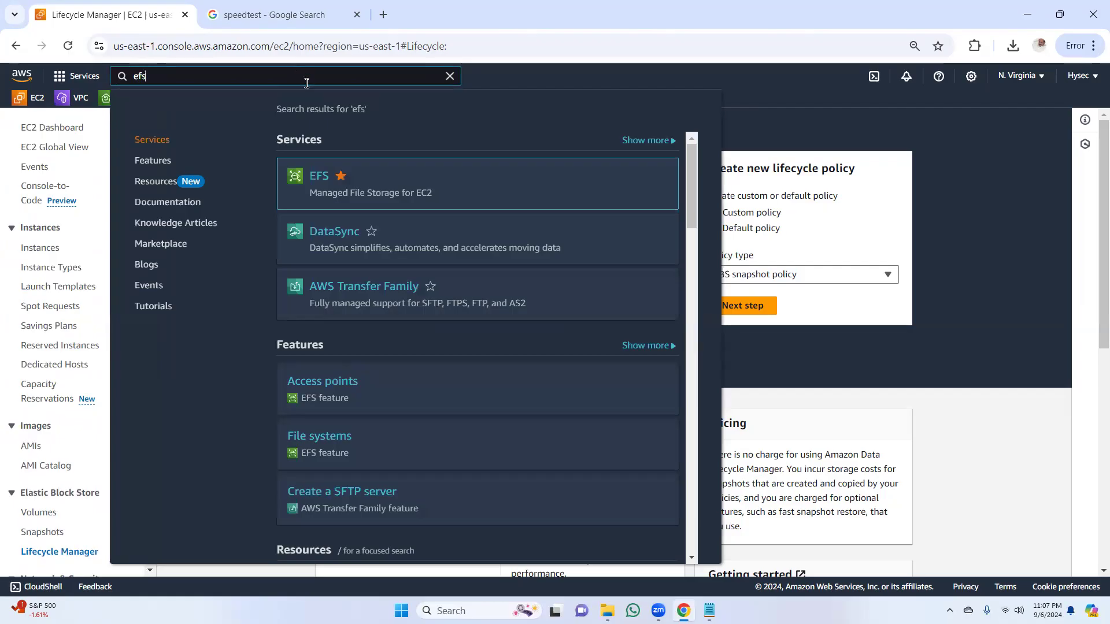
left_click(317, 178)
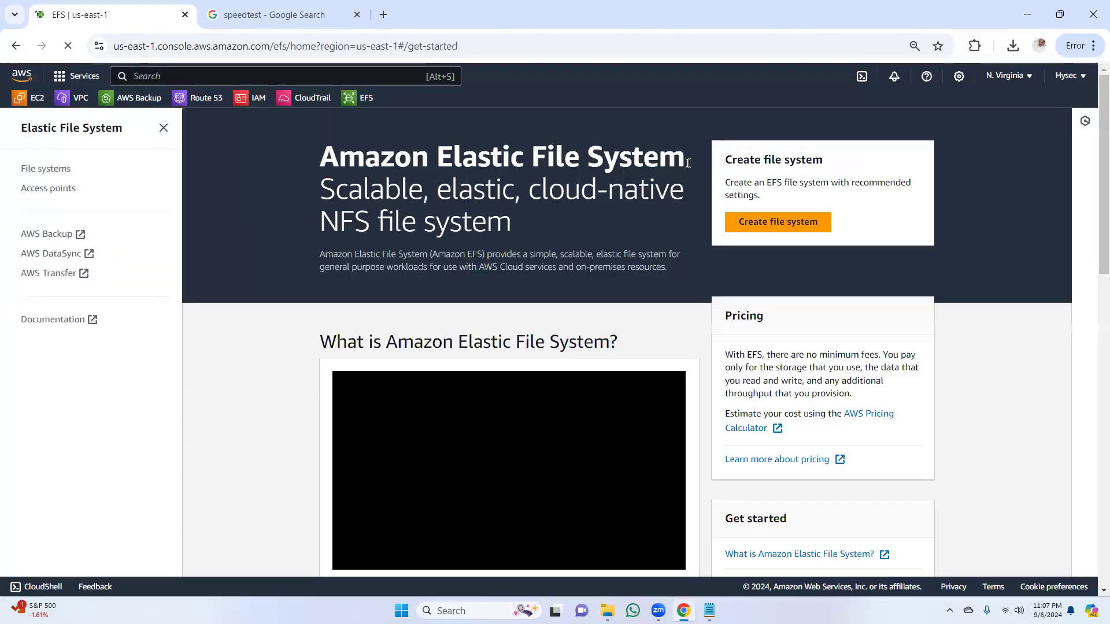
scroll(1095, 141, "down", 5)
scroll(1091, 185, "up", 5)
Step: Return to the EC2 dashboard and review the EFS lab steps in the notes file storage EFS and EBS.txt
left_click(34, 102)
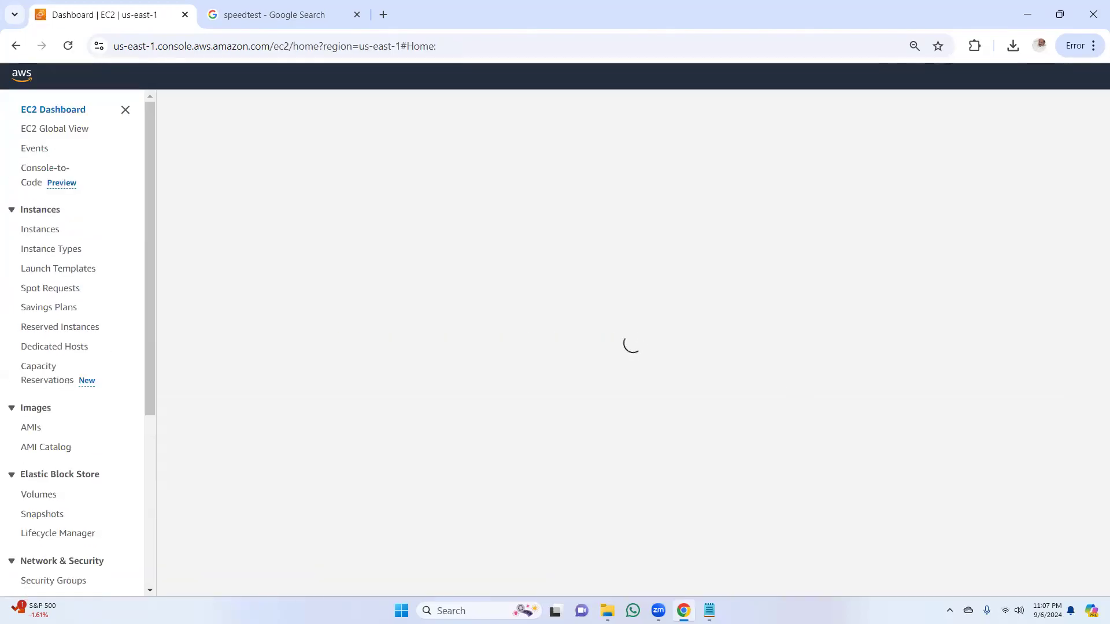
key("alt+Tab")
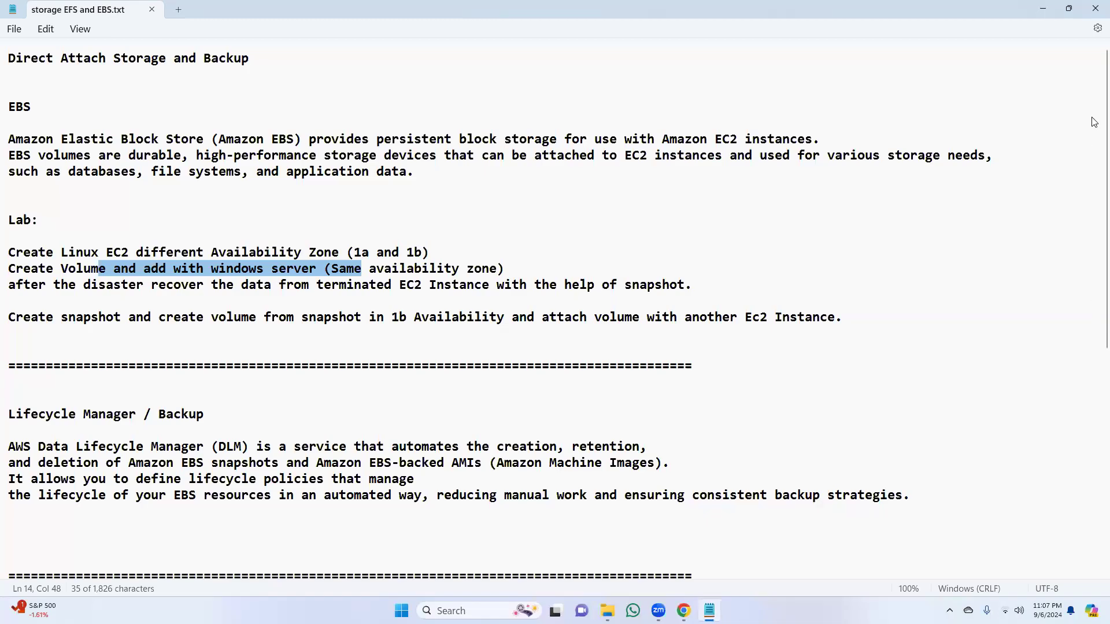
scroll(1068, 398, "down", 8)
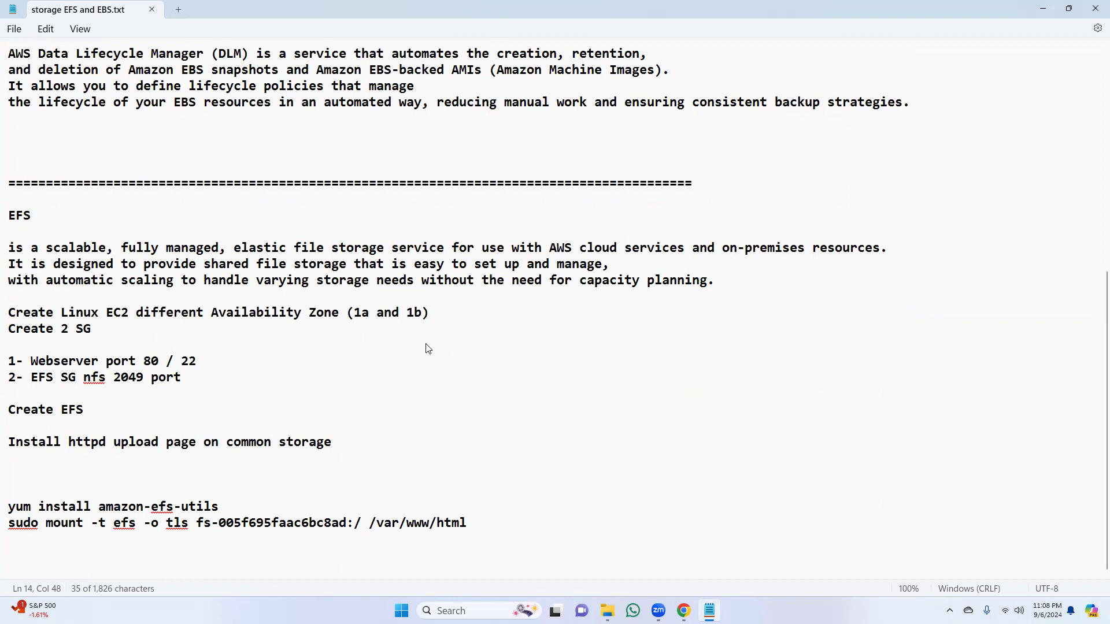
left_click(373, 315)
left_click_drag(368, 316, 407, 315)
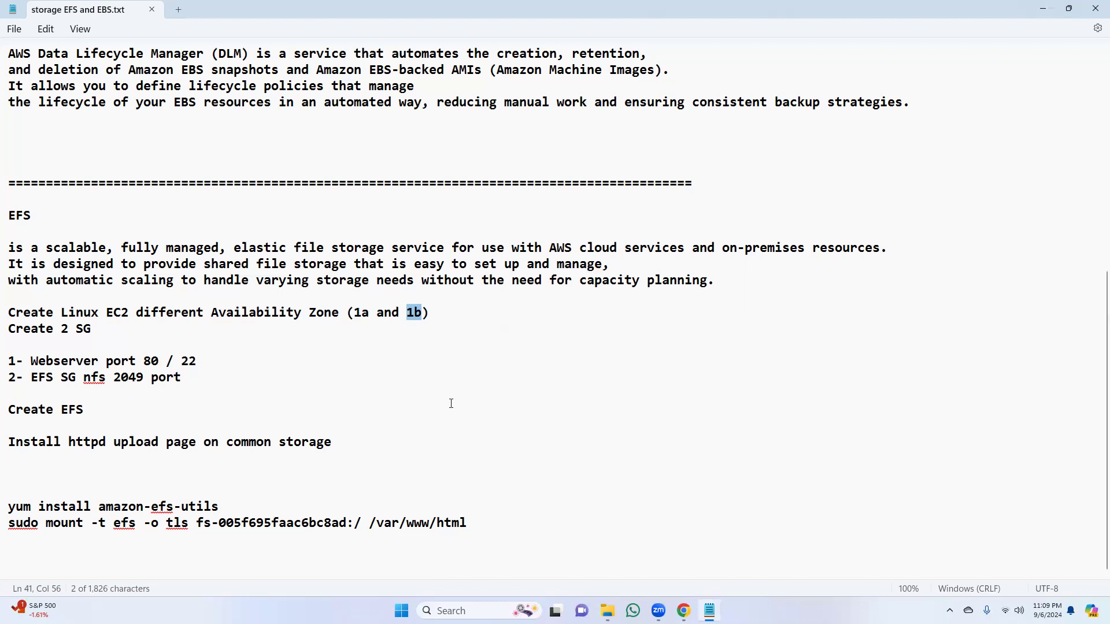
scroll(1095, 439, "up", 8)
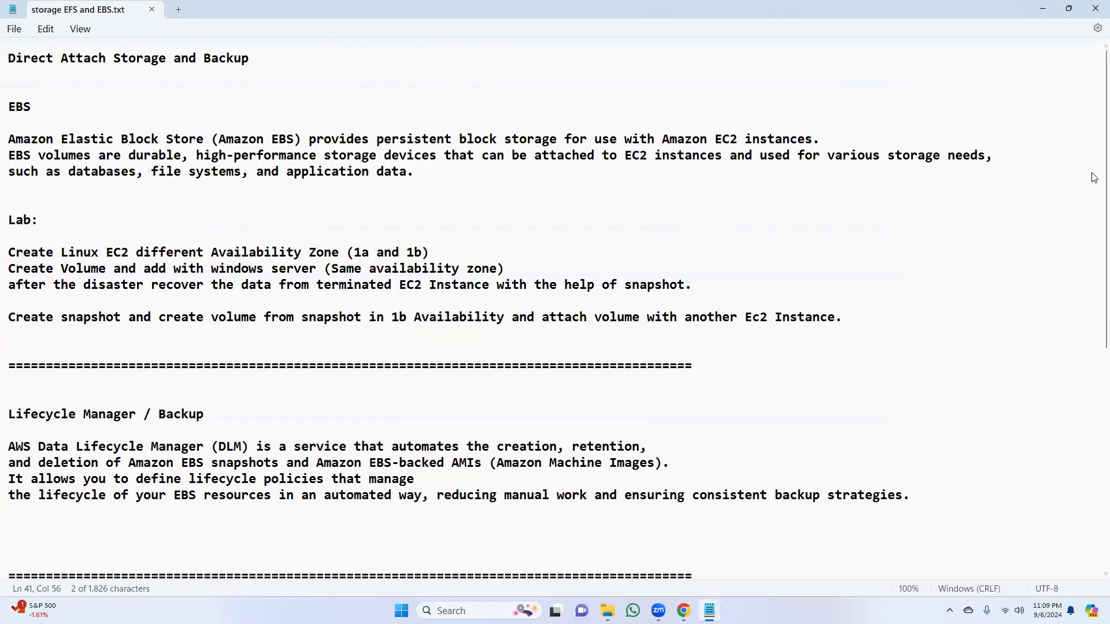
left_click_drag(1095, 167, 1073, 398)
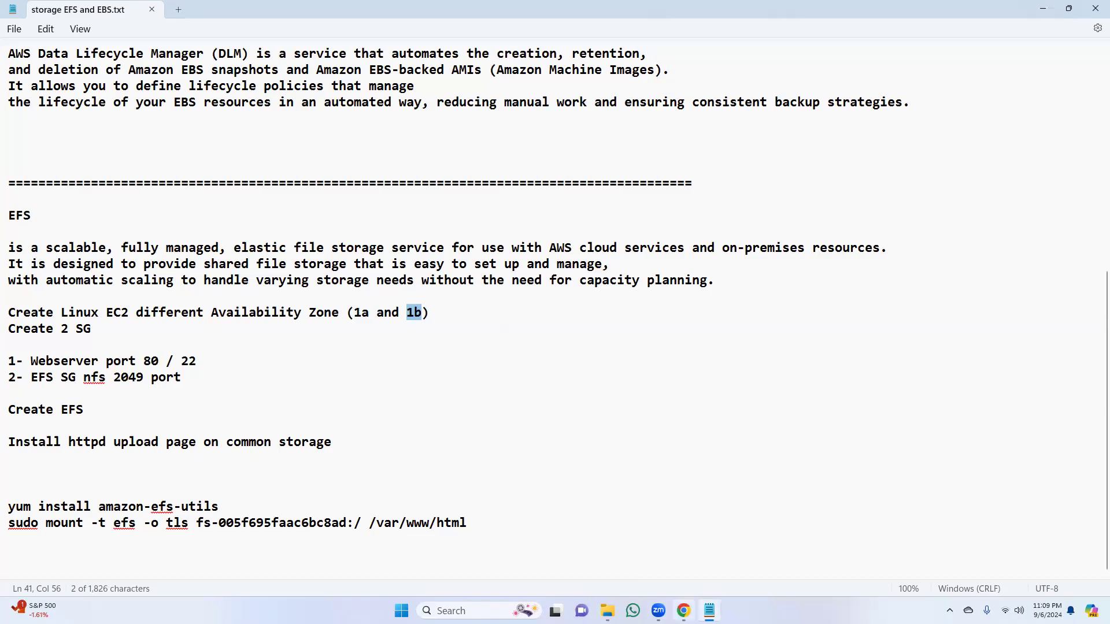
Step: Switch back to Chrome and open the form for launching a new EC2 instance
left_click(684, 611)
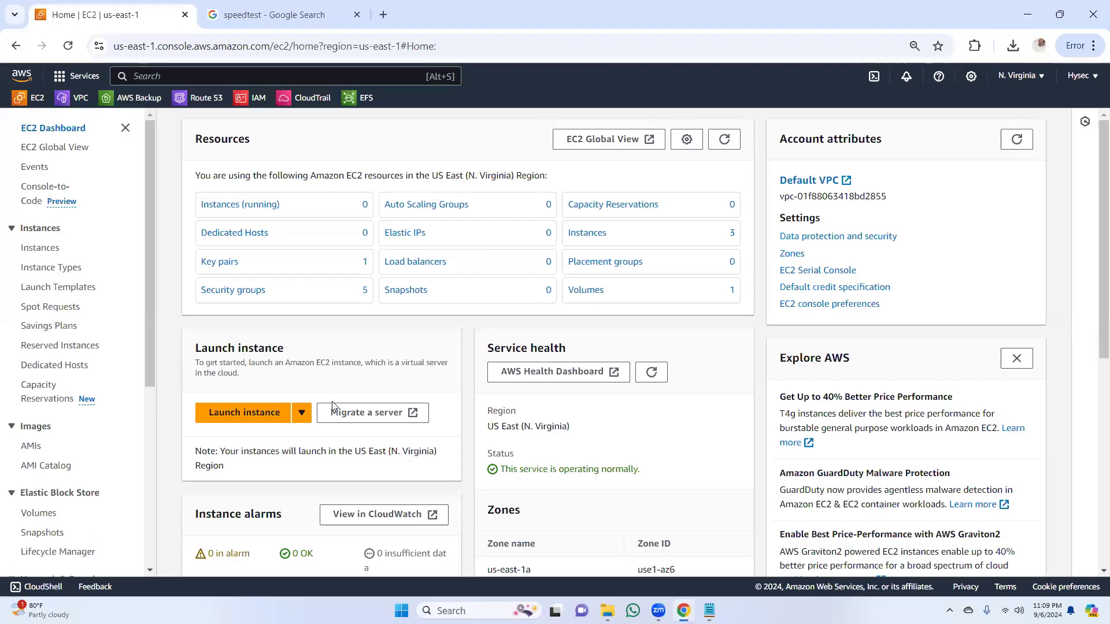
left_click(255, 415)
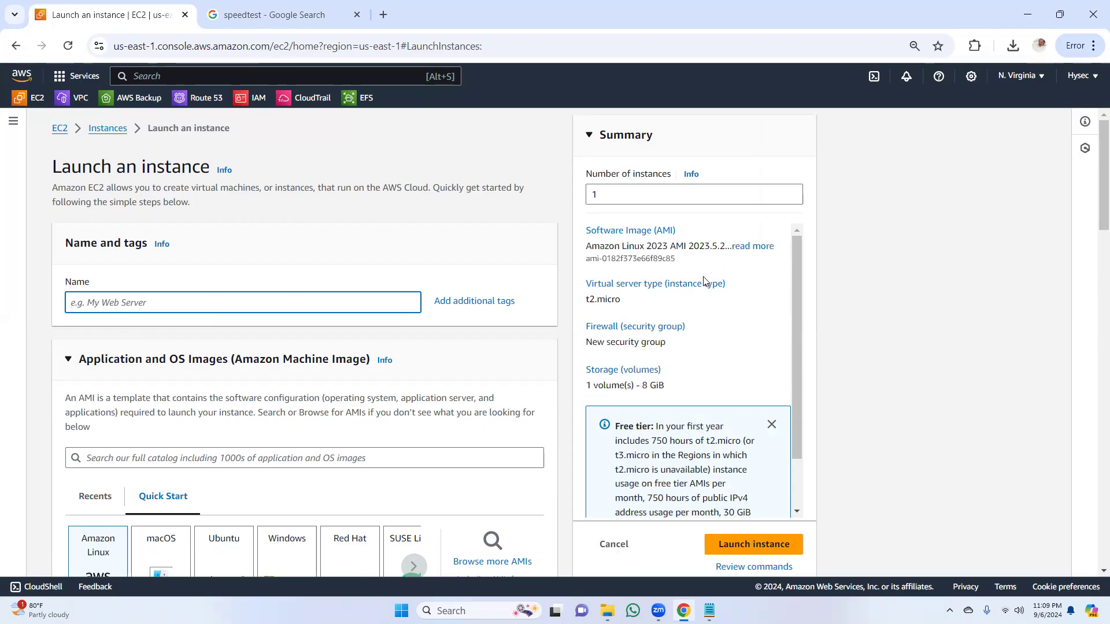
left_click_drag(795, 299, 800, 257)
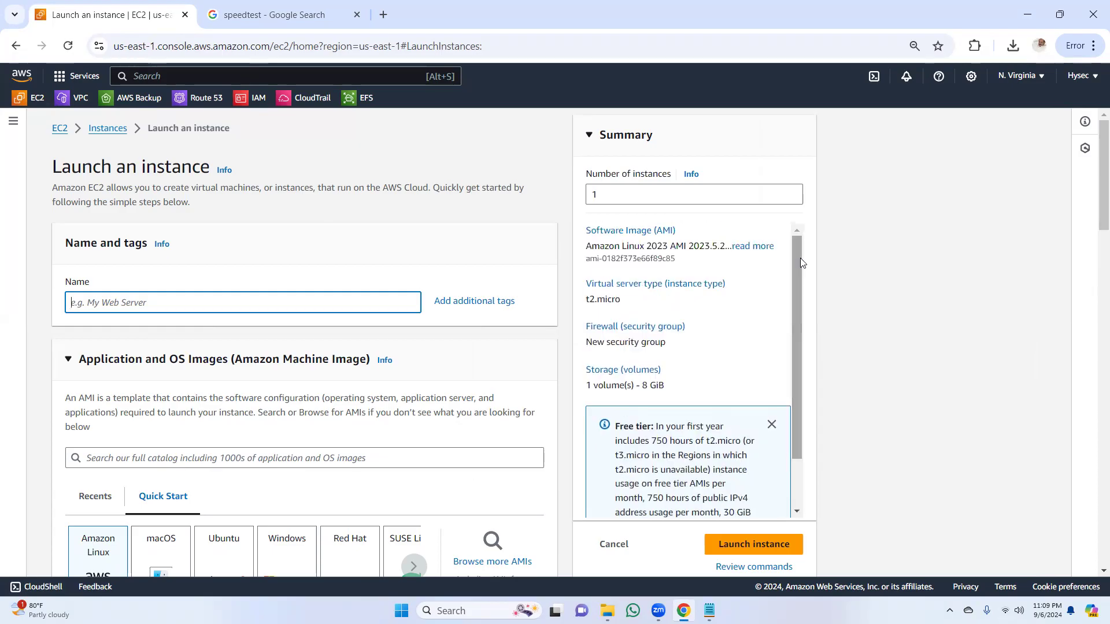
Step: Bring up the speedtest search results page and minimize the browser and the notes file to show the desktop
left_click(243, 18)
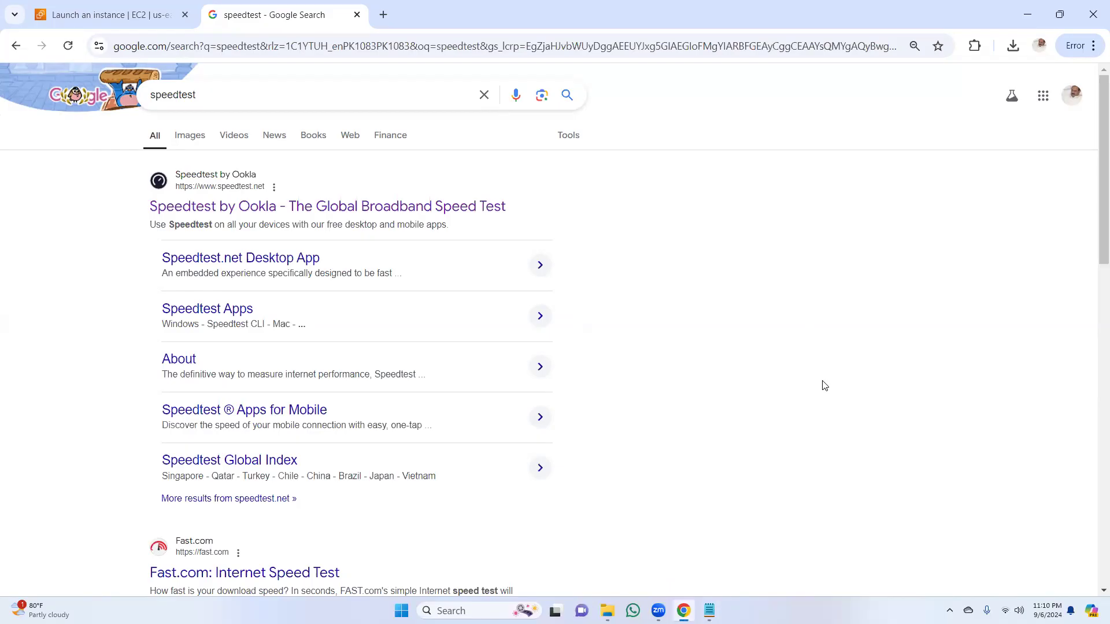
left_click(1032, 16)
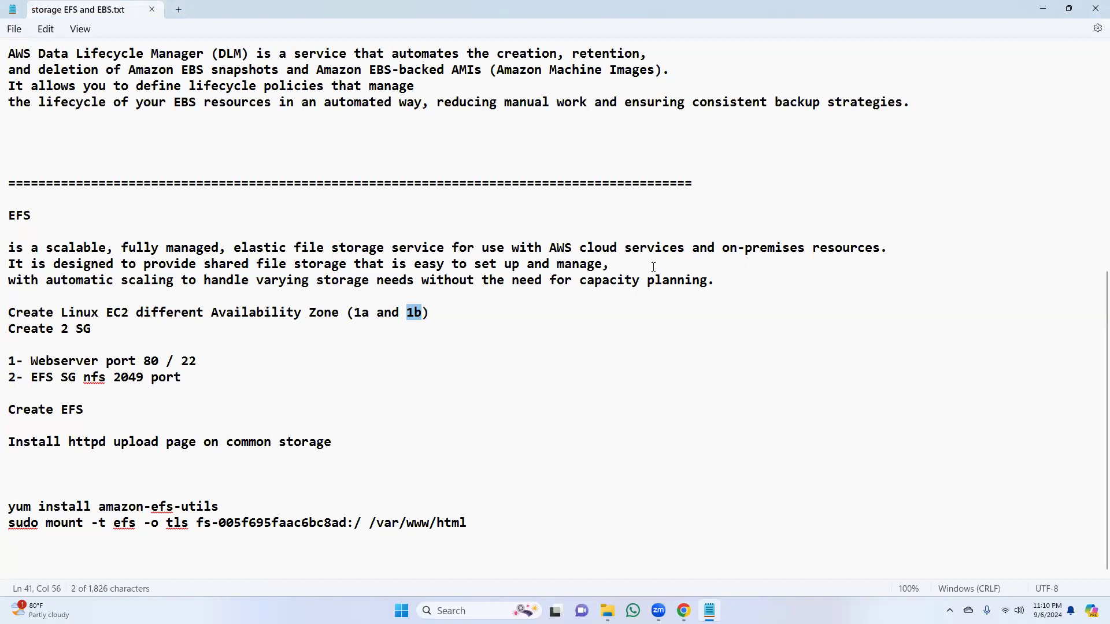
left_click(1043, 9)
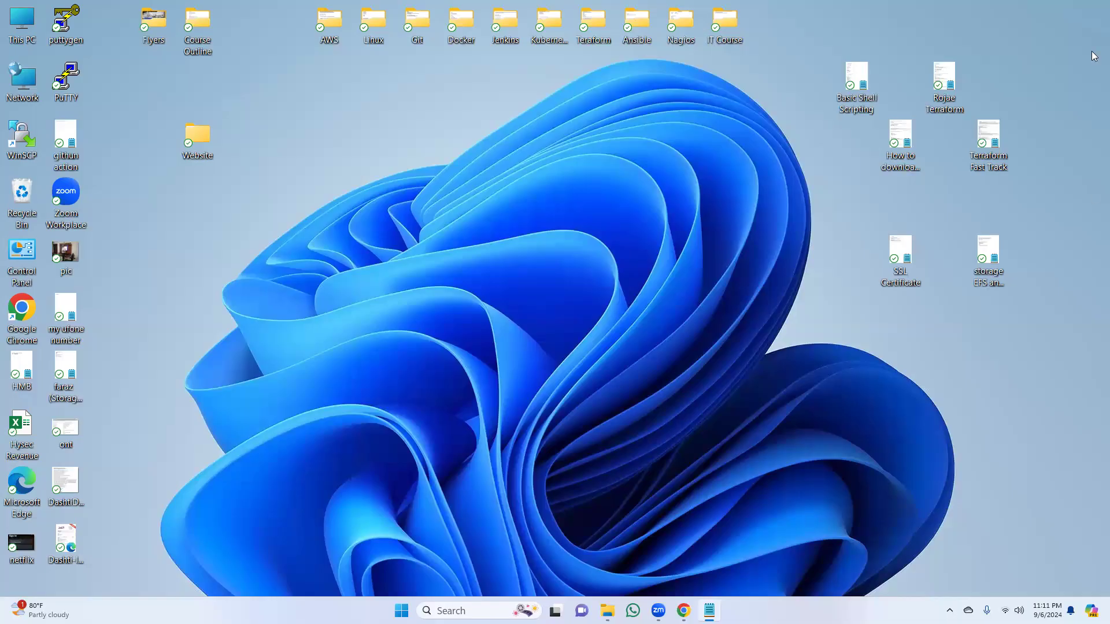
Step: Reopen Chrome, run an internet speed test on Speedtest by Ookla and allow the site to know the location
left_click(684, 611)
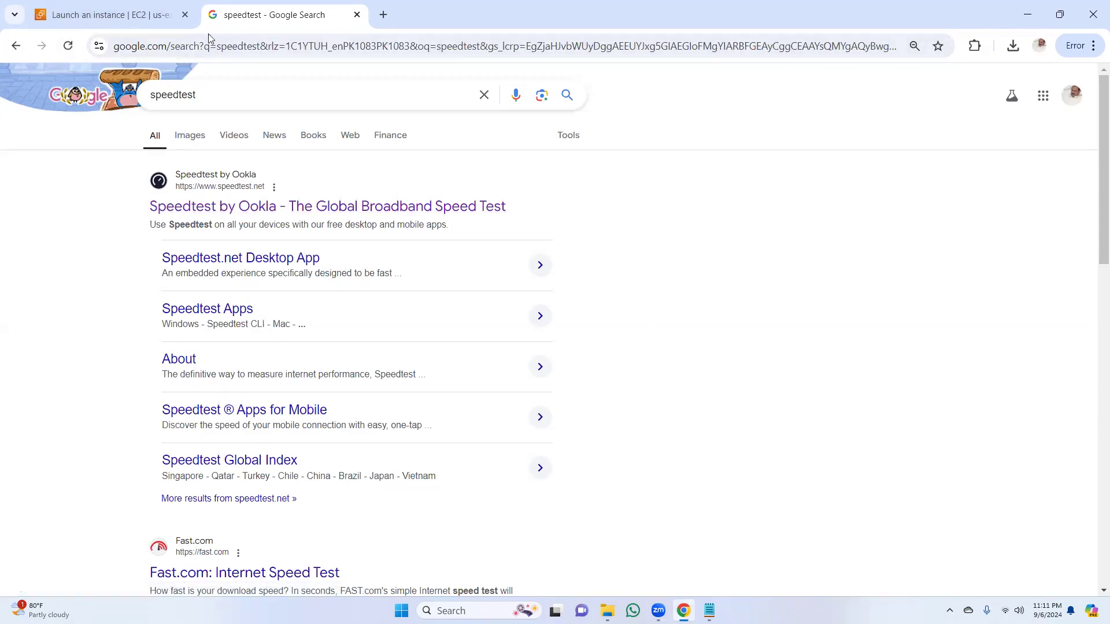
left_click(397, 206)
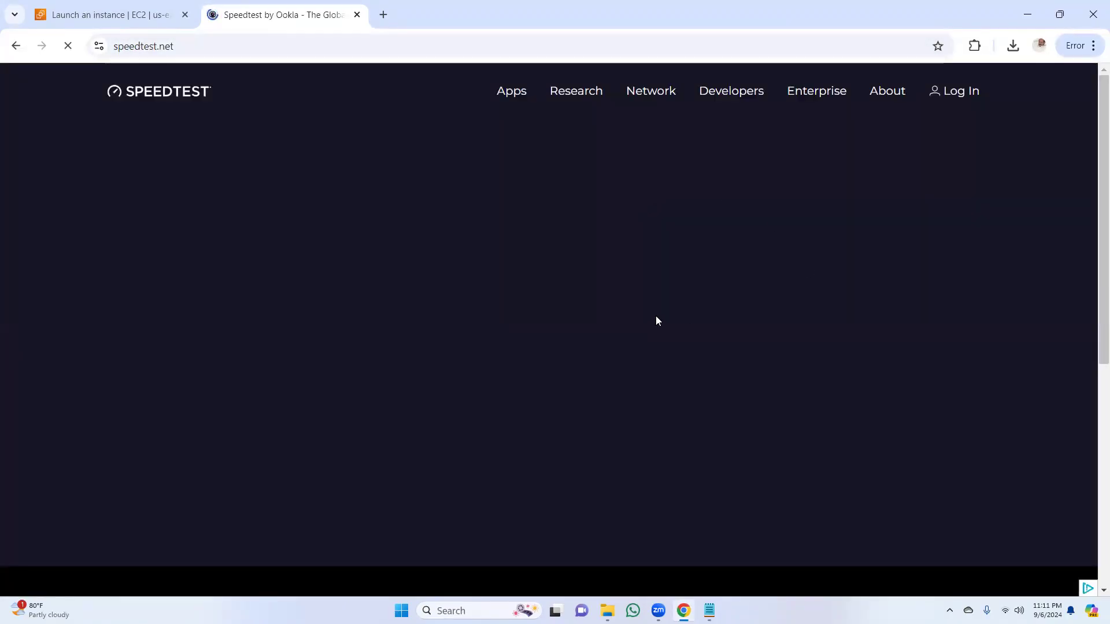
left_click(502, 330)
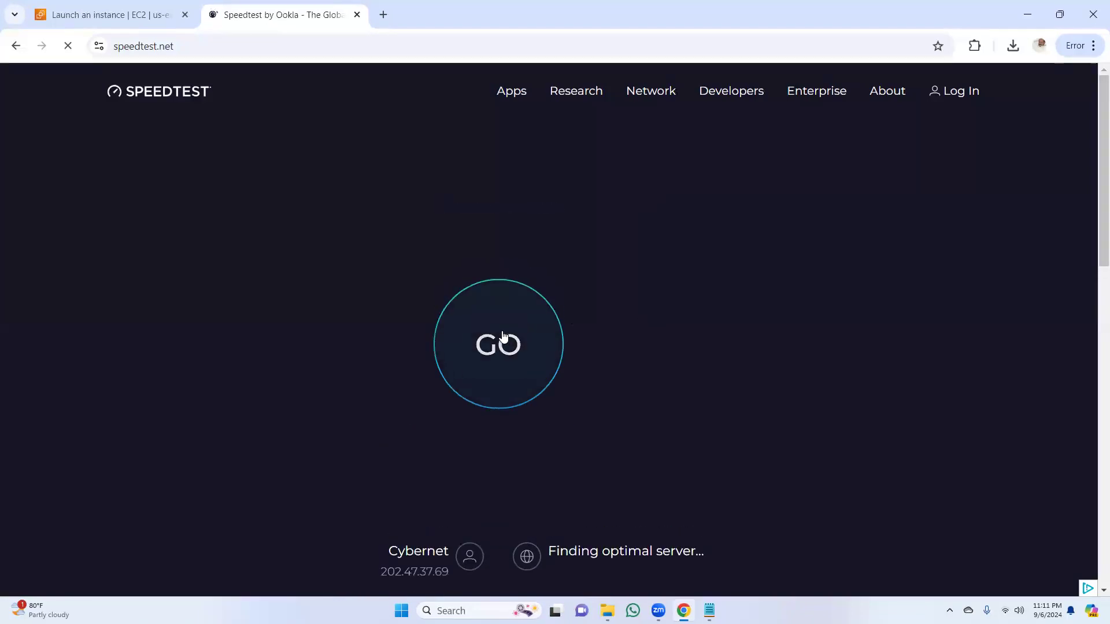
left_click_drag(1093, 216, 1092, 263)
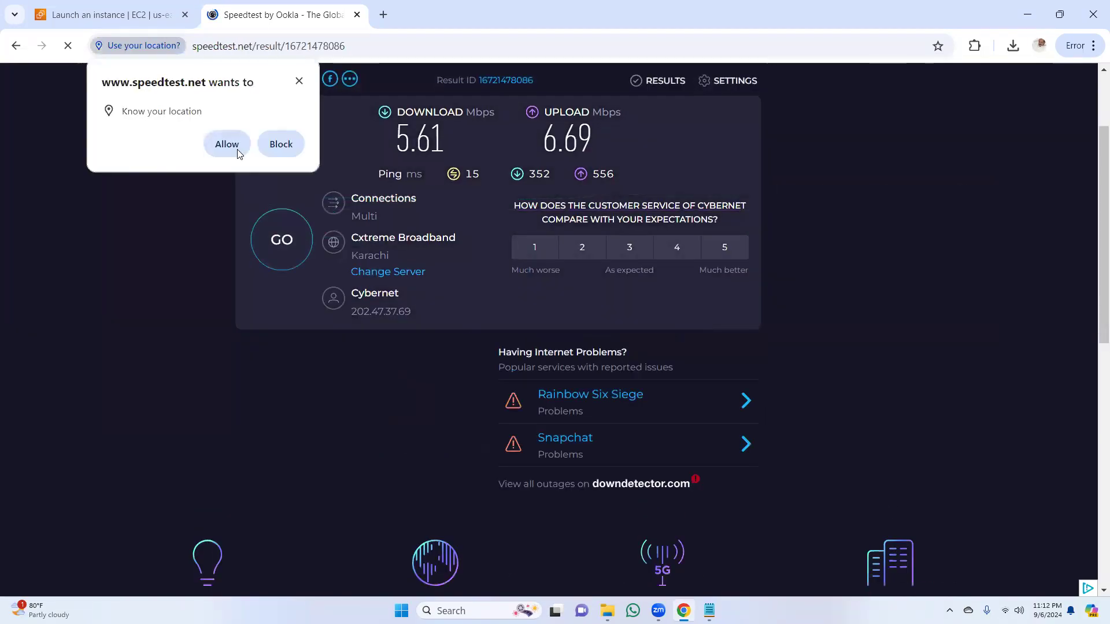
left_click(227, 145)
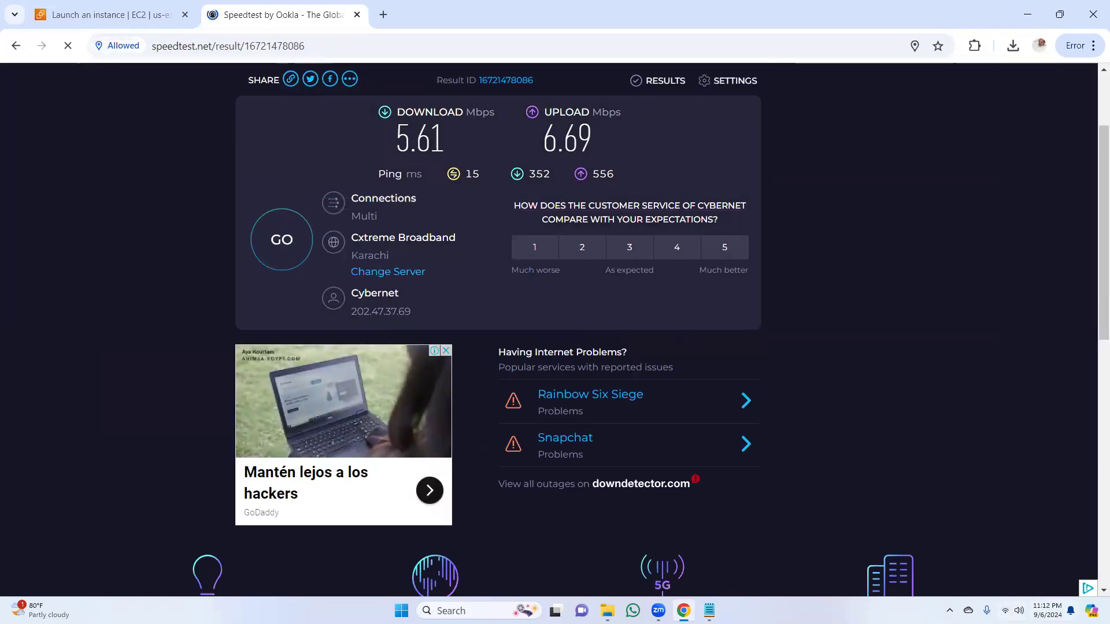
Step: Check the Wi-Fi connection in the Windows quick settings and close them again
left_click(1005, 611)
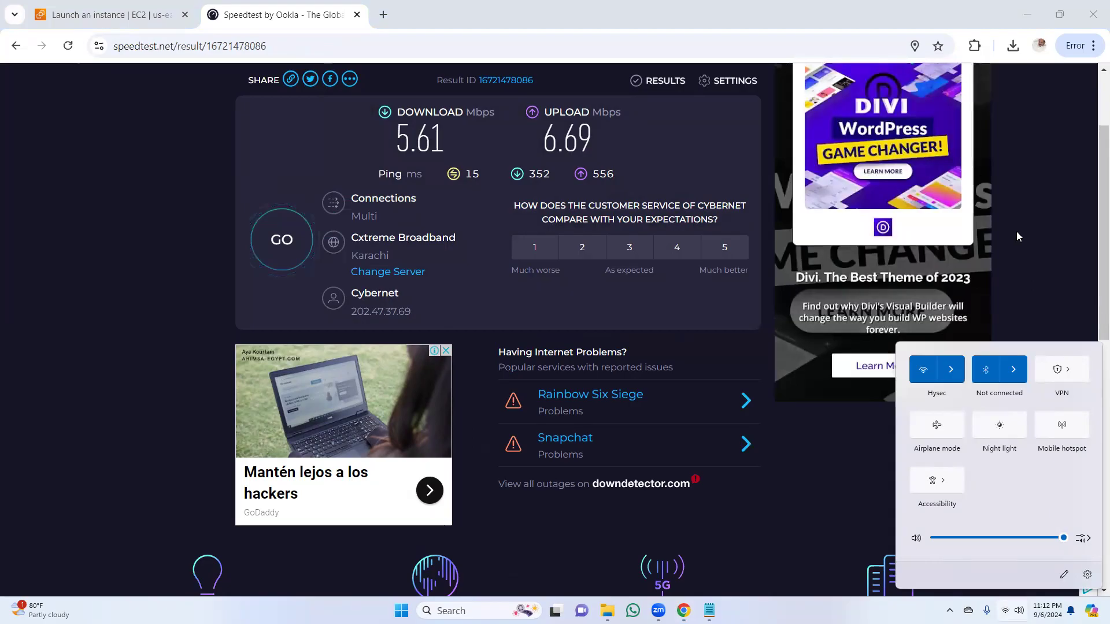
left_click(1032, 212)
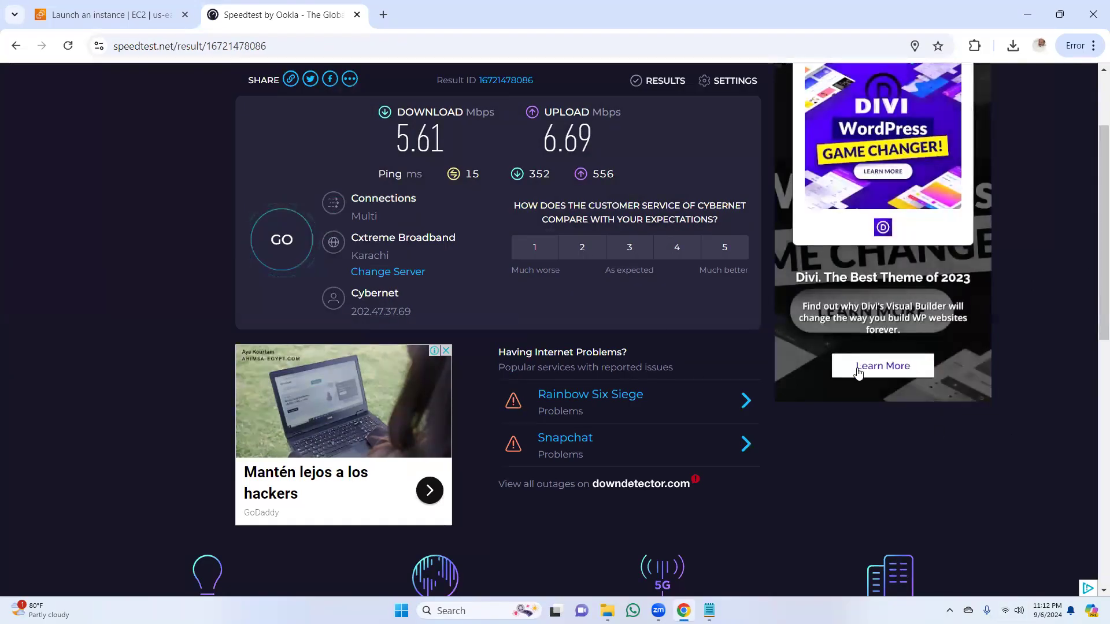